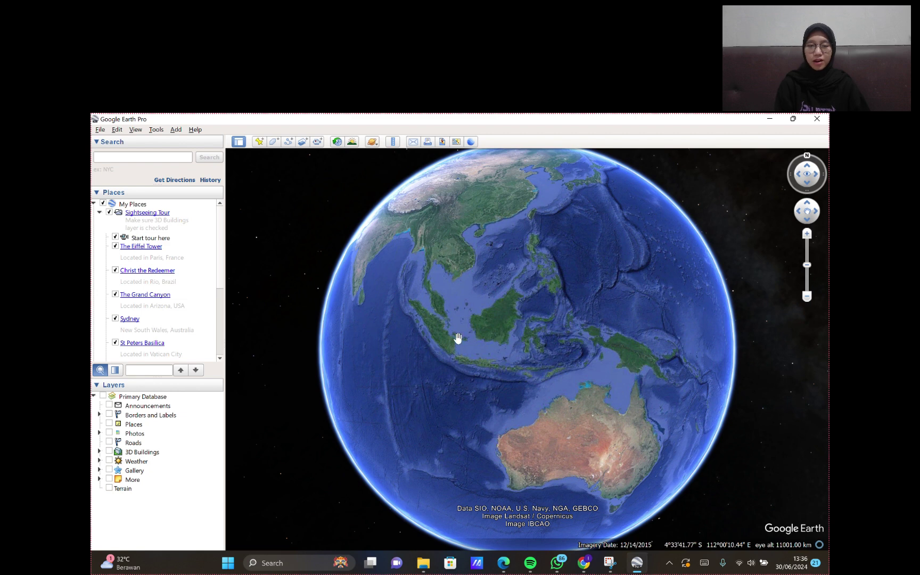
- Set Google Earth's Show Lat/Long option to Universal Transverse Mercator
{"action": "left_click", "coordinate": [156, 130]}
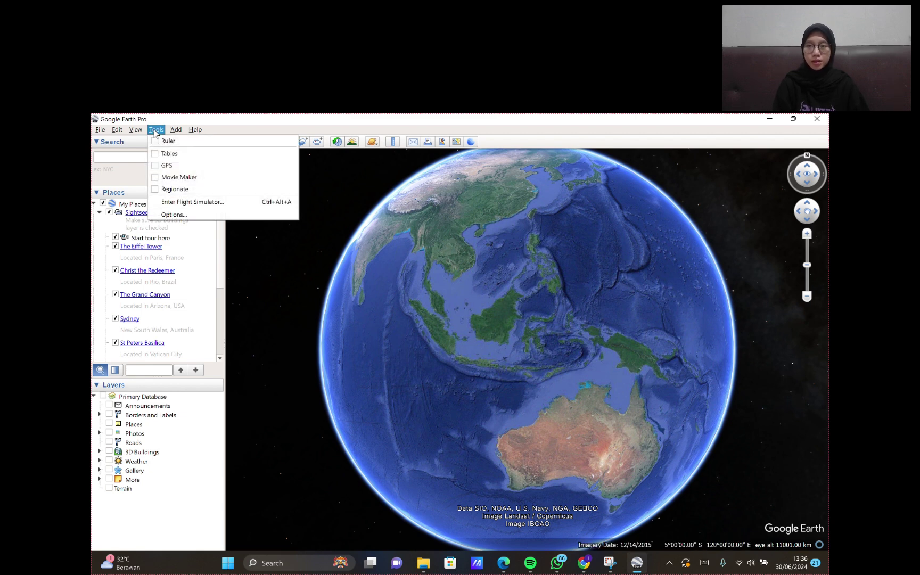
{"action": "left_click", "coordinate": [209, 217]}
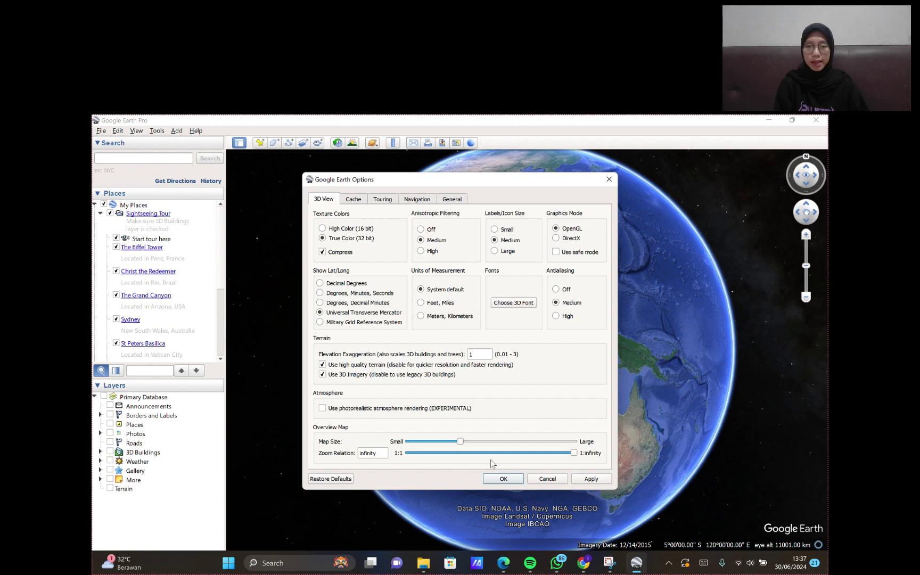
{"action": "left_click", "coordinate": [503, 479]}
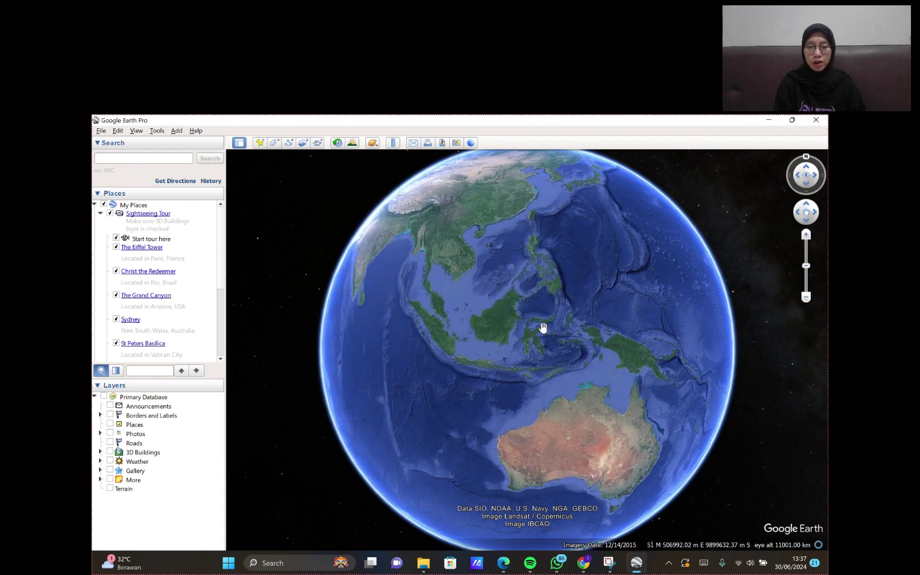
- Search 'lrg.musholla darul' and fly to Lrg. Musholla Darul Arifin, Palembang
{"action": "left_click", "coordinate": [140, 159]}
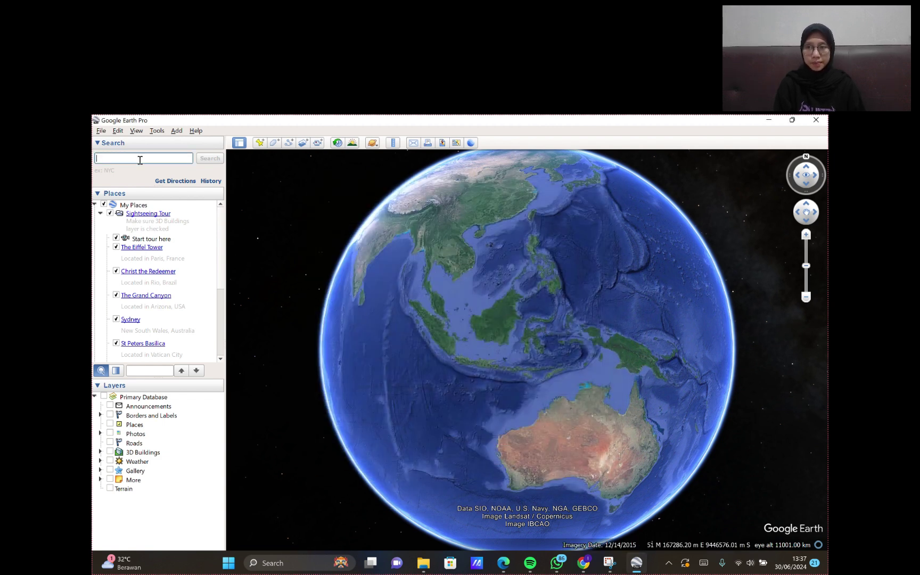
{"action": "type", "text": "lrg."}
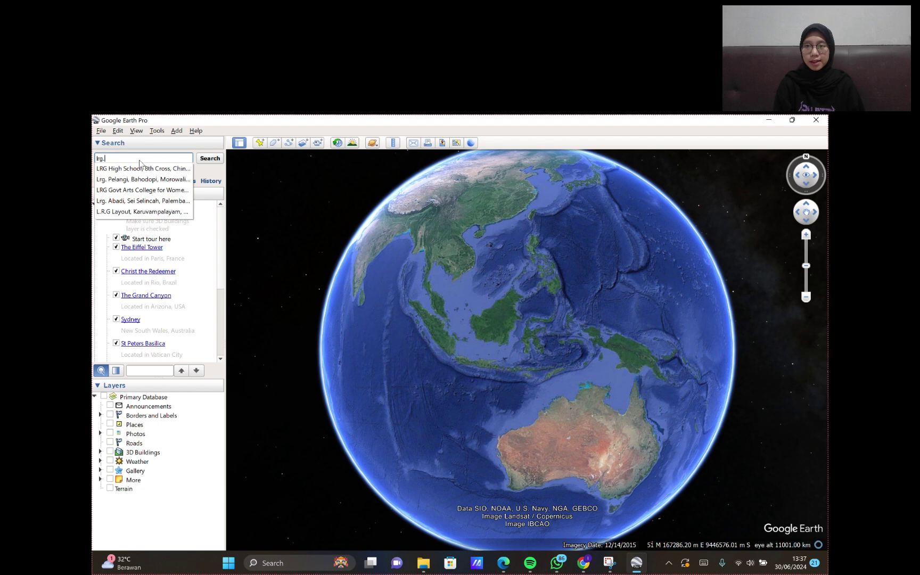
{"action": "type", "text": "musho"}
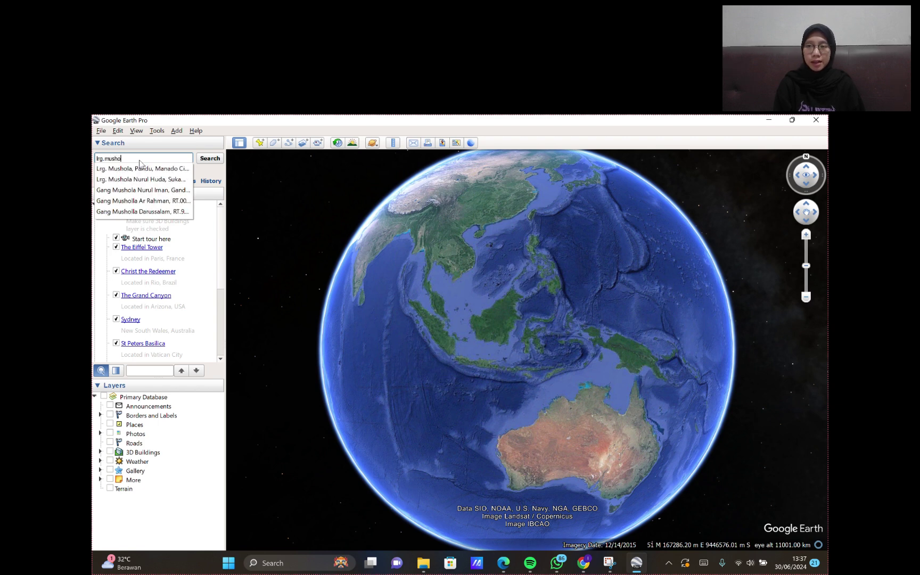
{"action": "type", "text": "lla darul"}
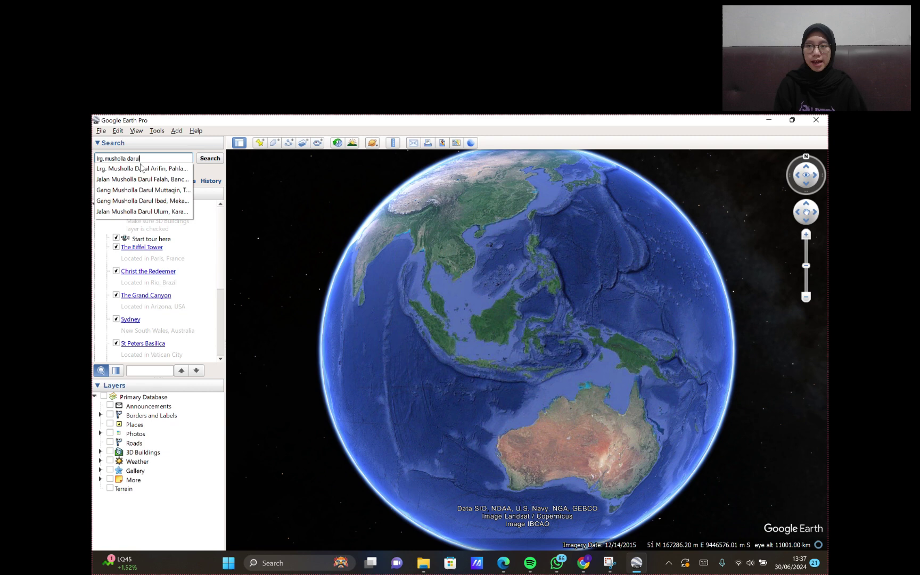
{"action": "left_click", "coordinate": [140, 167]}
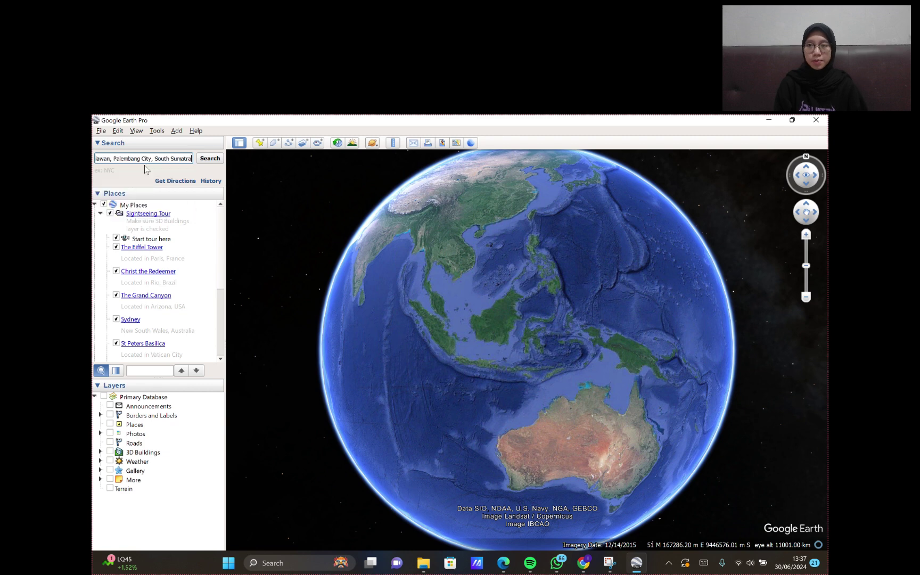
{"action": "left_click", "coordinate": [217, 160]}
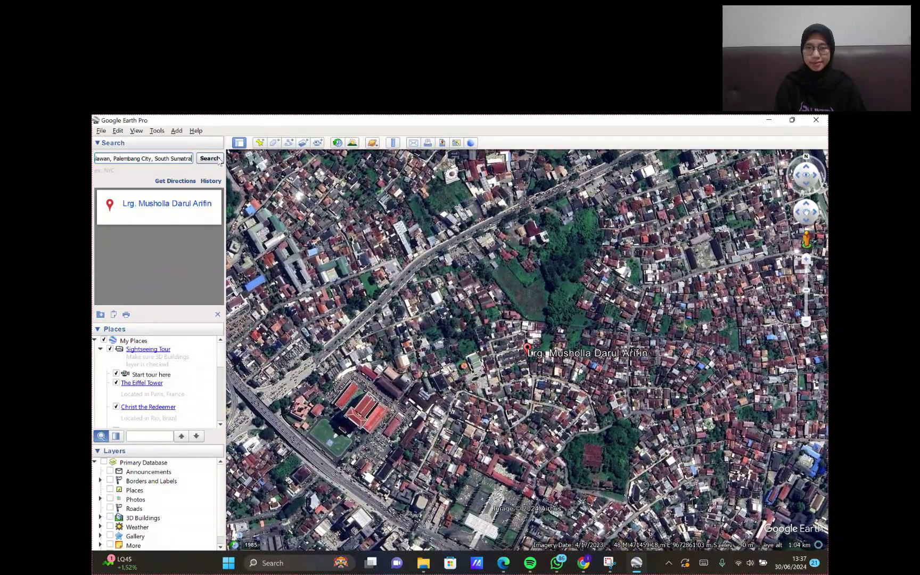
- Zoom out twice and clear the search result and its marker
{"action": "left_click", "coordinate": [806, 321]}
{"action": "left_click", "coordinate": [806, 321]}
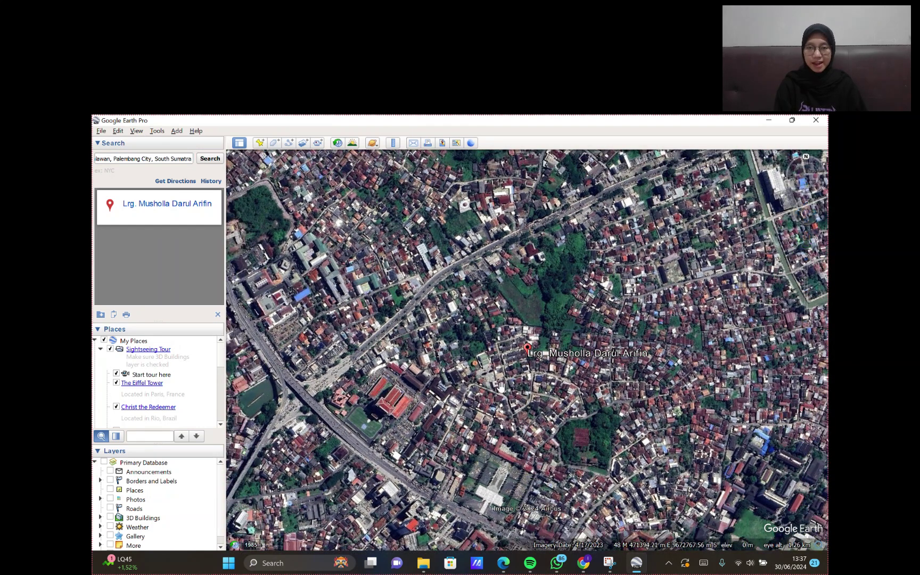
{"action": "left_click", "coordinate": [218, 315]}
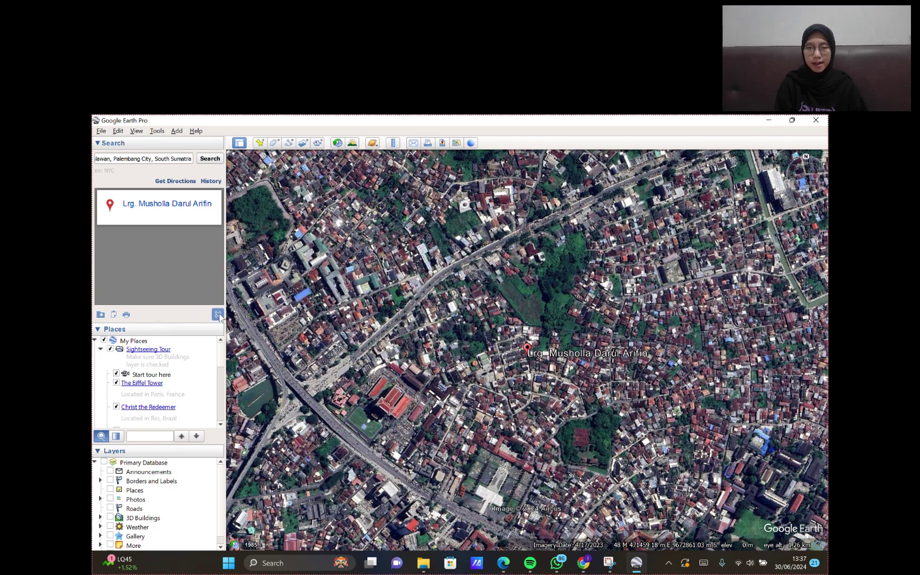
- Create placemark '1' with a circle icon and drag it to the lower-right edge
{"action": "left_click", "coordinate": [262, 145]}
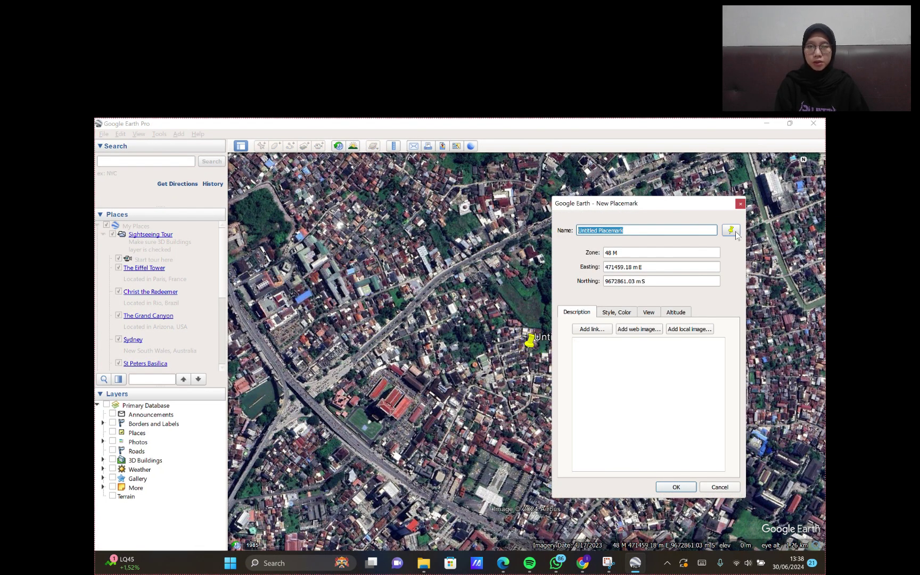
{"action": "left_click", "coordinate": [733, 232]}
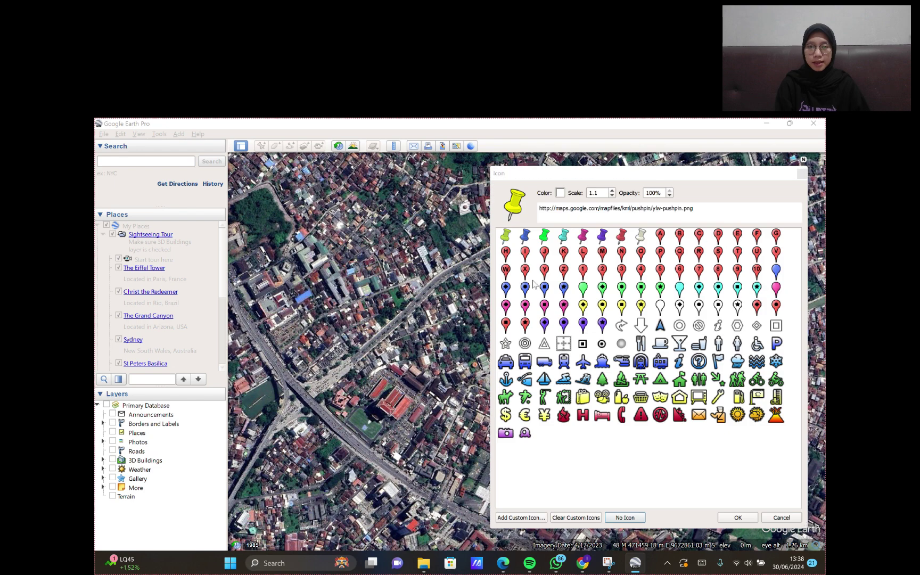
{"action": "left_click", "coordinate": [601, 345]}
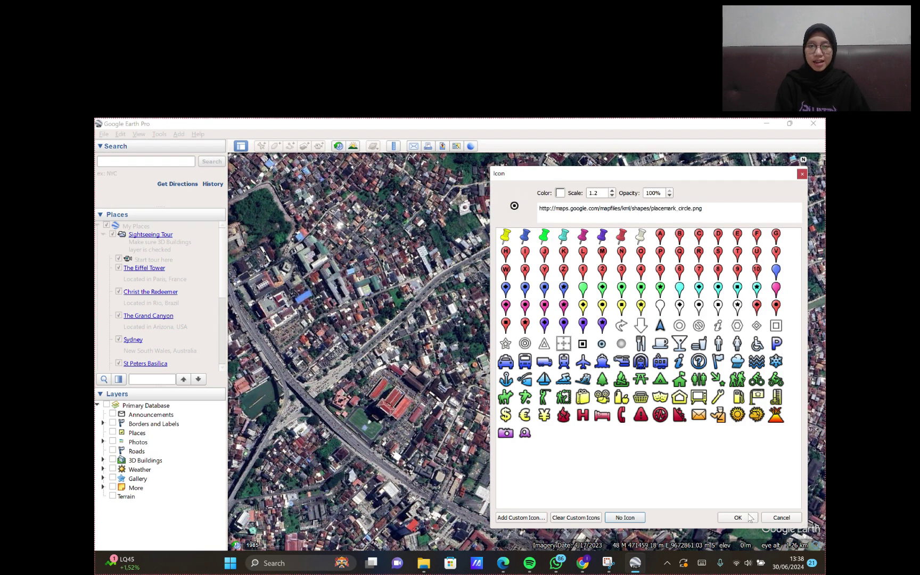
{"action": "left_click", "coordinate": [749, 518]}
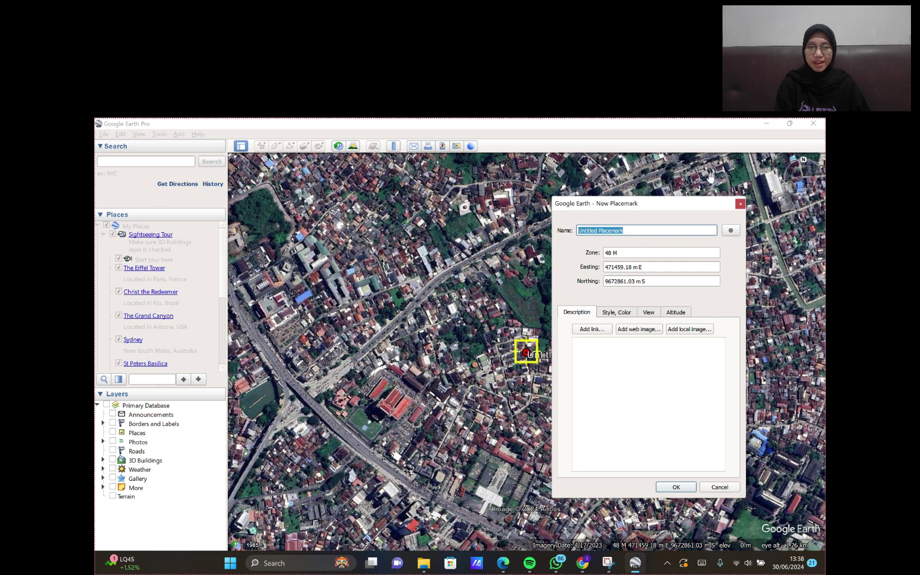
{"action": "left_click_drag", "start_coordinate": [703, 210], "coordinate": [454, 214]}
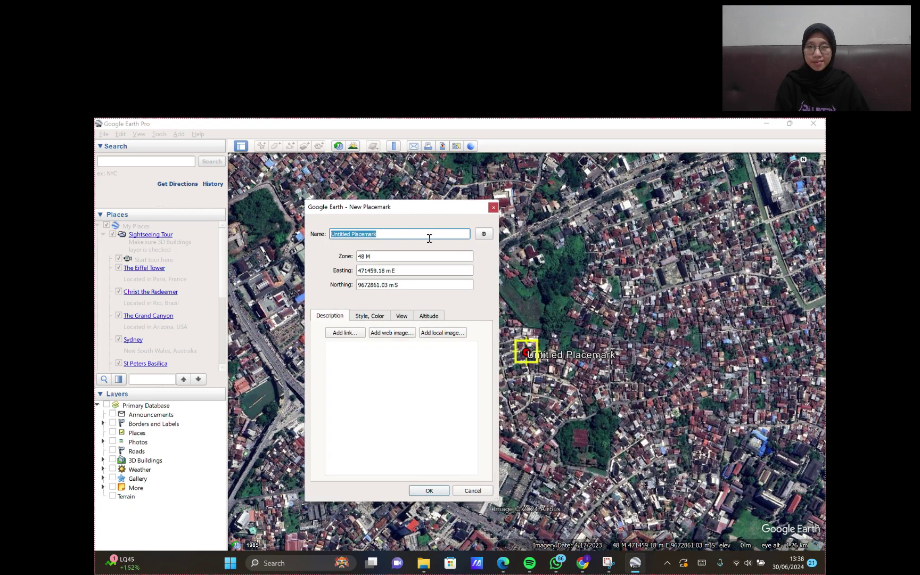
{"action": "type", "text": "1"}
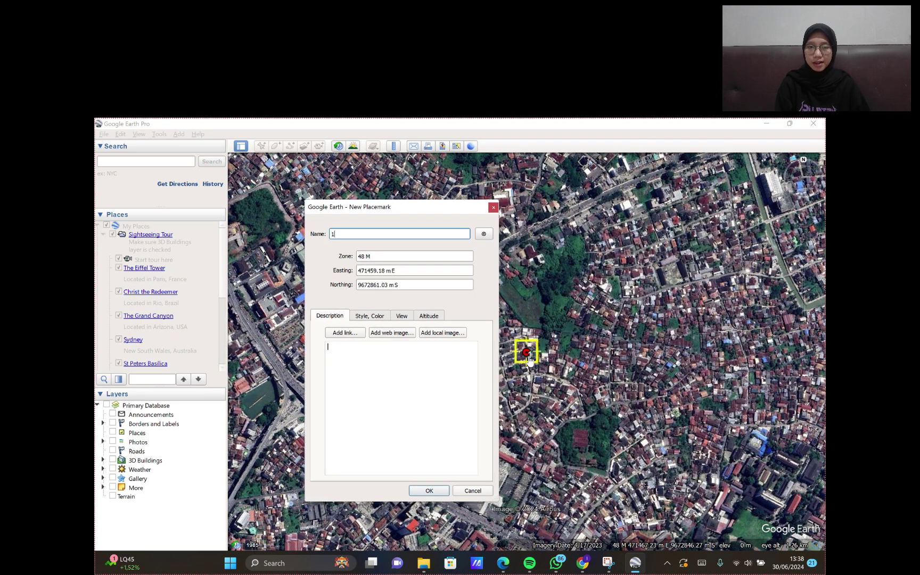
{"action": "left_click", "coordinate": [527, 352]}
{"action": "left_click_drag", "start_coordinate": [527, 351], "coordinate": [785, 508]}
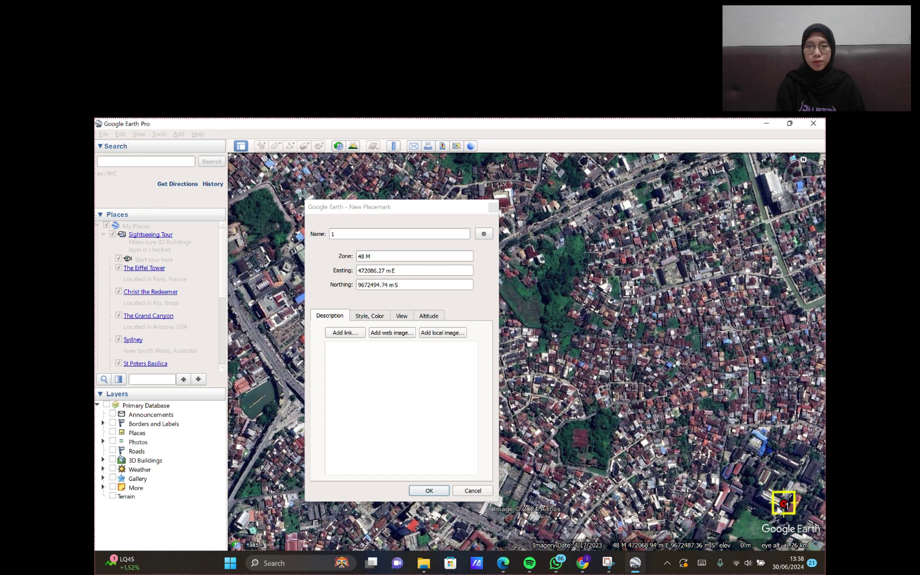
- Save placemark 1, then add and save placemark '2' at the lower-left edge
{"action": "left_click", "coordinate": [425, 491]}
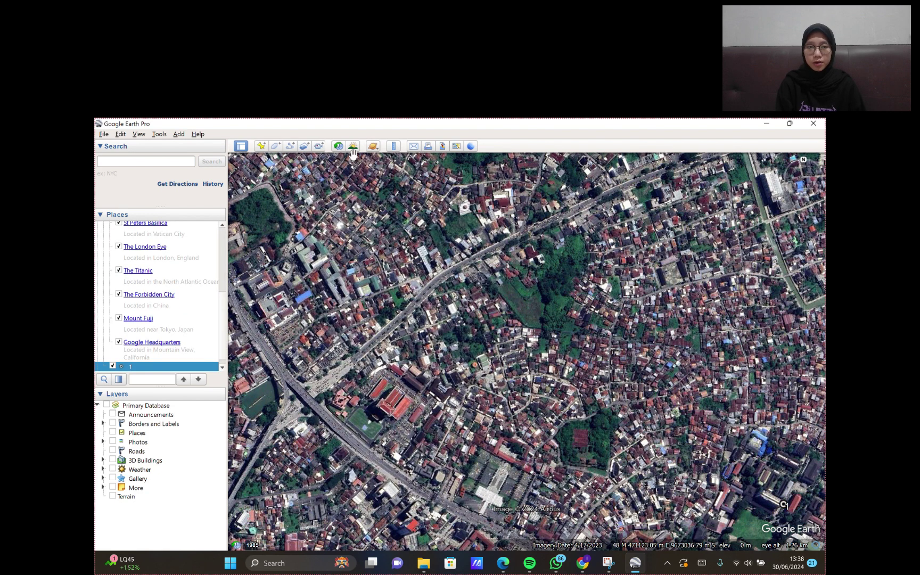
{"action": "left_click", "coordinate": [261, 146]}
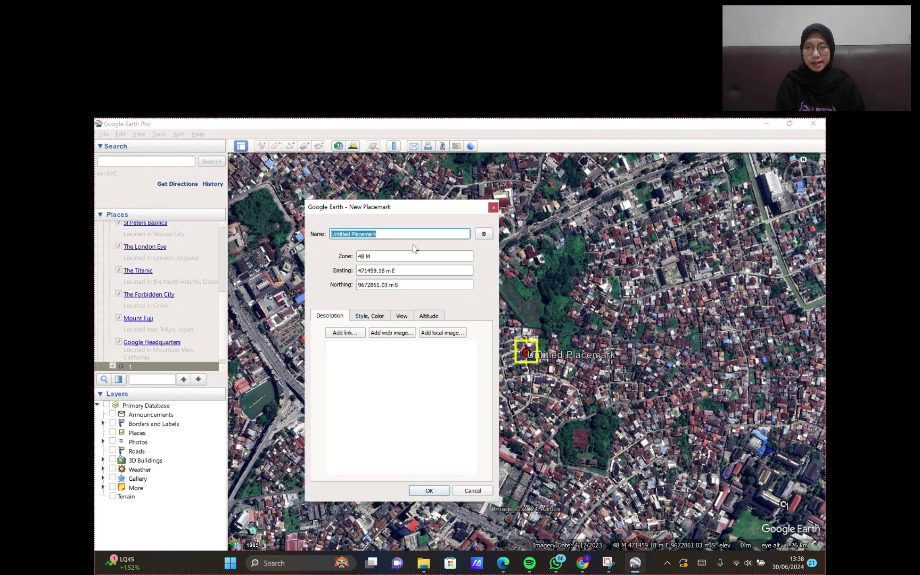
{"action": "type", "text": "2"}
{"action": "left_click_drag", "start_coordinate": [422, 205], "coordinate": [661, 207]}
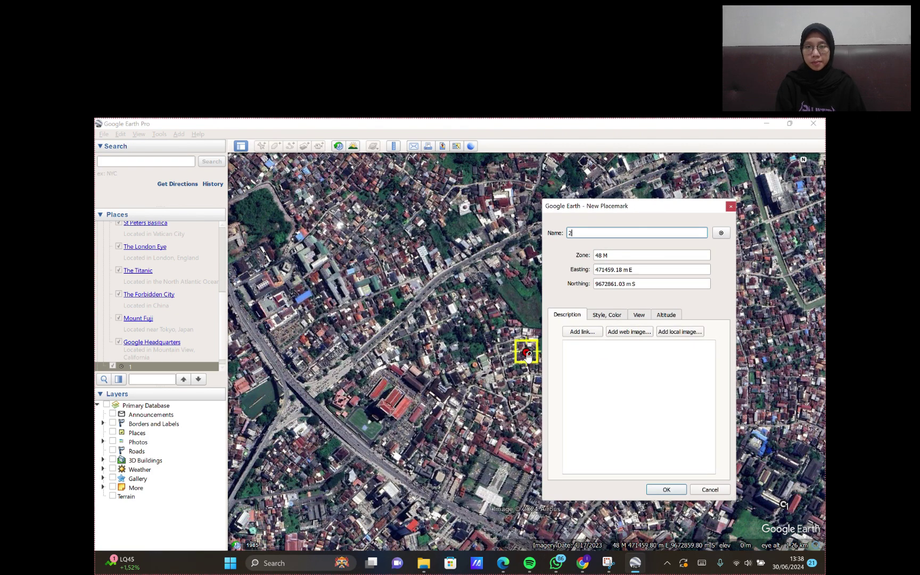
{"action": "left_click_drag", "start_coordinate": [526, 353], "coordinate": [265, 511]}
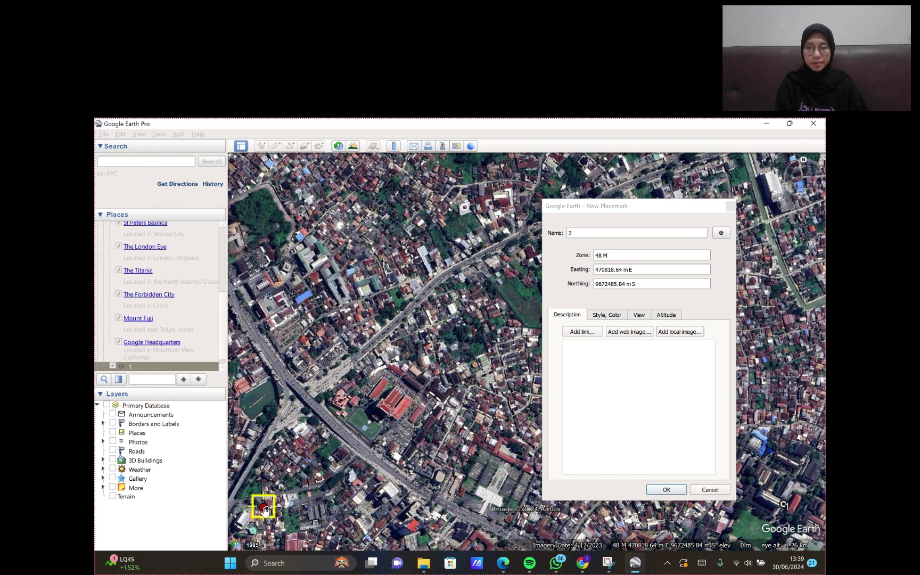
{"action": "left_click_drag", "start_coordinate": [265, 511], "coordinate": [269, 508]}
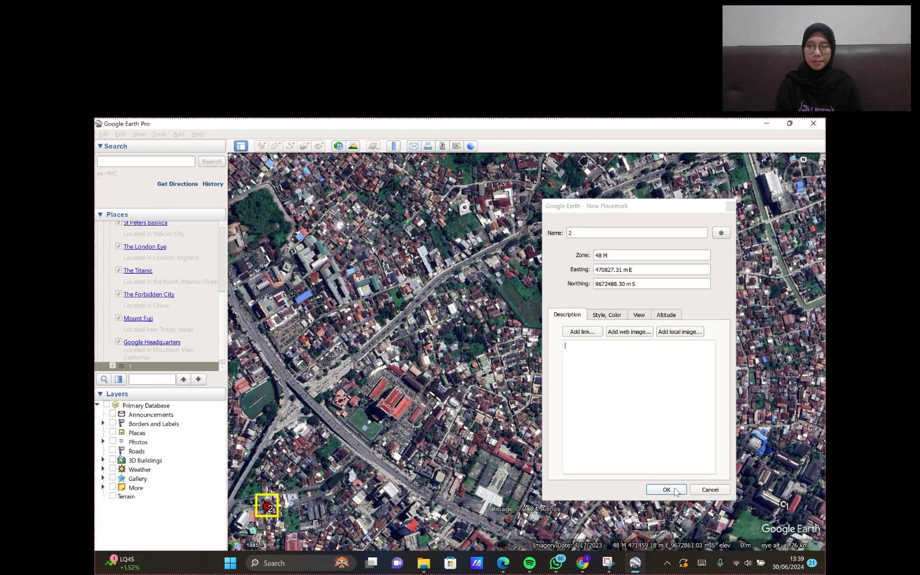
{"action": "left_click", "coordinate": [666, 489]}
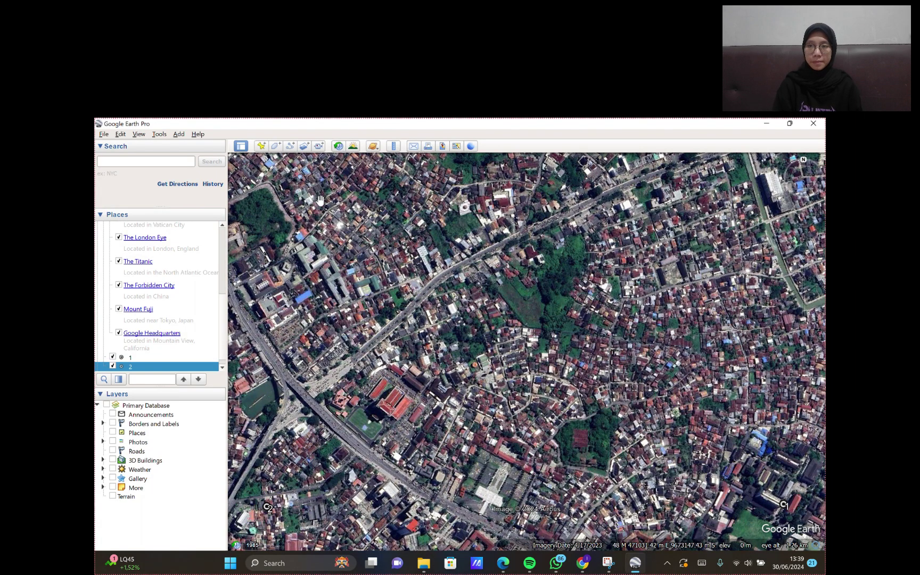
- Add and save placemark '3' at the upper-left edge
{"action": "left_click", "coordinate": [263, 146]}
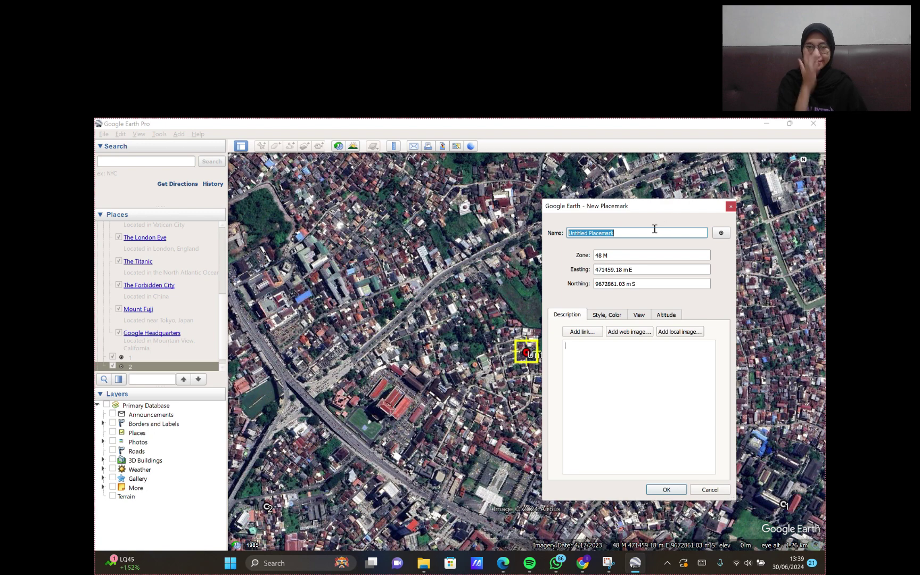
{"action": "type", "text": "3"}
{"action": "left_click_drag", "start_coordinate": [526, 352], "coordinate": [265, 179]}
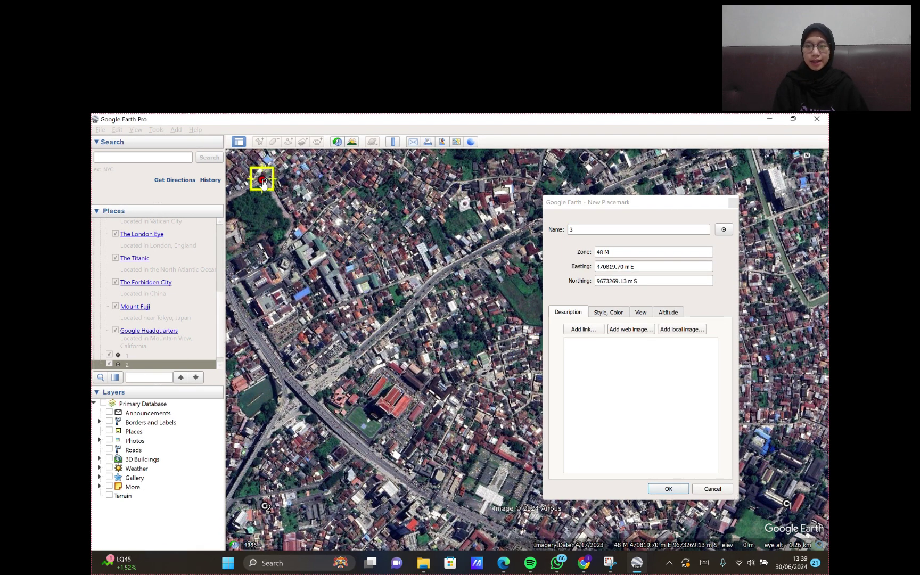
{"action": "left_click", "coordinate": [611, 341]}
{"action": "left_click", "coordinate": [667, 489]}
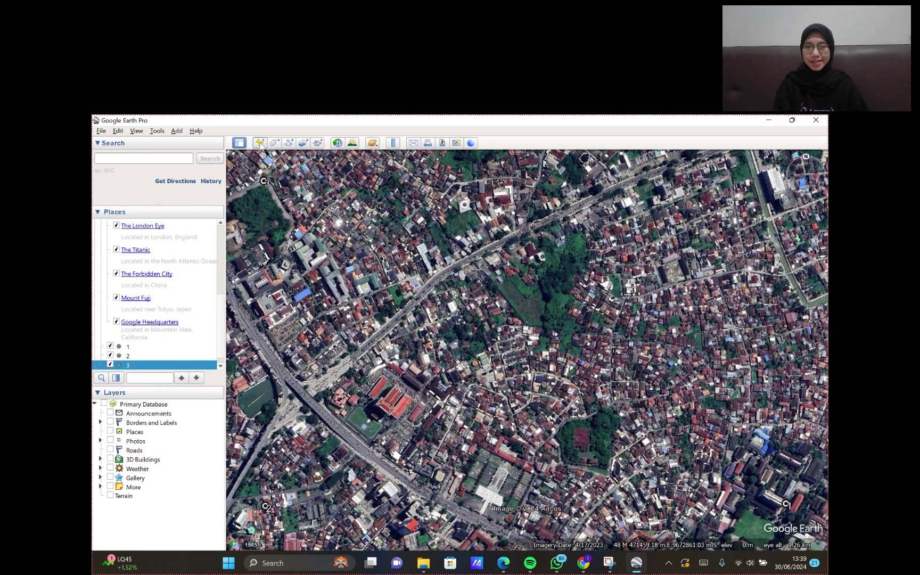
- Add and save placemark '4' at the upper-right edge
{"action": "left_click", "coordinate": [259, 142]}
{"action": "left_click_drag", "start_coordinate": [526, 349], "coordinate": [792, 188]}
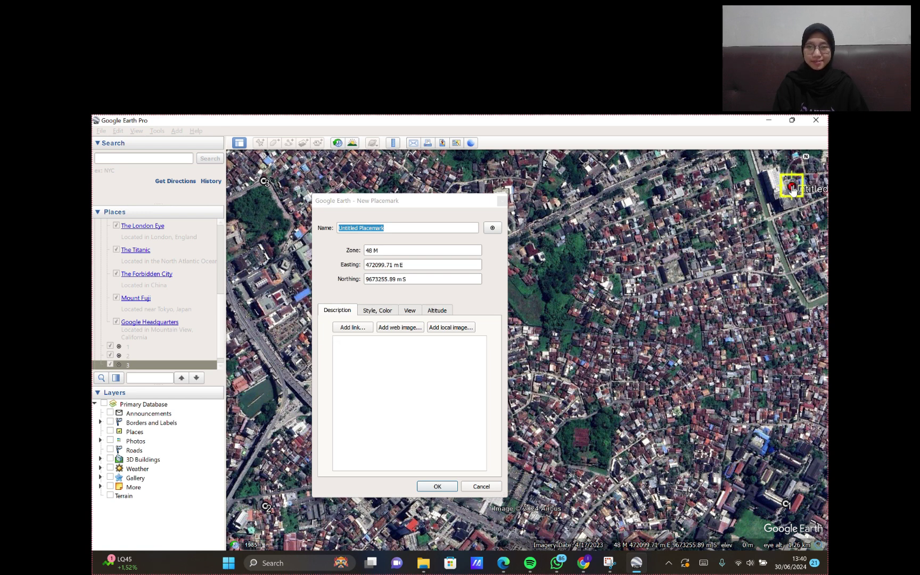
{"action": "left_click", "coordinate": [425, 228]}
{"action": "type", "text": "4"}
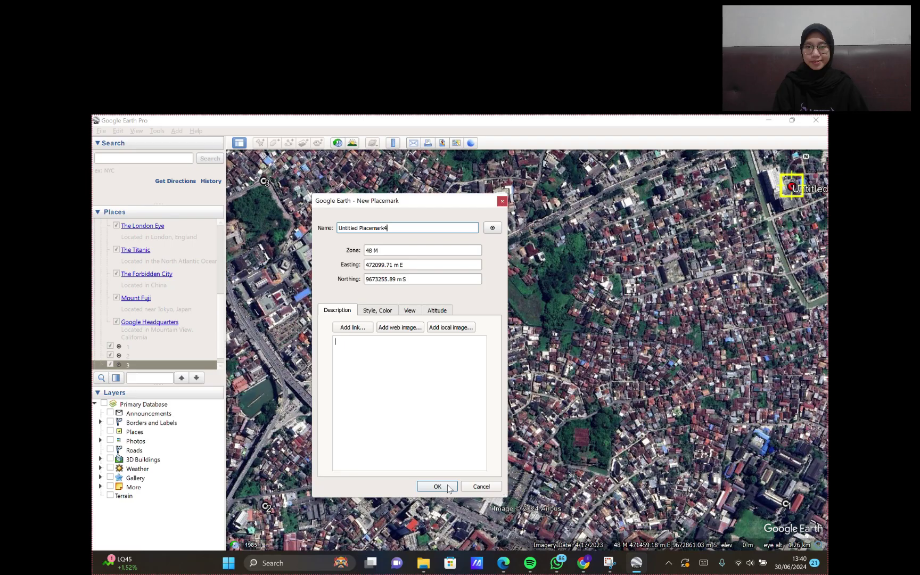
{"action": "triple_click", "coordinate": [414, 228]}
{"action": "type", "text": "4"}
{"action": "left_click", "coordinate": [444, 485]}
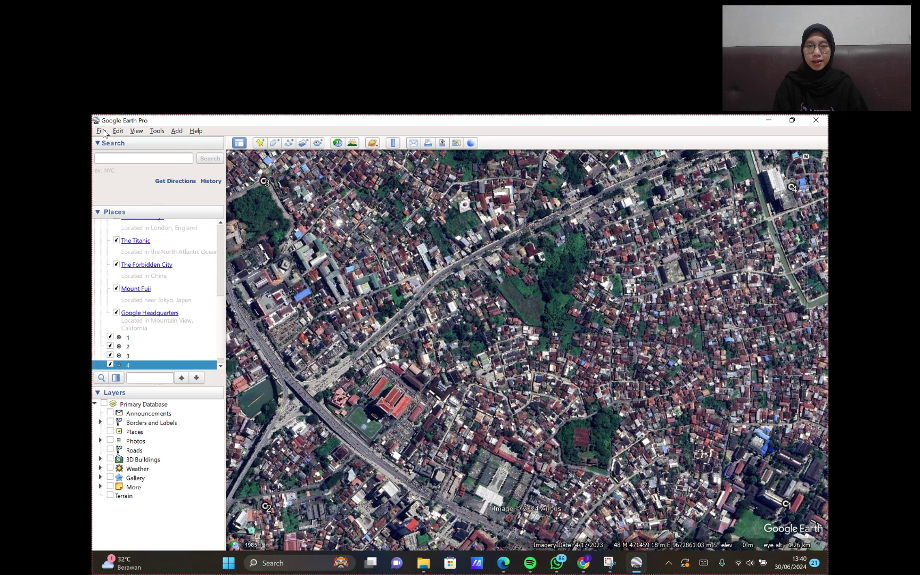
- Switch to image export via File > Save > Save Image
{"action": "left_click", "coordinate": [104, 133]}
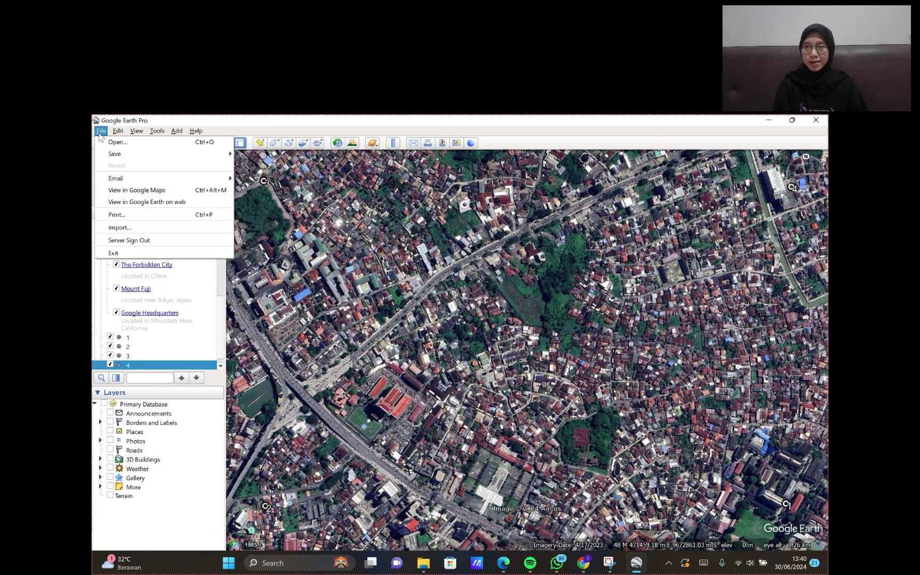
{"action": "mouse_move", "coordinate": [202, 154]}
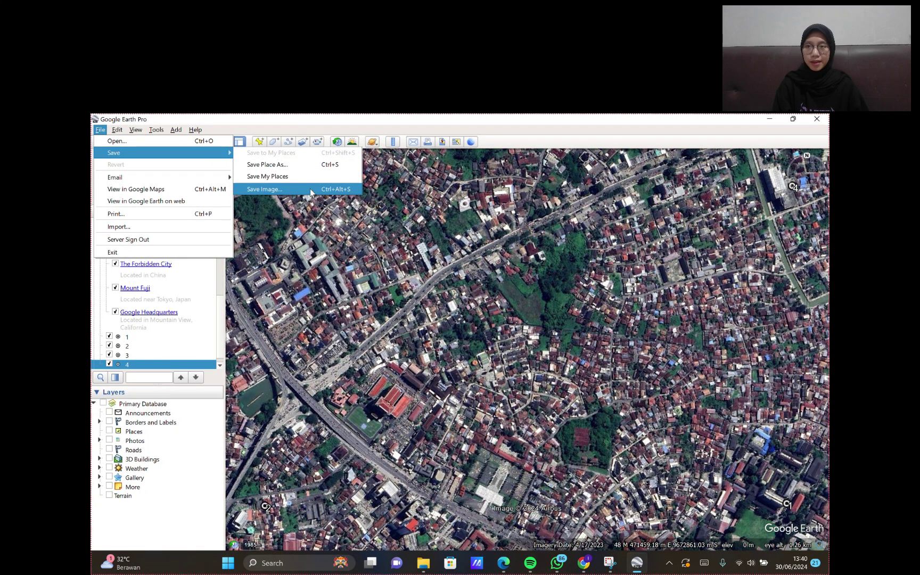
{"action": "left_click", "coordinate": [309, 188]}
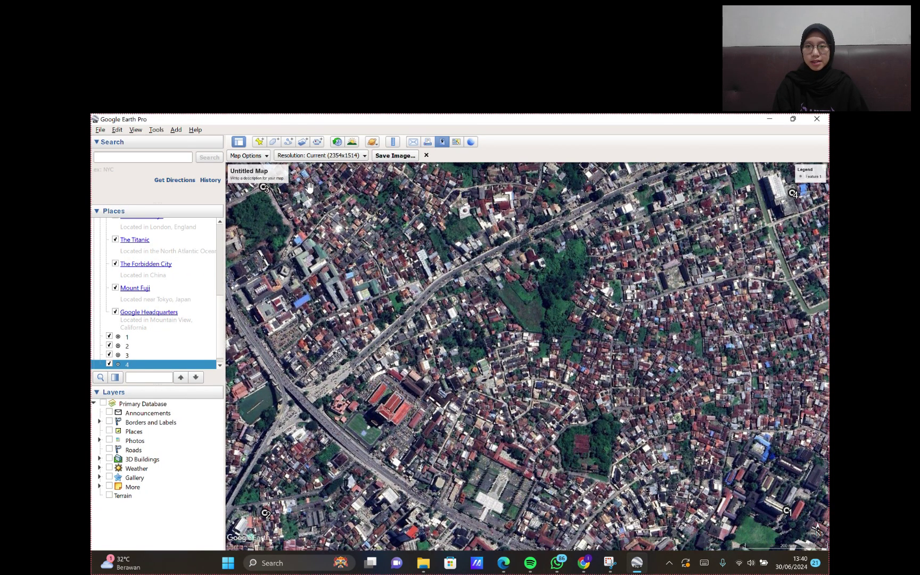
- In Map Options, uncheck Title and Description, Legend, Scale and Compass
{"action": "left_click", "coordinate": [267, 156]}
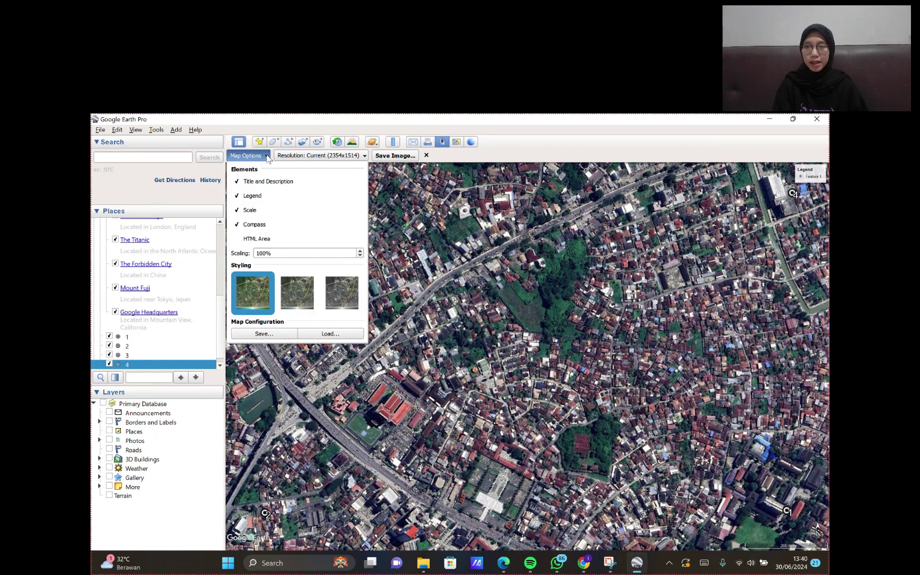
{"action": "left_click", "coordinate": [316, 186]}
{"action": "left_click", "coordinate": [261, 156]}
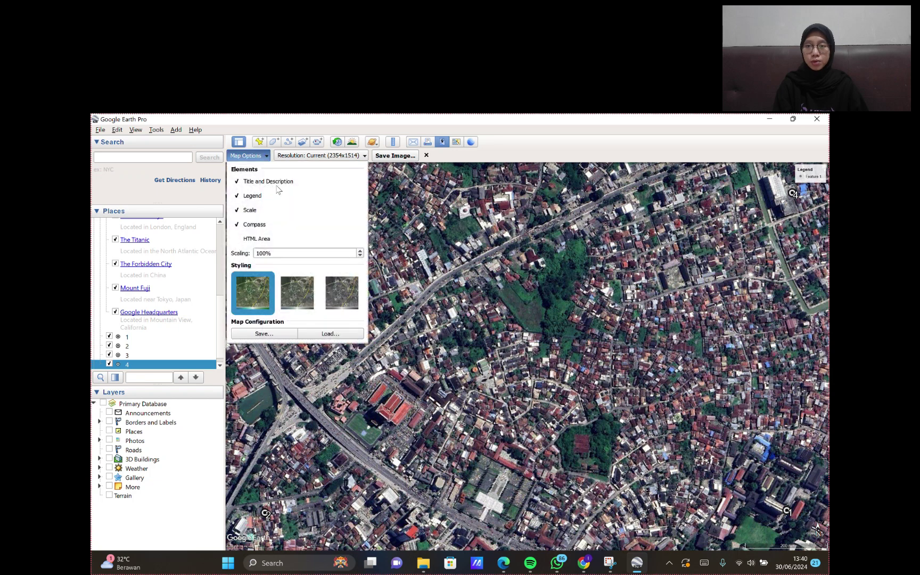
{"action": "left_click", "coordinate": [264, 198]}
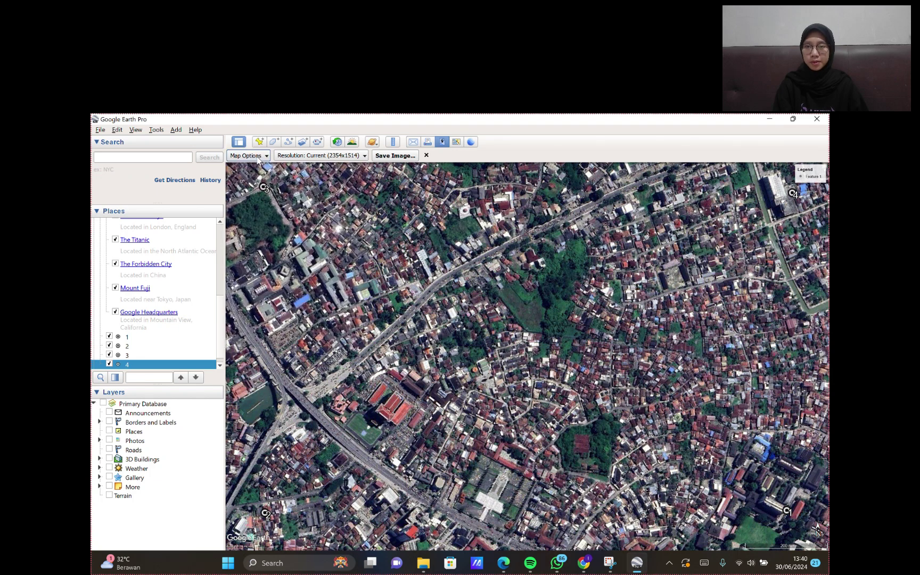
{"action": "left_click", "coordinate": [258, 159]}
{"action": "left_click", "coordinate": [247, 197]}
{"action": "left_click", "coordinate": [250, 211]}
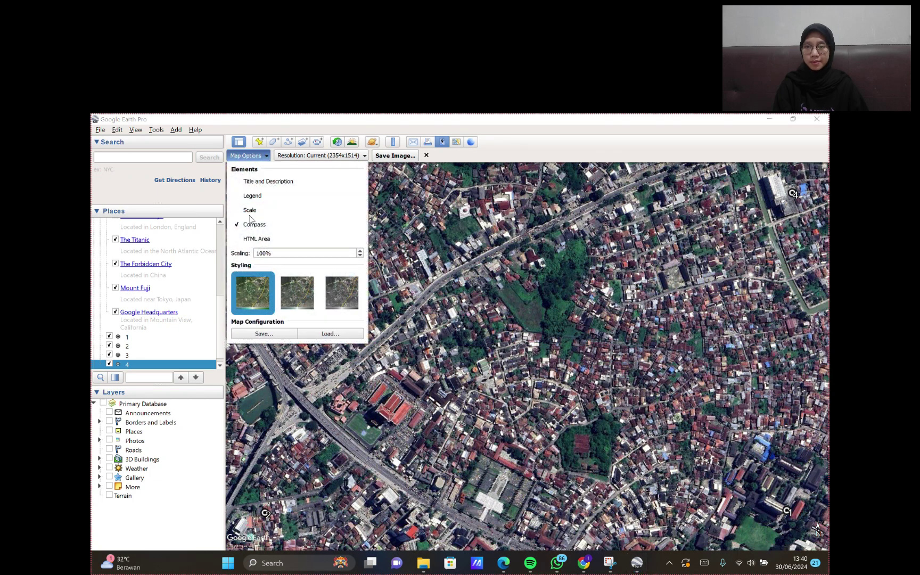
{"action": "left_click", "coordinate": [254, 224]}
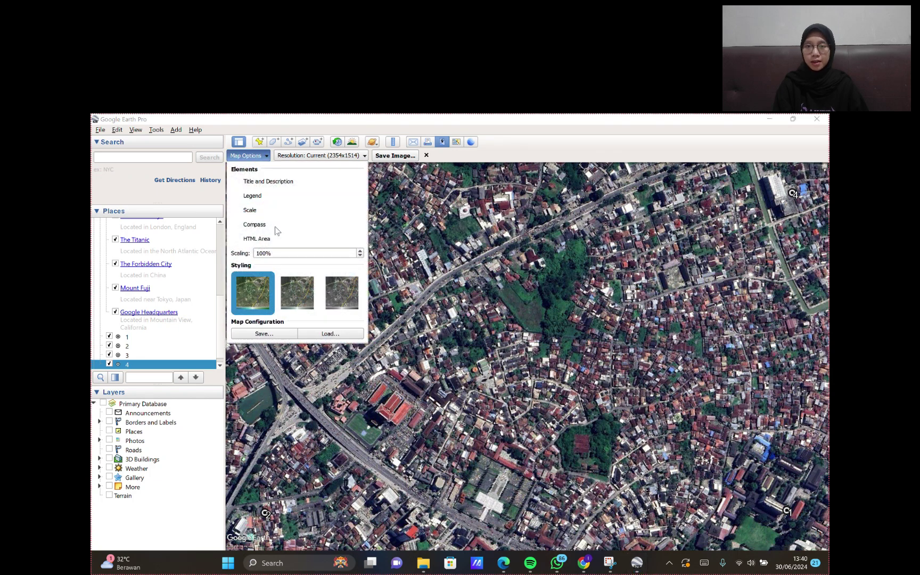
- Set resolution to Maximum (8192x5268) and start saving the image in Documents
{"action": "left_click", "coordinate": [318, 157]}
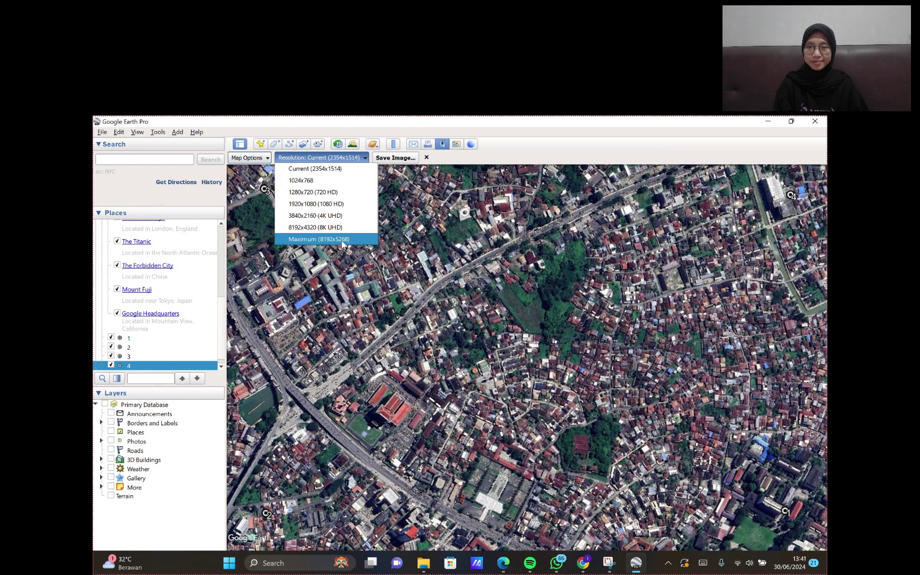
{"action": "left_click", "coordinate": [336, 238]}
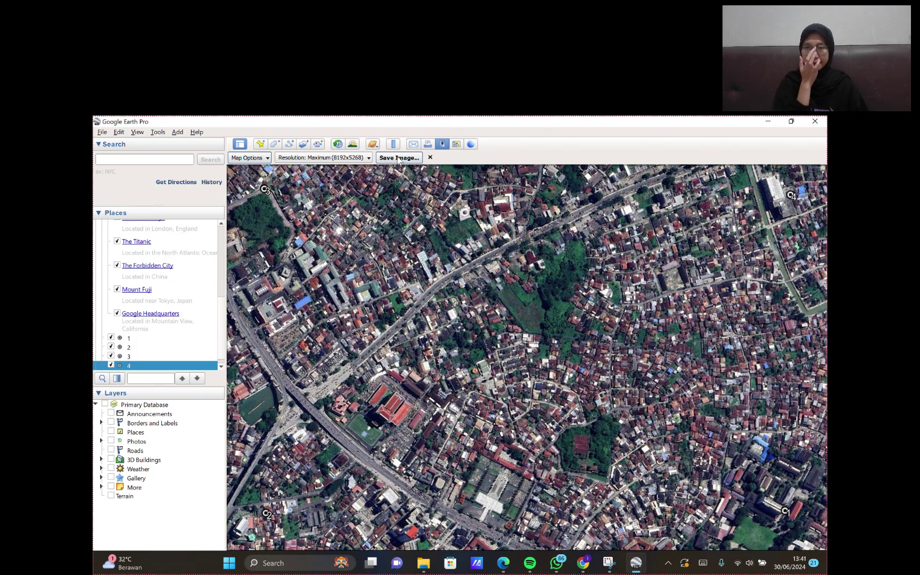
{"action": "left_click", "coordinate": [399, 158]}
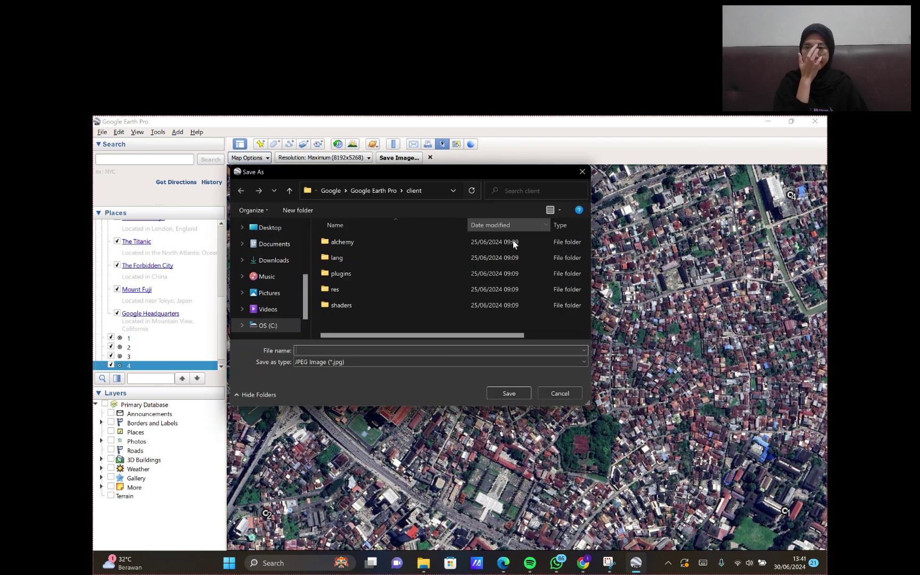
{"action": "left_click", "coordinate": [274, 244]}
- Create a new folder named 'PETA CITRA RT 24' in Documents
{"action": "scroll", "coordinate": [427, 308], "scroll_direction": "down", "scroll_amount": 2}
{"action": "scroll", "coordinate": [453, 290], "scroll_direction": "up", "scroll_amount": 2}
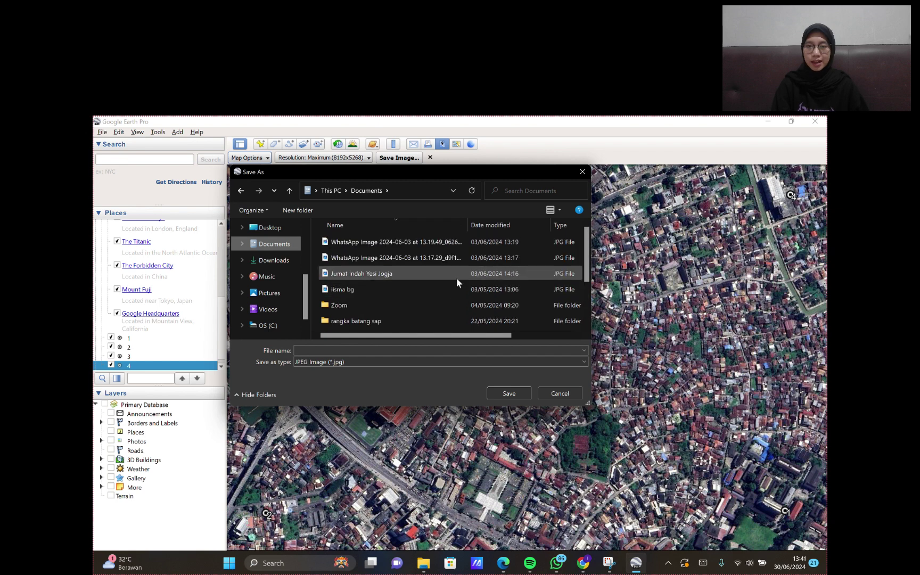
{"action": "scroll", "coordinate": [456, 278], "scroll_direction": "down", "scroll_amount": 2}
{"action": "right_click", "coordinate": [431, 315]}
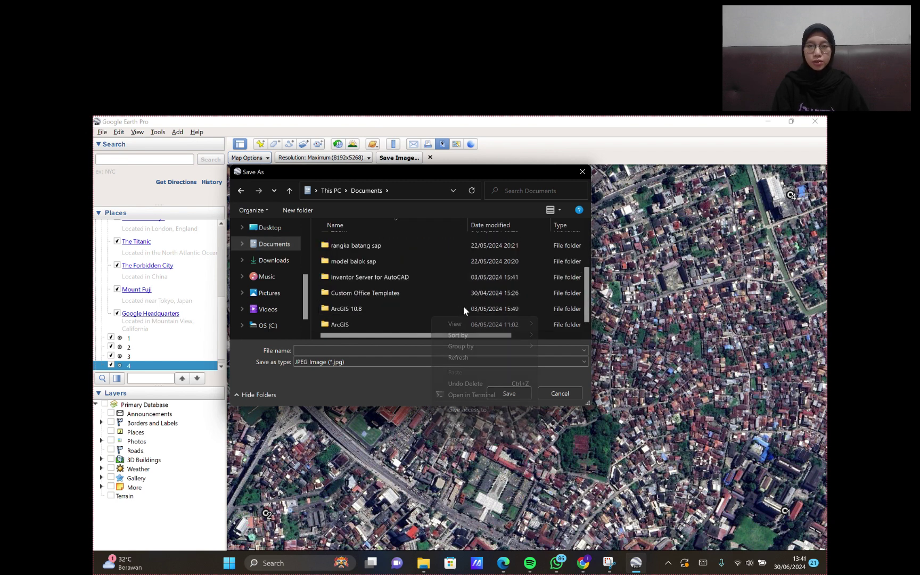
{"action": "mouse_move", "coordinate": [483, 425]}
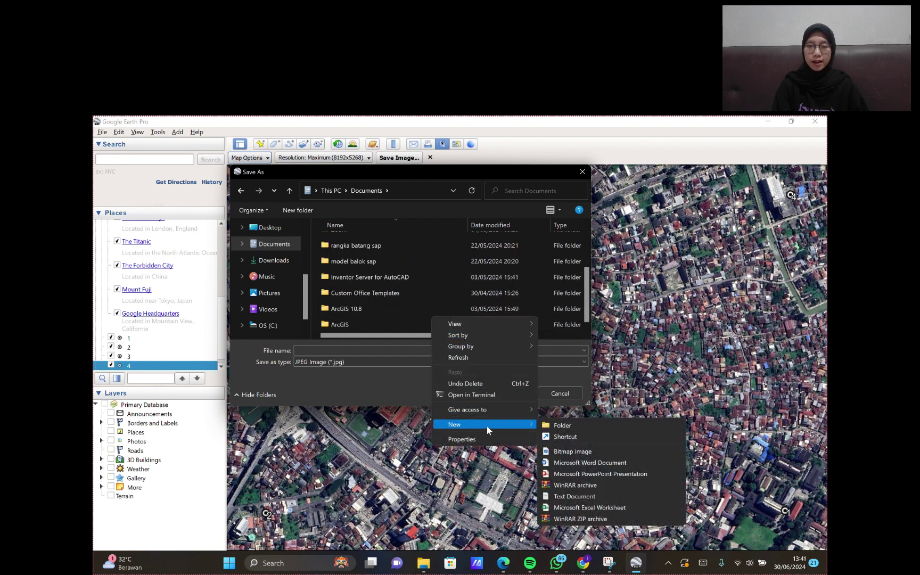
{"action": "left_click", "coordinate": [579, 425]}
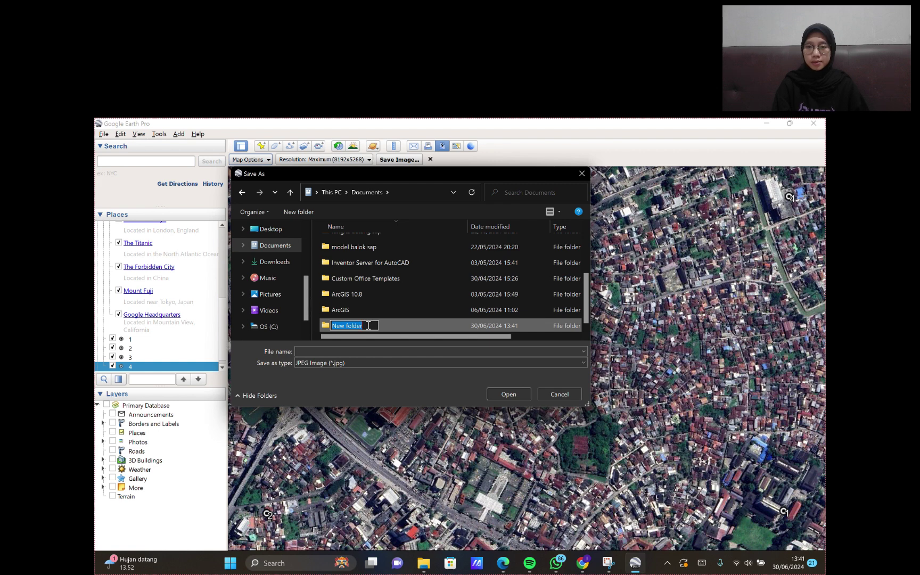
{"action": "key", "text": "BackSpace"}
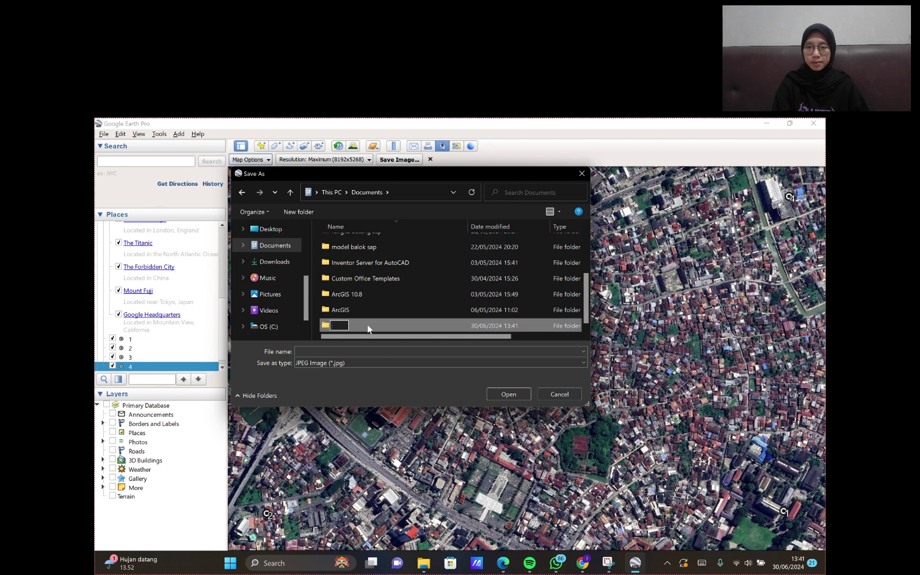
{"action": "type", "text": "PETA CITRA RT 24"}
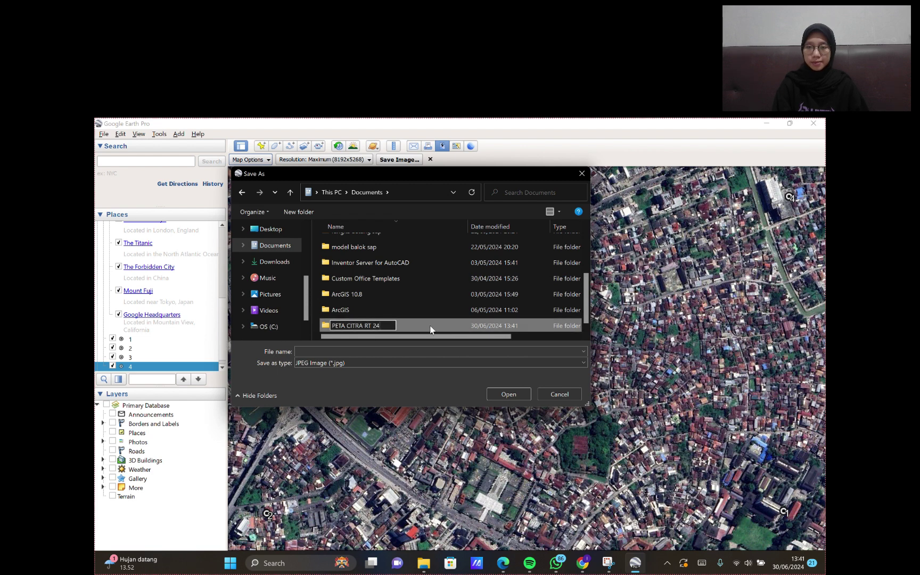
{"action": "left_click", "coordinate": [430, 329]}
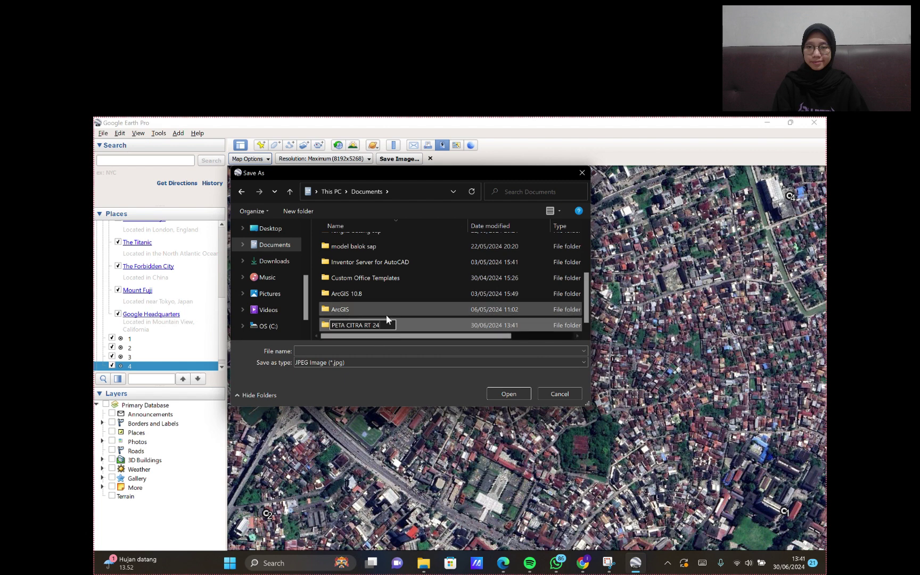
- Open the new folder and enter the file name 'PETA CITRA RT 24'
{"action": "double_click", "coordinate": [404, 320]}
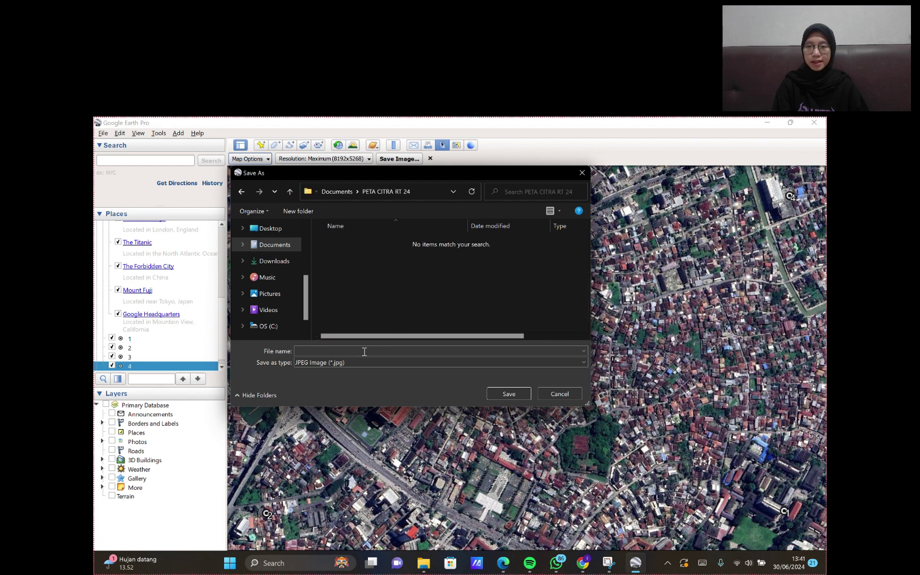
{"action": "left_click", "coordinate": [364, 353]}
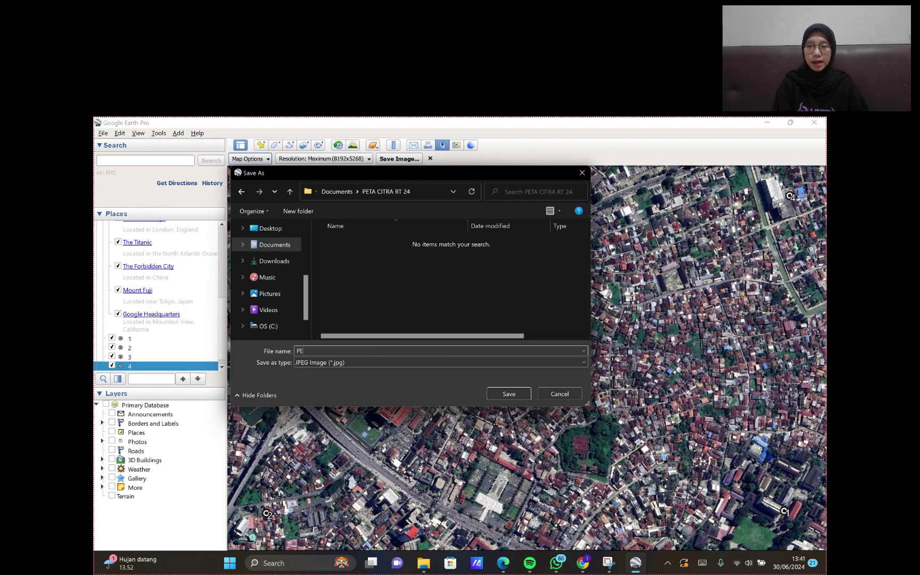
{"action": "type", "text": "PETA CITRA RT 24"}
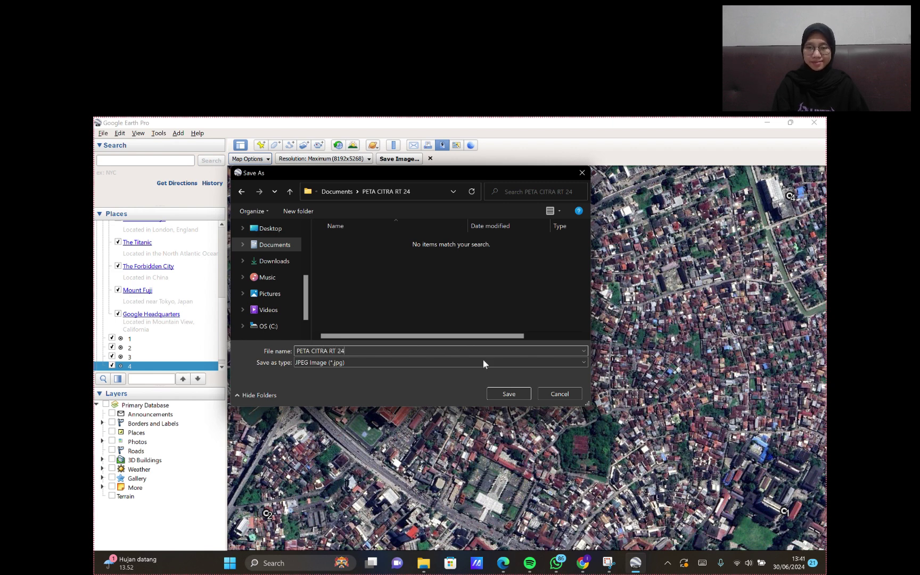
- Save the JPEG, minimize Google Earth, and launch ArcCatalog 10.8 from Windows Search
{"action": "left_click", "coordinate": [509, 394]}
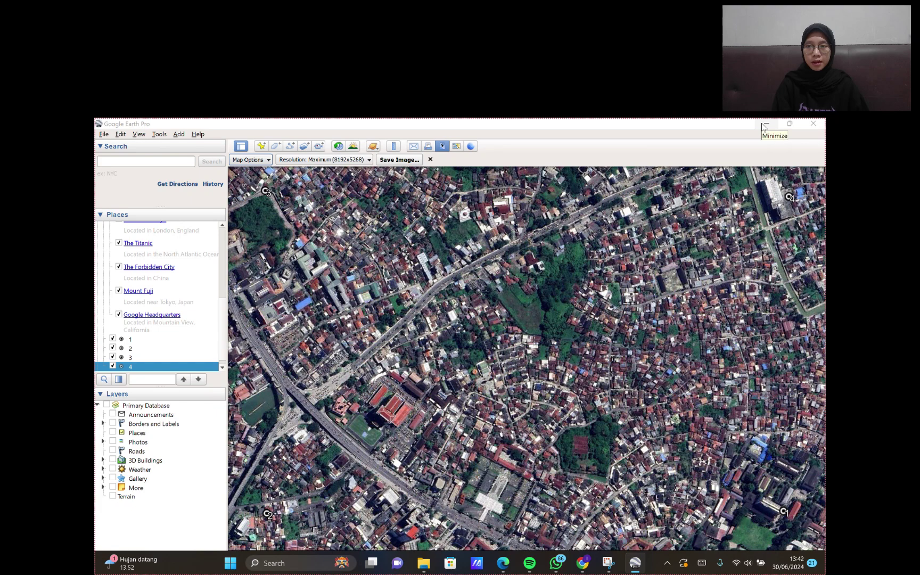
{"action": "left_click", "coordinate": [765, 124]}
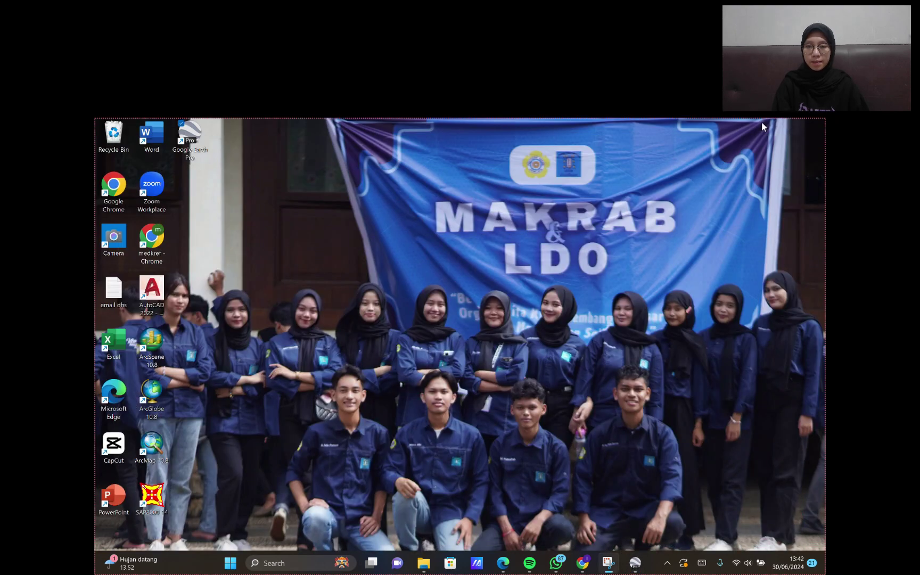
{"action": "left_click", "coordinate": [311, 556]}
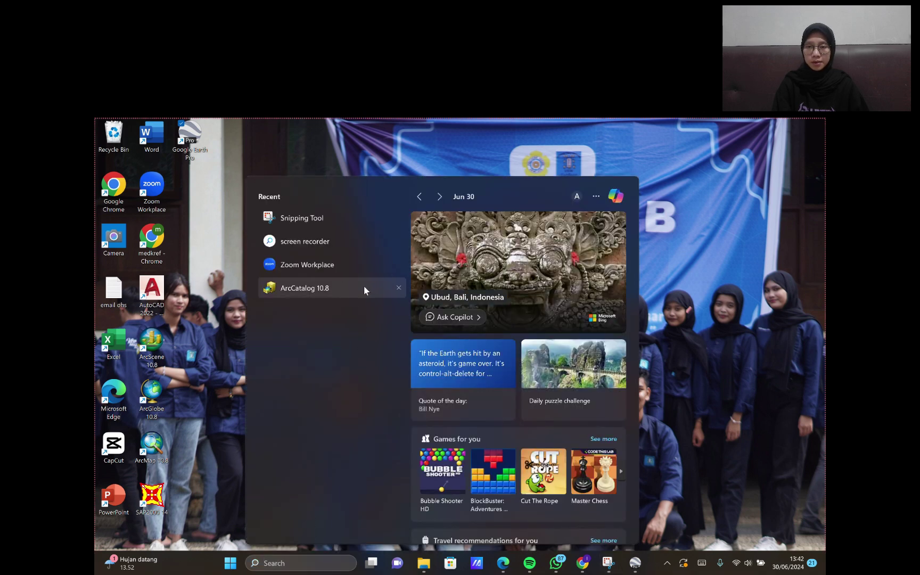
{"action": "left_click", "coordinate": [364, 287]}
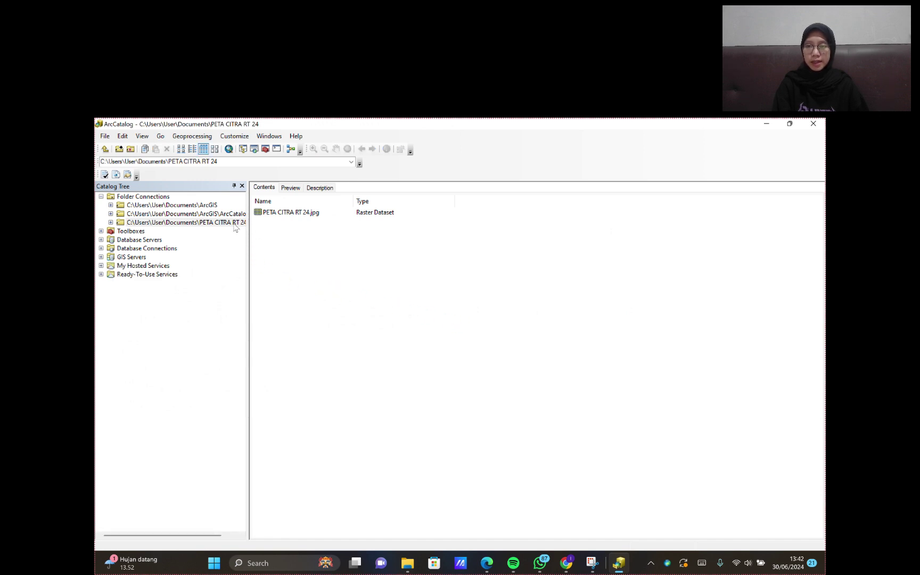
- Add a folder connection to Documents\PETA CITRA RT 24 and select it
{"action": "left_click", "coordinate": [118, 148]}
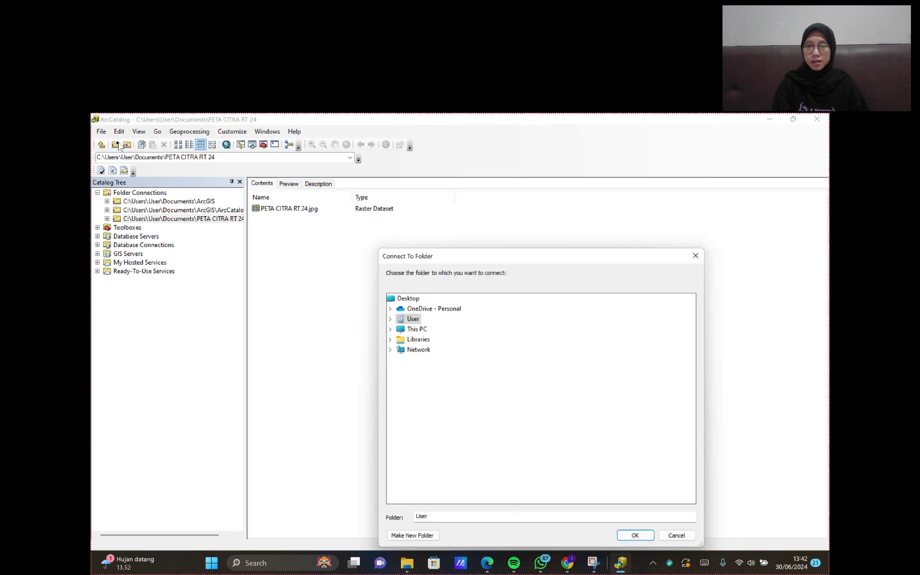
{"action": "left_click", "coordinate": [415, 330]}
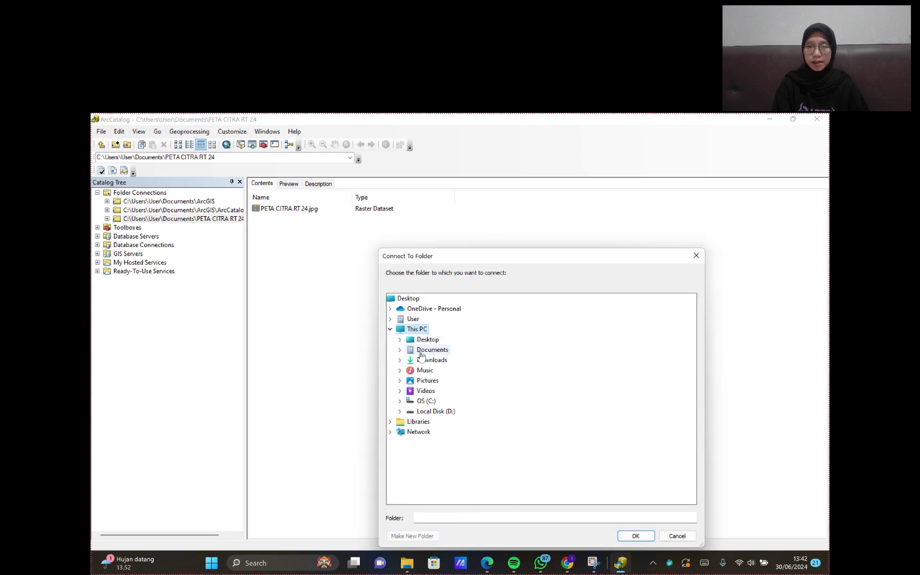
{"action": "left_click", "coordinate": [427, 351]}
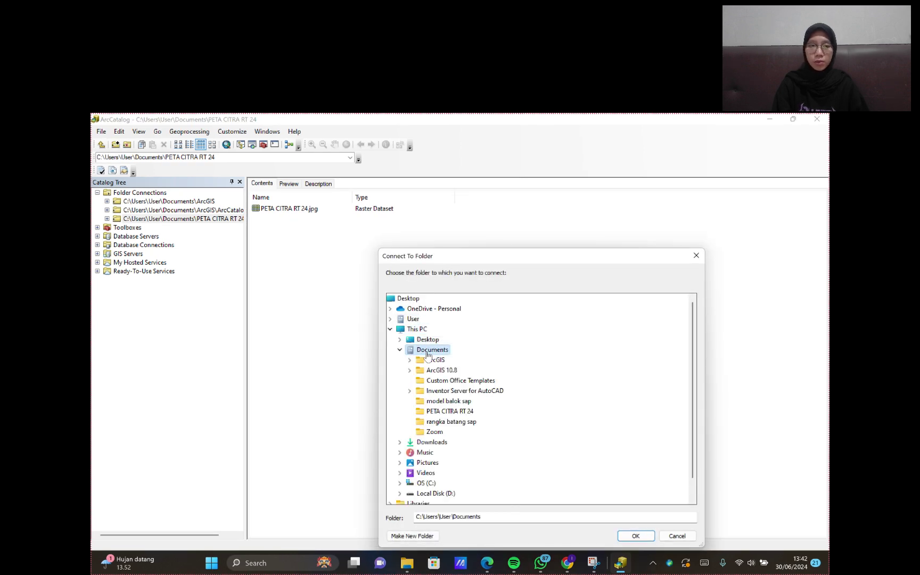
{"action": "left_click", "coordinate": [450, 411]}
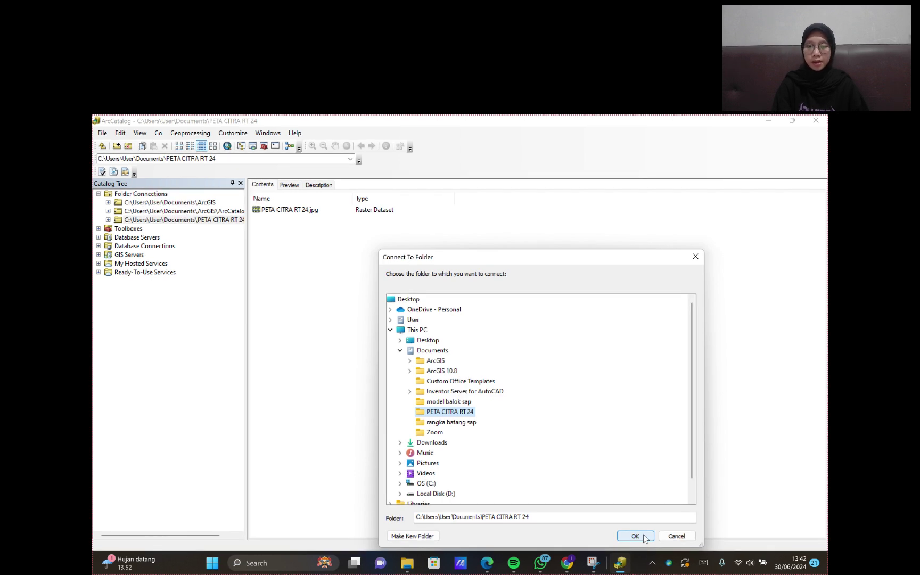
{"action": "left_click", "coordinate": [635, 536]}
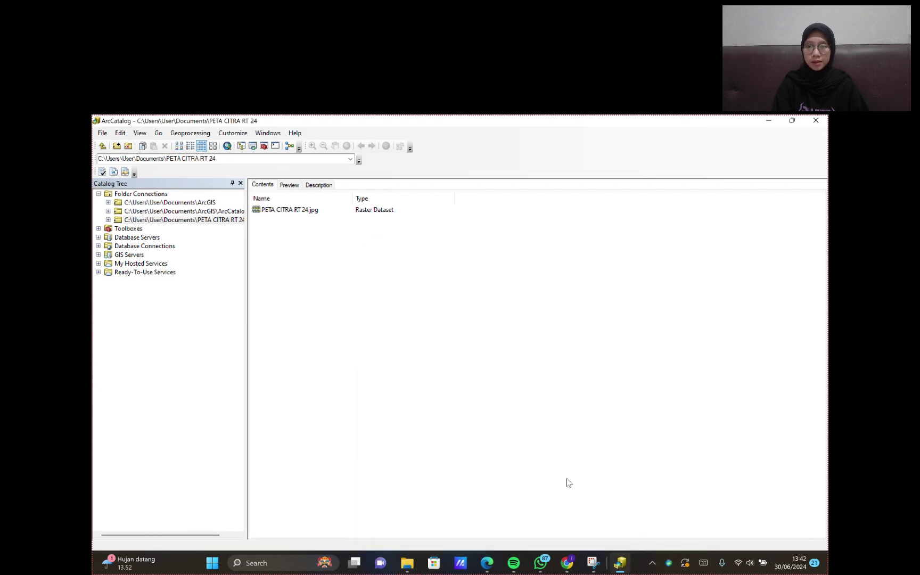
{"action": "left_click", "coordinate": [230, 222]}
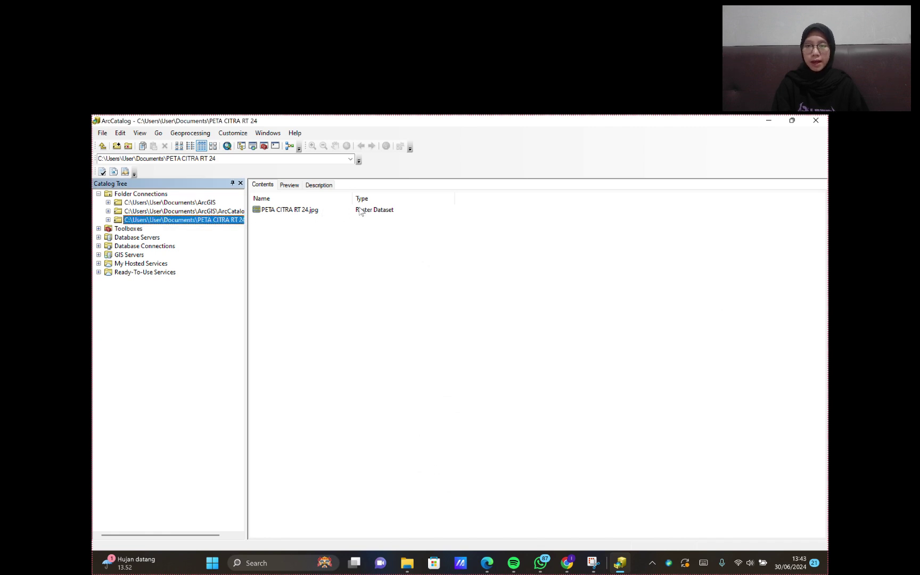
- Edit the image's spatial reference and expand Projected Coordinate Systems > UTM
{"action": "right_click", "coordinate": [358, 211]}
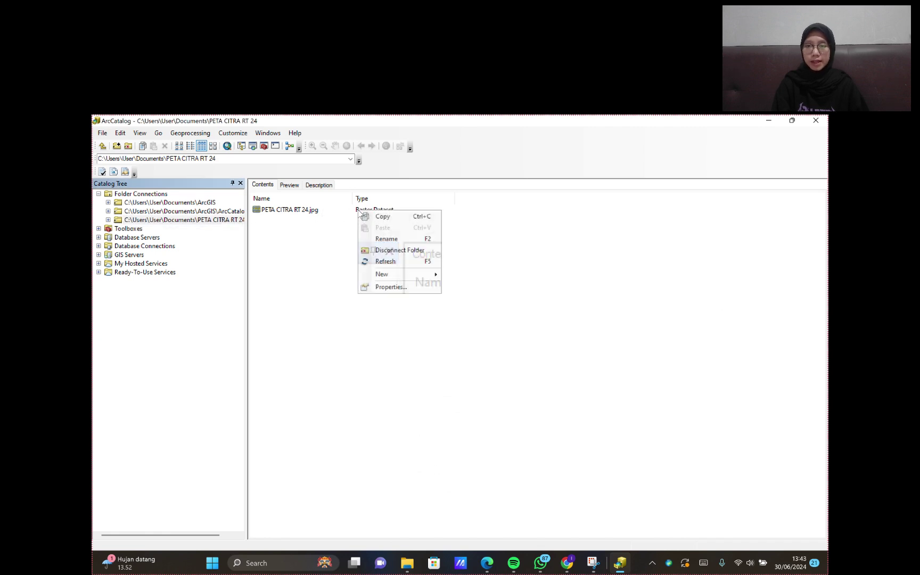
{"action": "left_click", "coordinate": [404, 286]}
{"action": "scroll", "coordinate": [526, 351], "scroll_direction": "down", "scroll_amount": 5}
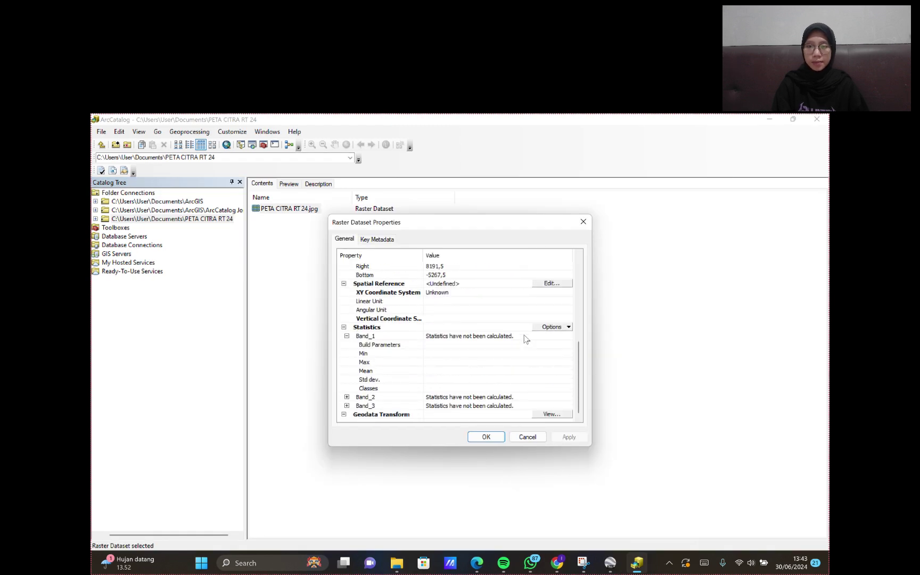
{"action": "left_click", "coordinate": [563, 284]}
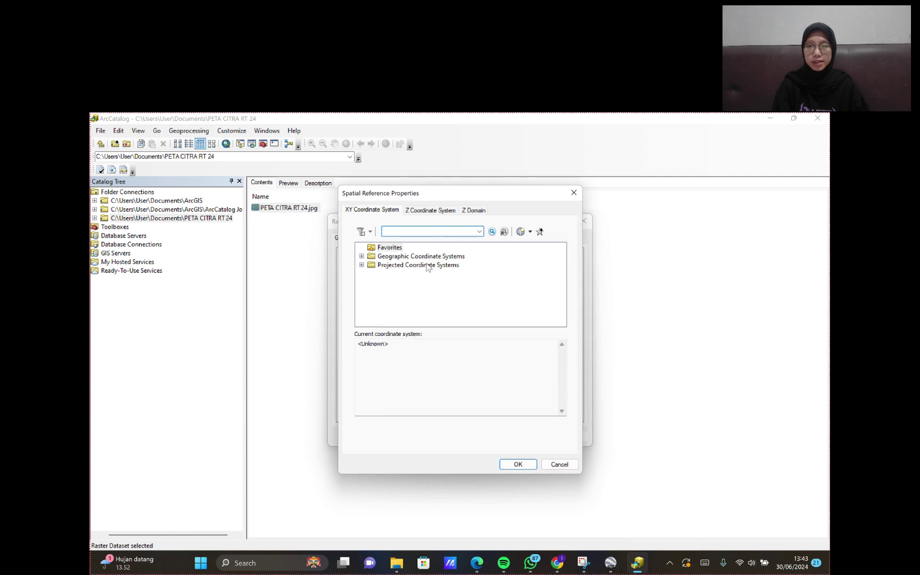
{"action": "left_click", "coordinate": [444, 265]}
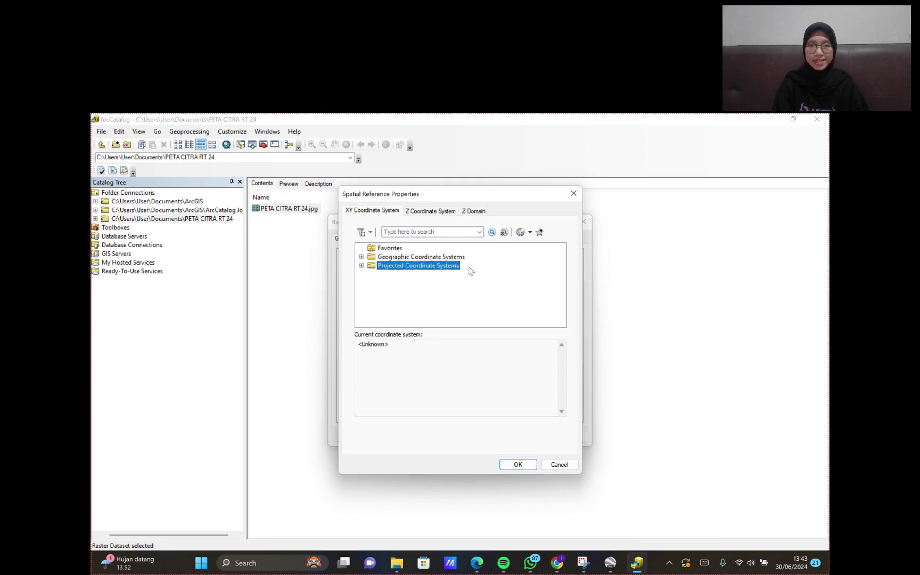
{"action": "double_click", "coordinate": [448, 267]}
{"action": "scroll", "coordinate": [438, 291], "scroll_direction": "down", "scroll_amount": 2}
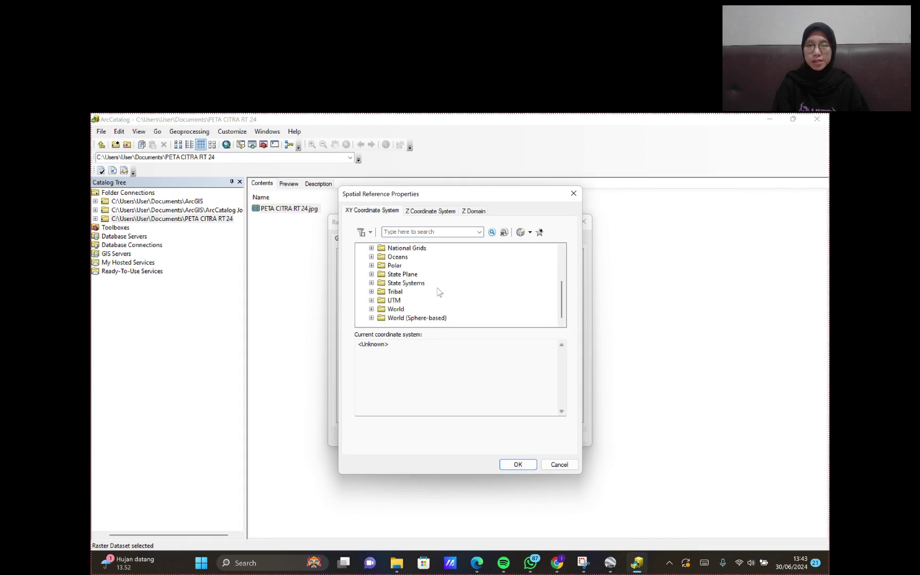
{"action": "left_click", "coordinate": [395, 302]}
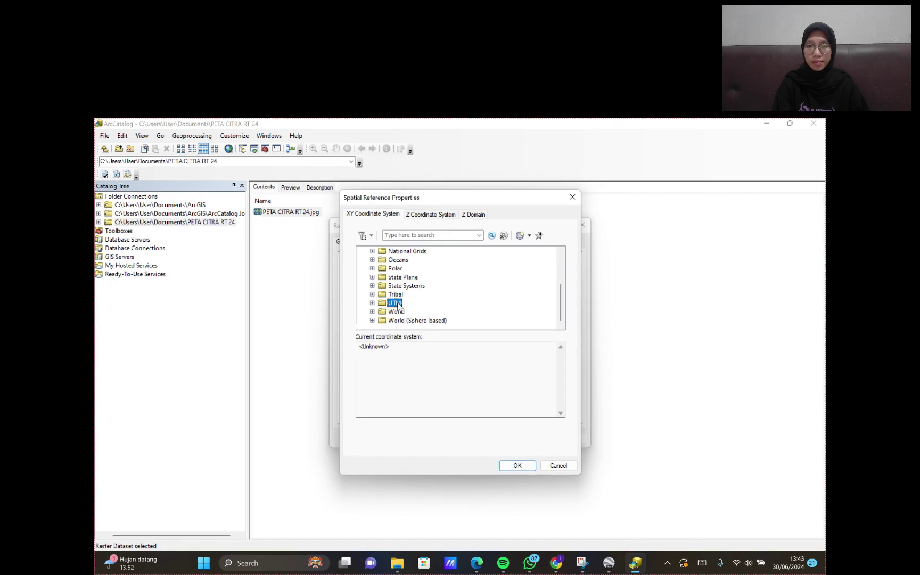
{"action": "double_click", "coordinate": [397, 302]}
- Choose WGS 1984 > Southern Hemisphere > Zone 48S and apply it to the image
{"action": "scroll", "coordinate": [414, 302], "scroll_direction": "down", "scroll_amount": 2}
{"action": "left_click", "coordinate": [421, 303]}
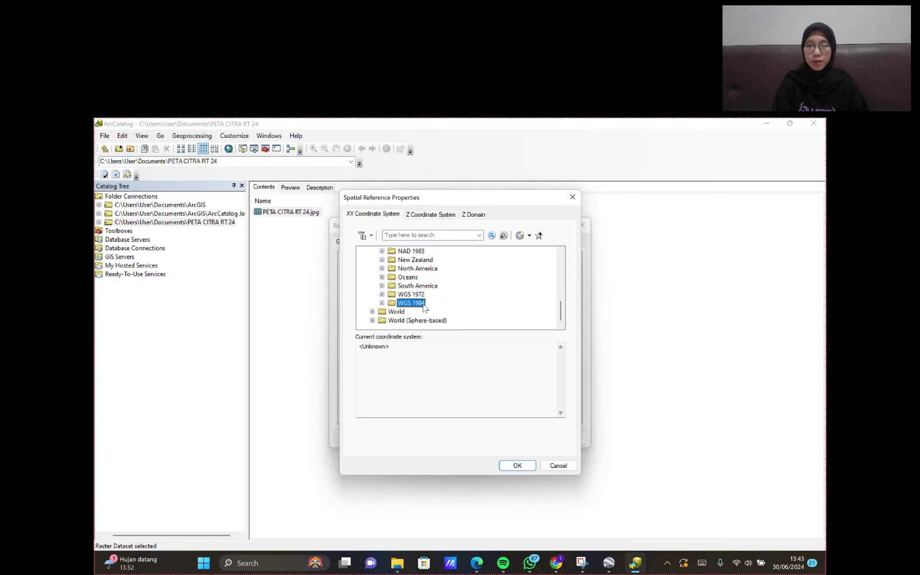
{"action": "double_click", "coordinate": [423, 306]}
{"action": "scroll", "coordinate": [431, 318], "scroll_direction": "down", "scroll_amount": 1}
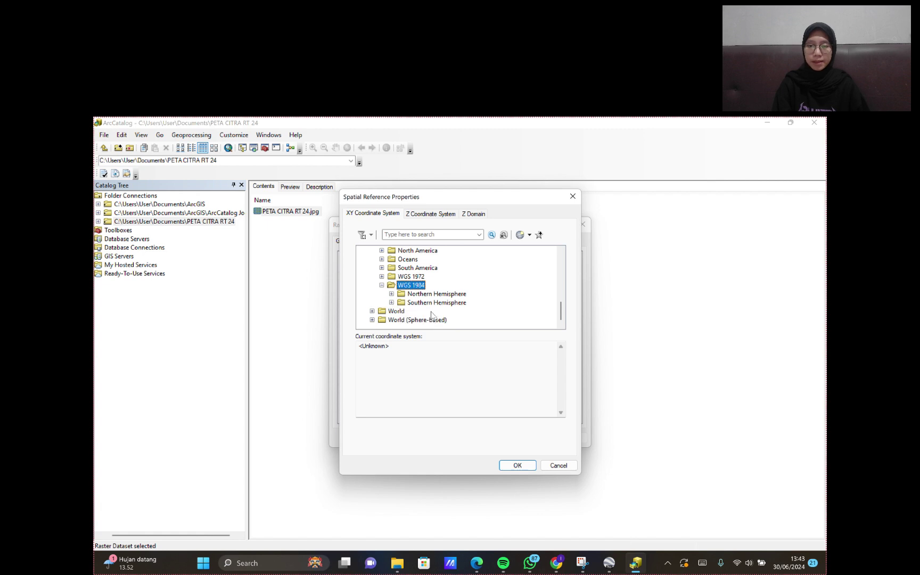
{"action": "left_click", "coordinate": [437, 303]}
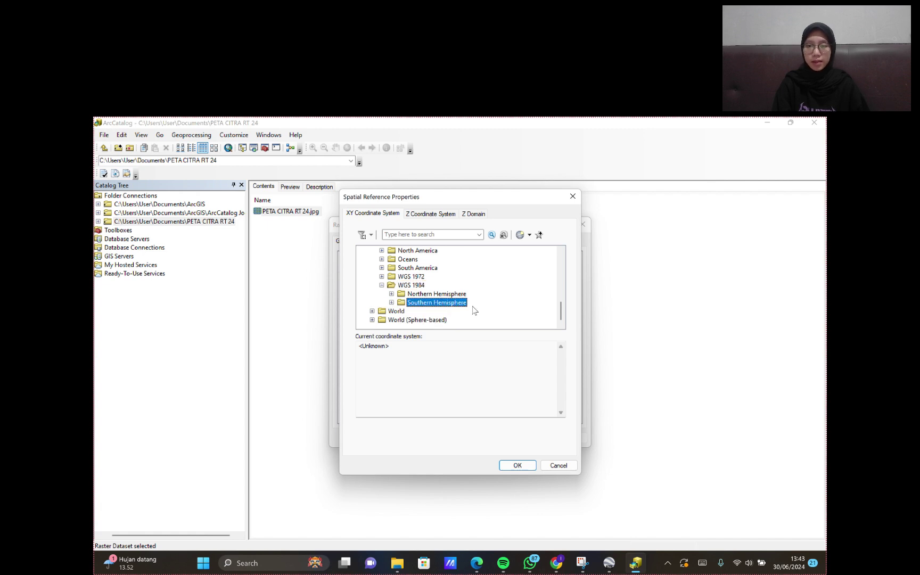
{"action": "double_click", "coordinate": [462, 304]}
{"action": "scroll", "coordinate": [464, 306], "scroll_direction": "down", "scroll_amount": 18}
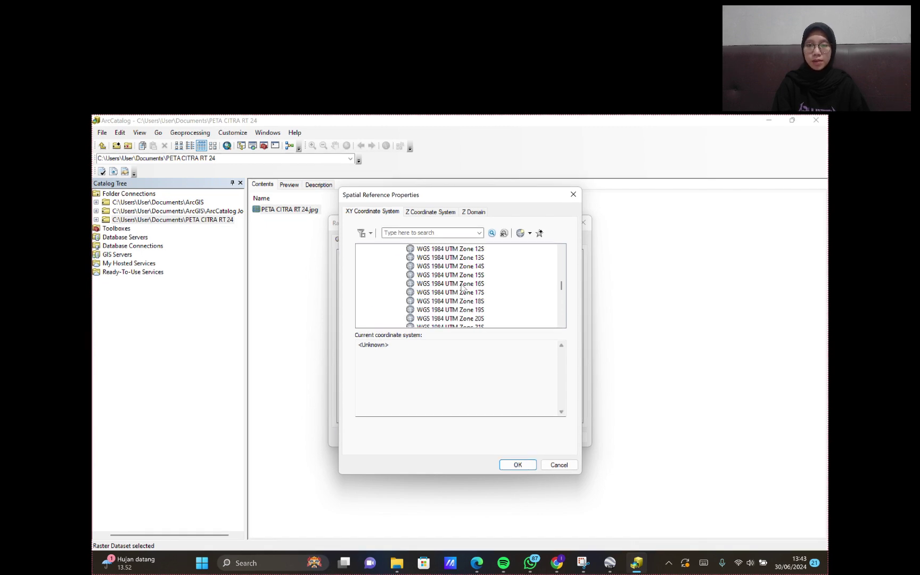
{"action": "scroll", "coordinate": [466, 282], "scroll_direction": "up", "scroll_amount": 3}
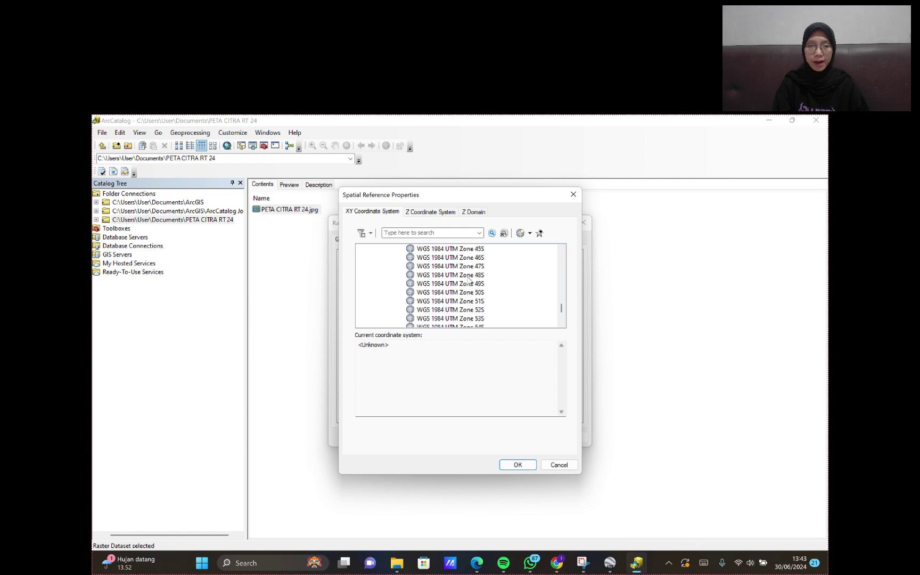
{"action": "left_click", "coordinate": [478, 275]}
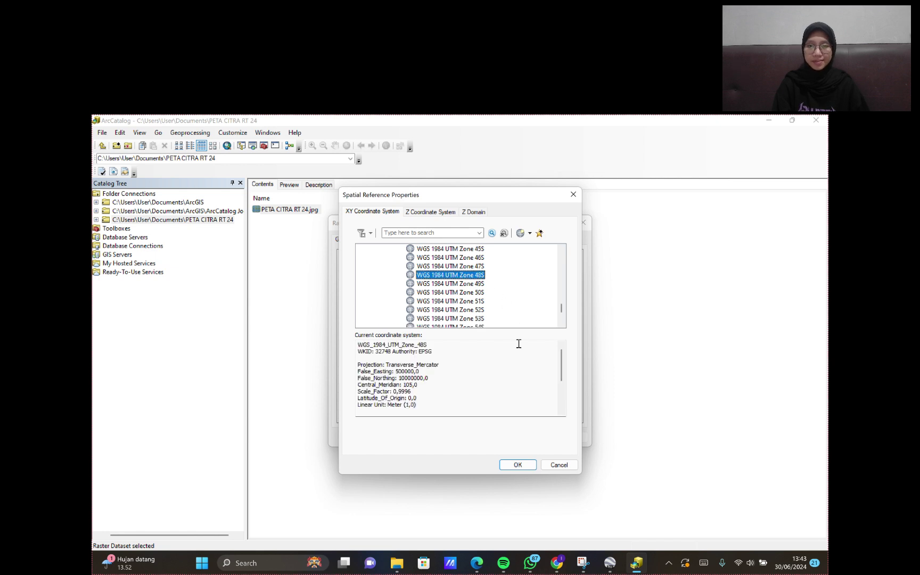
{"action": "left_click", "coordinate": [518, 465]}
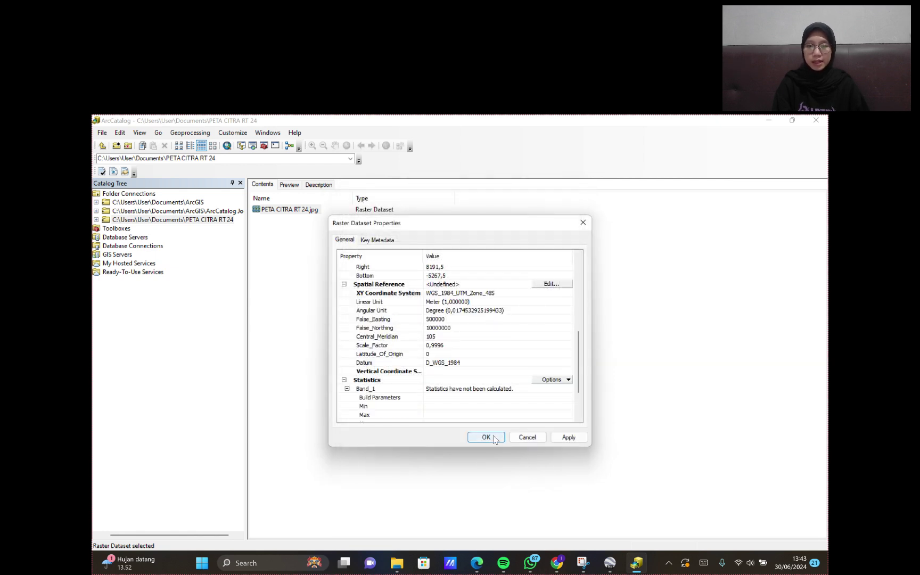
{"action": "left_click", "coordinate": [568, 437]}
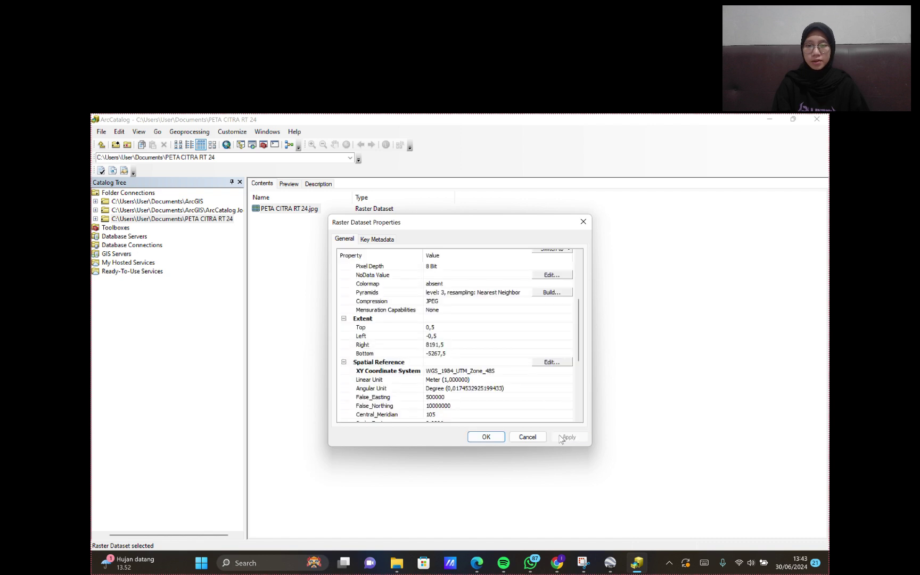
{"action": "left_click", "coordinate": [486, 437]}
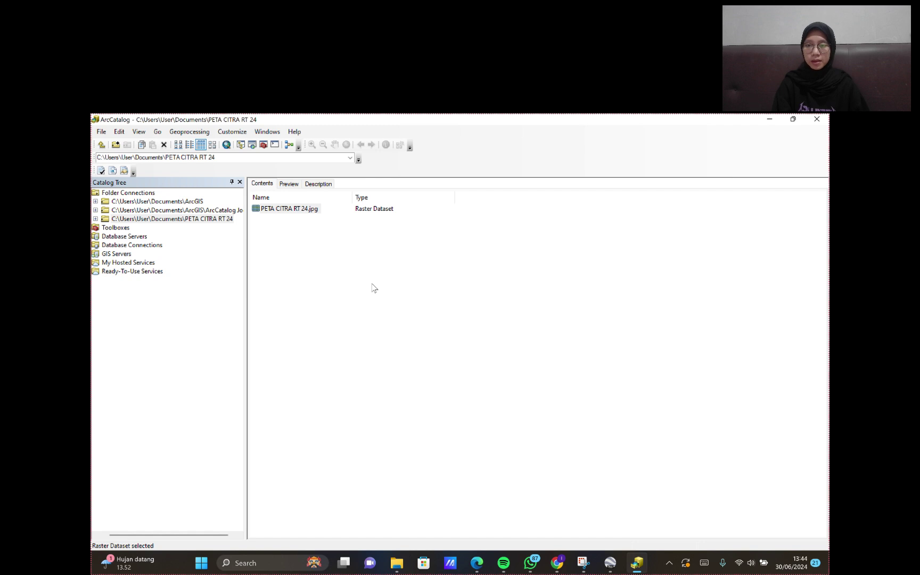
- Start a new shapefile named JALAN with Polyline feature type
{"action": "right_click", "coordinate": [370, 267]}
{"action": "mouse_move", "coordinate": [419, 331]}
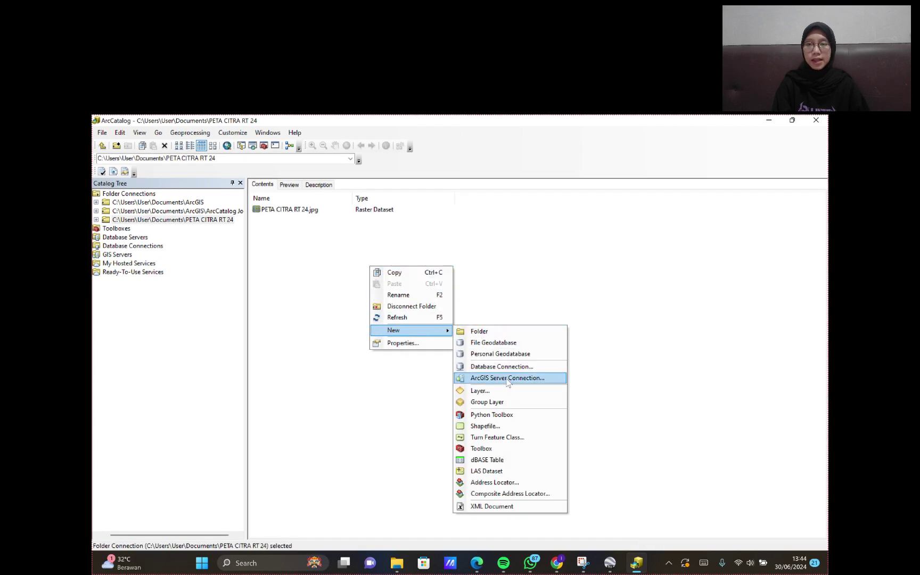
{"action": "left_click", "coordinate": [514, 427]}
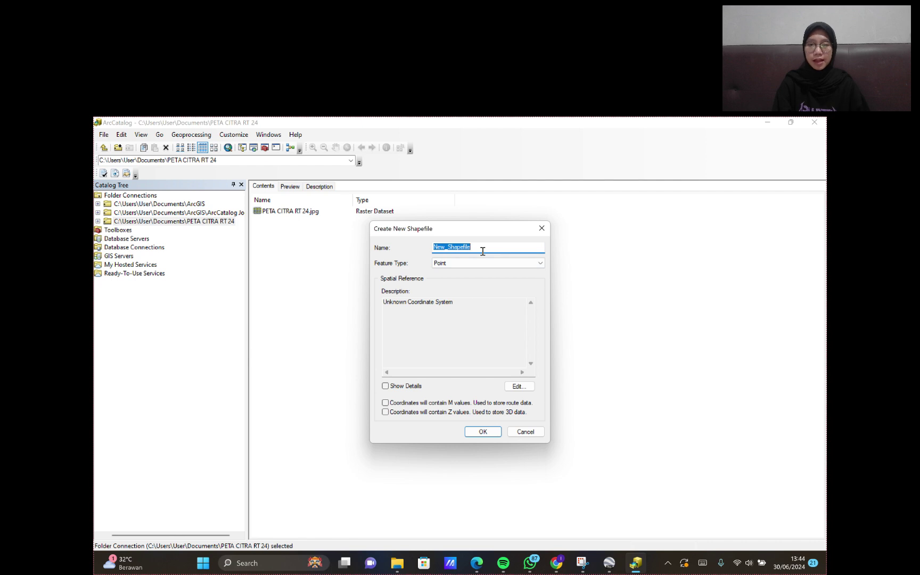
{"action": "type", "text": "JALAN"}
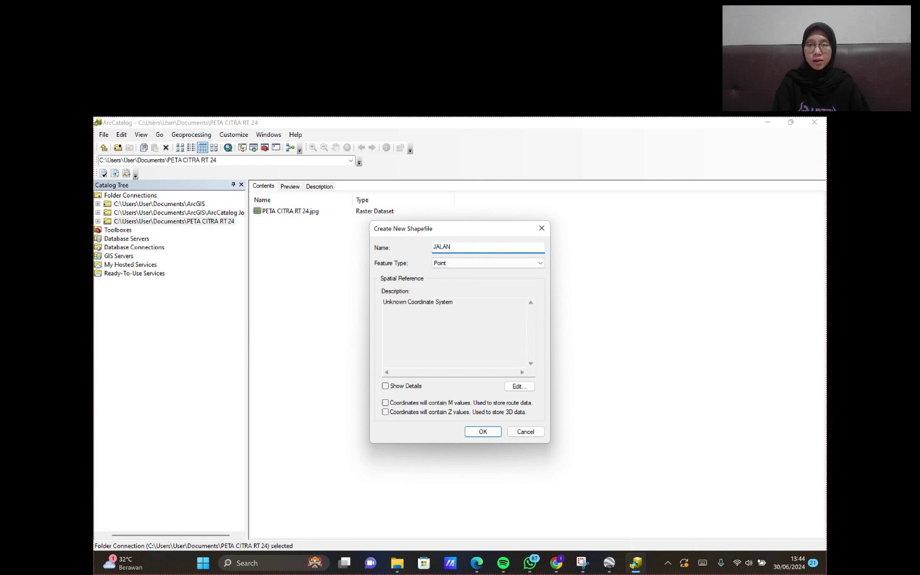
{"action": "left_click", "coordinate": [479, 263]}
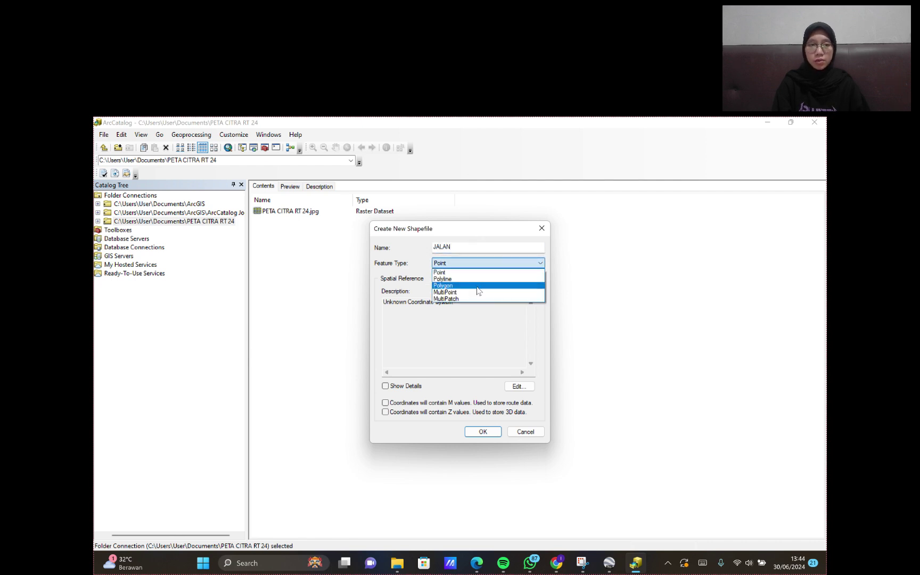
{"action": "left_click", "coordinate": [477, 280]}
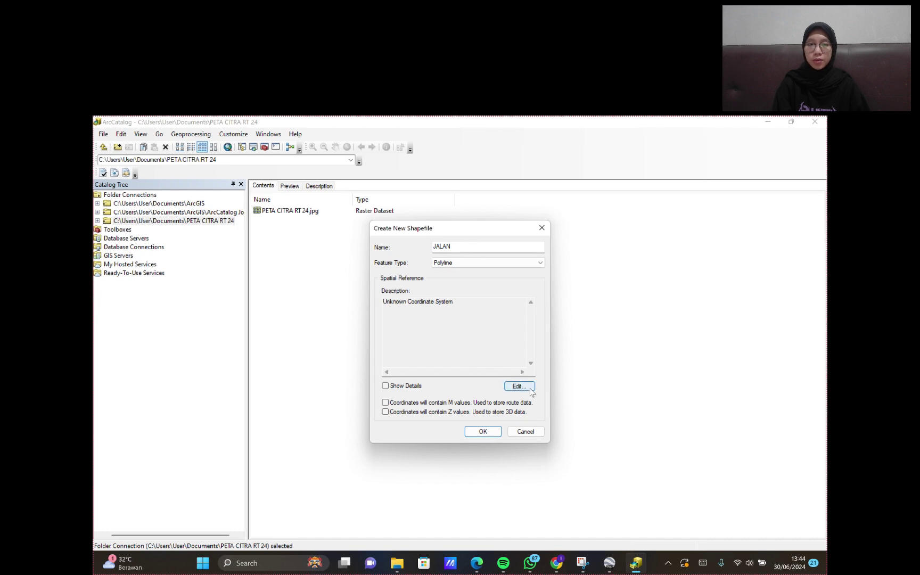
- Browse the shapefile's coordinate systems to Projected > UTM > WGS 1984
{"action": "left_click", "coordinate": [519, 386]}
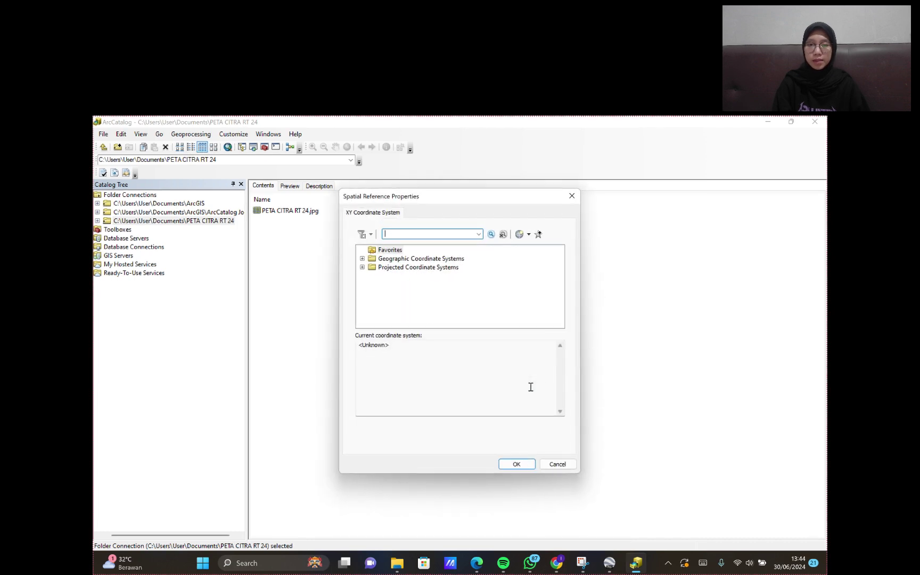
{"action": "left_click", "coordinate": [454, 268]}
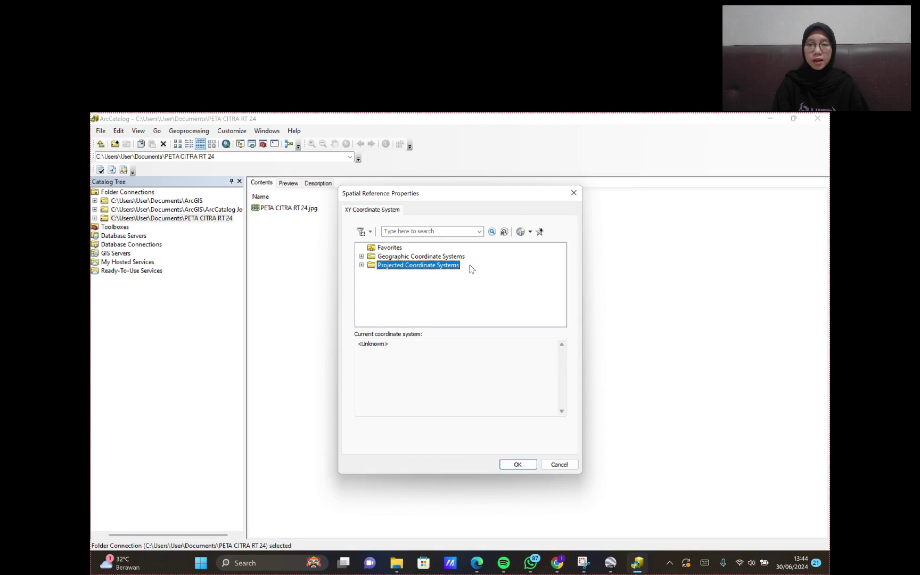
{"action": "left_click", "coordinate": [449, 267]}
{"action": "double_click", "coordinate": [449, 267]}
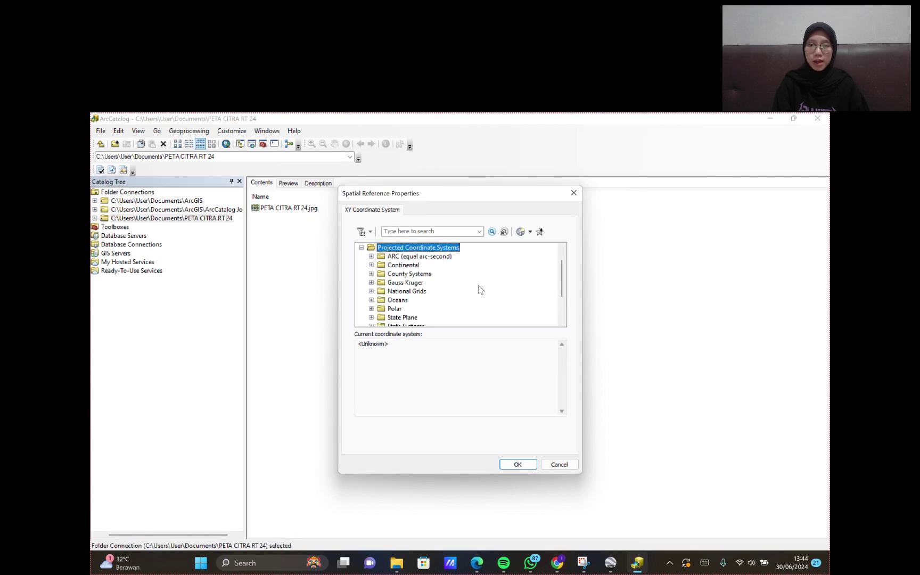
{"action": "scroll", "coordinate": [479, 287], "scroll_direction": "down", "scroll_amount": 3}
{"action": "left_click", "coordinate": [395, 300]}
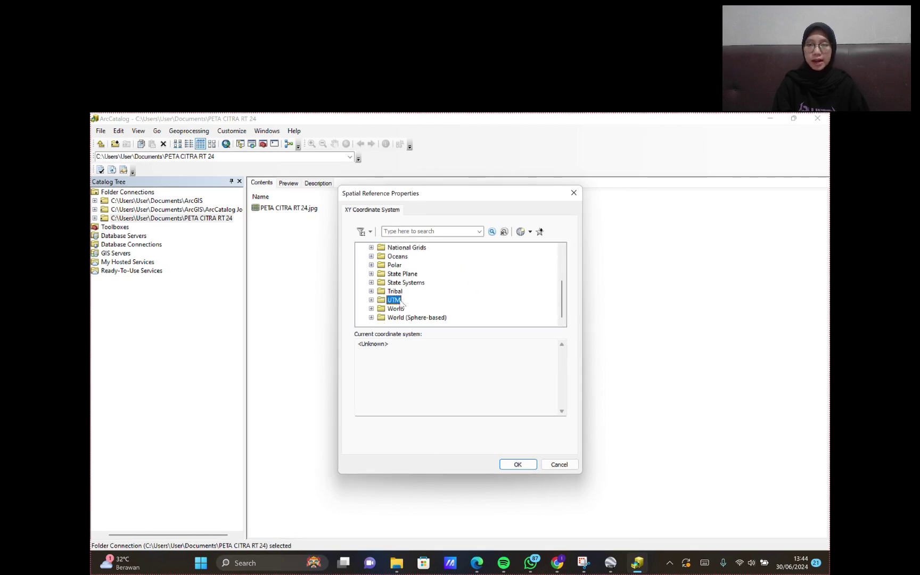
{"action": "double_click", "coordinate": [394, 300]}
{"action": "scroll", "coordinate": [420, 301], "scroll_direction": "down", "scroll_amount": 3}
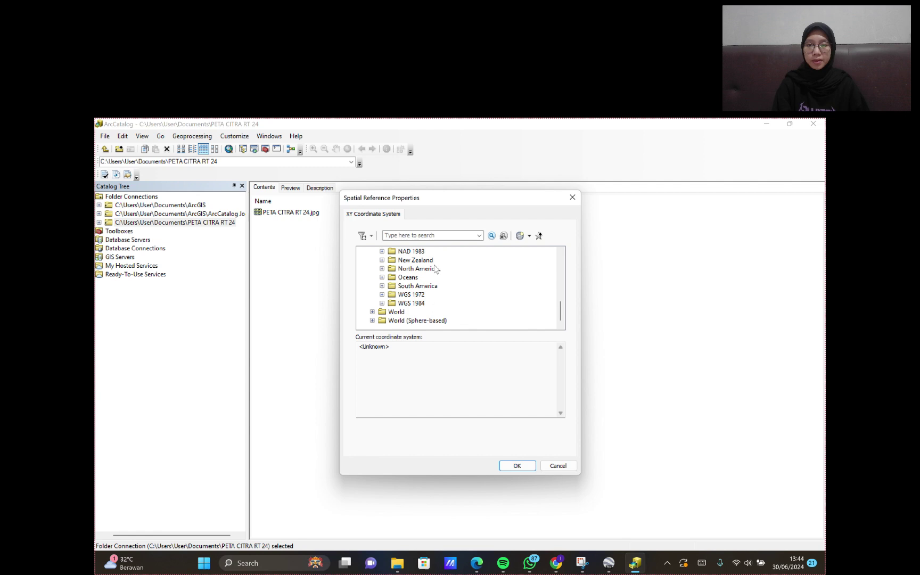
{"action": "left_click", "coordinate": [411, 303]}
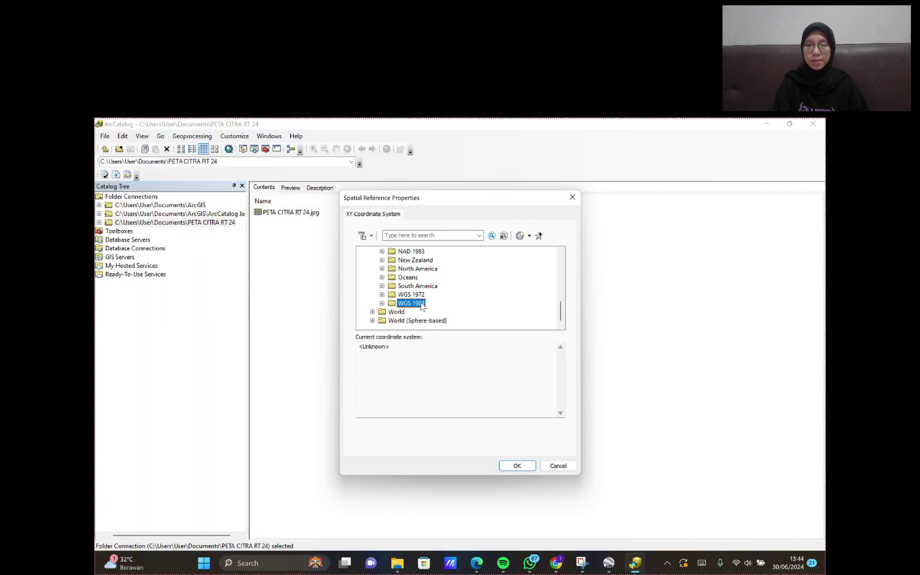
{"action": "double_click", "coordinate": [411, 303]}
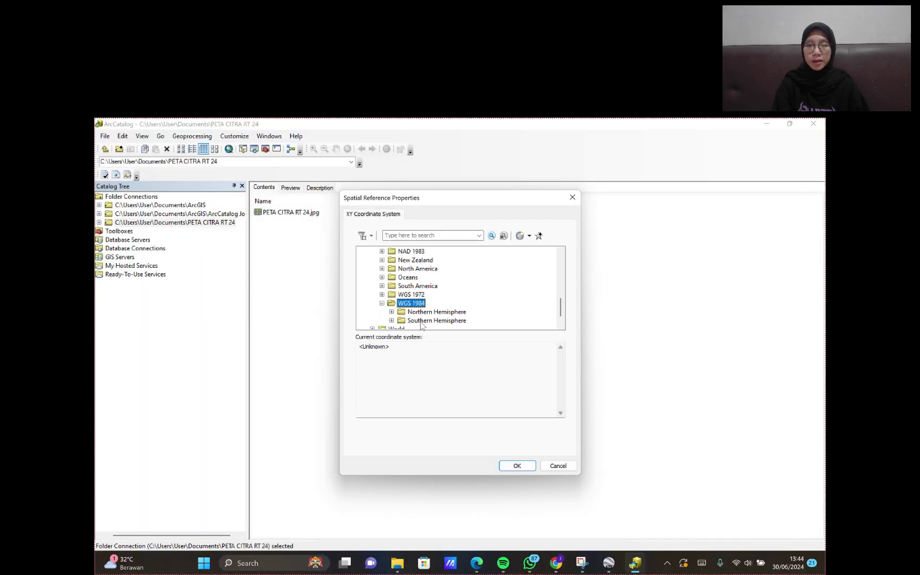
- Pick Southern Hemisphere WGS_1984_UTM_Zone_48S and create the JALAN shapefile
{"action": "left_click", "coordinate": [422, 321]}
{"action": "double_click", "coordinate": [422, 321]}
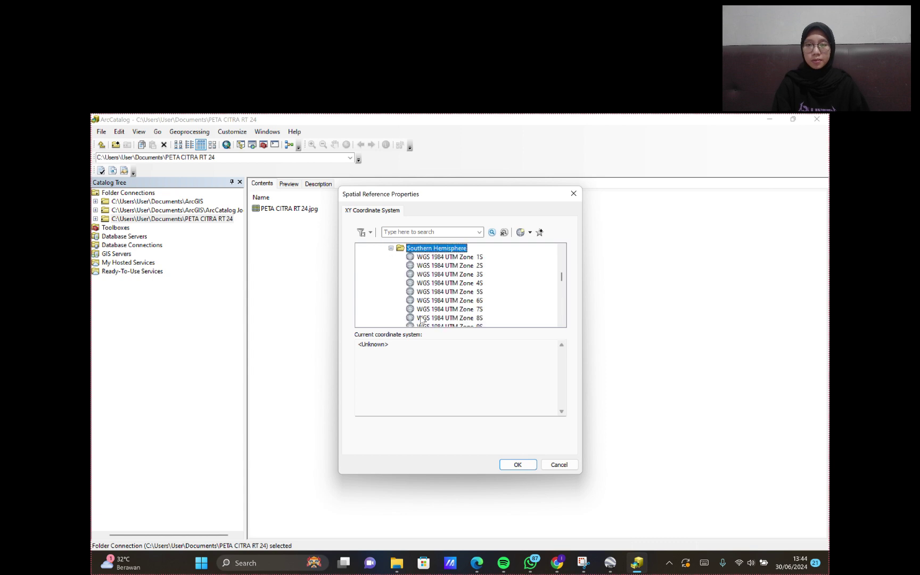
{"action": "scroll", "coordinate": [434, 301], "scroll_direction": "down", "scroll_amount": 5}
{"action": "scroll", "coordinate": [435, 301], "scroll_direction": "down", "scroll_amount": 8}
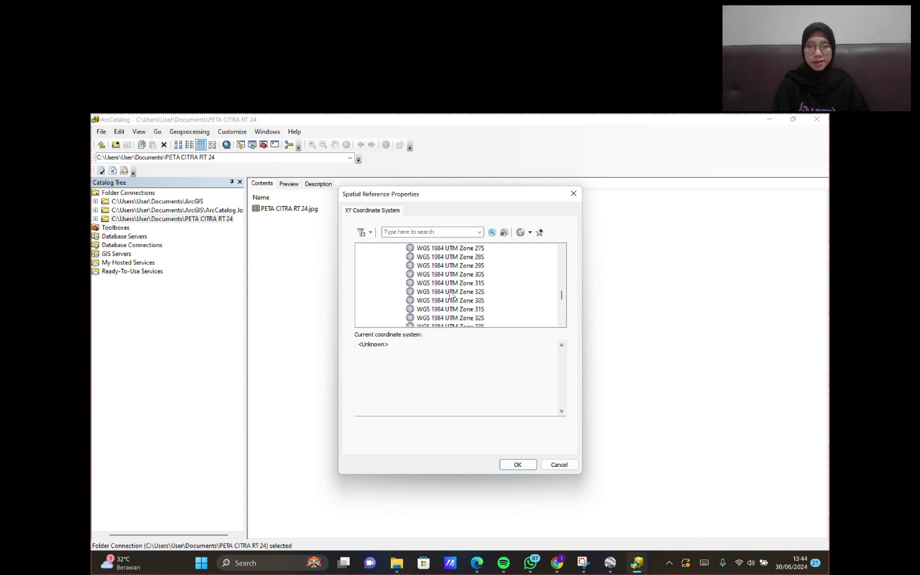
{"action": "scroll", "coordinate": [479, 306], "scroll_direction": "down", "scroll_amount": 1}
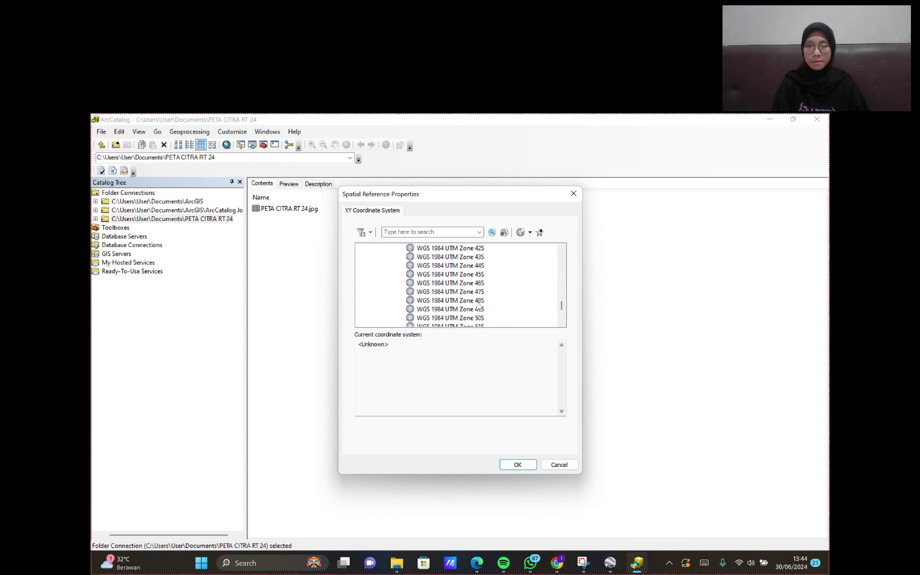
{"action": "left_click", "coordinate": [484, 274]}
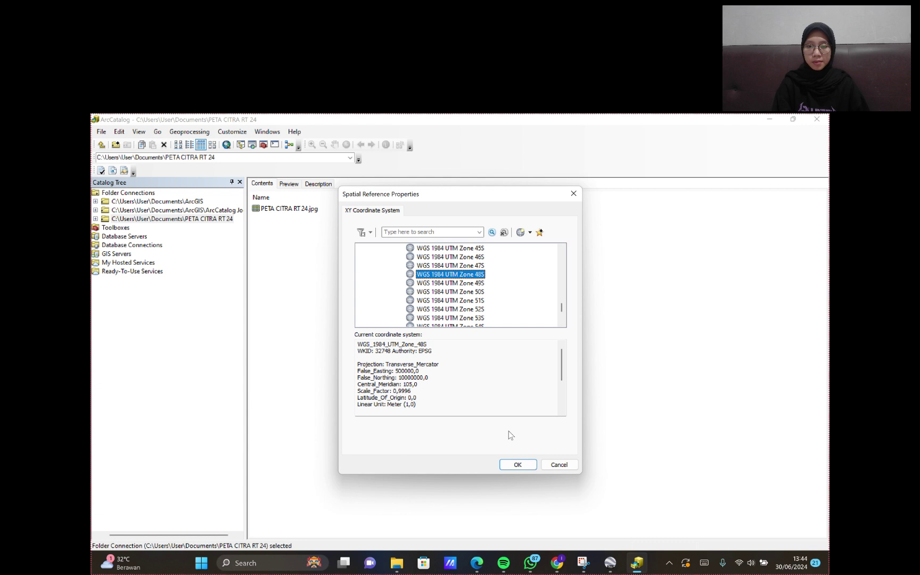
{"action": "left_click", "coordinate": [509, 465]}
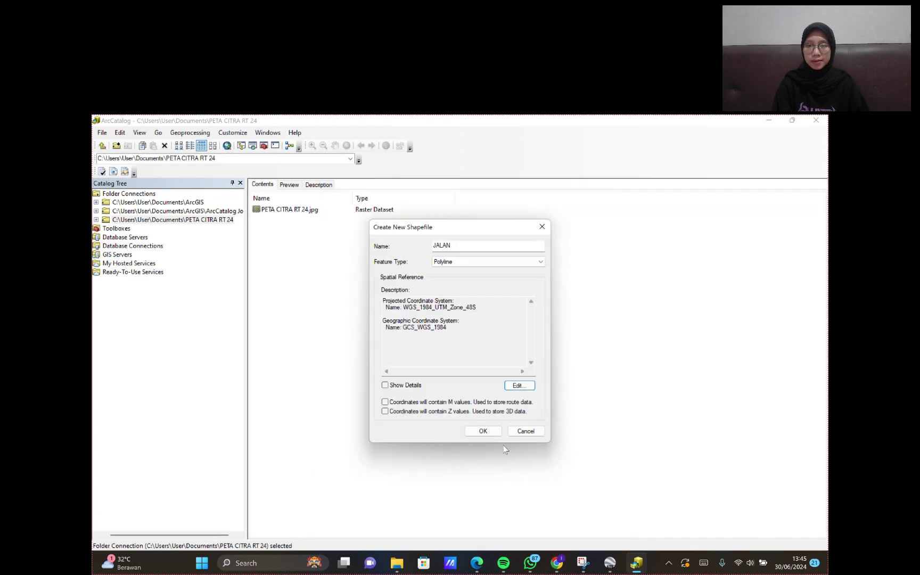
{"action": "left_click", "coordinate": [489, 433]}
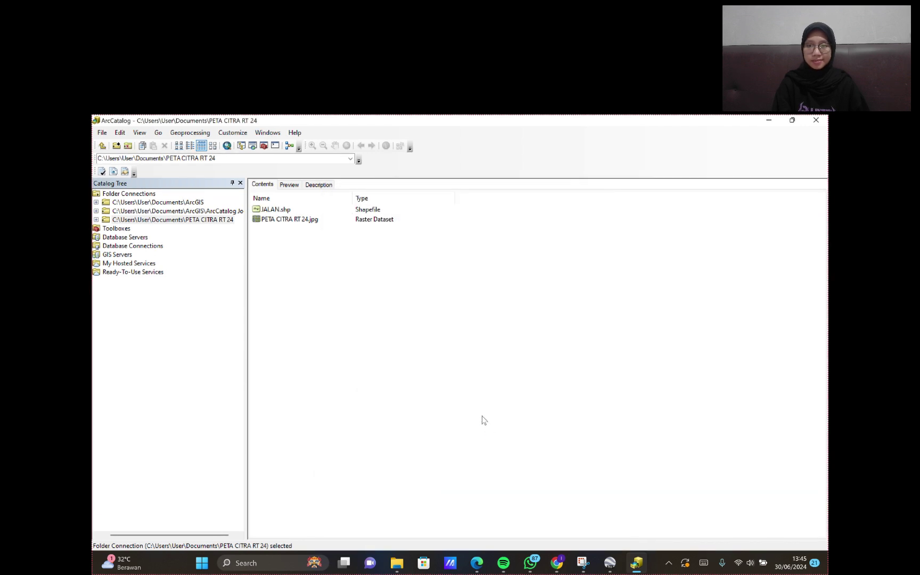
- Create more land-use shapefiles, such as RUMAH, KOSAN, MUSHOLLA and WARUNG, in UTM Zone 48S
{"action": "right_click", "coordinate": [366, 246]}
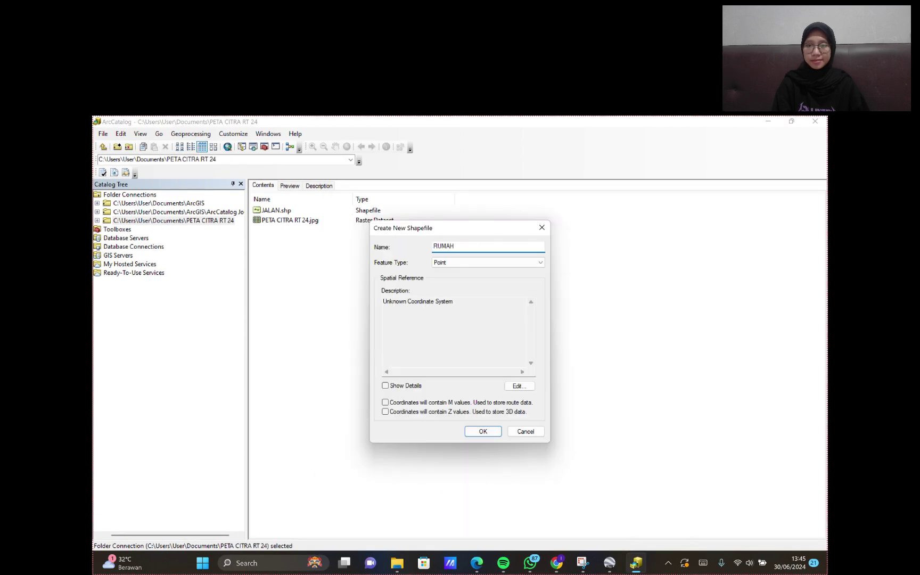
{"action": "left_click", "coordinate": [520, 386]}
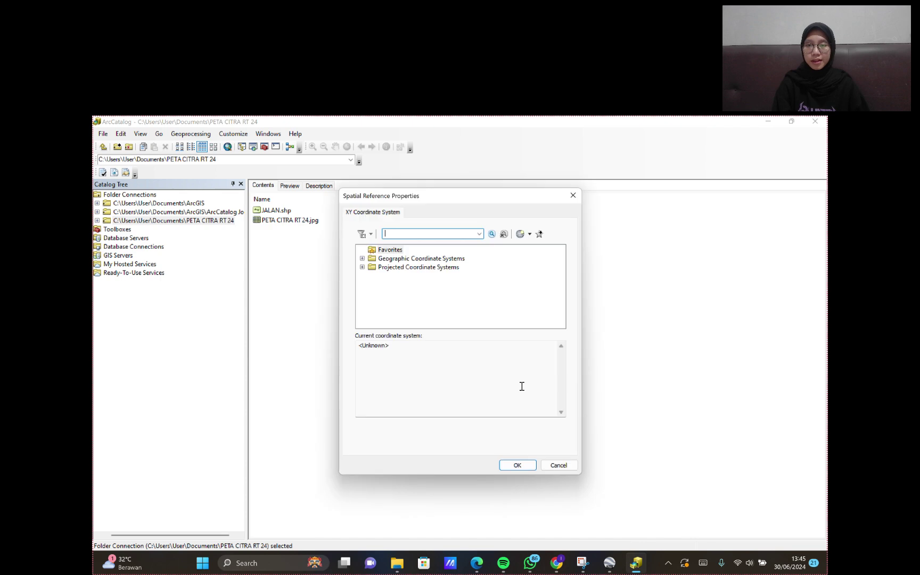
{"action": "right_click", "coordinate": [394, 284]}
{"action": "mouse_move", "coordinate": [445, 347]}
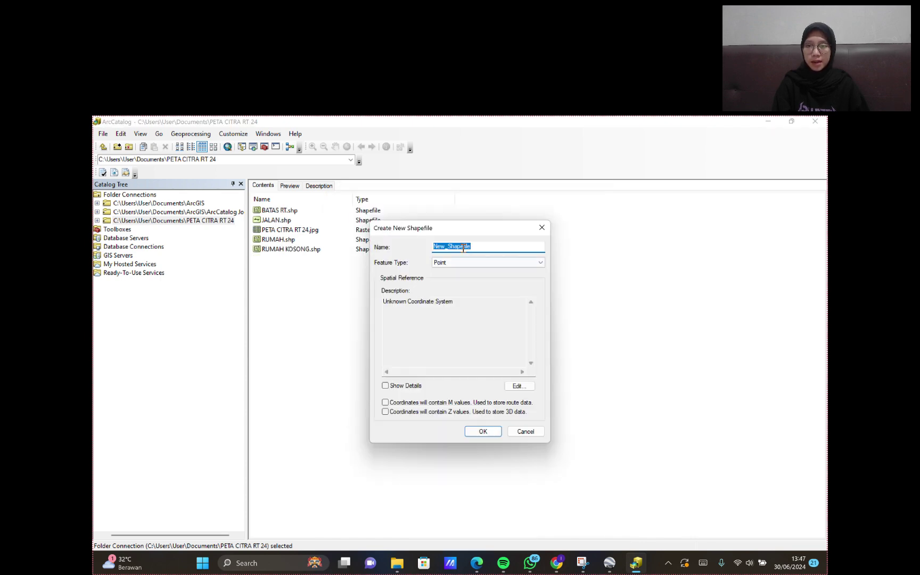
{"action": "left_click", "coordinate": [518, 385]}
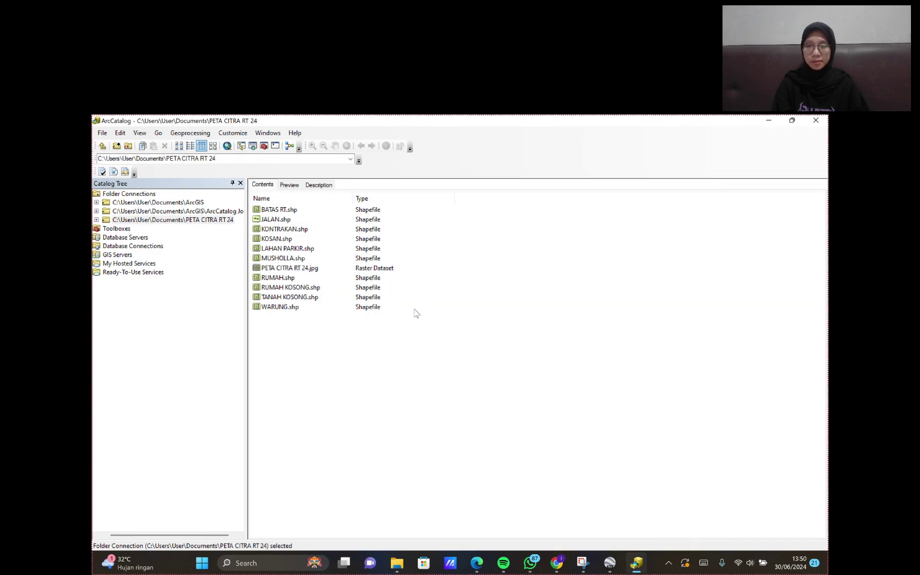
- Minimize ArcCatalog and launch ArcMap 10.8, cancelling the Getting Started dialog to get an empty map
{"action": "left_click", "coordinate": [768, 120]}
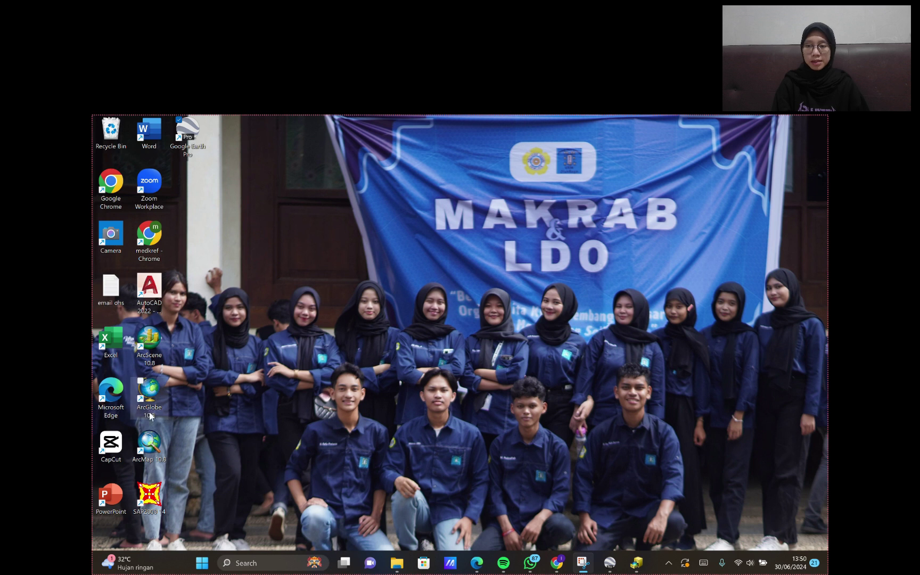
{"action": "left_click", "coordinate": [158, 452]}
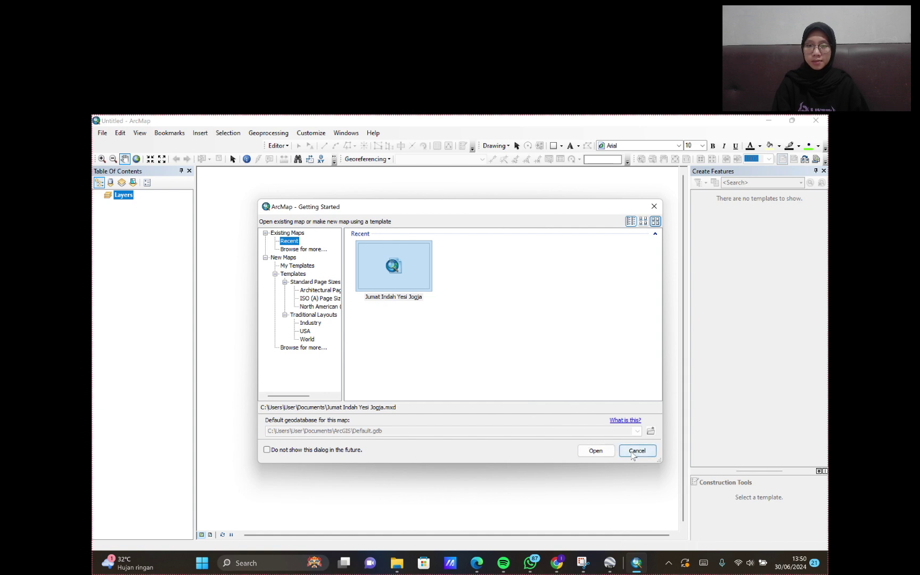
{"action": "left_click", "coordinate": [632, 452]}
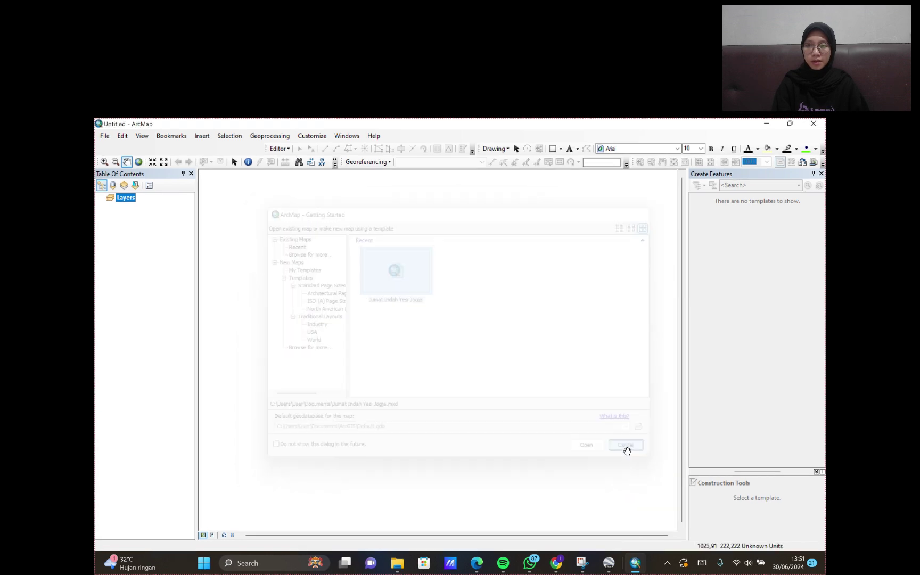
- Start a new Untitled map document using the Blank Map template
{"action": "left_click", "coordinate": [103, 137]}
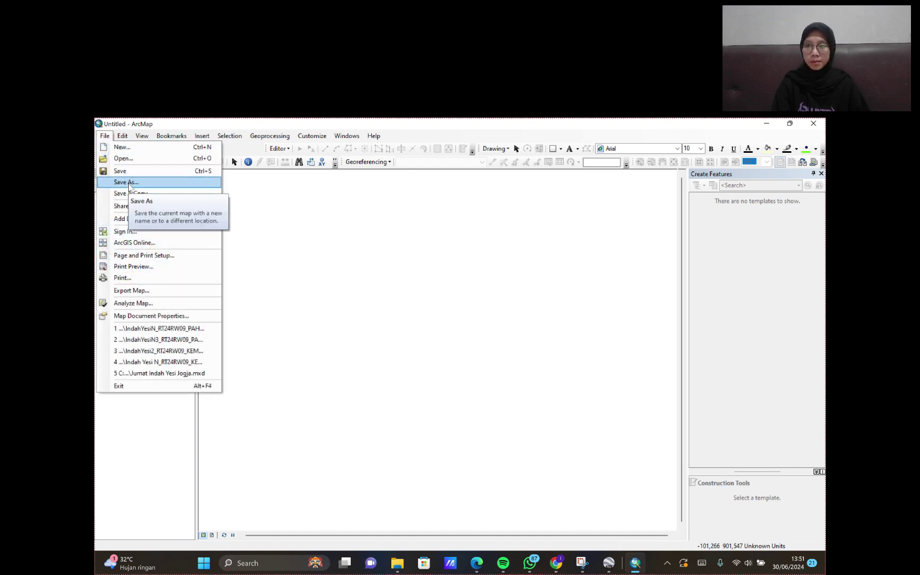
{"action": "mouse_move", "coordinate": [123, 137]}
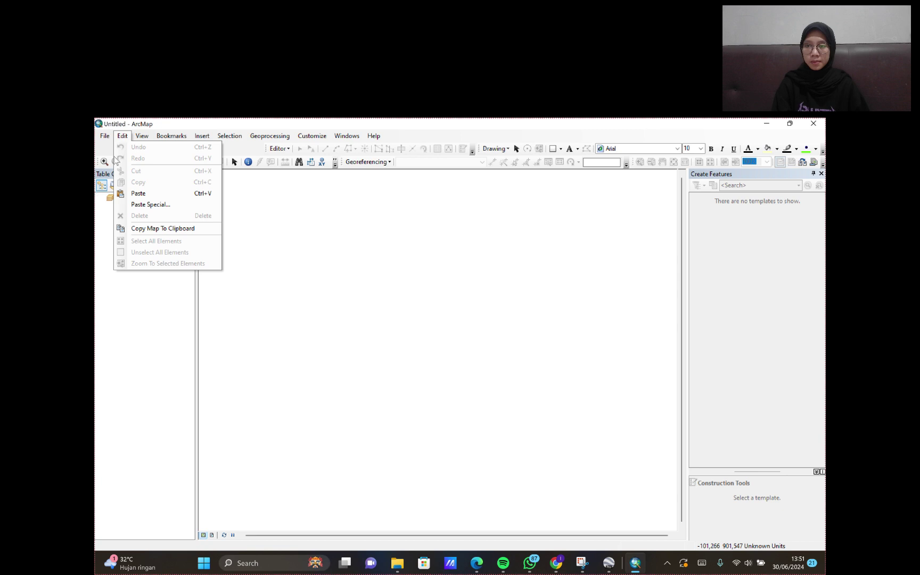
{"action": "left_click", "coordinate": [108, 156]}
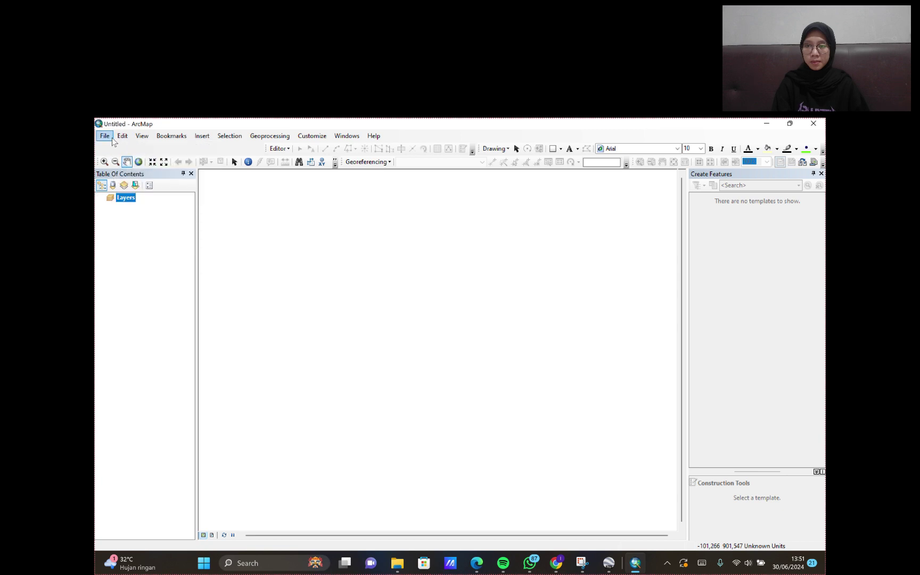
{"action": "left_click", "coordinate": [105, 136]}
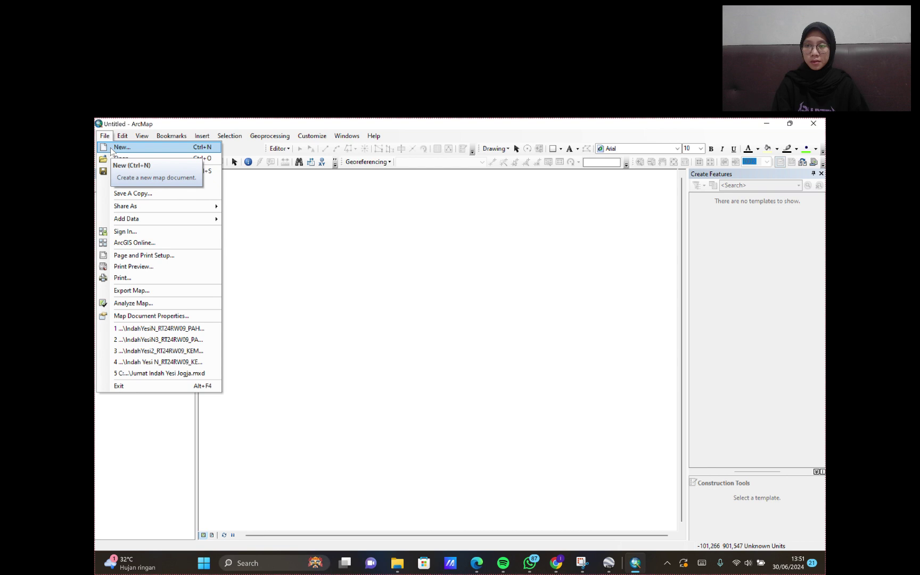
{"action": "left_click", "coordinate": [110, 148]}
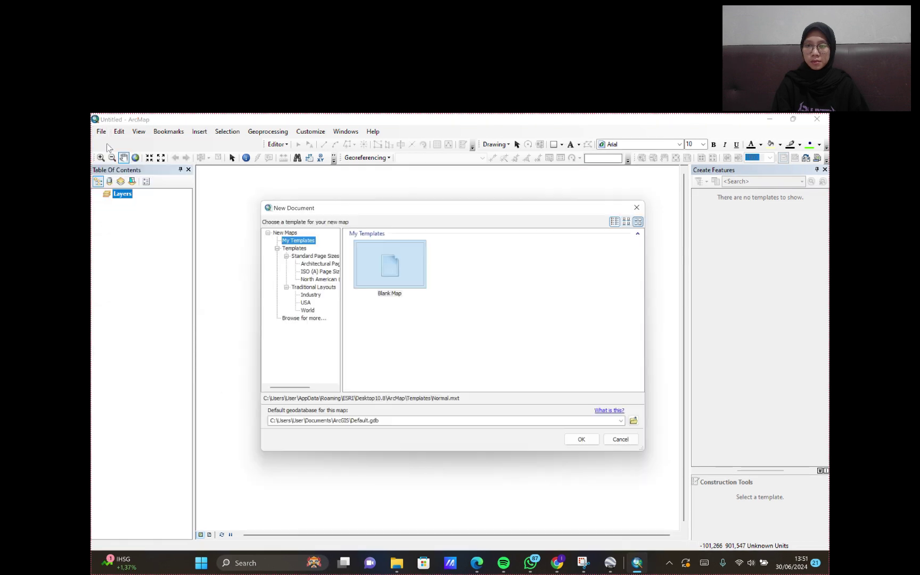
{"action": "left_click", "coordinate": [376, 252]}
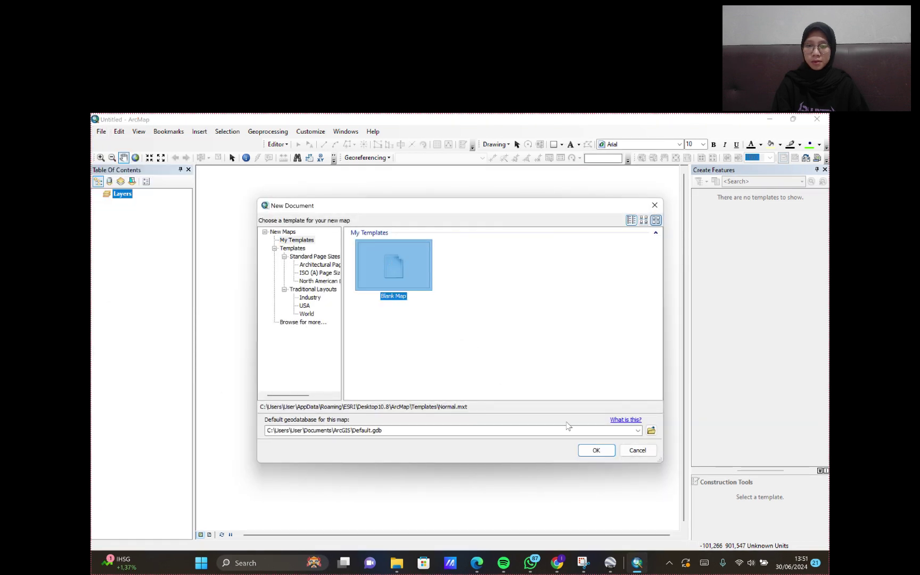
{"action": "left_click", "coordinate": [612, 452]}
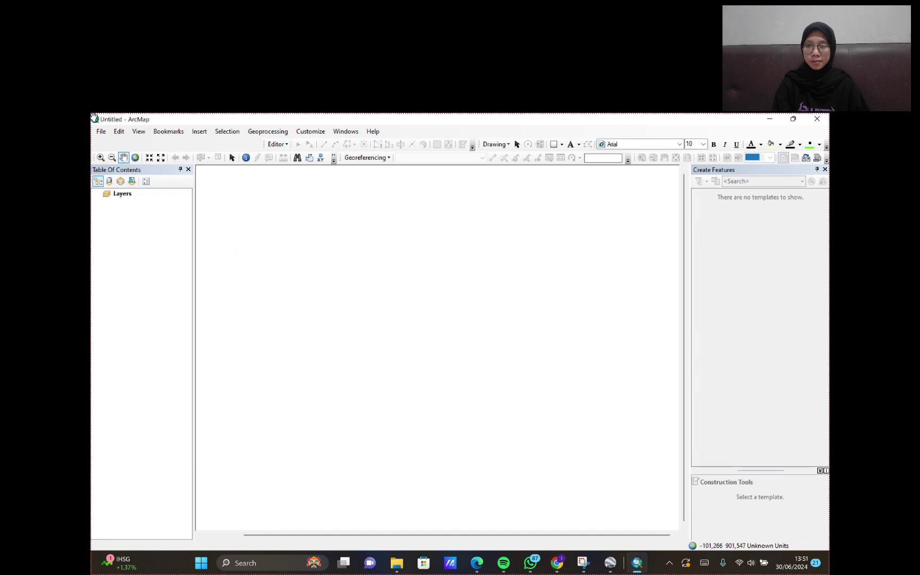
{"action": "left_click", "coordinate": [100, 131]}
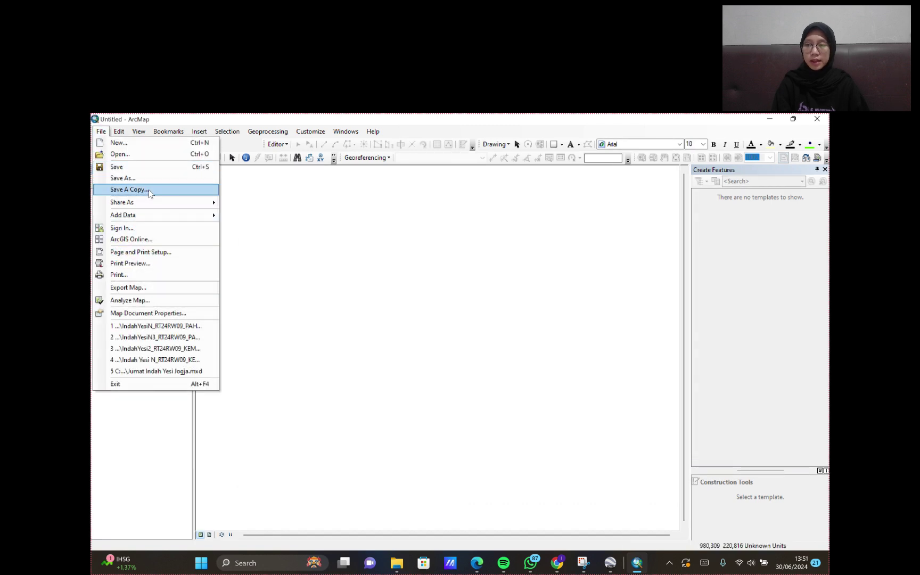
- Save the blank map as a project document in the PETA CITRA RT 24 folder
{"action": "left_click", "coordinate": [158, 180]}
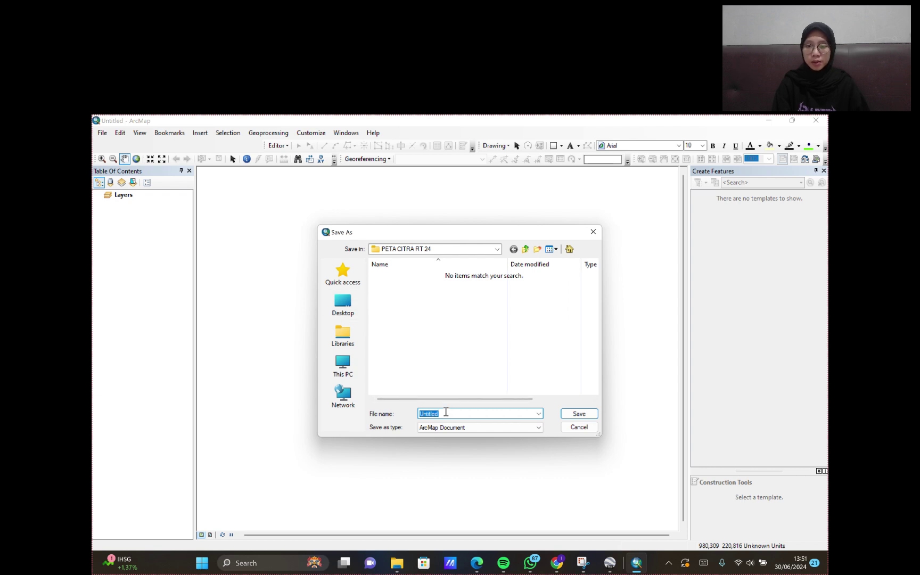
{"action": "key", "text": "BackSpace"}
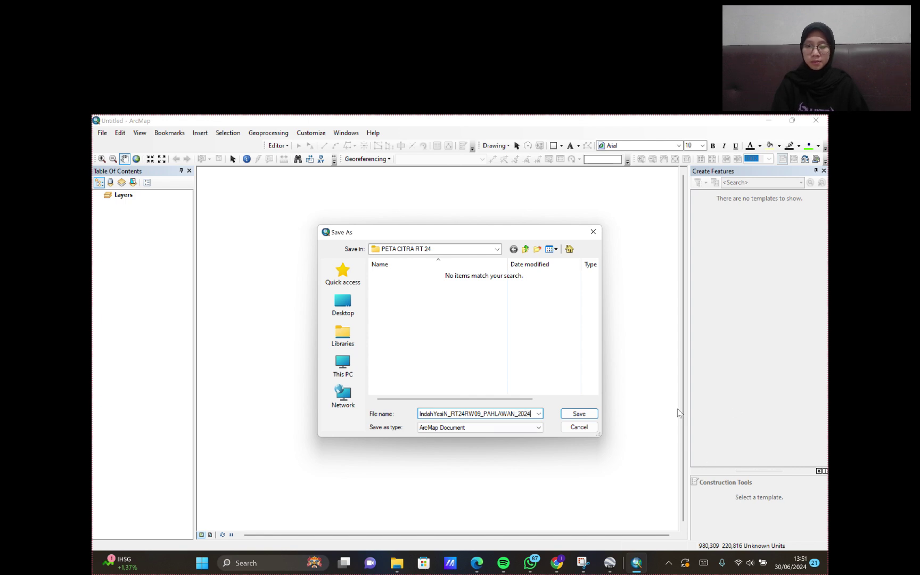
{"action": "left_click", "coordinate": [579, 413]}
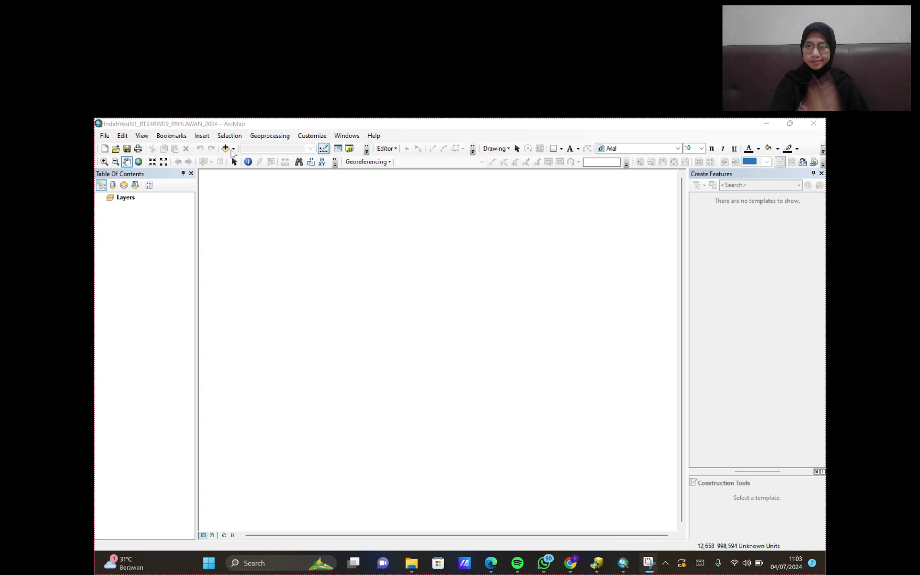
{"action": "left_click", "coordinate": [228, 149]}
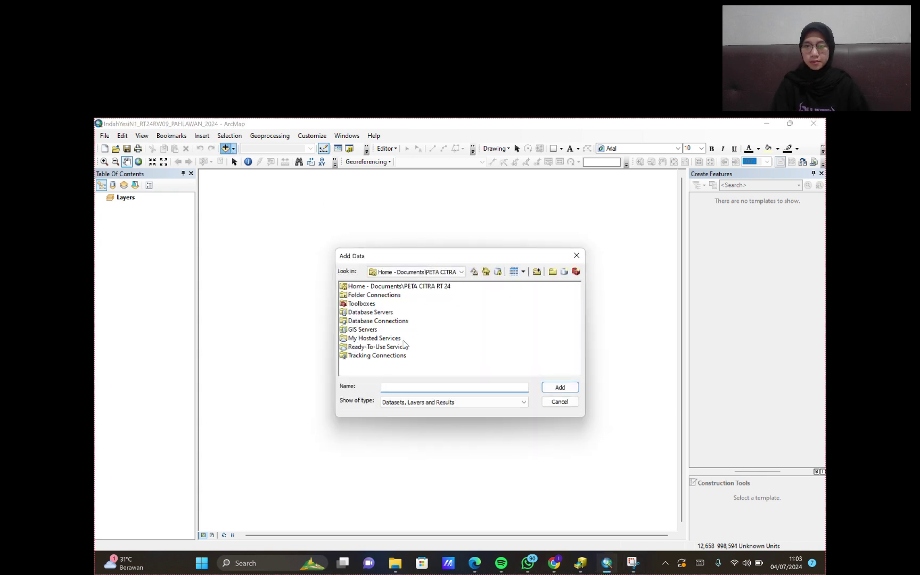
- Add PETA CITRA RT24.jpg from the PETA CITRA RT 24 folder, accepting the inconsistent-extent warning
{"action": "double_click", "coordinate": [427, 288]}
{"action": "left_click", "coordinate": [372, 348]}
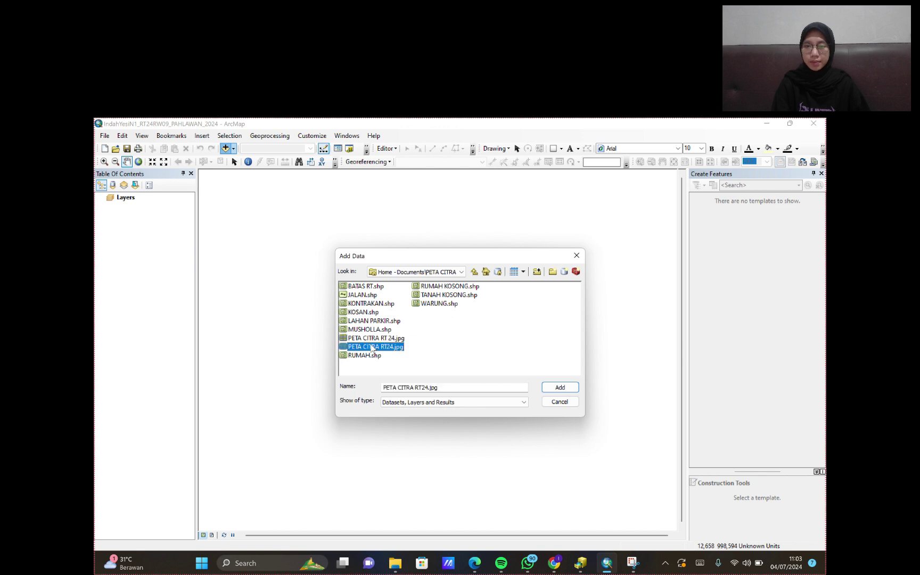
{"action": "left_click", "coordinate": [553, 390]}
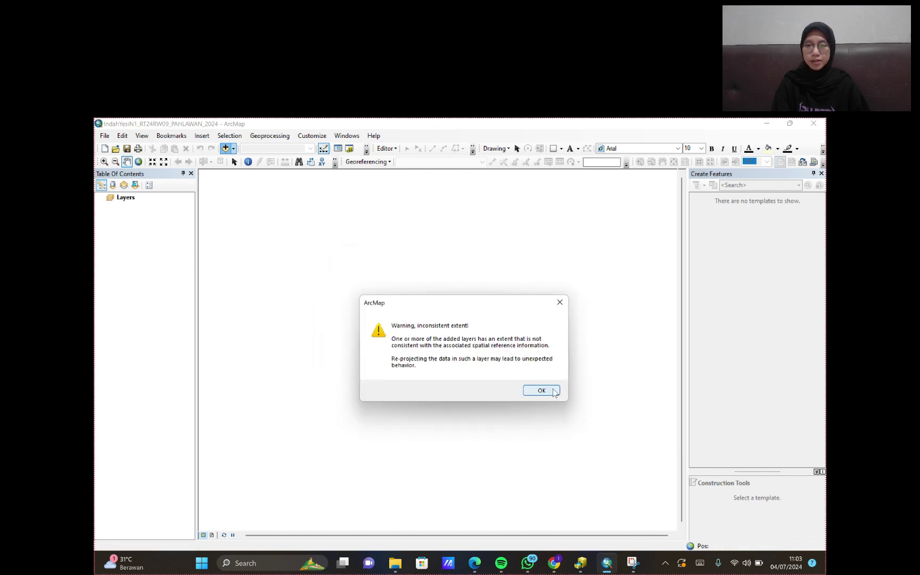
{"action": "left_click", "coordinate": [541, 390]}
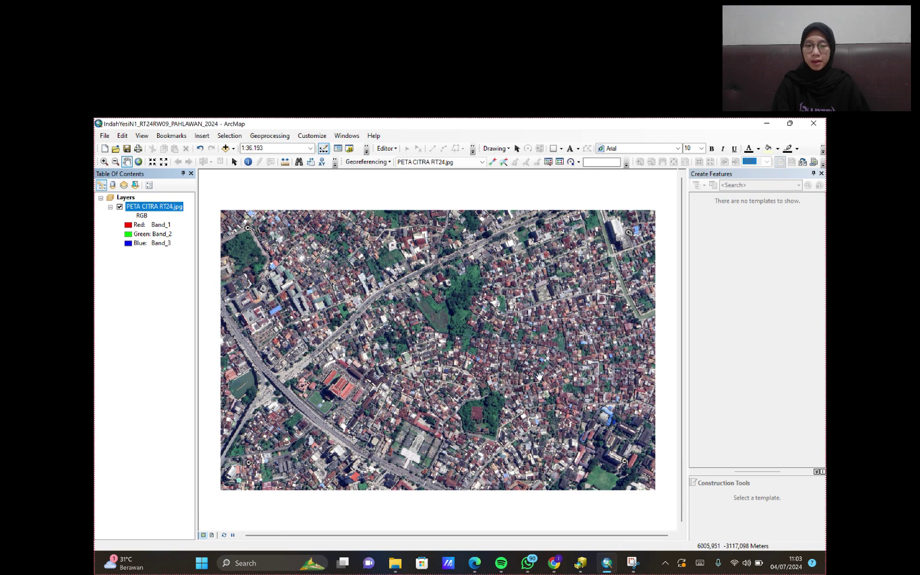
{"action": "left_click", "coordinate": [346, 135]}
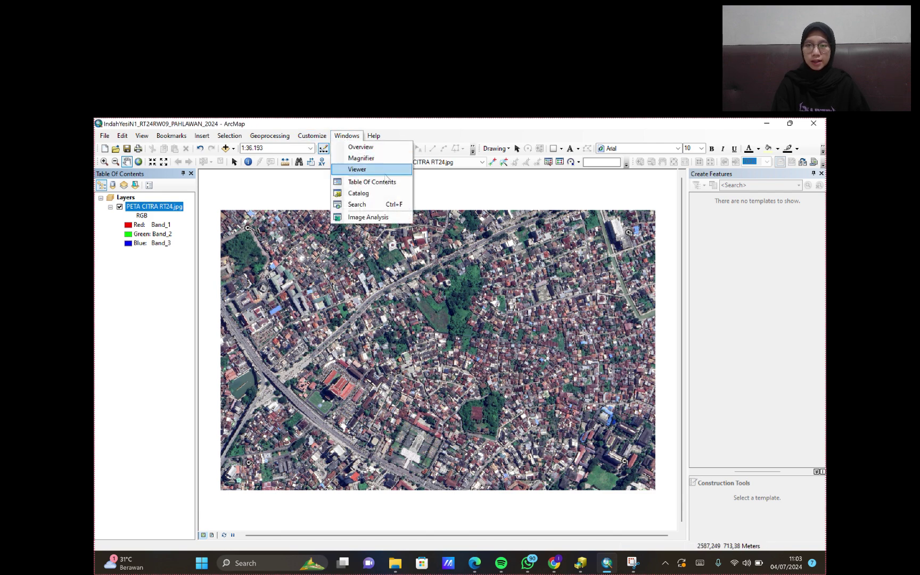
- Zoom in on the C1 marker and place a Magnifier over it at 200%
{"action": "scroll", "coordinate": [562, 371], "scroll_direction": "up", "scroll_amount": 2}
{"action": "scroll", "coordinate": [503, 424], "scroll_direction": "up", "scroll_amount": 4}
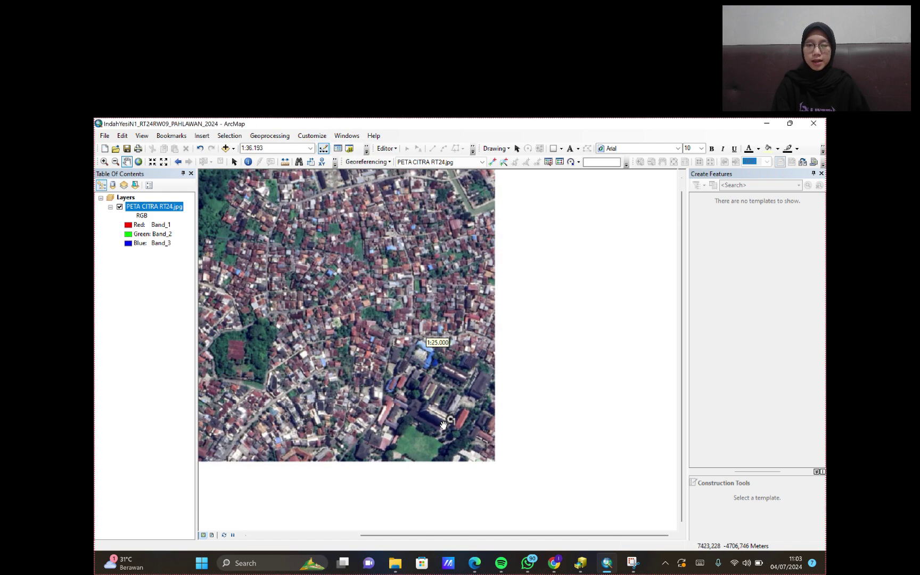
{"action": "scroll", "coordinate": [461, 418], "scroll_direction": "up", "scroll_amount": 3}
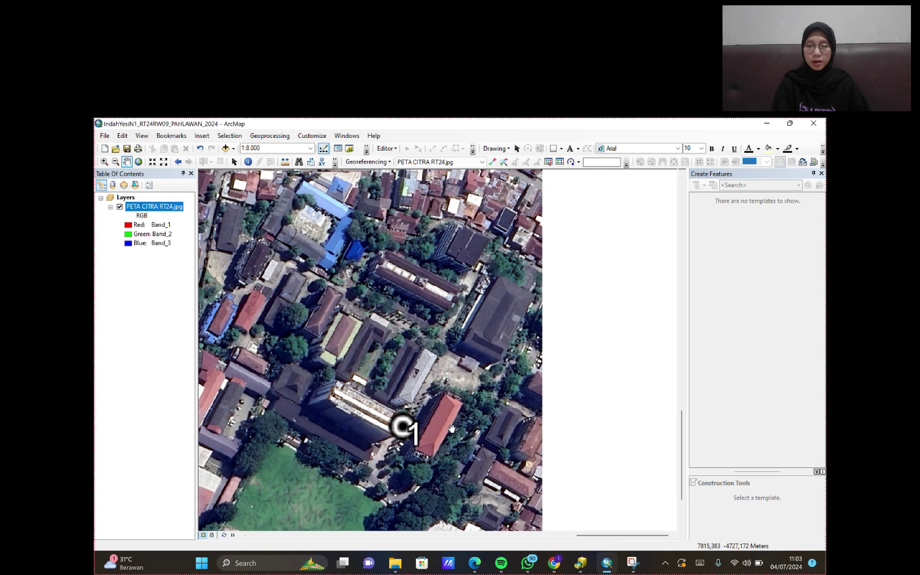
{"action": "scroll", "coordinate": [543, 350], "scroll_direction": "up", "scroll_amount": 1}
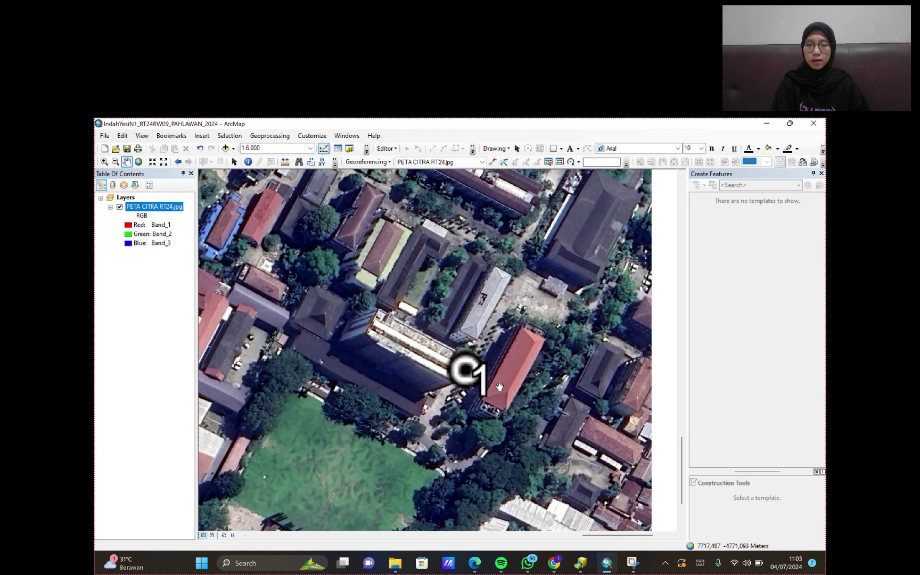
{"action": "left_click_drag", "start_coordinate": [500, 379], "coordinate": [489, 362]}
{"action": "left_click", "coordinate": [346, 135]}
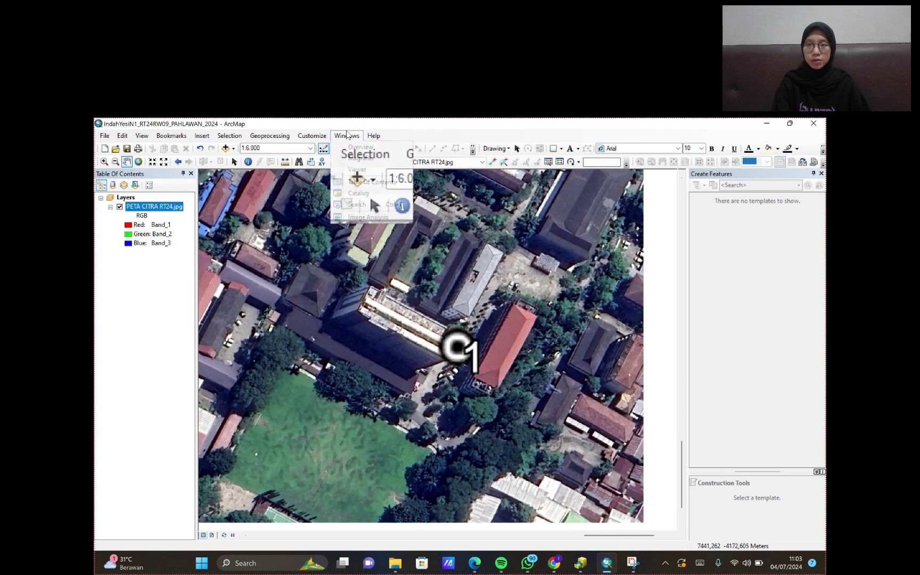
{"action": "left_click", "coordinate": [362, 158]}
{"action": "left_click_drag", "start_coordinate": [506, 281], "coordinate": [503, 281]}
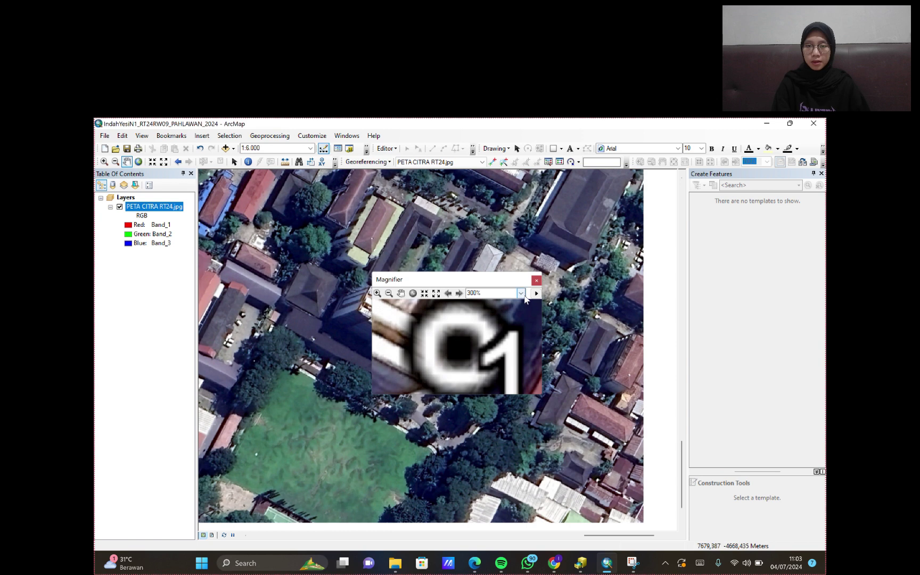
{"action": "left_click", "coordinate": [520, 293]}
{"action": "left_click", "coordinate": [494, 322]}
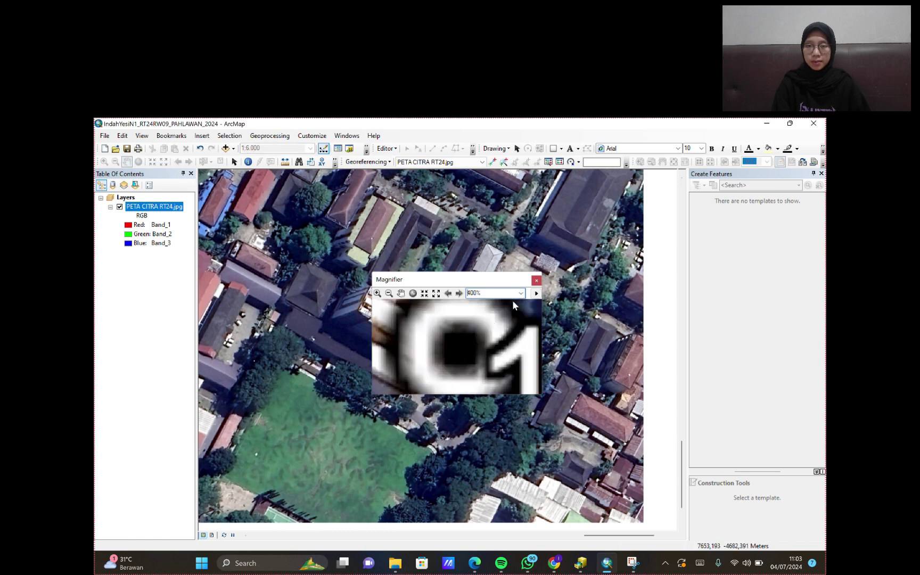
{"action": "left_click", "coordinate": [521, 292]}
{"action": "left_click", "coordinate": [473, 310]}
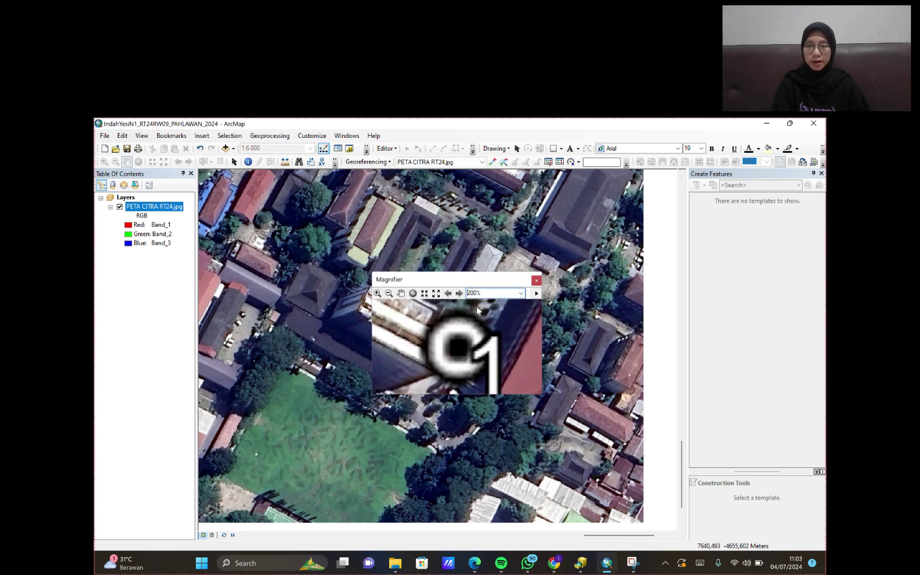
- Place control point 1 on the C1 marker and open its X/Y coordinate entry
{"action": "left_click", "coordinate": [494, 163]}
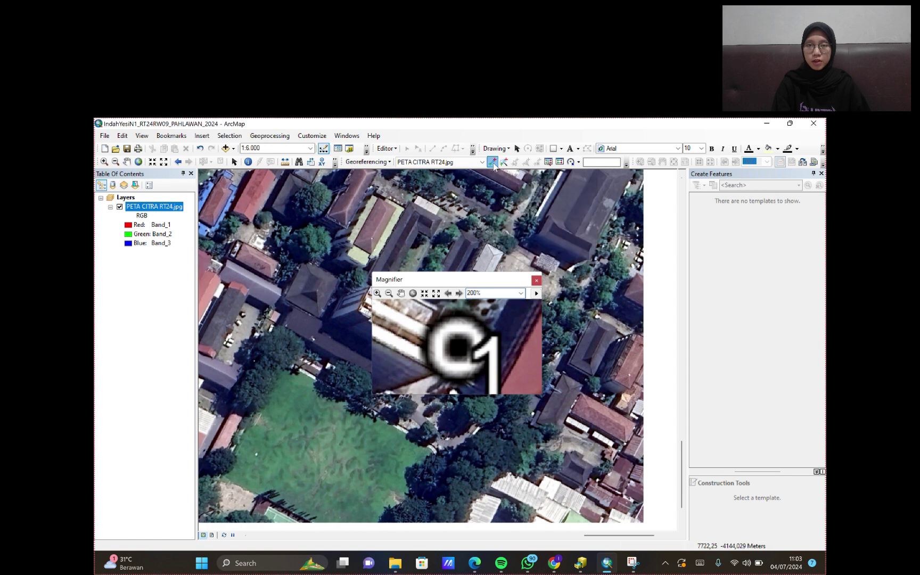
{"action": "left_click", "coordinate": [460, 346]}
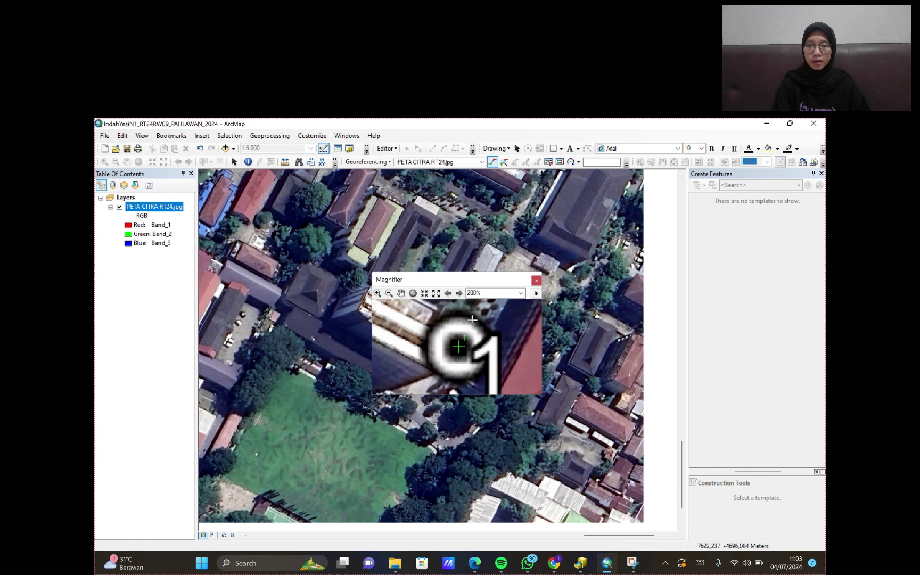
{"action": "right_click", "coordinate": [538, 235]}
{"action": "left_click", "coordinate": [552, 238]}
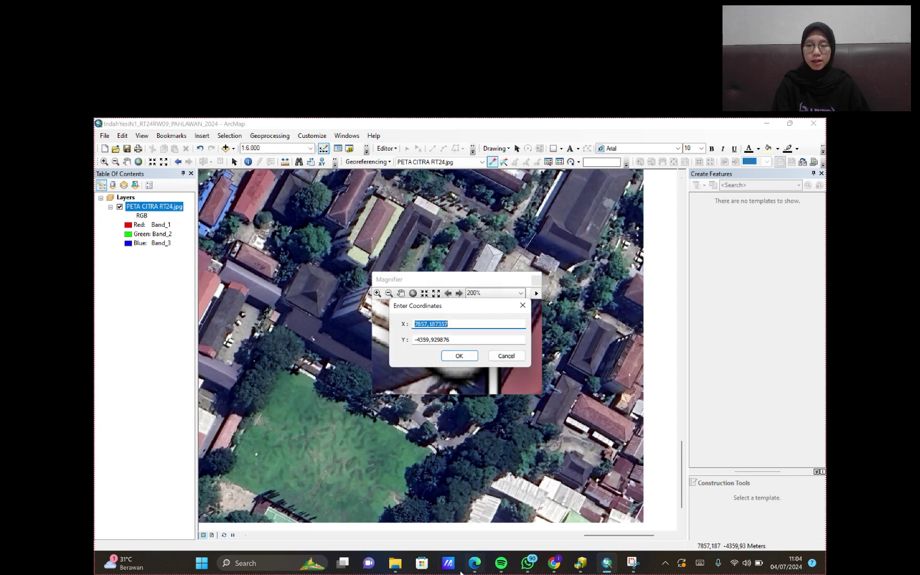
{"action": "mouse_move", "coordinate": [632, 562]}
{"action": "left_click", "coordinate": [629, 484]}
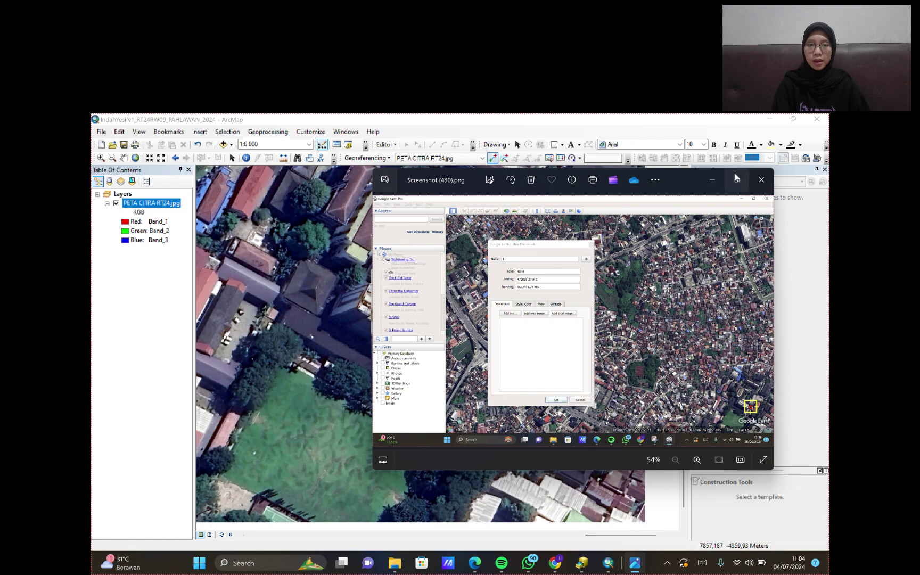
{"action": "left_click_drag", "start_coordinate": [692, 180], "coordinate": [683, 196]}
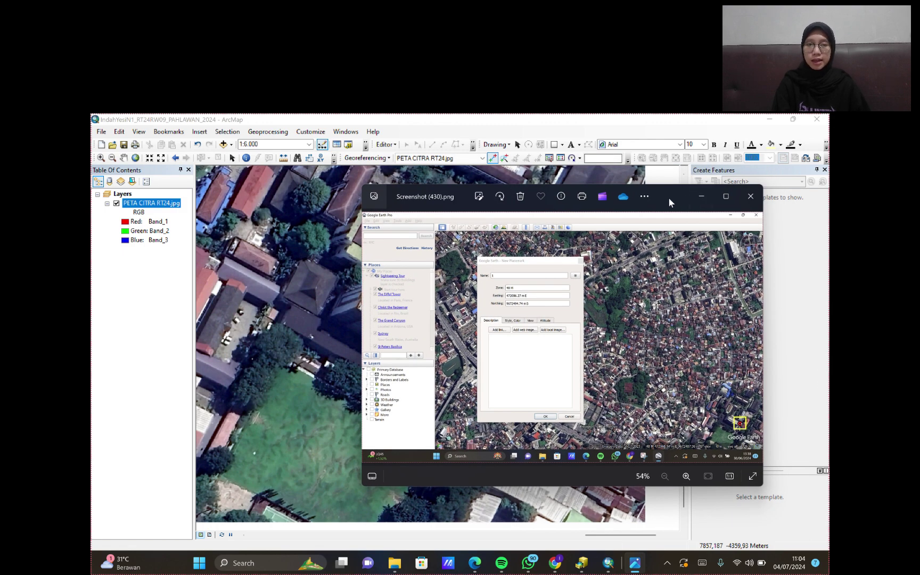
{"action": "left_click_drag", "start_coordinate": [669, 197], "coordinate": [699, 195]}
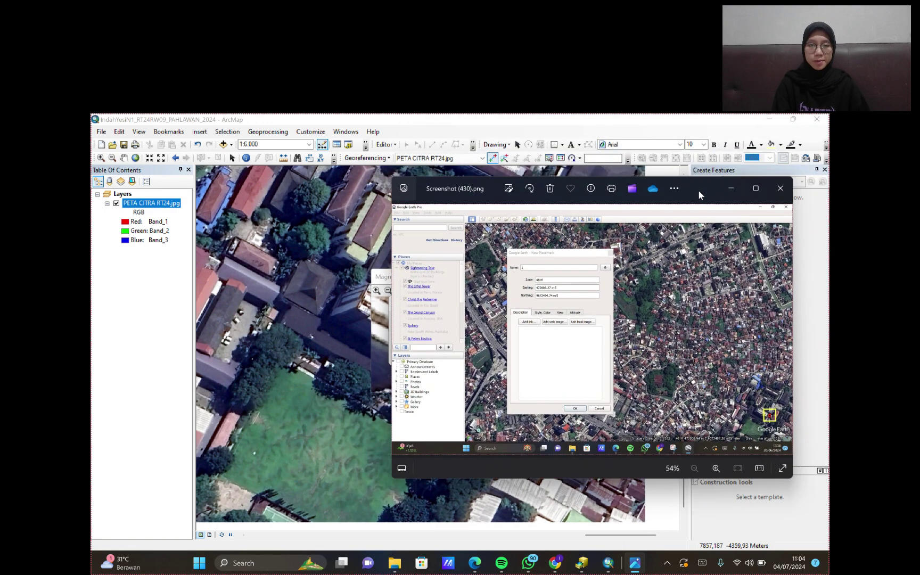
{"action": "left_click", "coordinate": [731, 188]}
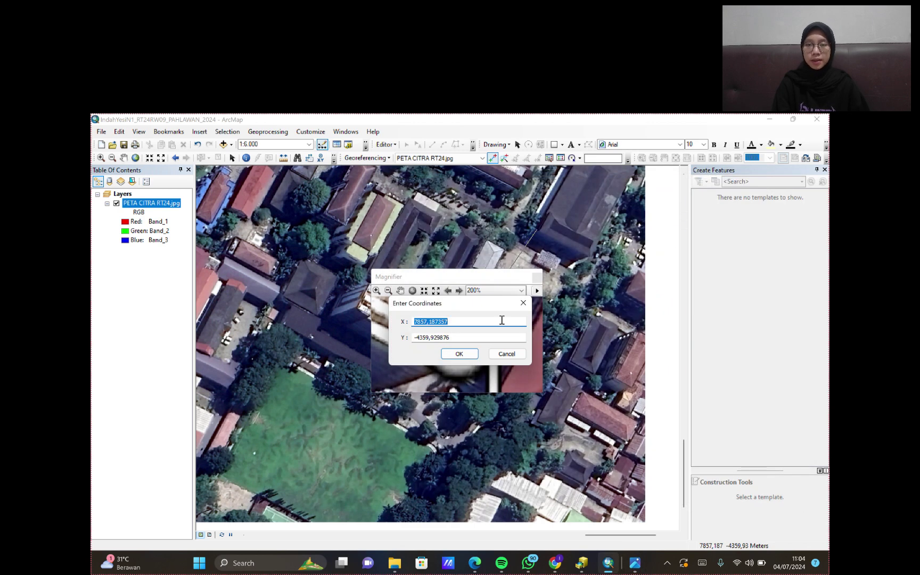
- Enter X 472086,27 and Y 9672494,74 from the Google Earth screenshot for control point 1
{"action": "type", "text": "472086,27"}
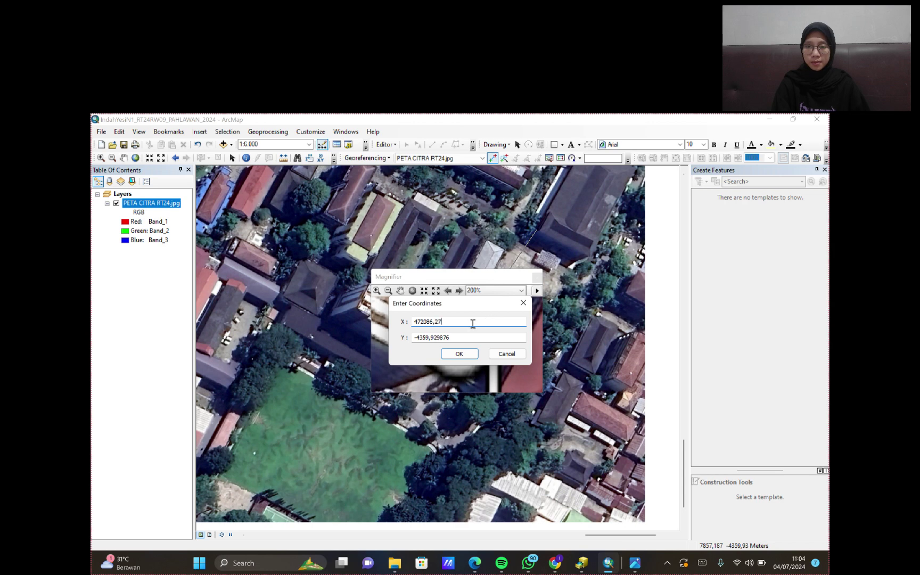
{"action": "double_click", "coordinate": [467, 339]}
{"action": "key", "text": "BackSpace"}
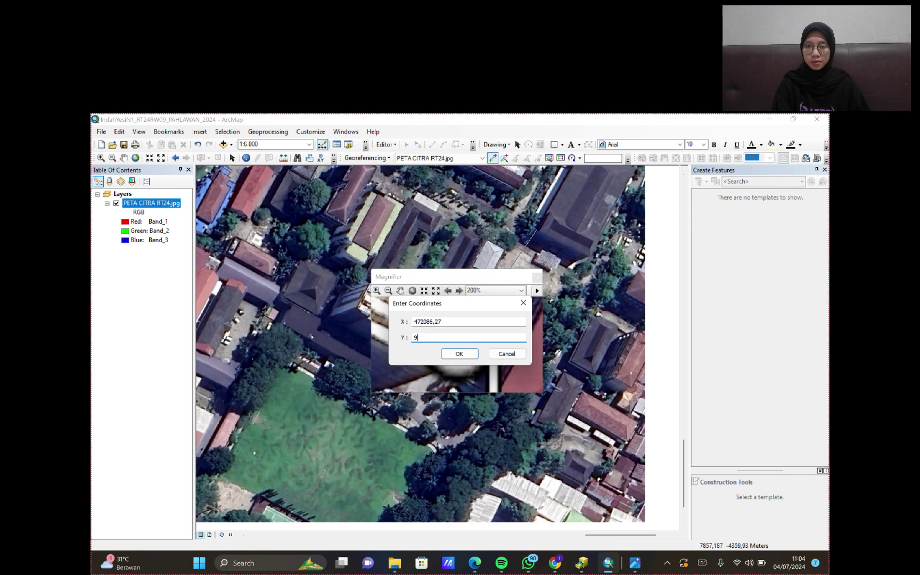
{"action": "type", "text": "96"}
{"action": "left_click", "coordinate": [633, 564]}
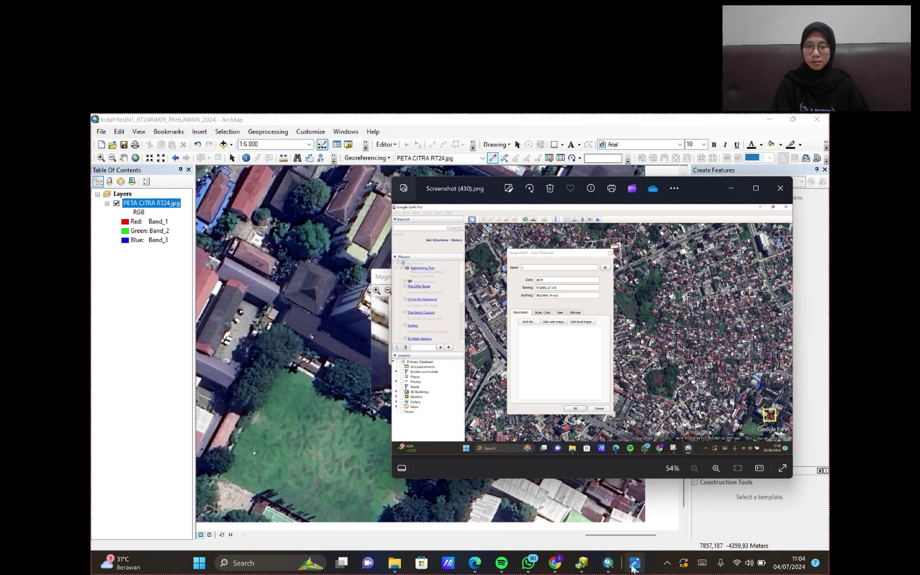
{"action": "left_click", "coordinate": [634, 564]}
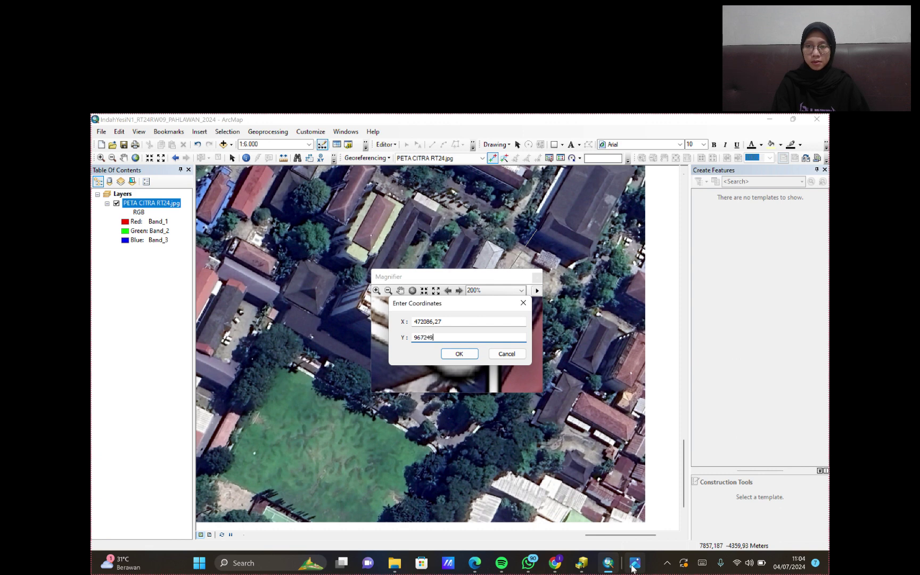
{"action": "left_click", "coordinate": [634, 564]}
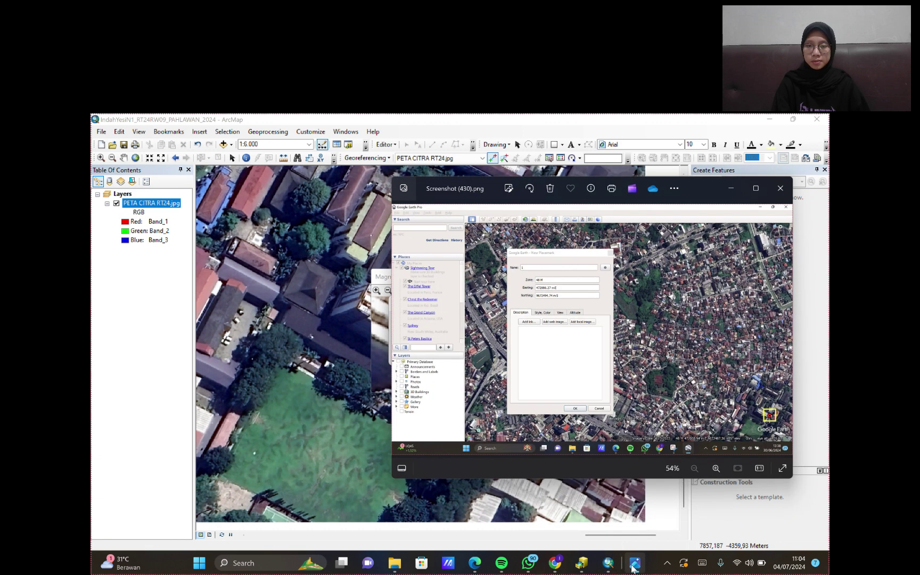
{"action": "left_click", "coordinate": [634, 564]}
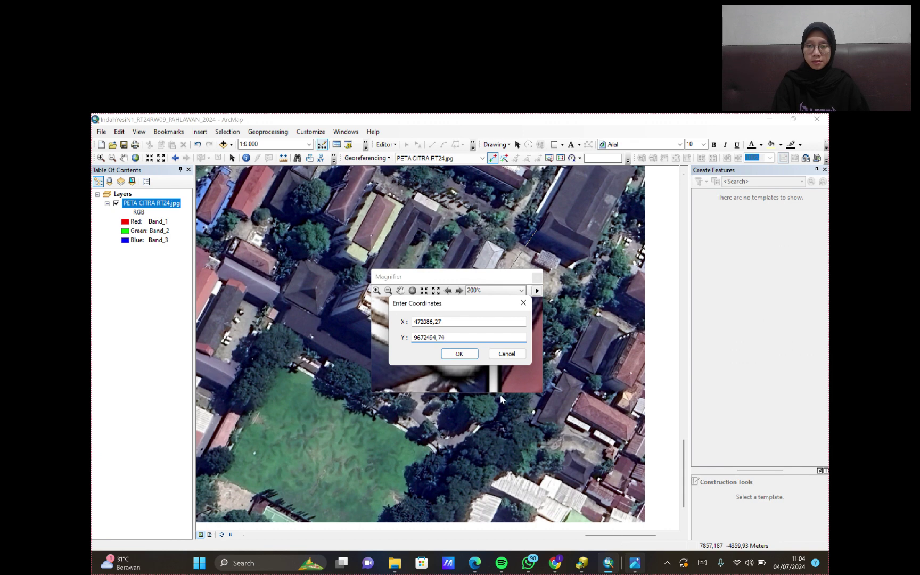
{"action": "left_click", "coordinate": [470, 355]}
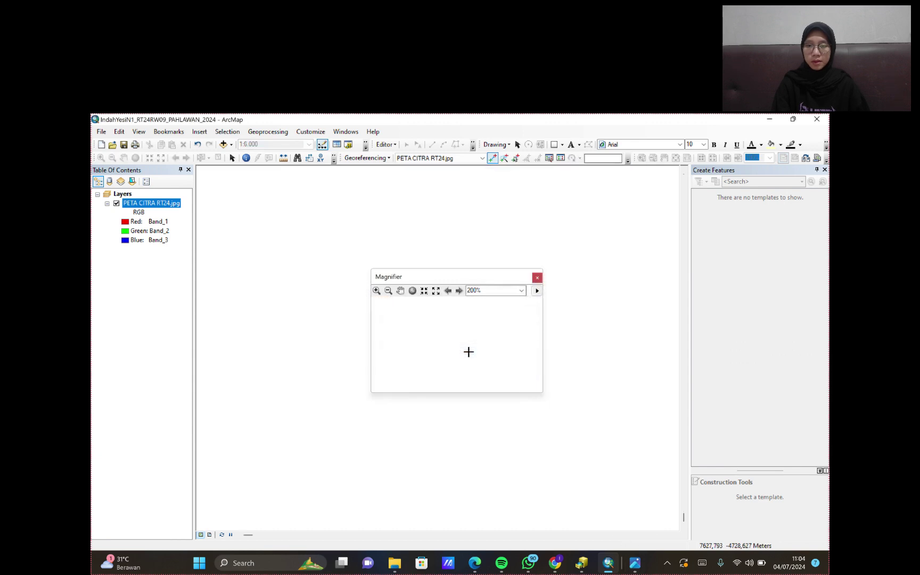
- Zoom to the full image, pan to the C2 marker, and position a Magnifier over it
{"action": "left_click", "coordinate": [535, 278]}
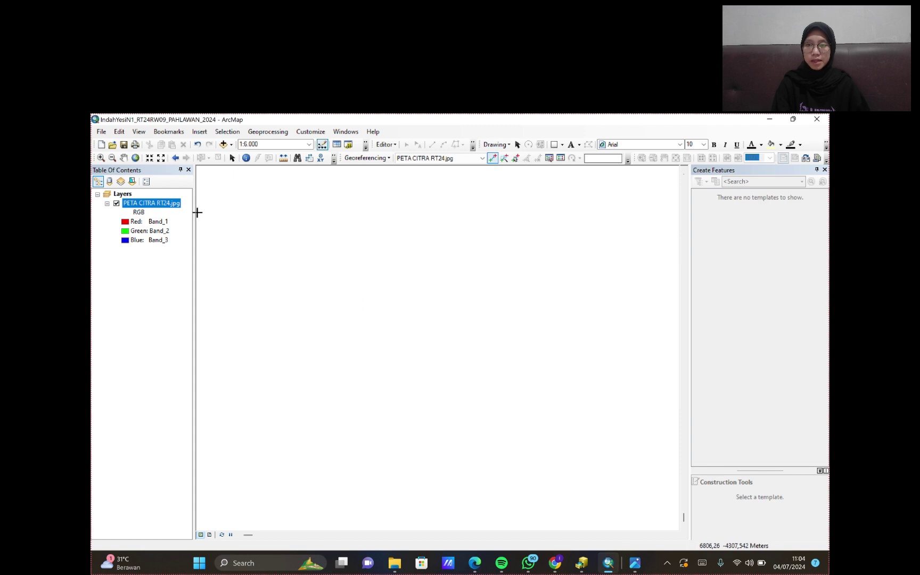
{"action": "right_click", "coordinate": [155, 206]}
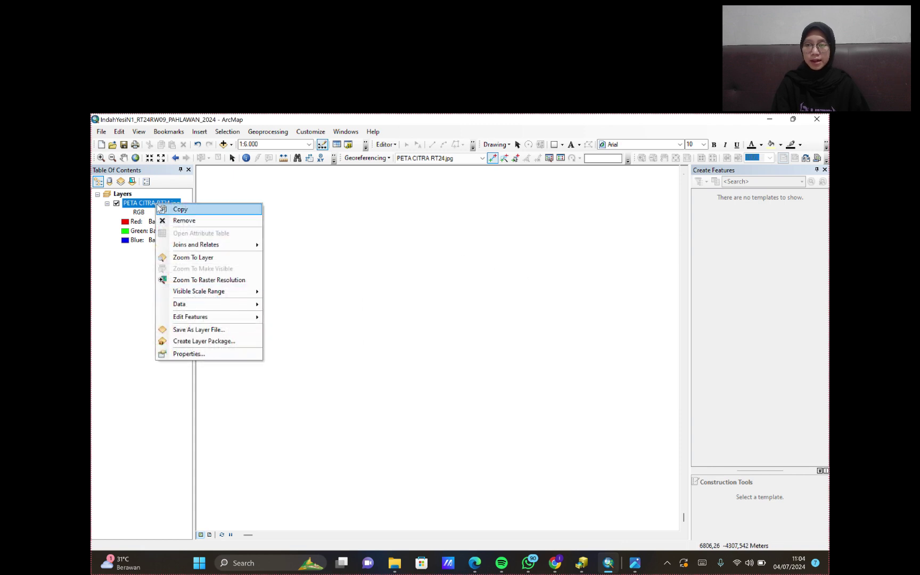
{"action": "left_click", "coordinate": [185, 259]}
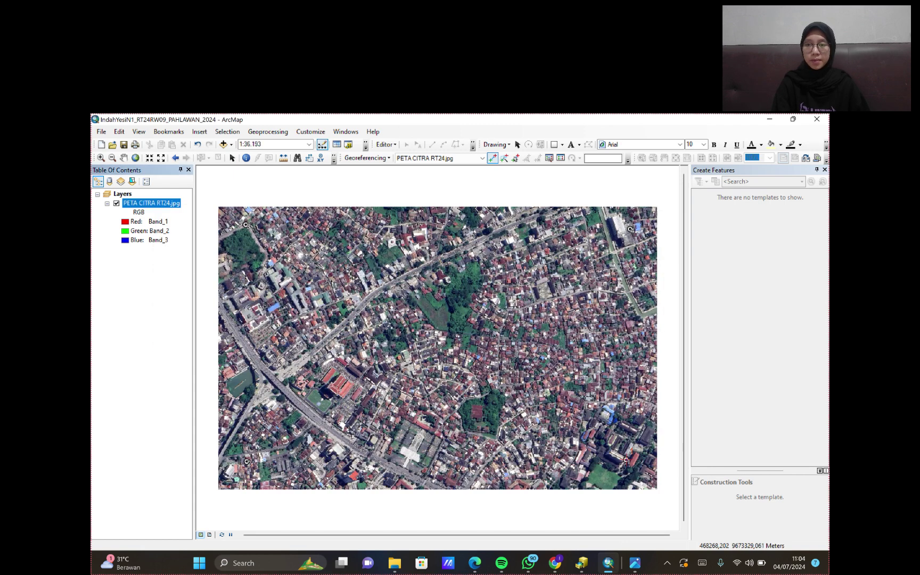
{"action": "scroll", "coordinate": [246, 461], "scroll_direction": "down", "scroll_amount": 5}
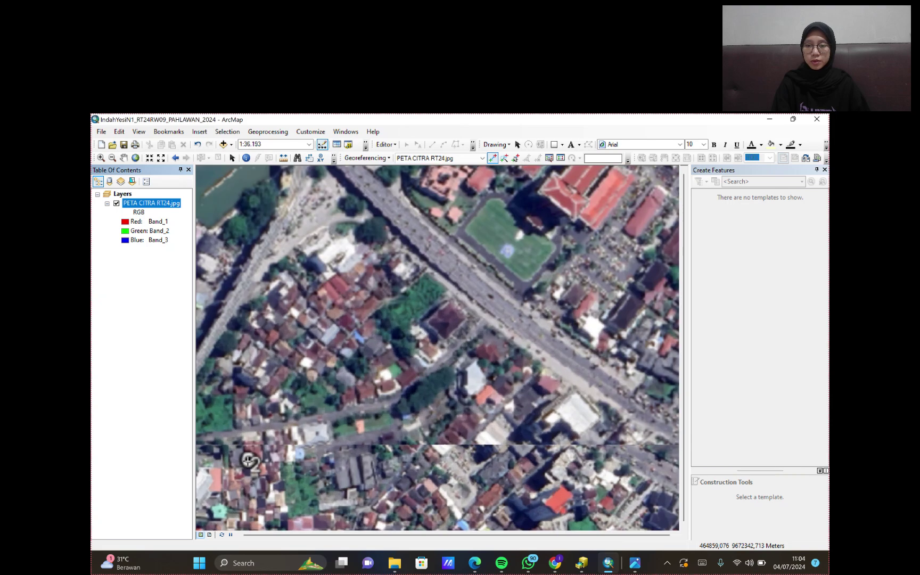
{"action": "scroll", "coordinate": [247, 461], "scroll_direction": "down", "scroll_amount": 1}
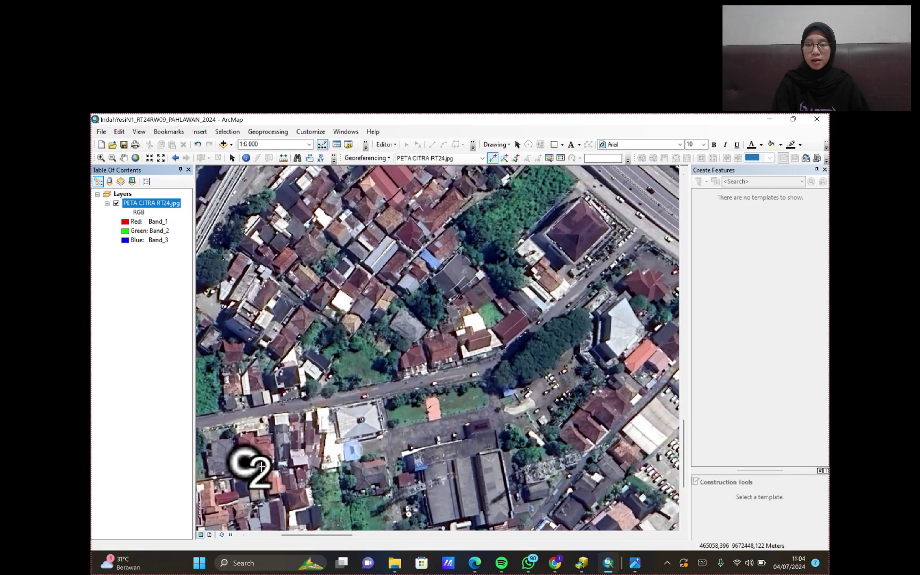
{"action": "left_click_drag", "start_coordinate": [246, 461], "coordinate": [376, 367]}
{"action": "left_click", "coordinate": [346, 132]}
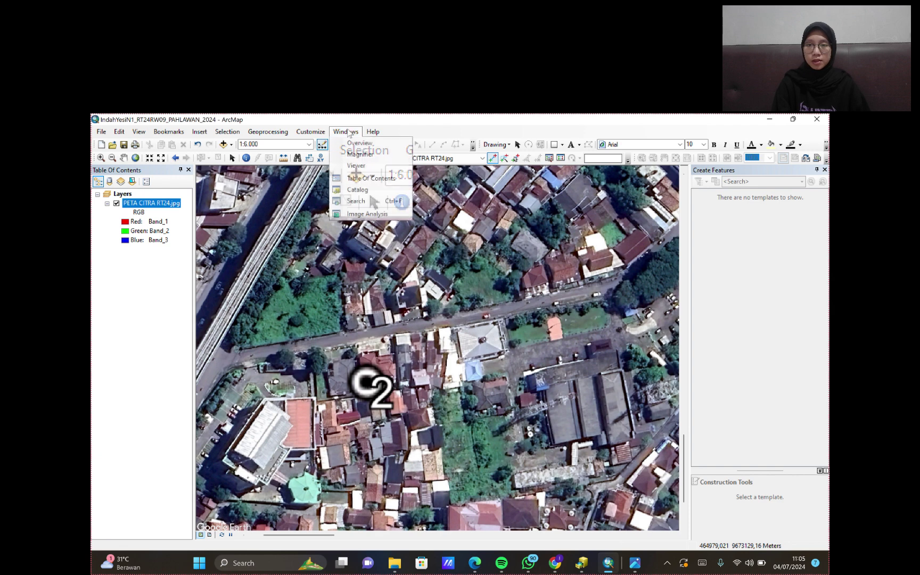
{"action": "left_click", "coordinate": [371, 154]}
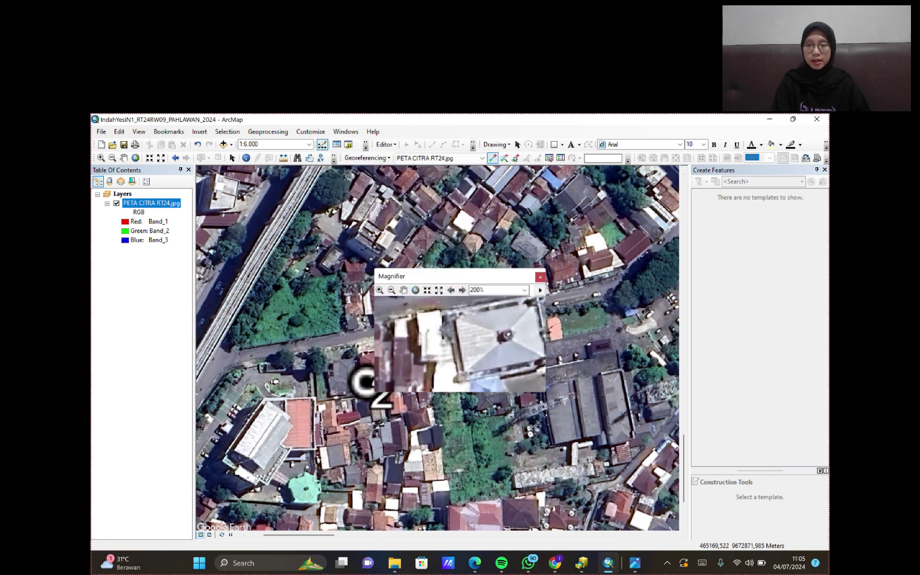
{"action": "left_click_drag", "start_coordinate": [463, 279], "coordinate": [369, 314]}
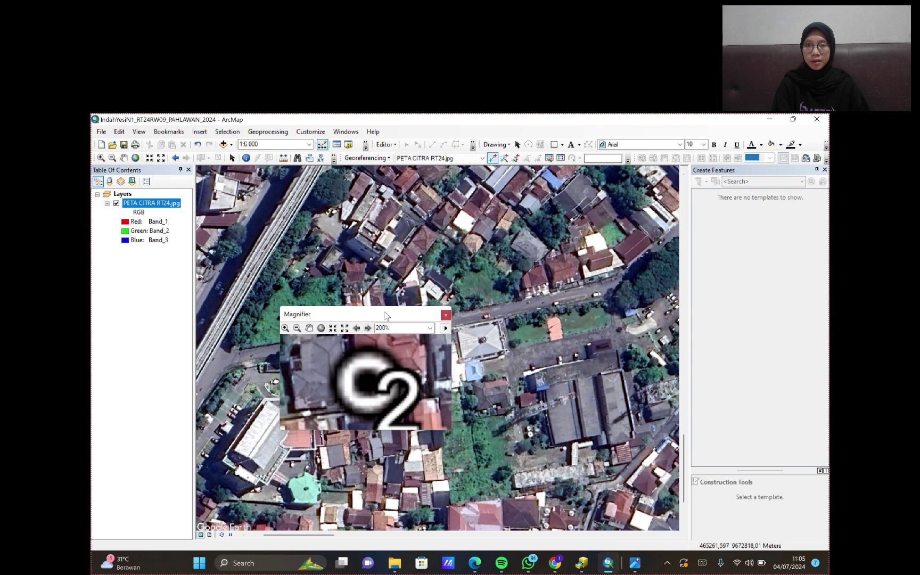
- Place control point 2 on C2 with easting 470827,31 and its Google Earth northing
{"action": "left_click", "coordinate": [367, 380]}
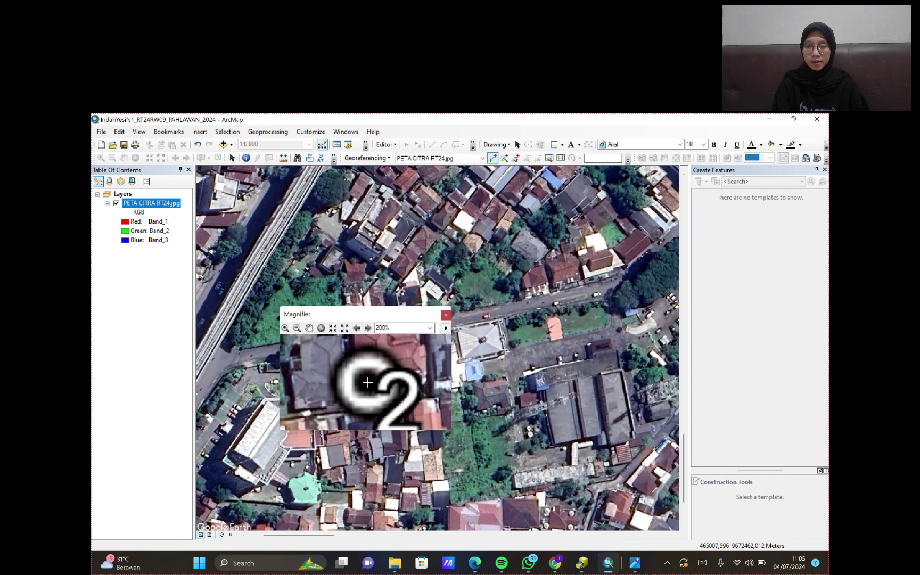
{"action": "left_click", "coordinate": [368, 381]}
{"action": "right_click", "coordinate": [532, 330]}
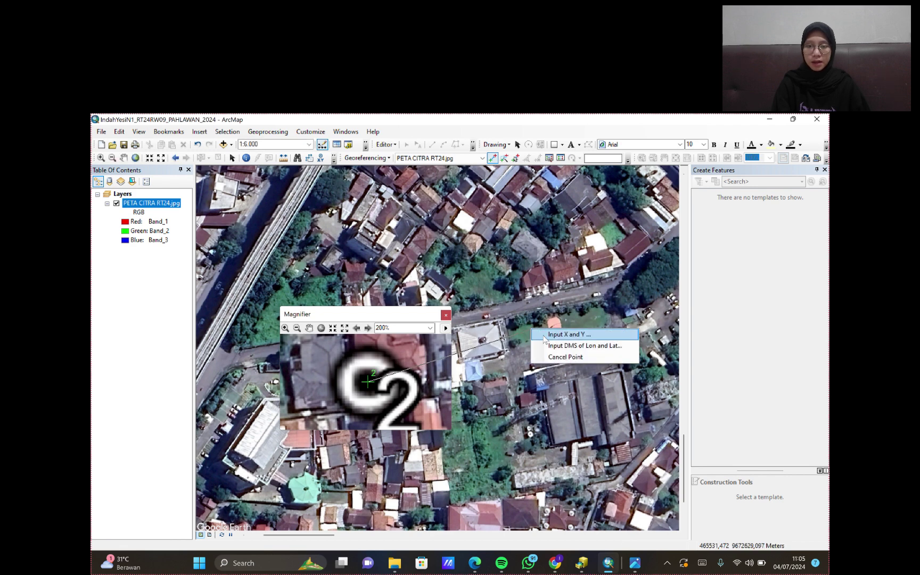
{"action": "left_click", "coordinate": [565, 335]}
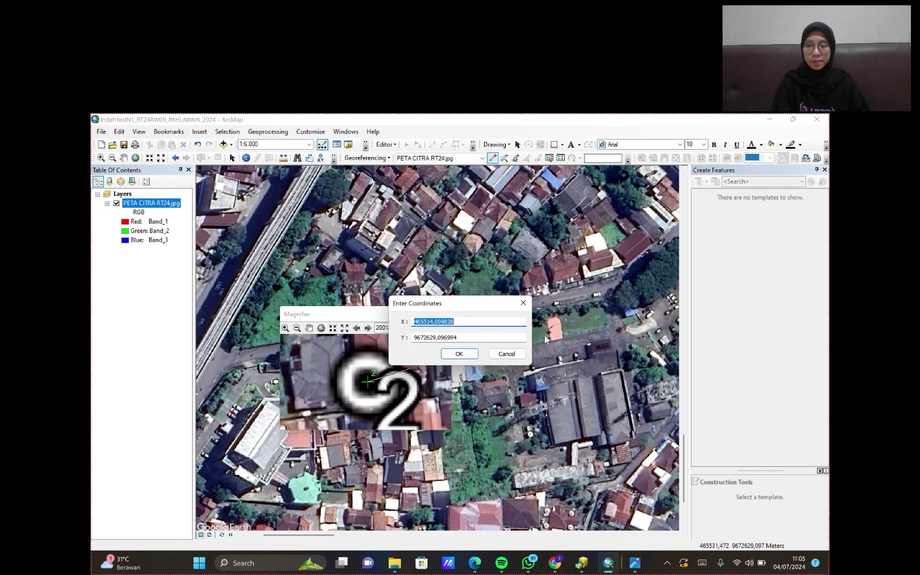
{"action": "left_click", "coordinate": [635, 562]}
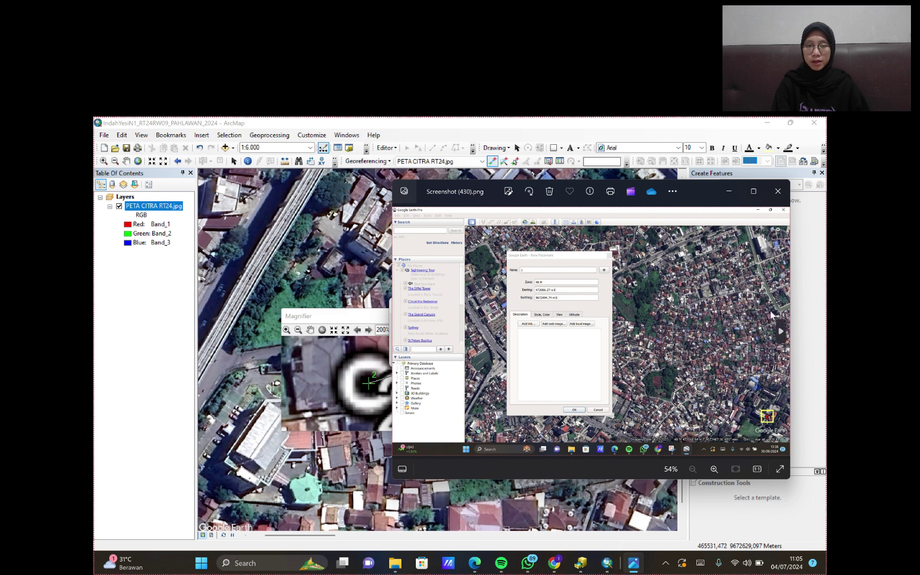
{"action": "left_click", "coordinate": [781, 331]}
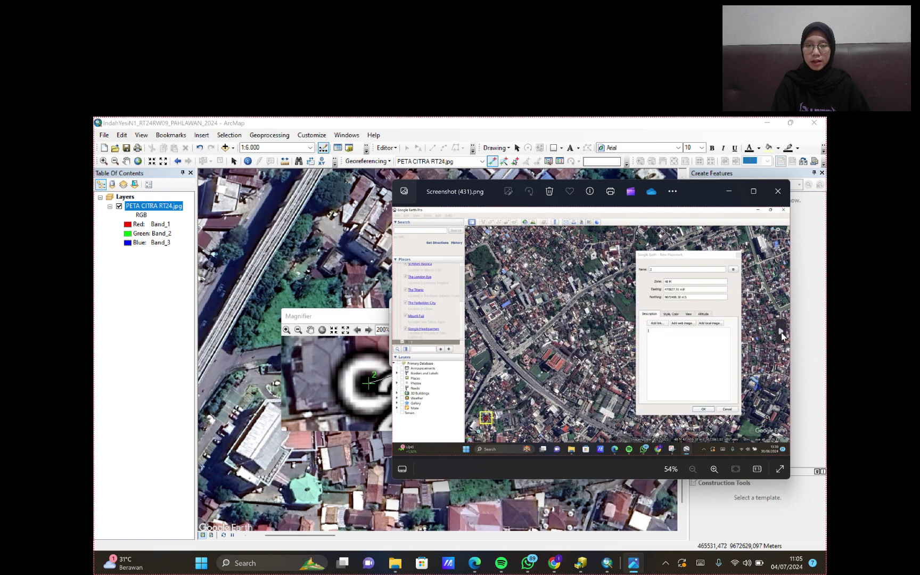
{"action": "left_click", "coordinate": [728, 190]}
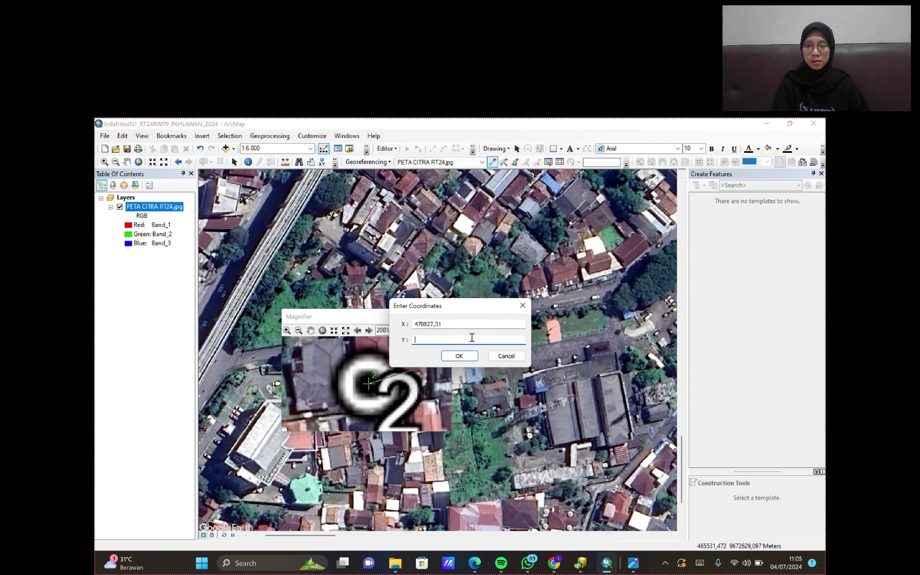
{"action": "left_click", "coordinate": [634, 563]}
{"action": "left_click", "coordinate": [634, 565]}
{"action": "key", "text": "Return"}
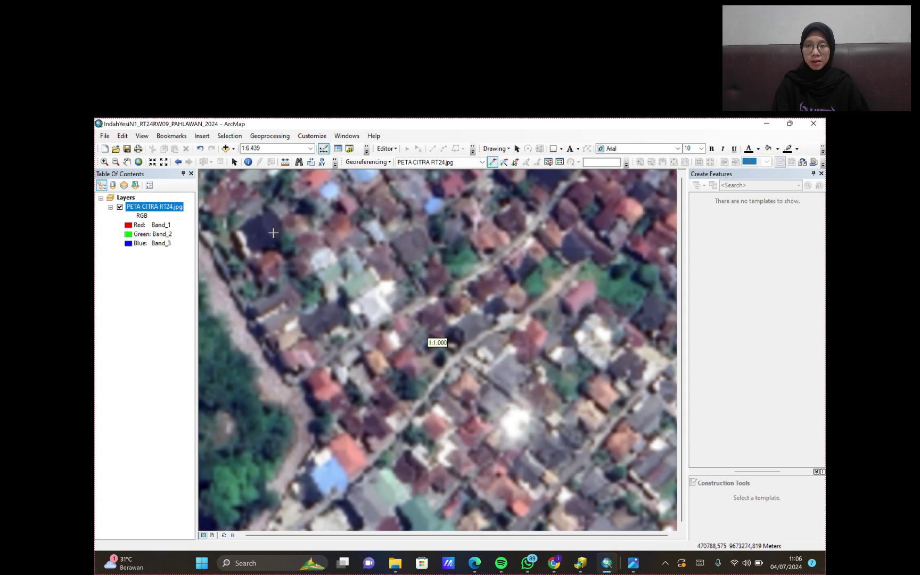
- Place control point 3 on the C3 marker, entering its Google Earth northing beginning 967326
{"action": "left_click", "coordinate": [346, 136]}
{"action": "left_click", "coordinate": [388, 156]}
{"action": "left_click", "coordinate": [441, 289]}
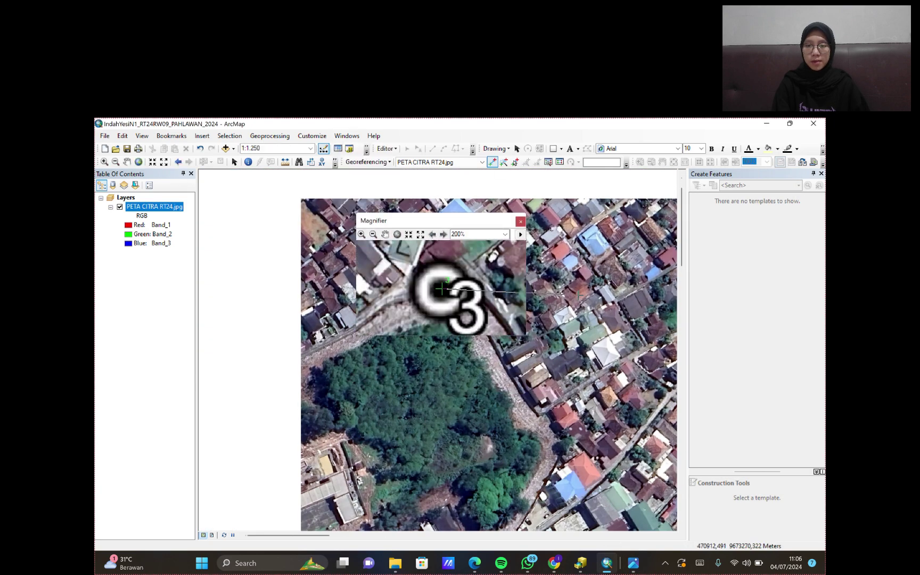
{"action": "right_click", "coordinate": [440, 289]}
{"action": "left_click", "coordinate": [463, 295]}
{"action": "left_click", "coordinate": [633, 563]}
{"action": "left_click", "coordinate": [728, 190]}
{"action": "double_click", "coordinate": [465, 338]}
{"action": "key", "text": "BackSpace"}
{"action": "left_click", "coordinate": [633, 563]}
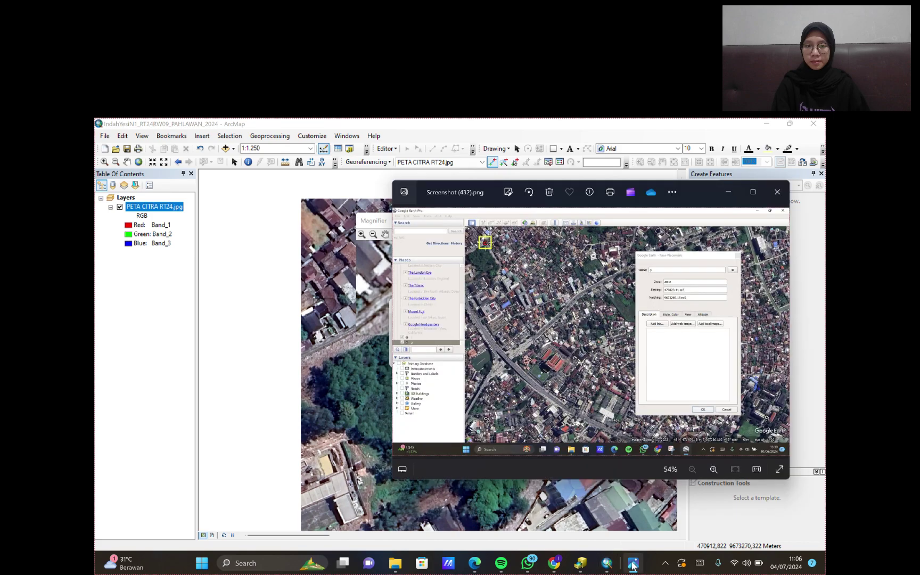
{"action": "left_click", "coordinate": [729, 190]}
{"action": "type", "text": "967326"}
{"action": "left_click", "coordinate": [634, 563]}
{"action": "left_click", "coordinate": [728, 190]}
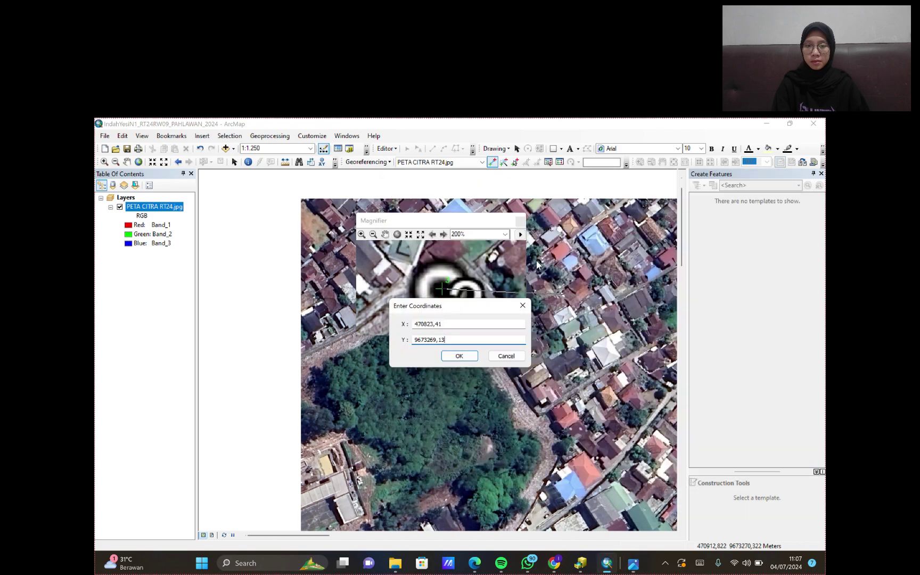
{"action": "left_click", "coordinate": [459, 356]}
- Set control point 4 to X 472099.7 and Y 9673265.873645
{"action": "scroll", "coordinate": [436, 351], "scroll_direction": "down", "scroll_amount": 2}
{"action": "scroll", "coordinate": [426, 318], "scroll_direction": "up", "scroll_amount": 2}
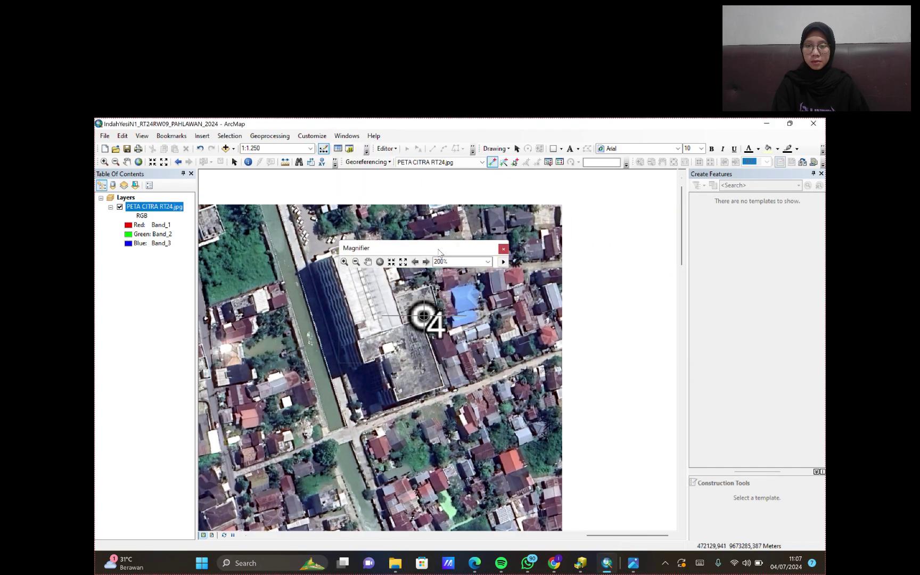
{"action": "right_click", "coordinate": [583, 298]}
{"action": "left_click", "coordinate": [633, 563]}
{"action": "left_click", "coordinate": [729, 191]}
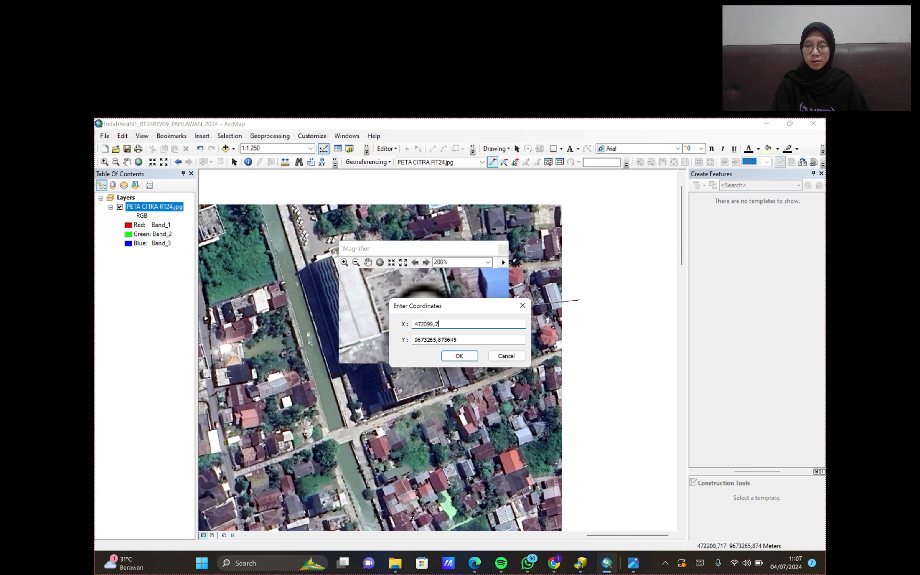
{"action": "left_click", "coordinate": [634, 563]}
{"action": "left_click", "coordinate": [726, 189]}
{"action": "key", "text": "Return"}
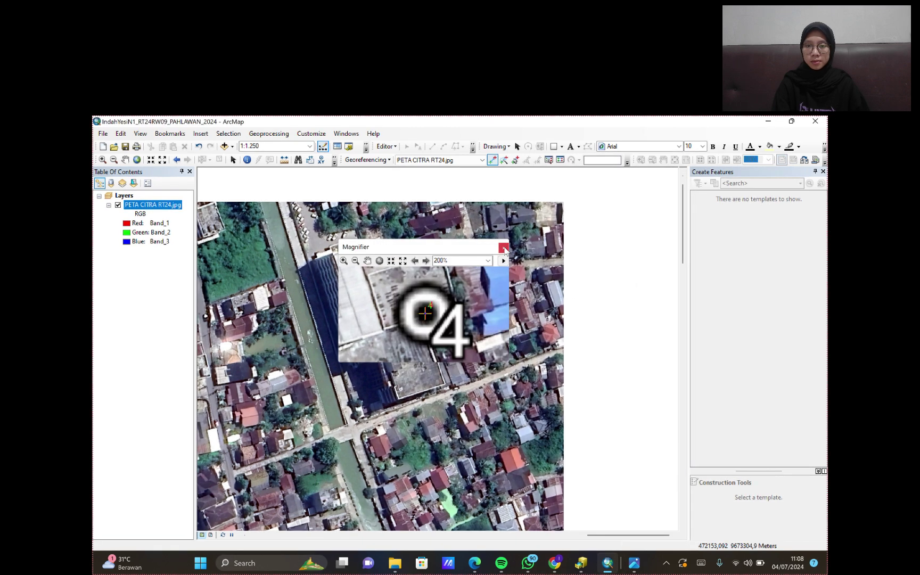
- Close the Magnifier and zoom out to show the entire satellite image
{"action": "left_click", "coordinate": [504, 248]}
{"action": "scroll", "coordinate": [381, 355], "scroll_direction": "down", "scroll_amount": 3}
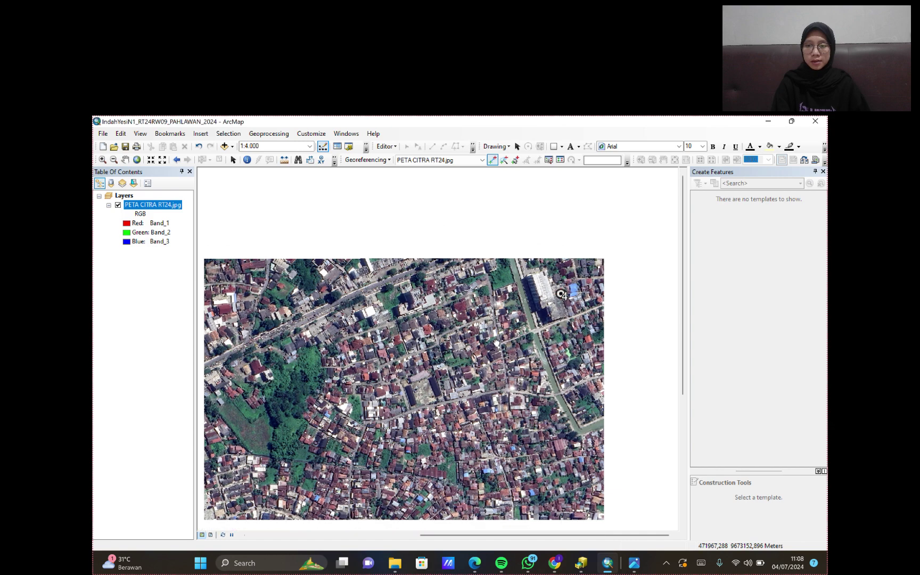
{"action": "scroll", "coordinate": [496, 343], "scroll_direction": "down", "scroll_amount": 1}
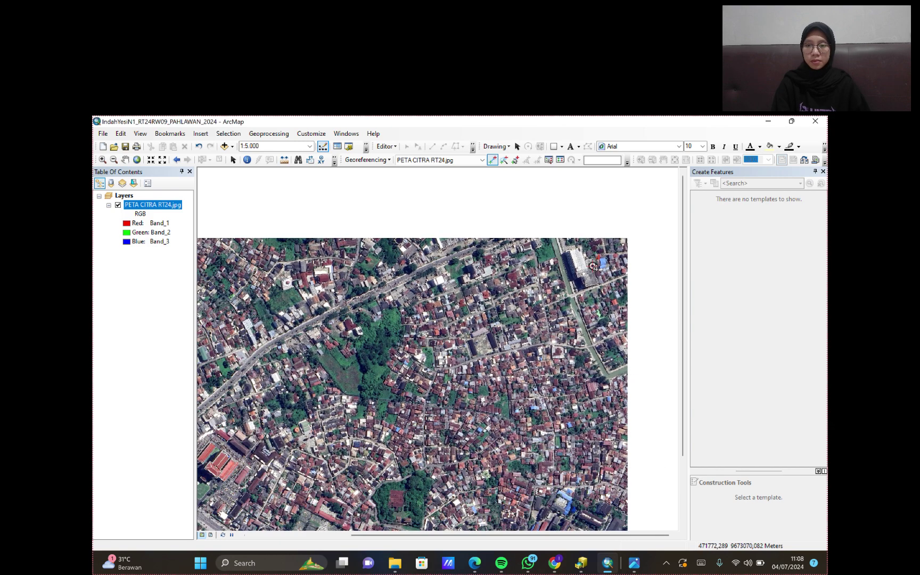
{"action": "scroll", "coordinate": [487, 332], "scroll_direction": "down", "scroll_amount": 2}
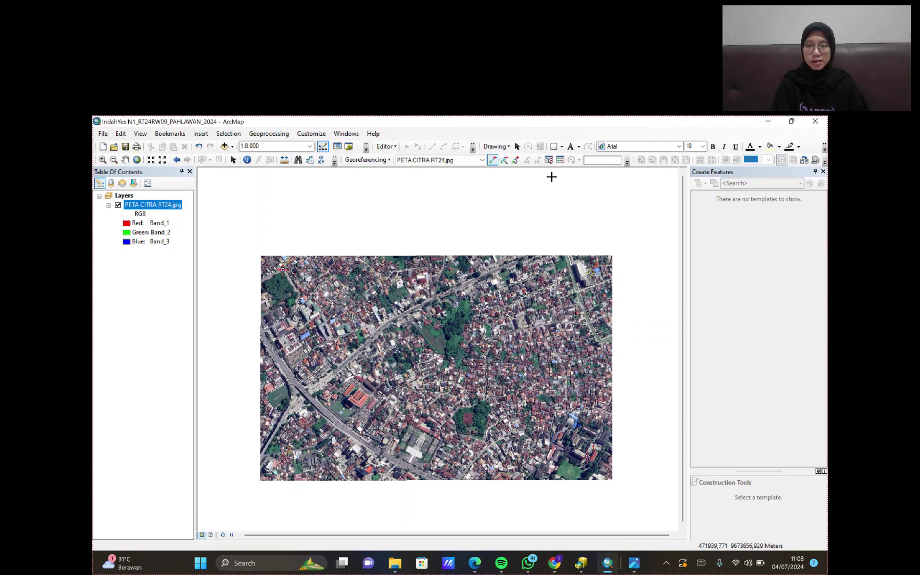
- Switch the link table transformation to Adjust, lowering total RMS error to 0.163906
{"action": "left_click", "coordinate": [560, 160]}
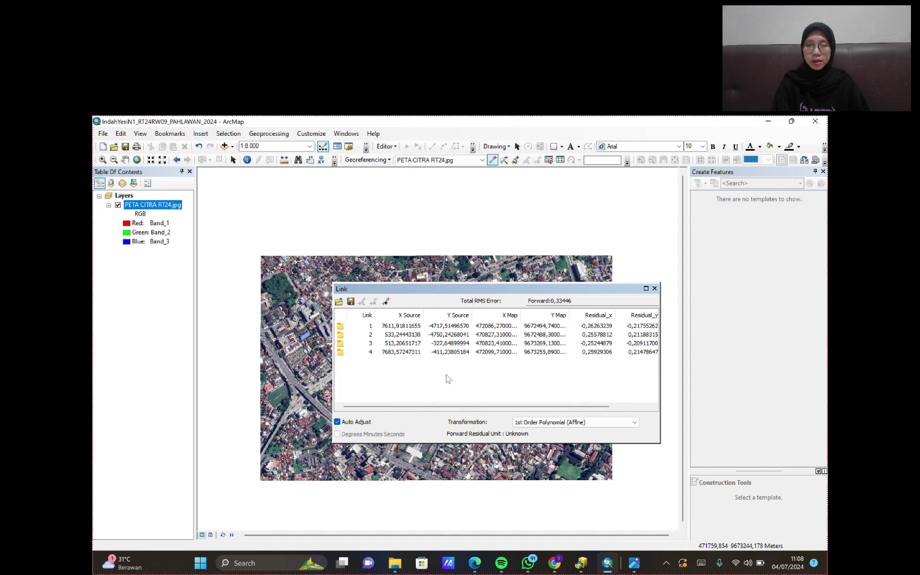
{"action": "left_click", "coordinate": [575, 422]}
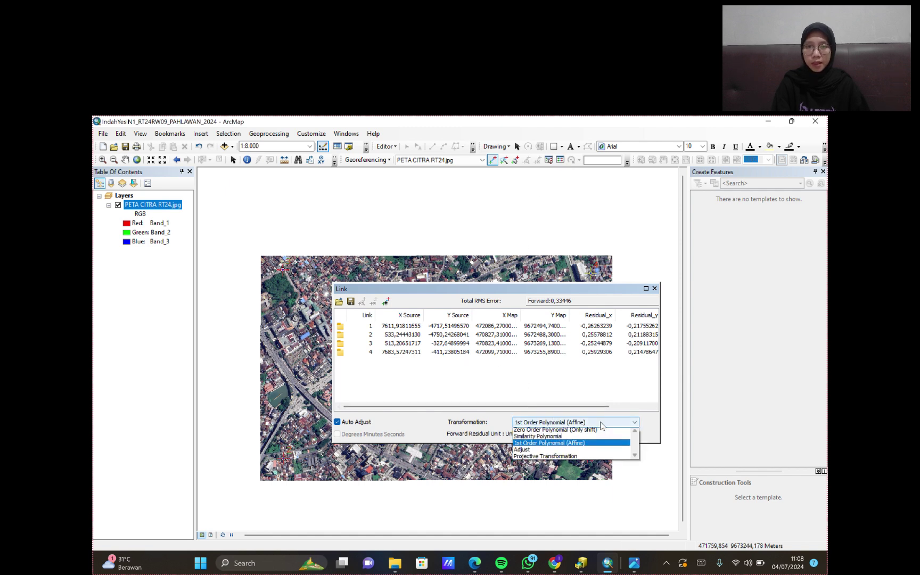
{"action": "left_click", "coordinate": [539, 452]}
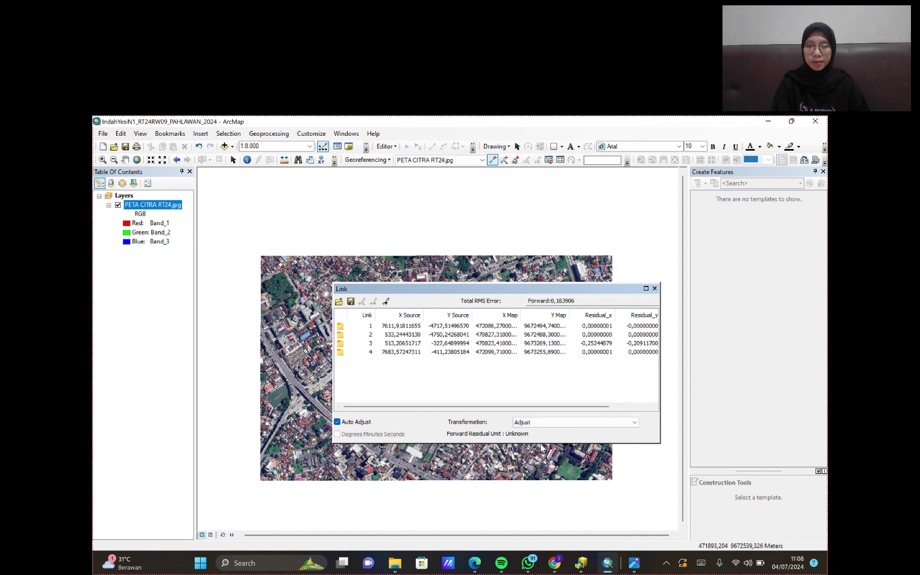
- Close the link table, apply Update Georeferencing to the image, and open Add Data
{"action": "left_click", "coordinate": [655, 289]}
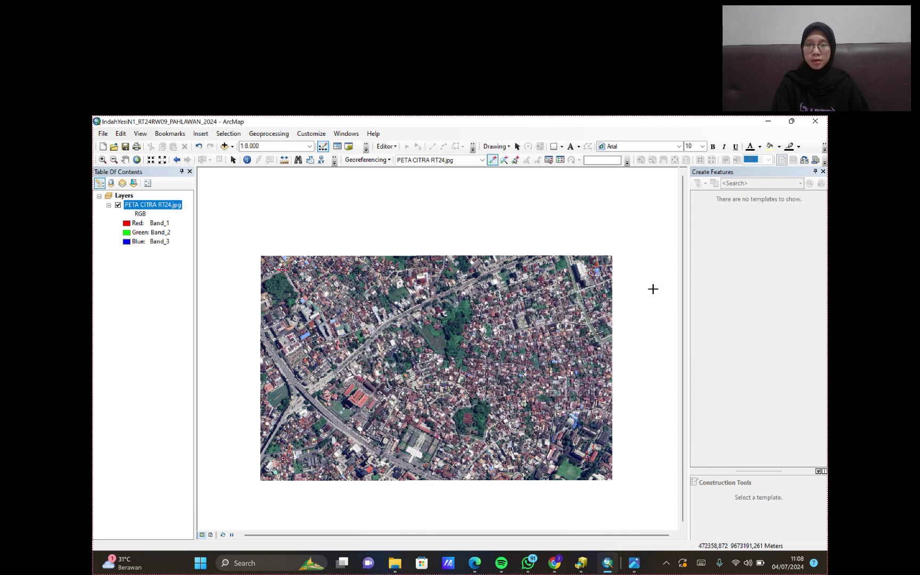
{"action": "left_click", "coordinate": [366, 160]}
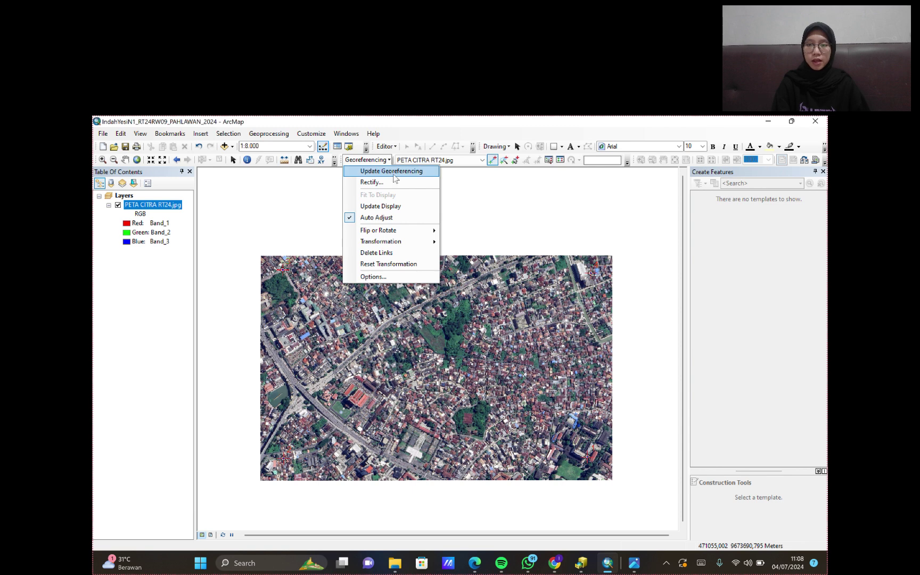
{"action": "left_click", "coordinate": [425, 172]}
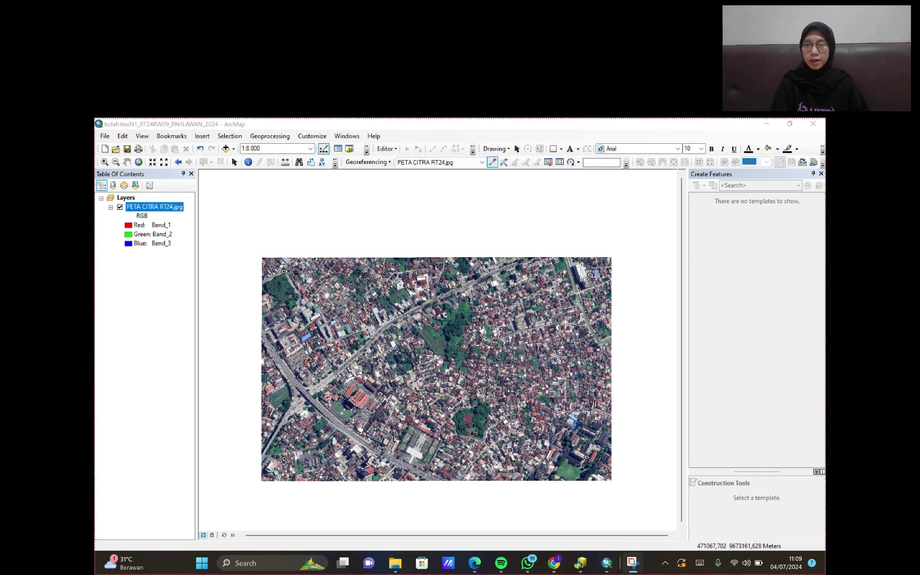
{"action": "left_click", "coordinate": [225, 149]}
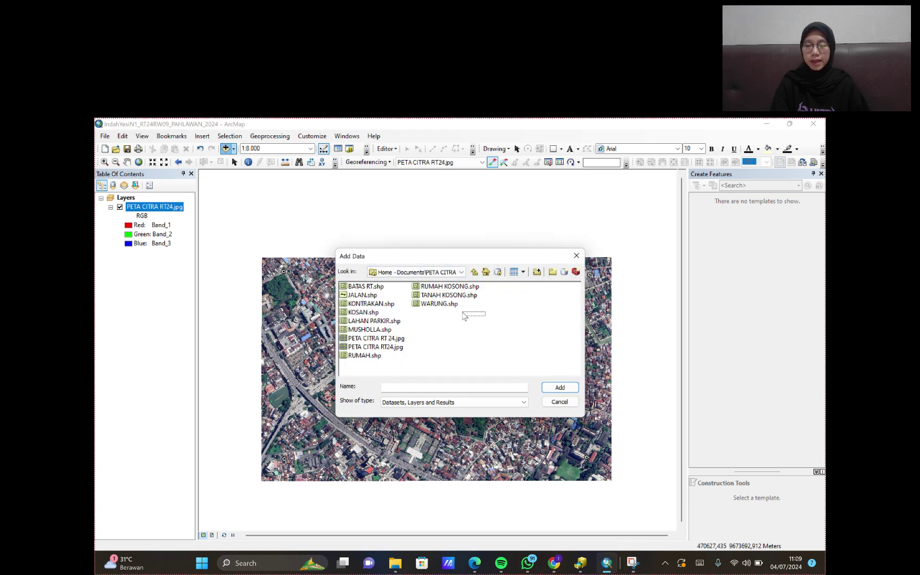
- Add BATAS RT.shp to the map, then select the remaining land-use shapefiles such as JALAN, RUMAH, WARUNG and MUSHOLLA
{"action": "left_click", "coordinate": [379, 288]}
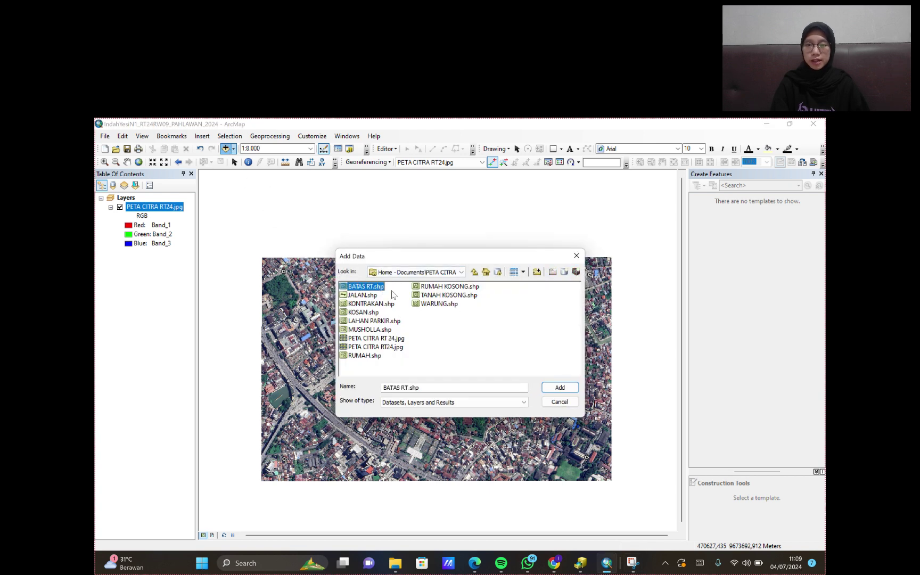
{"action": "left_click", "coordinate": [559, 388]}
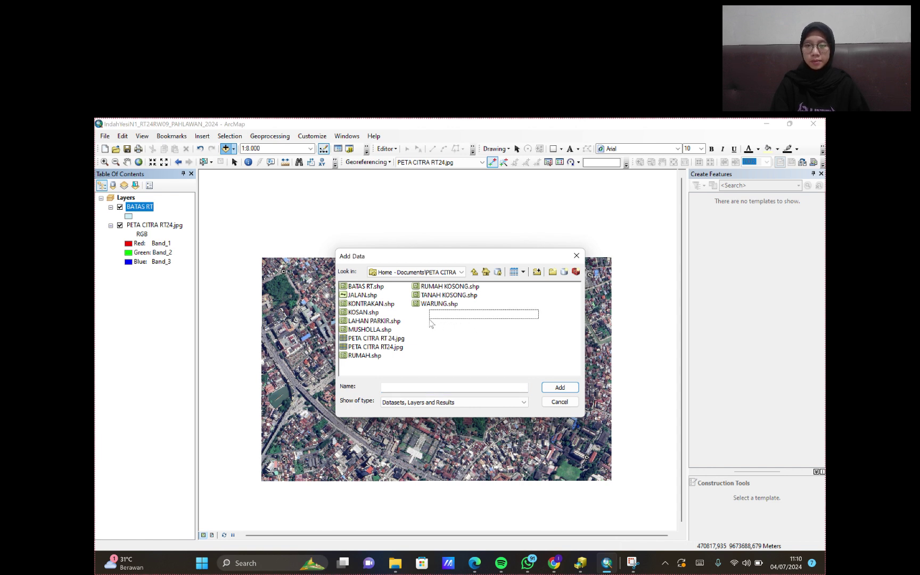
{"action": "left_click_drag", "start_coordinate": [431, 323], "coordinate": [337, 323]}
{"action": "left_click_drag", "start_coordinate": [524, 294], "coordinate": [344, 331]}
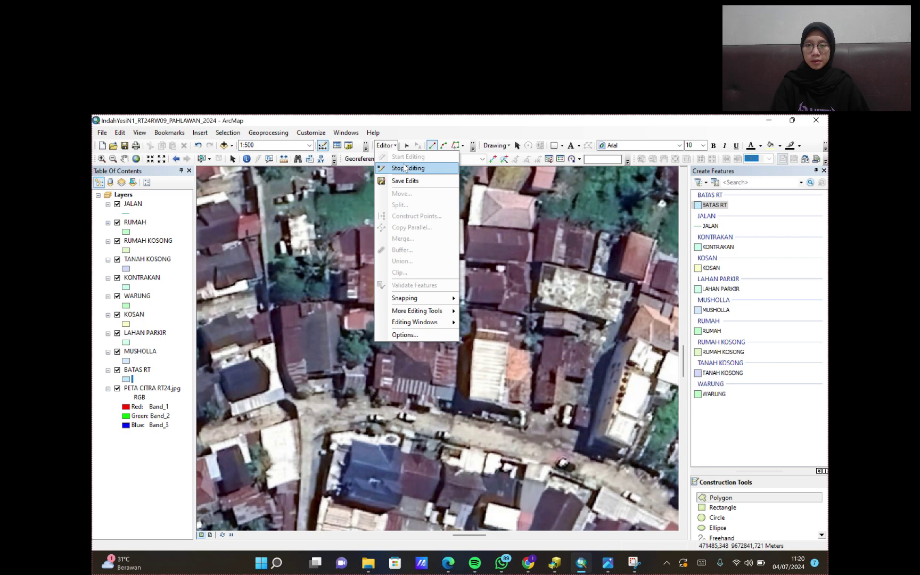
- Start an edit session from the Editor menu and pick the BATAS RT feature template
{"action": "left_click", "coordinate": [385, 151]}
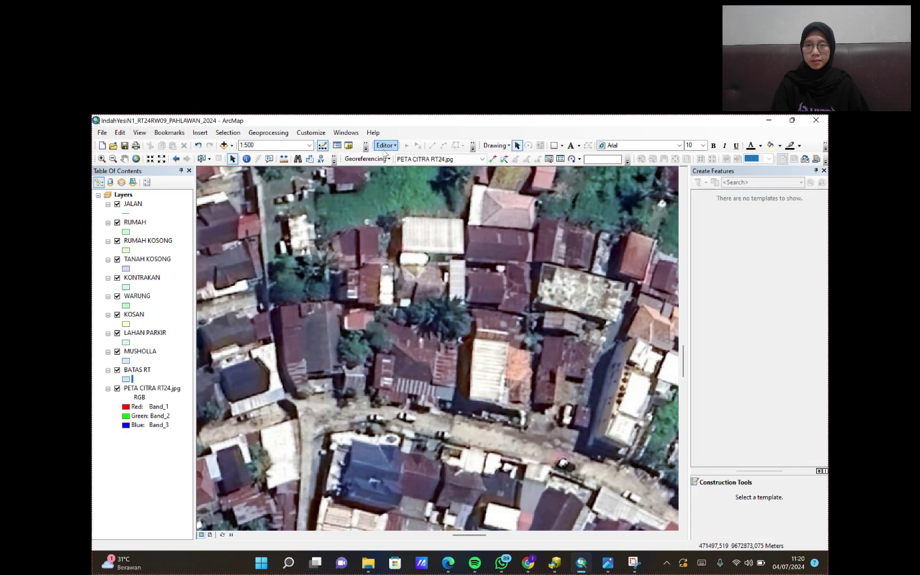
{"action": "left_click", "coordinate": [388, 147]}
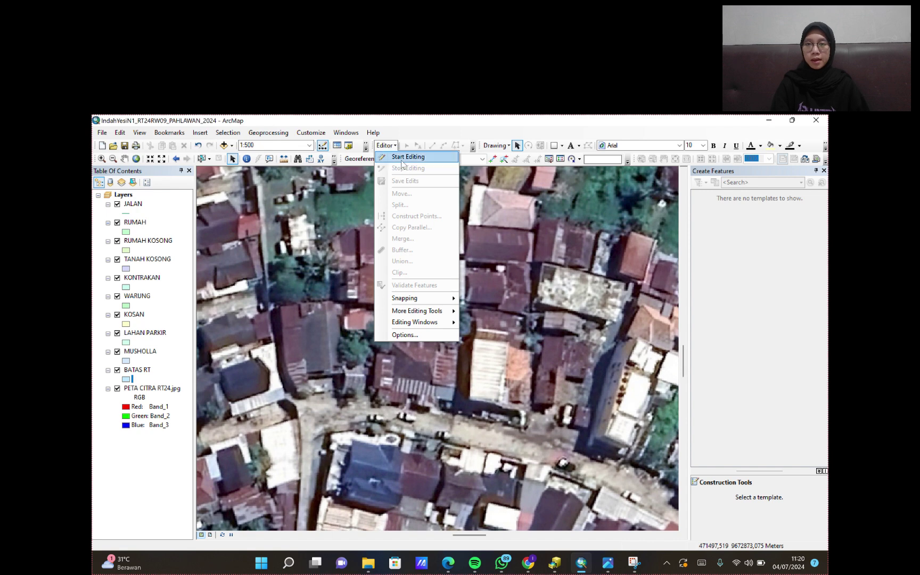
{"action": "left_click", "coordinate": [403, 158]}
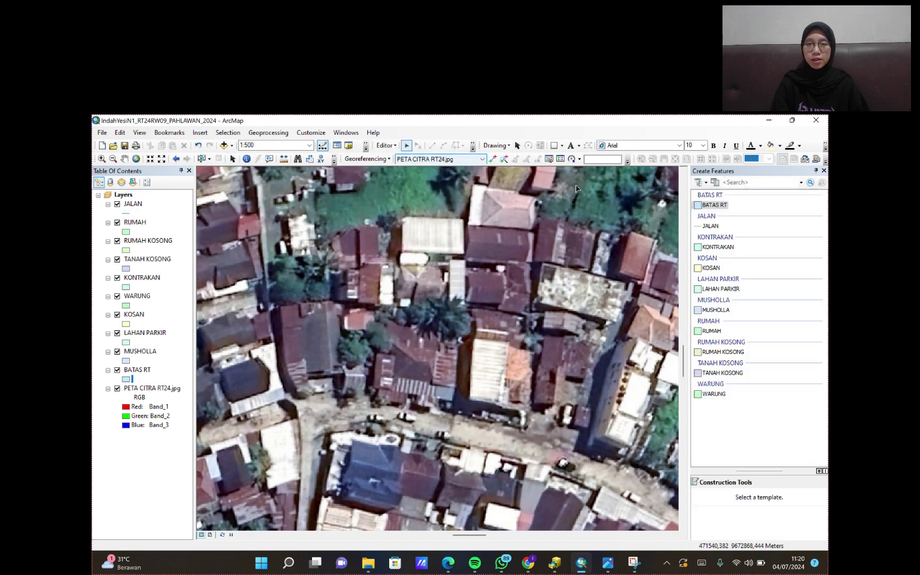
{"action": "left_click", "coordinate": [707, 206]}
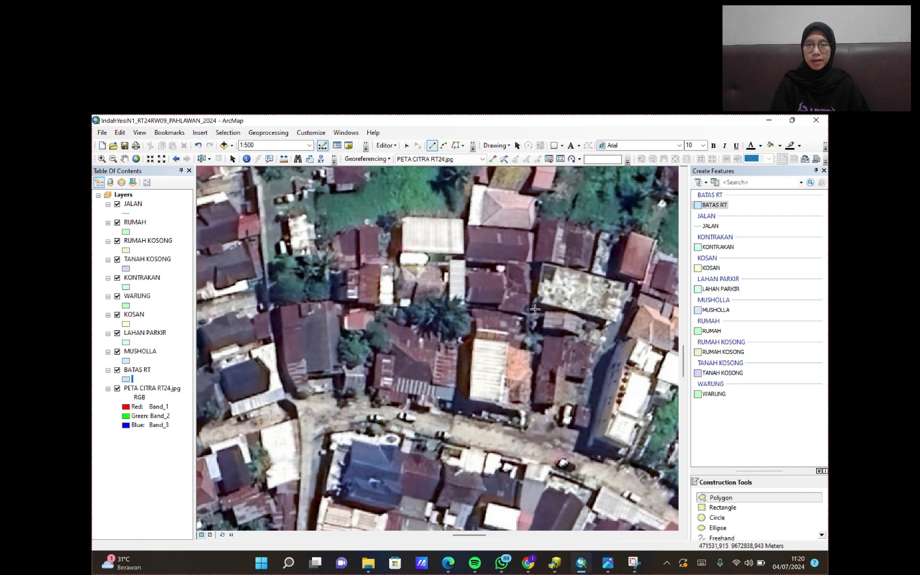
- Trace the eastern edge of the RT boundary down to the road corner, undoing misplaced vertices
{"action": "left_click", "coordinate": [536, 201]}
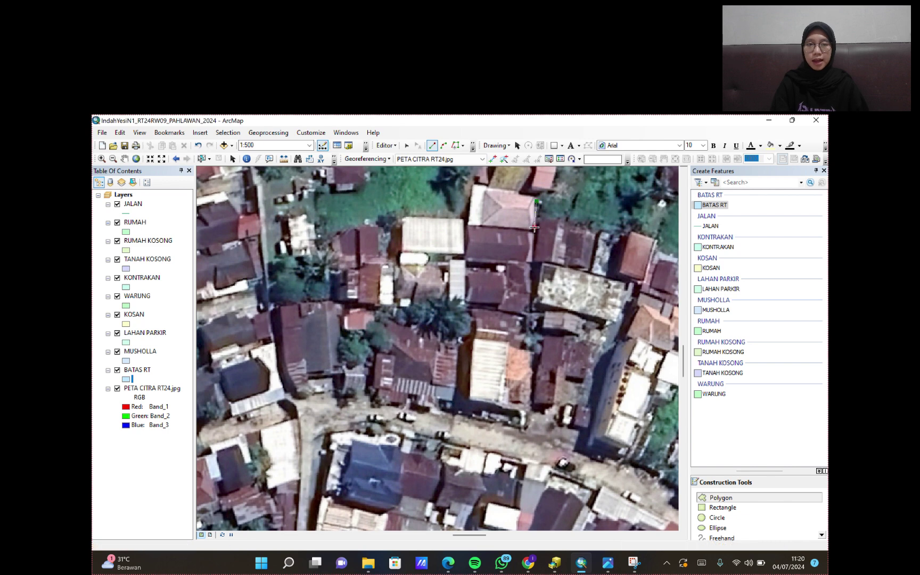
{"action": "left_click", "coordinate": [534, 227]}
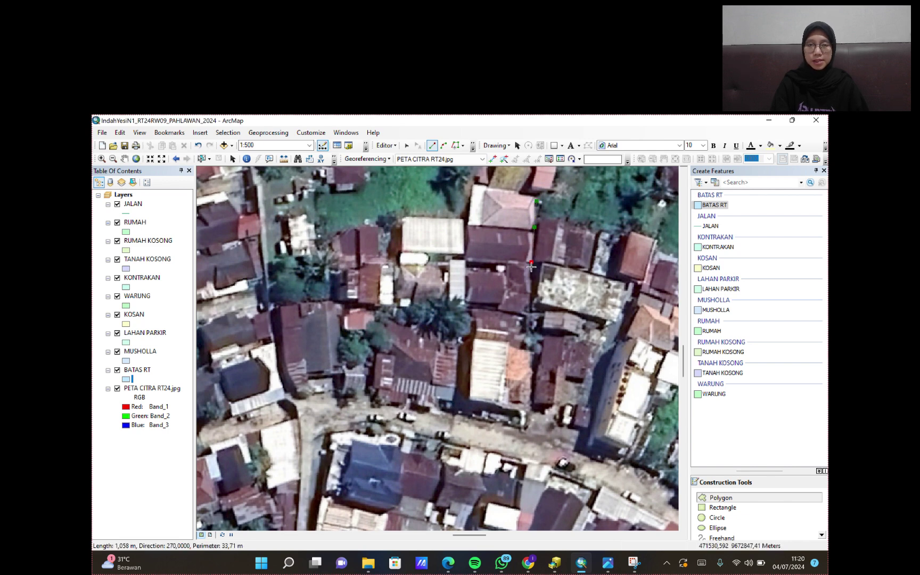
{"action": "left_click", "coordinate": [527, 313]}
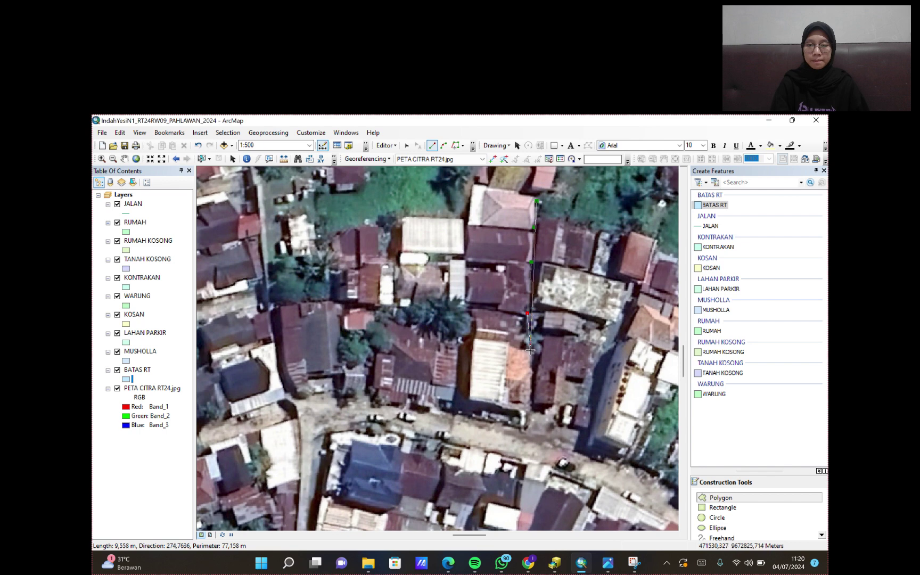
{"action": "left_click", "coordinate": [530, 350]}
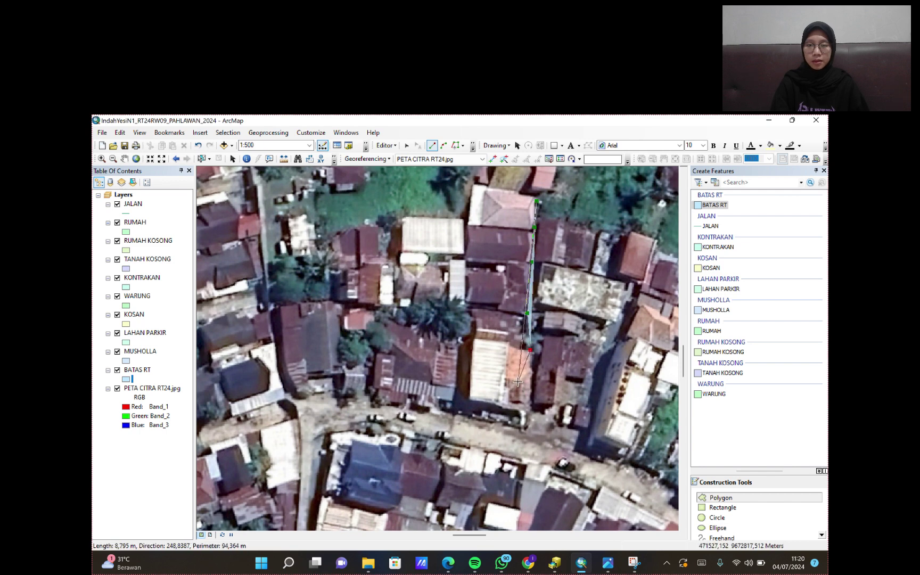
{"action": "key", "text": "ctrl+z"}
{"action": "key", "text": "ctrl+z"}
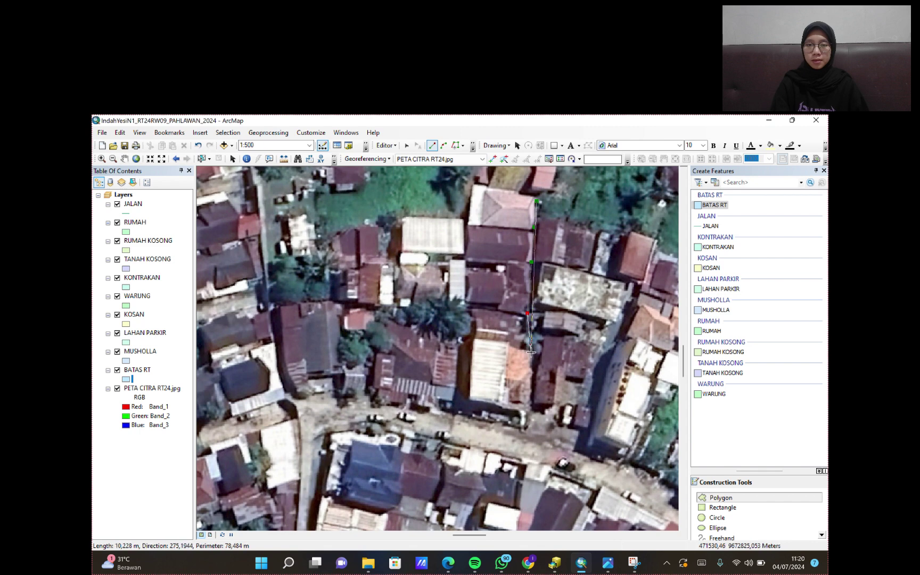
{"action": "left_click", "coordinate": [531, 351]}
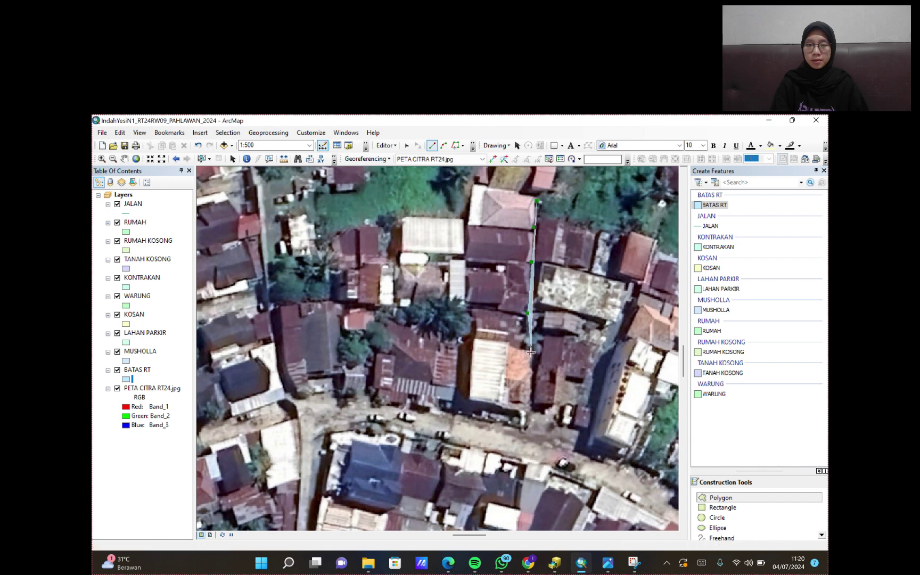
{"action": "left_click", "coordinate": [526, 410]}
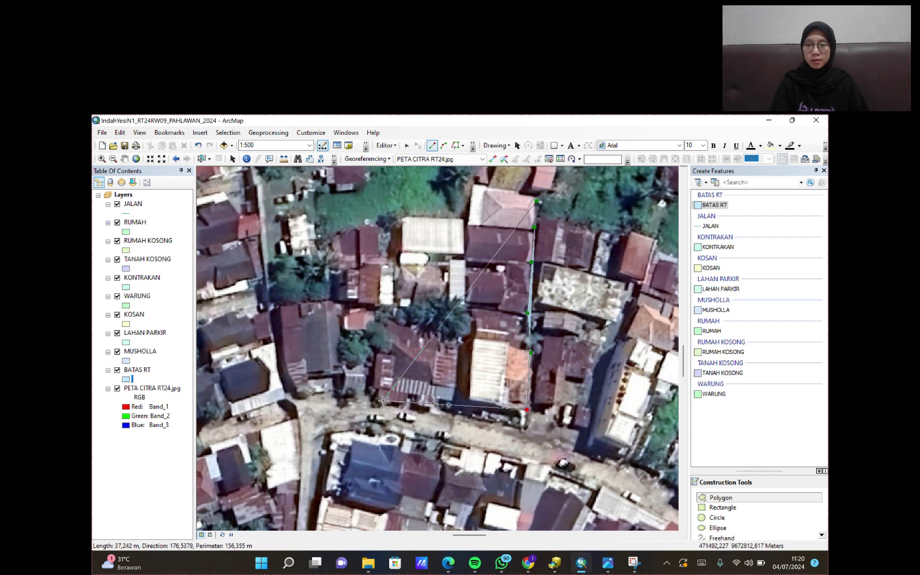
- Continue the boundary west along the road and up the left side toward the top corner
{"action": "left_click", "coordinate": [296, 392]}
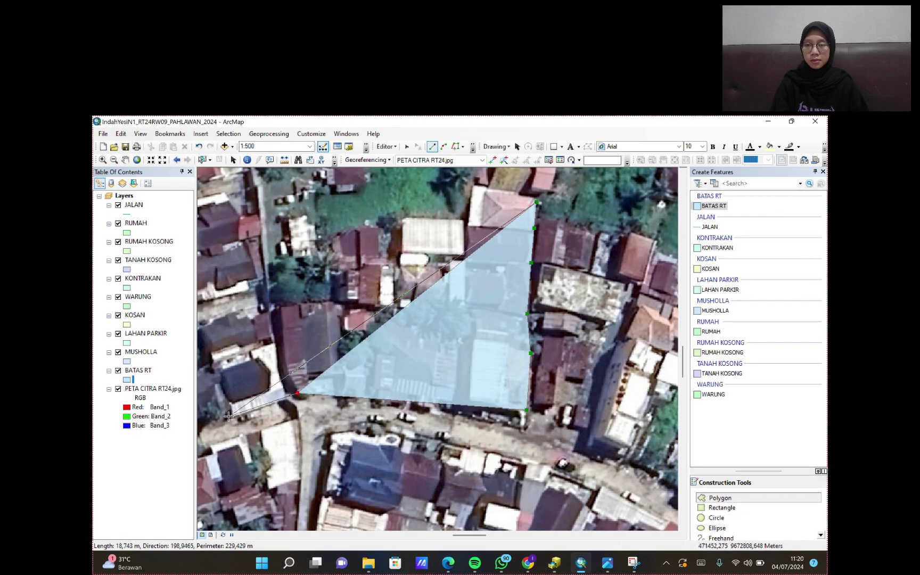
{"action": "left_click", "coordinate": [233, 417]}
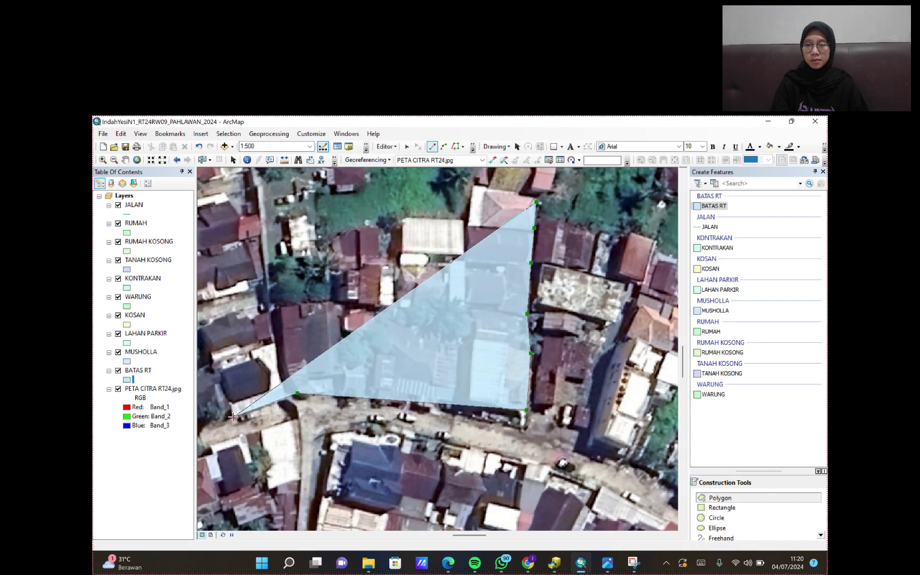
{"action": "left_click", "coordinate": [214, 365]}
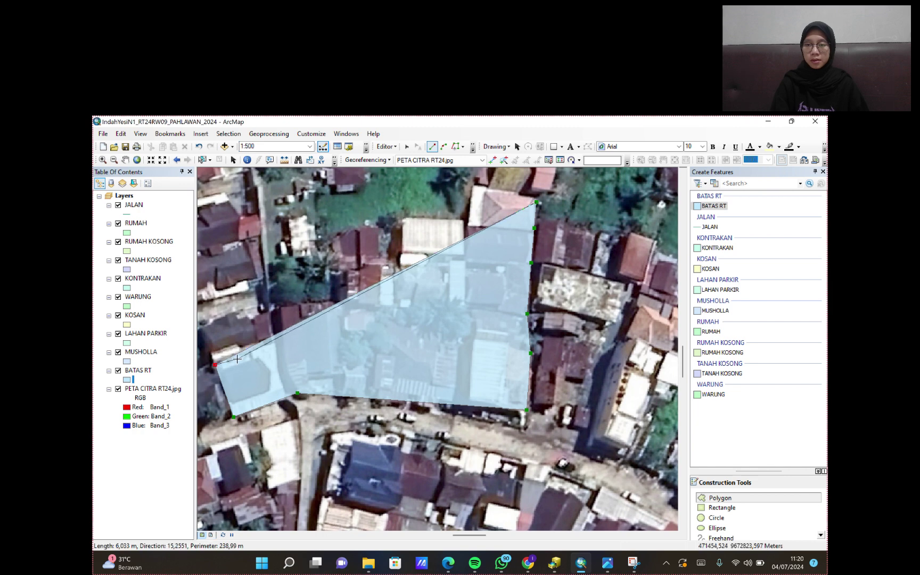
{"action": "left_click_drag", "start_coordinate": [237, 358], "coordinate": [312, 366]}
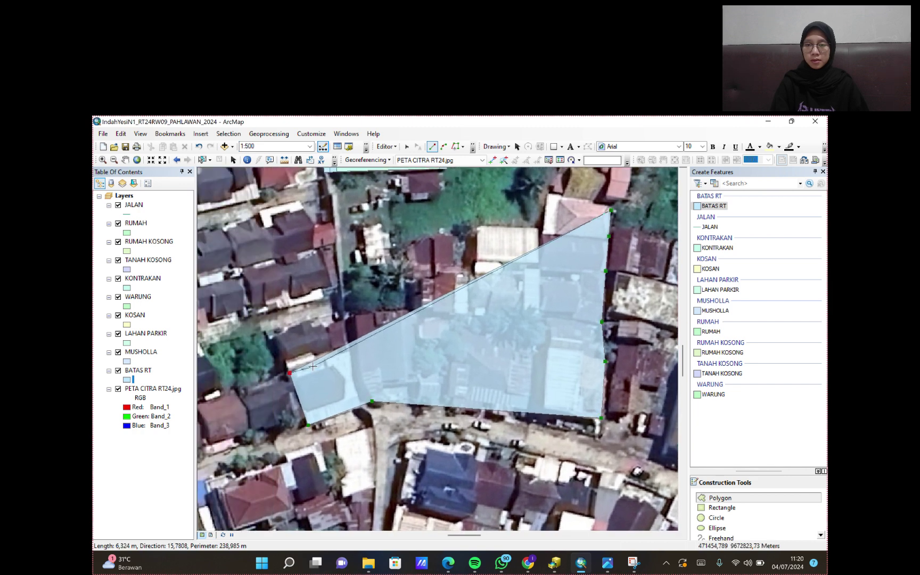
{"action": "left_click", "coordinate": [271, 336]}
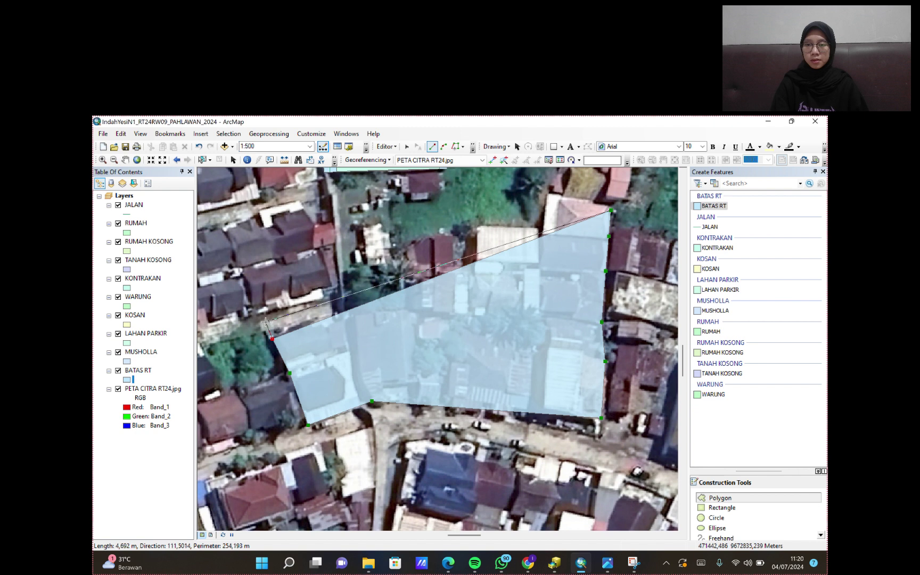
{"action": "left_click", "coordinate": [264, 315]}
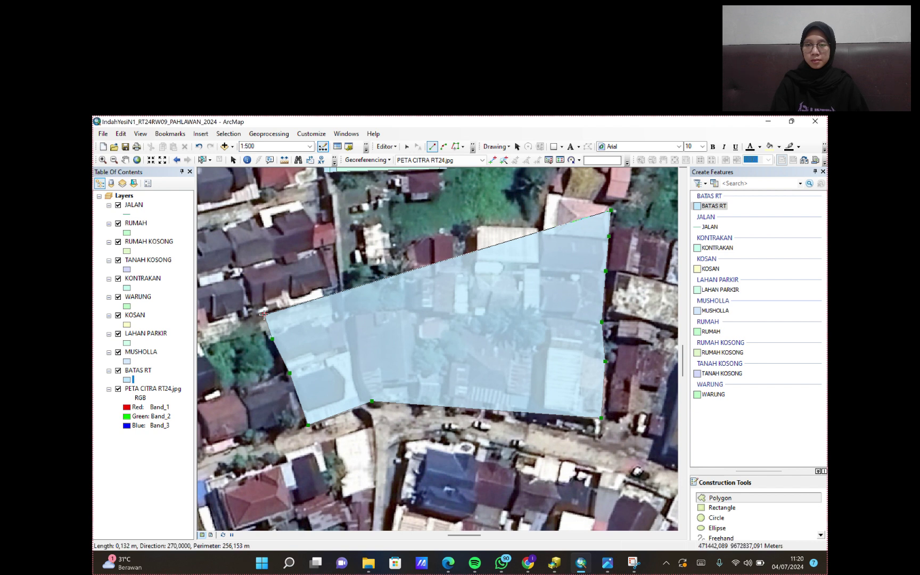
{"action": "left_click", "coordinate": [264, 314]}
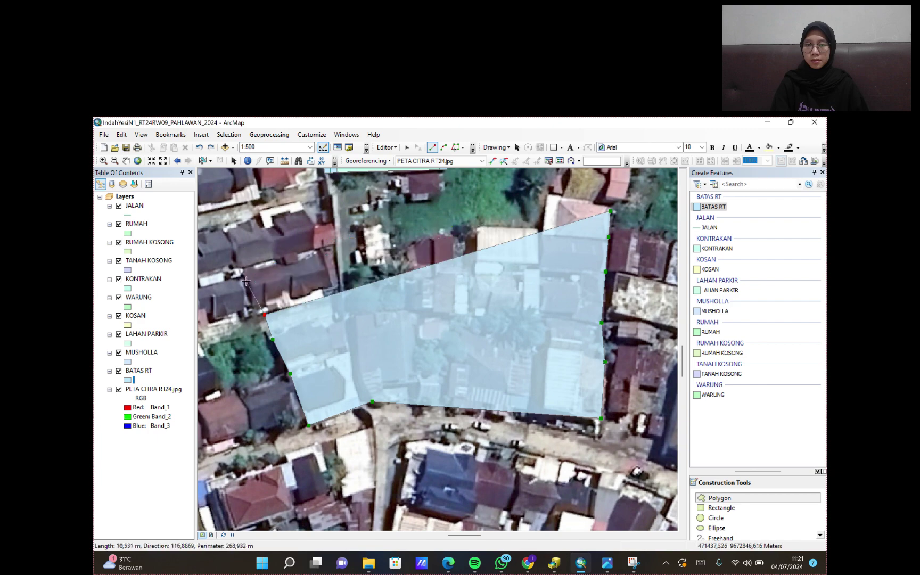
{"action": "mouse_move", "coordinate": [202, 335]}
{"action": "left_mouse_down"}
{"action": "mouse_move", "coordinate": [230, 339]}
{"action": "mouse_move", "coordinate": [346, 306]}
{"action": "left_mouse_up"}
{"action": "left_click", "coordinate": [276, 324]}
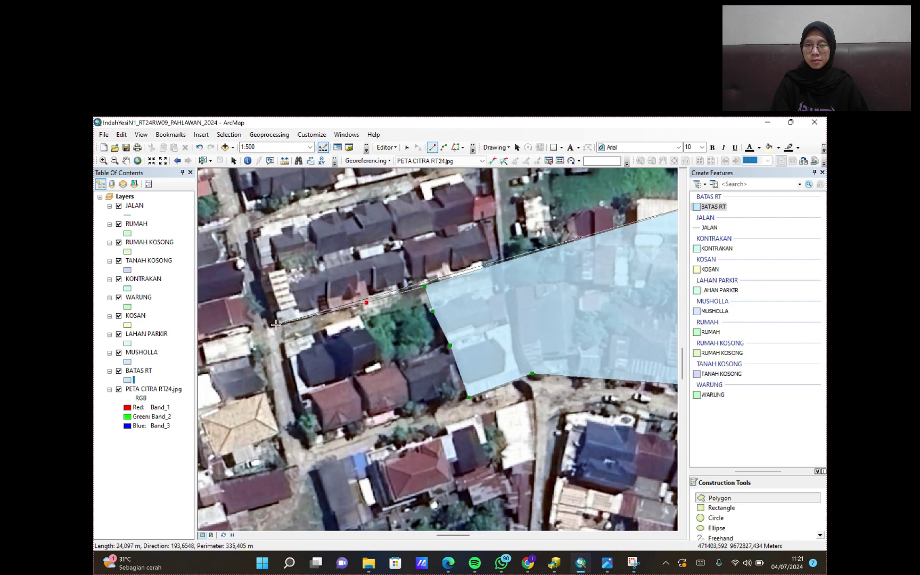
{"action": "left_click", "coordinate": [248, 230]}
{"action": "left_click", "coordinate": [244, 210]}
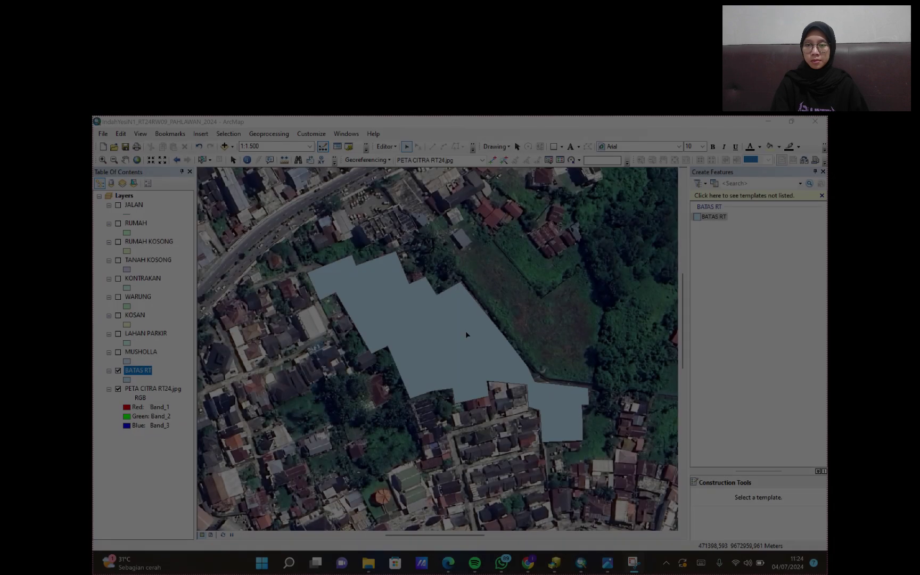
- Zoom in to about 1:150 on the house roofs, ready for RUMAH tracing
{"action": "scroll", "coordinate": [465, 326], "scroll_direction": "up", "scroll_amount": 1}
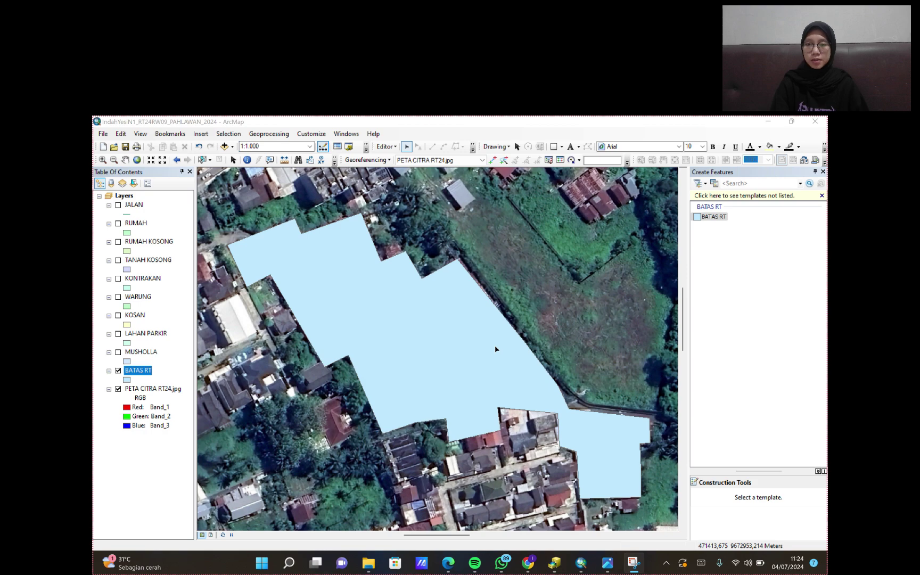
{"action": "left_click_drag", "start_coordinate": [495, 348], "coordinate": [481, 349]}
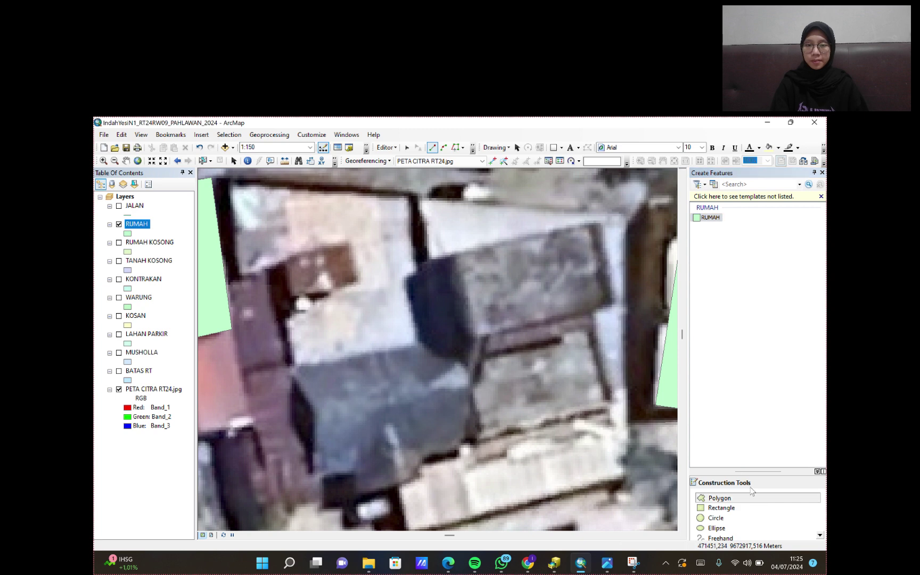
- Trace a large house roof as a RUMAH polygon and finish it with F2
{"action": "left_click", "coordinate": [627, 215]}
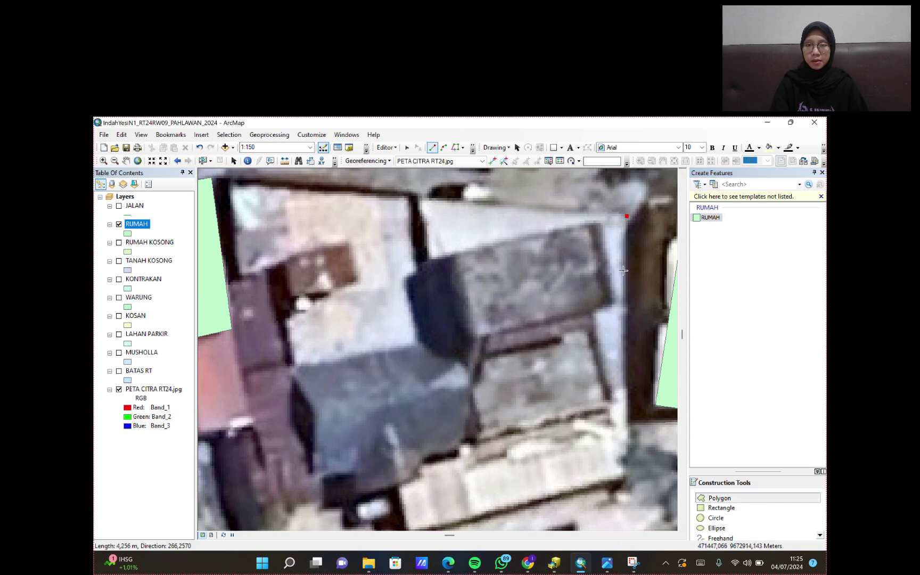
{"action": "left_click", "coordinate": [626, 455]}
{"action": "left_click", "coordinate": [613, 460]}
{"action": "left_click", "coordinate": [622, 471]}
{"action": "left_click", "coordinate": [410, 505]}
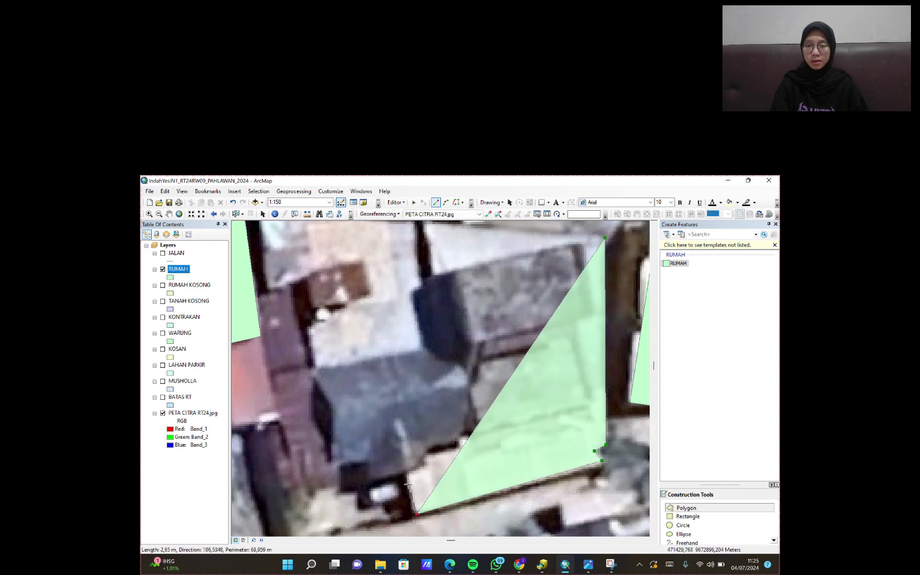
{"action": "left_click", "coordinate": [336, 406]}
{"action": "left_click", "coordinate": [309, 368]}
{"action": "left_click", "coordinate": [291, 284]}
{"action": "left_click", "coordinate": [269, 288]}
{"action": "key", "text": "Up"}
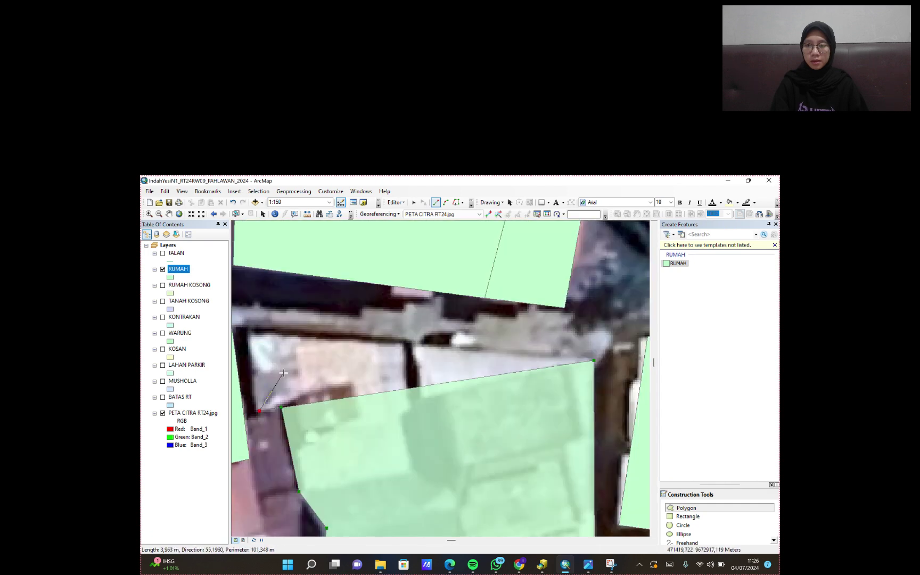
{"action": "key", "text": "F2"}
- Outline the red roof as a RUMAH KOSONG polygon
{"action": "scroll", "coordinate": [538, 410], "scroll_direction": "down", "scroll_amount": 3}
{"action": "left_click_drag", "start_coordinate": [478, 414], "coordinate": [457, 369]}
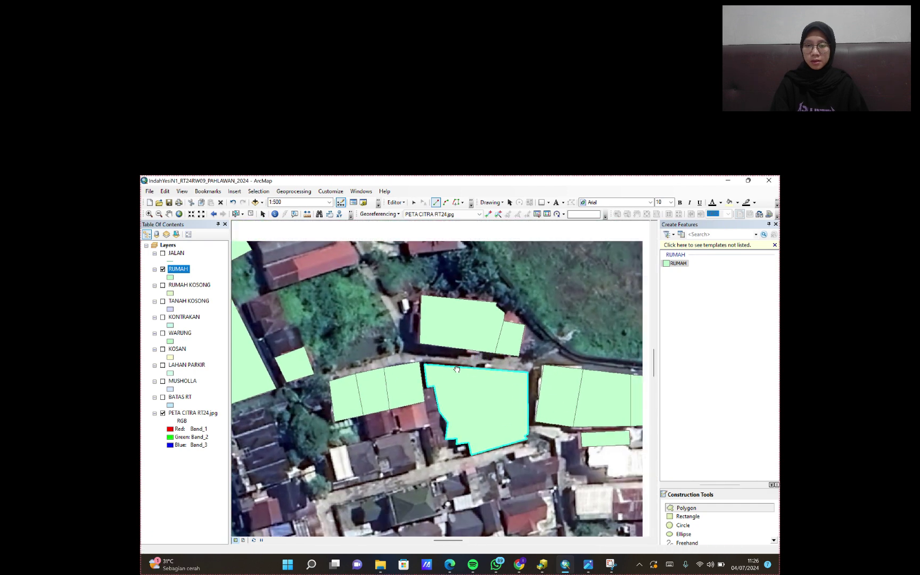
{"action": "scroll", "coordinate": [420, 319], "scroll_direction": "up", "scroll_amount": 4}
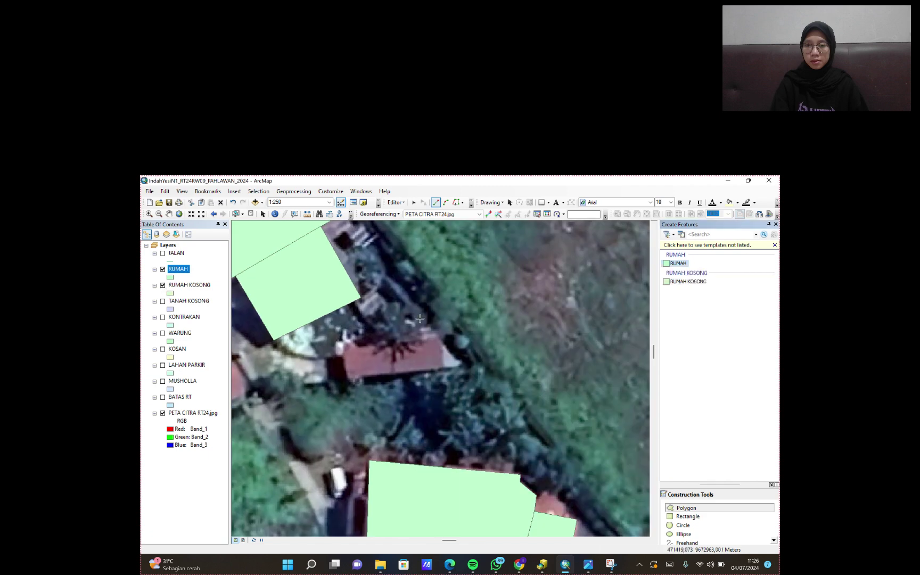
{"action": "left_click", "coordinate": [688, 281]}
{"action": "scroll", "coordinate": [346, 362], "scroll_direction": "up", "scroll_amount": 2}
{"action": "left_click", "coordinate": [350, 331]}
{"action": "left_click", "coordinate": [504, 324]}
{"action": "left_click", "coordinate": [513, 373]}
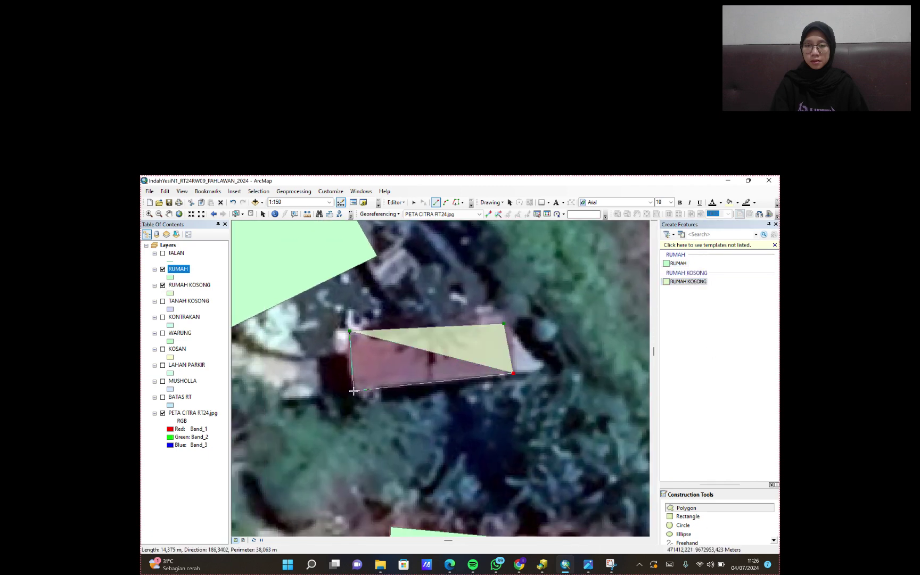
{"action": "double_click", "coordinate": [353, 391]}
- Turn on the TANAH KOSONG layer and outline the next plot
{"action": "left_click", "coordinate": [163, 301]}
{"action": "scroll", "coordinate": [450, 398], "scroll_direction": "down", "scroll_amount": 3}
{"action": "left_click_drag", "start_coordinate": [450, 398], "coordinate": [436, 338]}
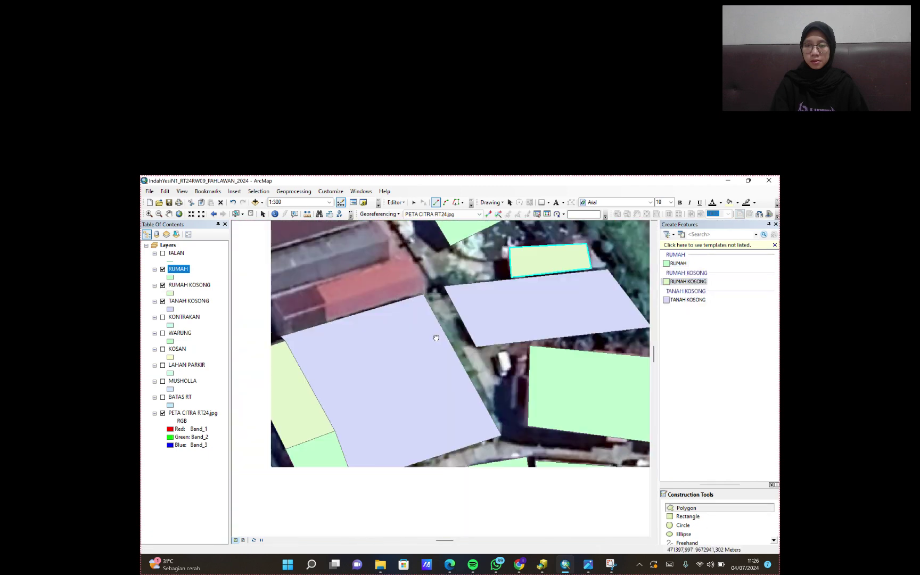
{"action": "scroll", "coordinate": [436, 338], "scroll_direction": "up", "scroll_amount": 3}
{"action": "left_click", "coordinate": [426, 284]}
{"action": "scroll", "coordinate": [481, 404], "scroll_direction": "up", "scroll_amount": 1}
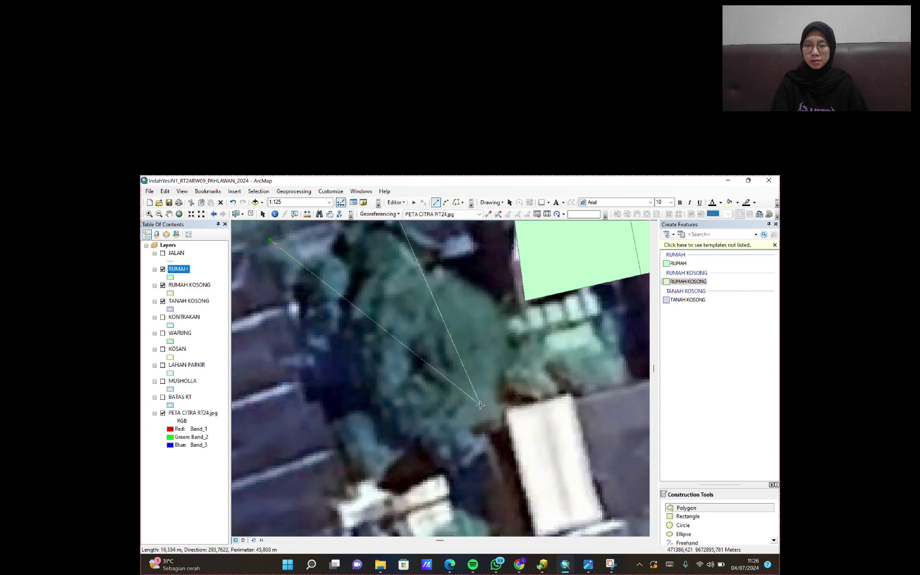
{"action": "double_click", "coordinate": [480, 405]}
- Turn on the KONTRAKAN layer and draw another polygon
{"action": "left_click", "coordinate": [163, 317]}
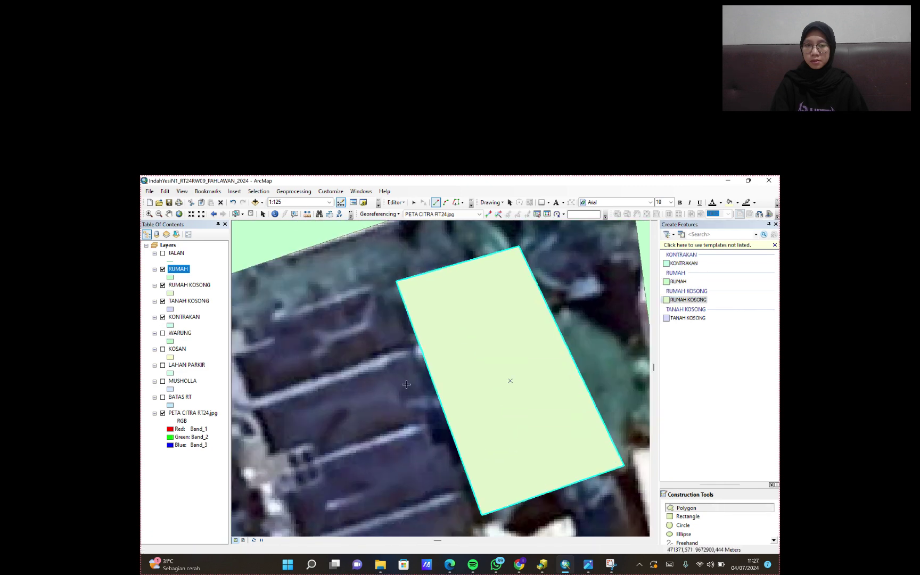
{"action": "scroll", "coordinate": [406, 383], "scroll_direction": "up", "scroll_amount": 1}
{"action": "left_click", "coordinate": [458, 294]}
{"action": "left_click", "coordinate": [540, 420]}
{"action": "double_click", "coordinate": [393, 324]}
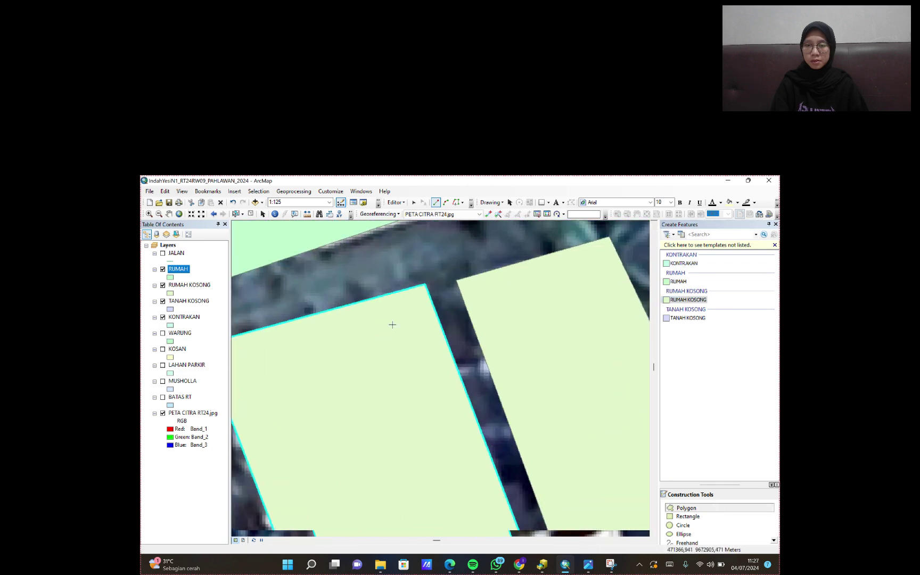
{"action": "scroll", "coordinate": [392, 324], "scroll_direction": "down", "scroll_amount": 2}
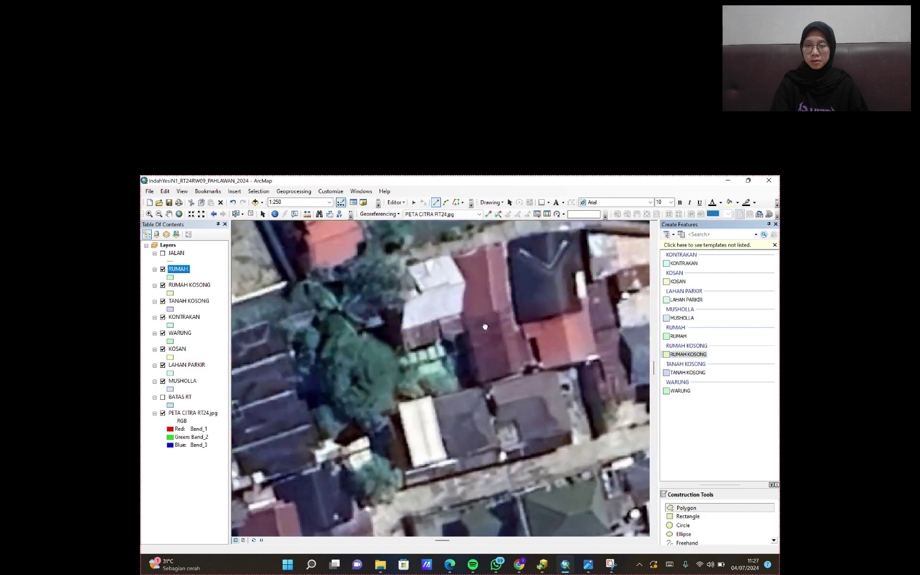
- Pan toward the house row and outline the shop as a WARUNG polygon
{"action": "key", "text": "Right"}
{"action": "key", "text": "Right"}
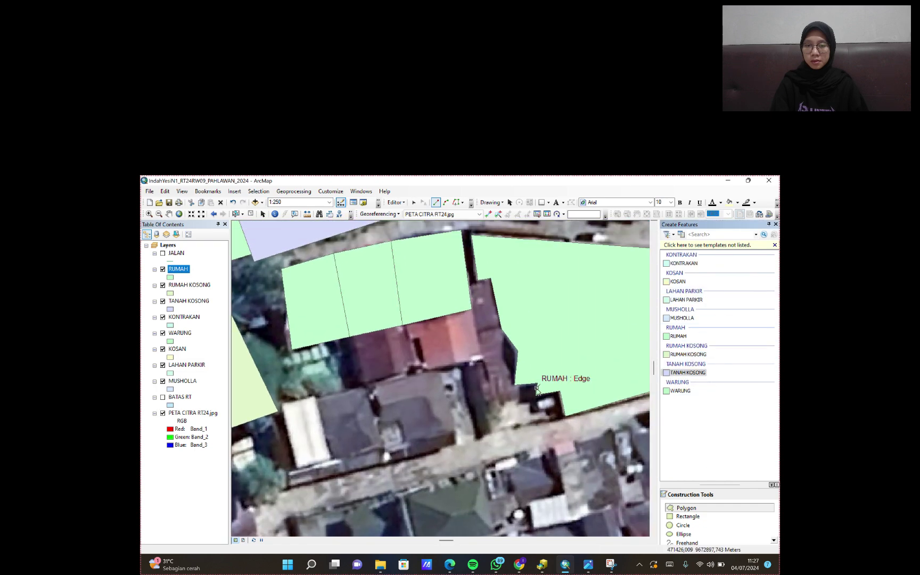
{"action": "key", "text": "Down"}
{"action": "scroll", "coordinate": [464, 366], "scroll_direction": "up", "scroll_amount": 2}
{"action": "left_click", "coordinate": [680, 390]}
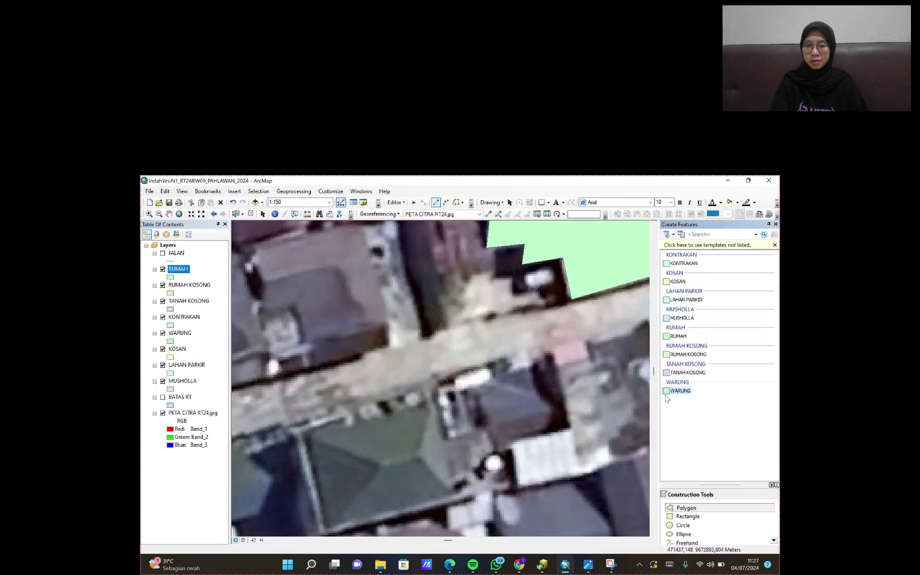
{"action": "key", "text": "Down"}
{"action": "left_click", "coordinate": [476, 370]}
{"action": "left_click", "coordinate": [527, 351]}
{"action": "left_click", "coordinate": [552, 409]}
{"action": "double_click", "coordinate": [497, 434]}
- Outline the rental building as a KONTRAKAN polygon
{"action": "left_click", "coordinate": [671, 263]}
{"action": "key", "text": "Right"}
{"action": "key", "text": "Right"}
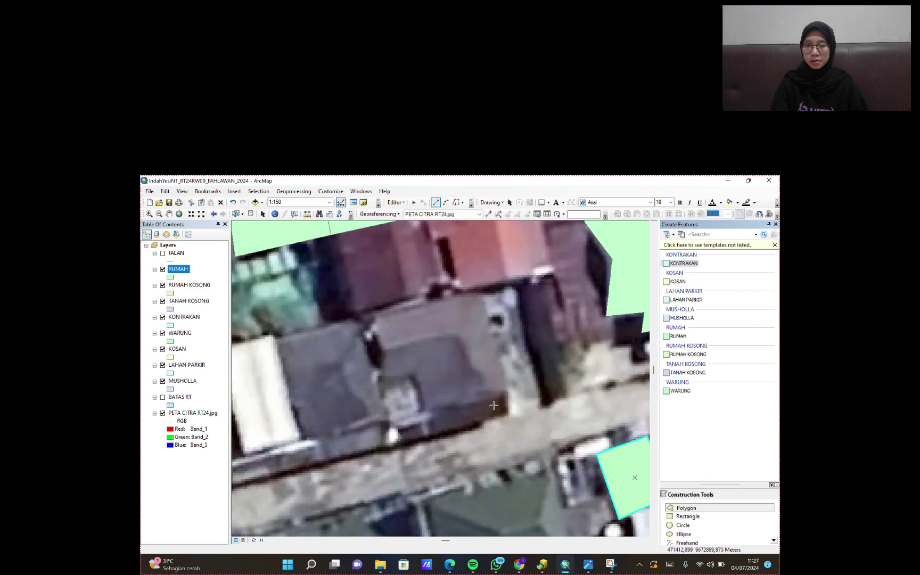
{"action": "left_click", "coordinate": [435, 266]}
{"action": "left_click", "coordinate": [641, 222]}
{"action": "left_click", "coordinate": [649, 303]}
{"action": "double_click", "coordinate": [457, 345]}
- Draw the vacant land as a TANAH KOSONG polygon, replacing a misdrawn triangle with a larger plot
{"action": "left_click", "coordinate": [687, 372]}
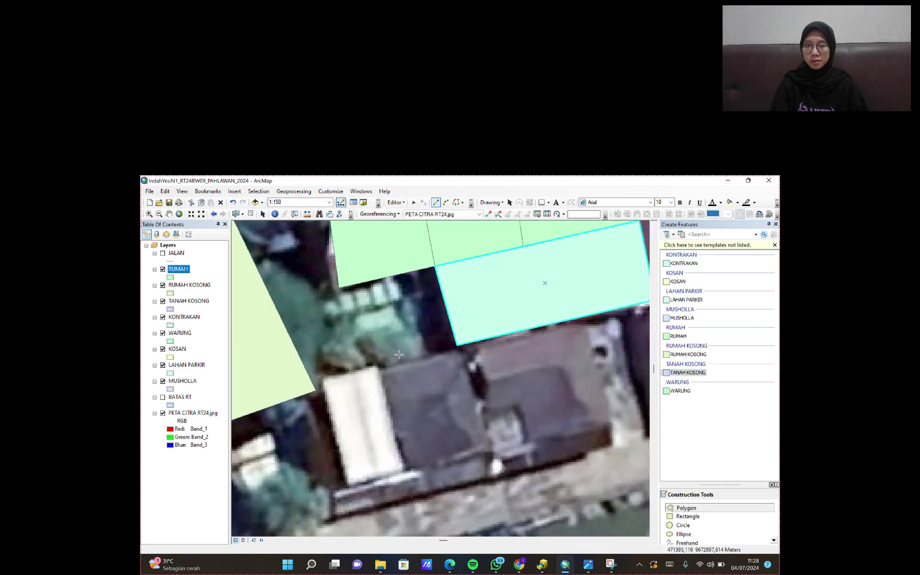
{"action": "left_click", "coordinate": [339, 288]}
{"action": "left_click", "coordinate": [305, 297]}
{"action": "left_click", "coordinate": [323, 380]}
{"action": "double_click", "coordinate": [457, 345]}
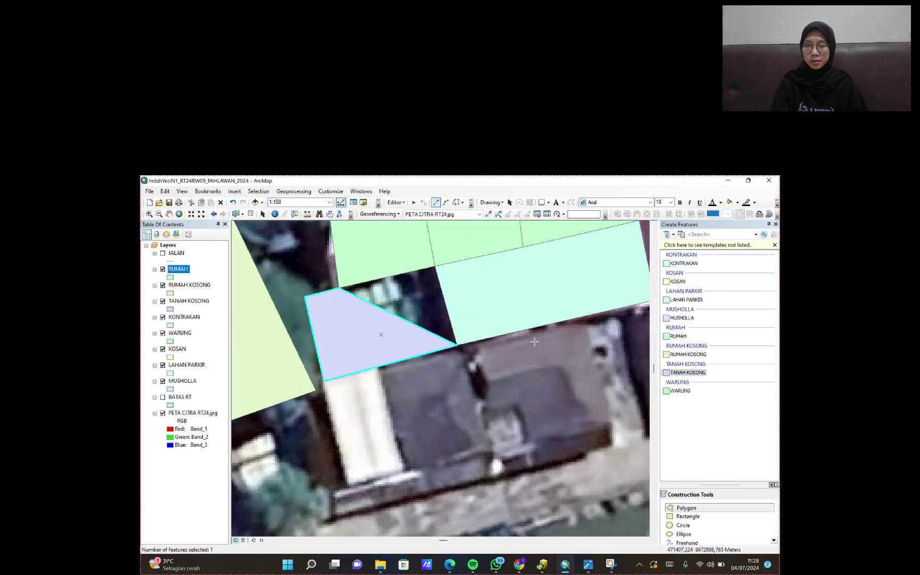
{"action": "left_click", "coordinate": [182, 302]}
{"action": "key", "text": "ctrl+z"}
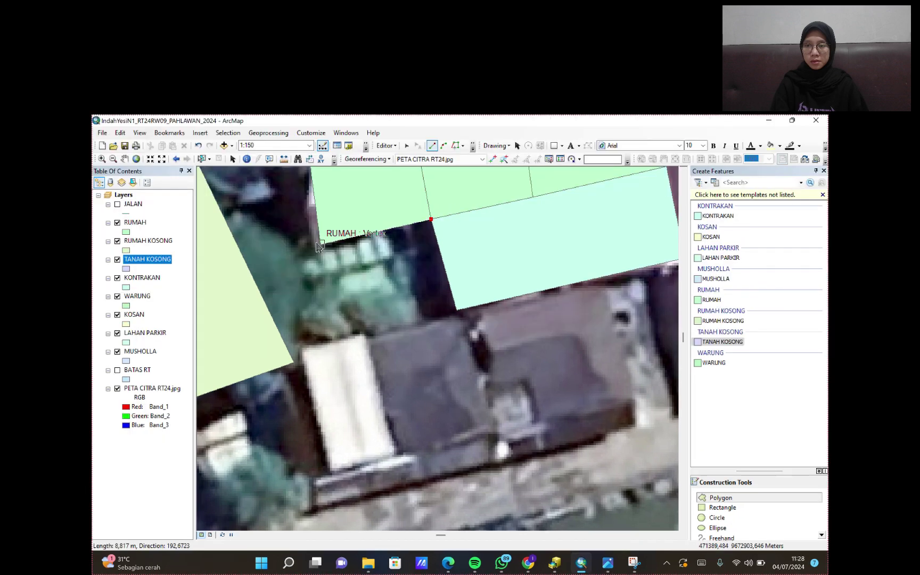
{"action": "left_click", "coordinate": [275, 306]}
{"action": "left_click", "coordinate": [434, 266]}
{"action": "left_click", "coordinate": [457, 345]}
{"action": "double_click", "coordinate": [309, 381]}
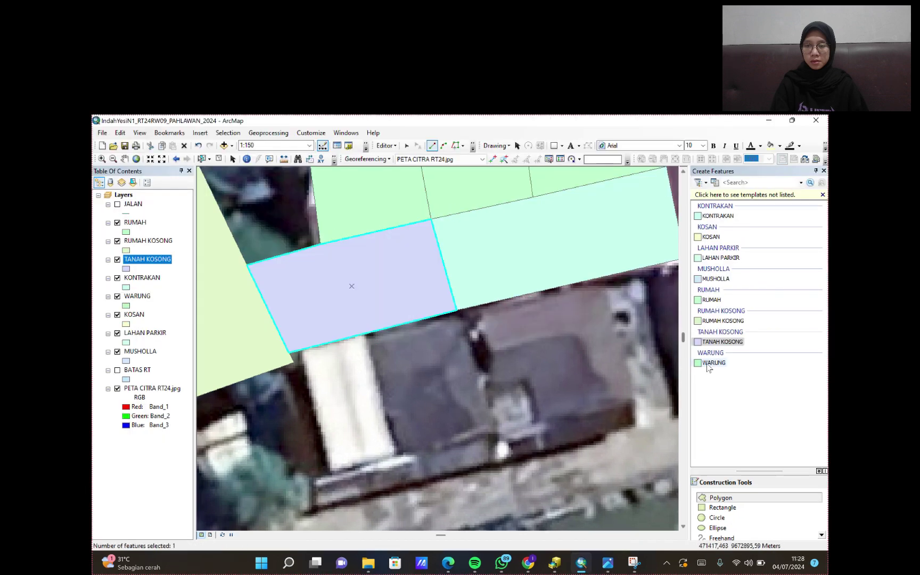
- Outline the prayer house below the vacant plot as a MUSHOLLA polygon
{"action": "left_click", "coordinate": [715, 278]}
{"action": "left_click", "coordinate": [457, 310]}
{"action": "left_click", "coordinate": [494, 424]}
{"action": "left_click", "coordinate": [401, 452]}
{"action": "double_click", "coordinate": [367, 333]}
- Outline the rental beside the MUSHOLLA as a KONTRAKAN polygon, discarding an extra sketch
{"action": "left_click", "coordinate": [717, 215]}
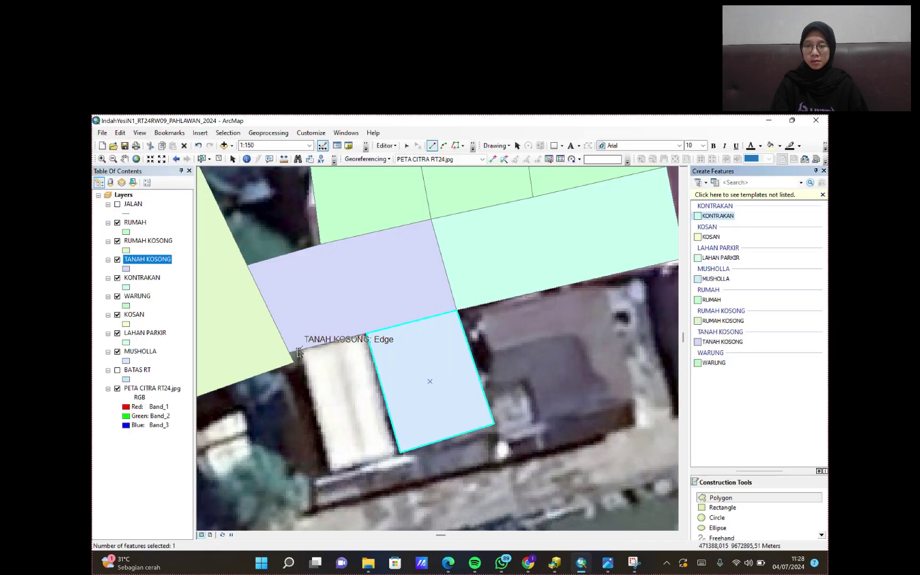
{"action": "left_click", "coordinate": [301, 350]}
{"action": "left_click", "coordinate": [331, 471]}
{"action": "left_click", "coordinate": [400, 452]}
{"action": "double_click", "coordinate": [366, 334]}
{"action": "left_click", "coordinate": [365, 334]}
{"action": "left_click", "coordinate": [302, 349]}
{"action": "key", "text": "Escape"}
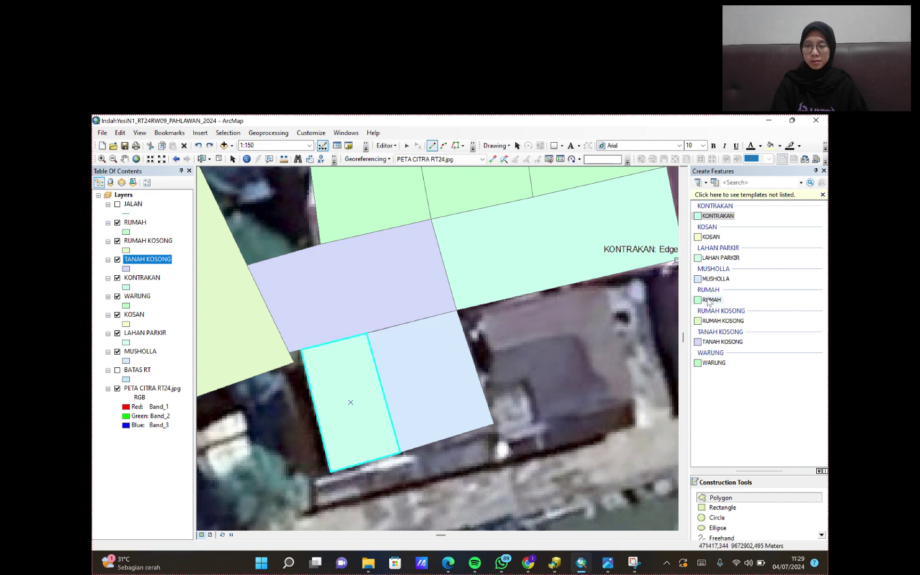
- Outline the grey-roofed house as a RUMAH polygon
{"action": "left_click", "coordinate": [711, 300]}
{"action": "left_click", "coordinate": [604, 276]}
{"action": "left_click", "coordinate": [636, 396]}
{"action": "left_click", "coordinate": [539, 422]}
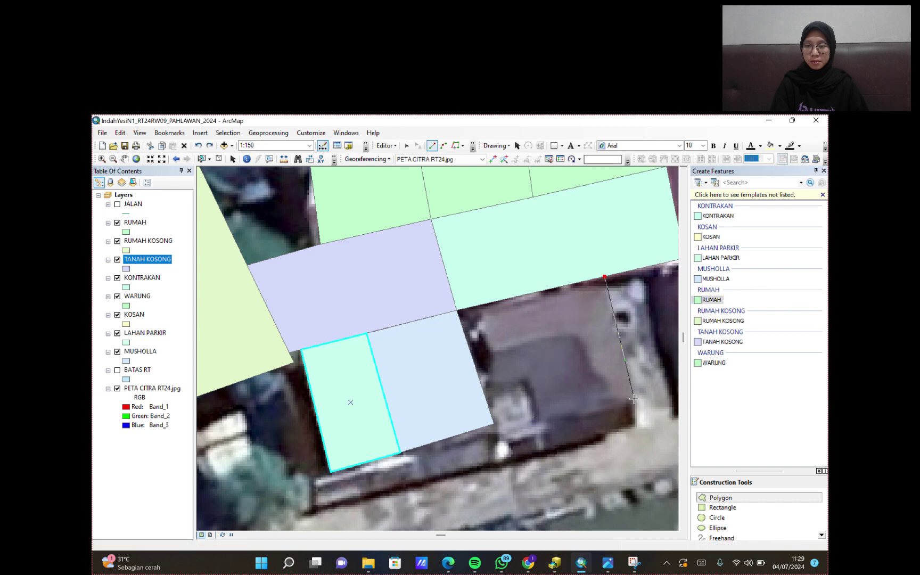
{"action": "left_click", "coordinate": [528, 380]}
{"action": "double_click", "coordinate": [483, 393]}
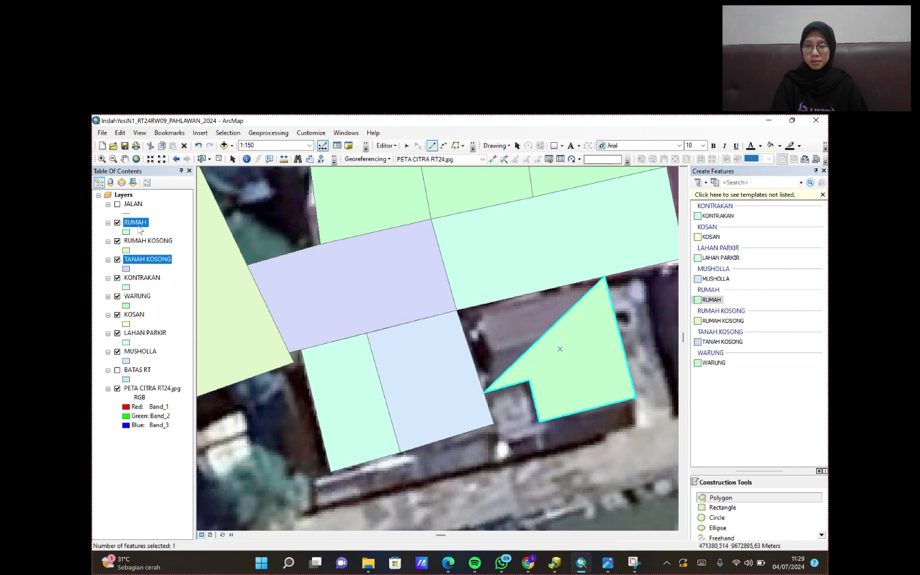
- Delete the inaccurate house polygon and retrace the roof corners more precisely
{"action": "key", "text": "Delete"}
{"action": "left_click", "coordinate": [604, 276]}
{"action": "left_click", "coordinate": [457, 311]}
{"action": "left_click", "coordinate": [482, 387]}
{"action": "left_click", "coordinate": [527, 379]}
{"action": "left_click", "coordinate": [542, 418]}
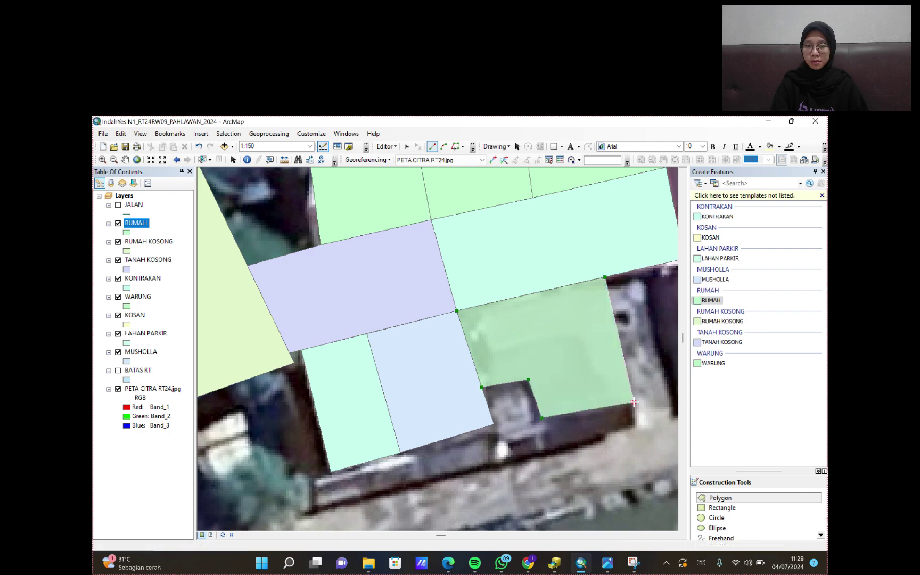
{"action": "double_click", "coordinate": [633, 402]}
- Outline the green roof and the next roof as two more RUMAH polygons
{"action": "left_click", "coordinate": [450, 337]}
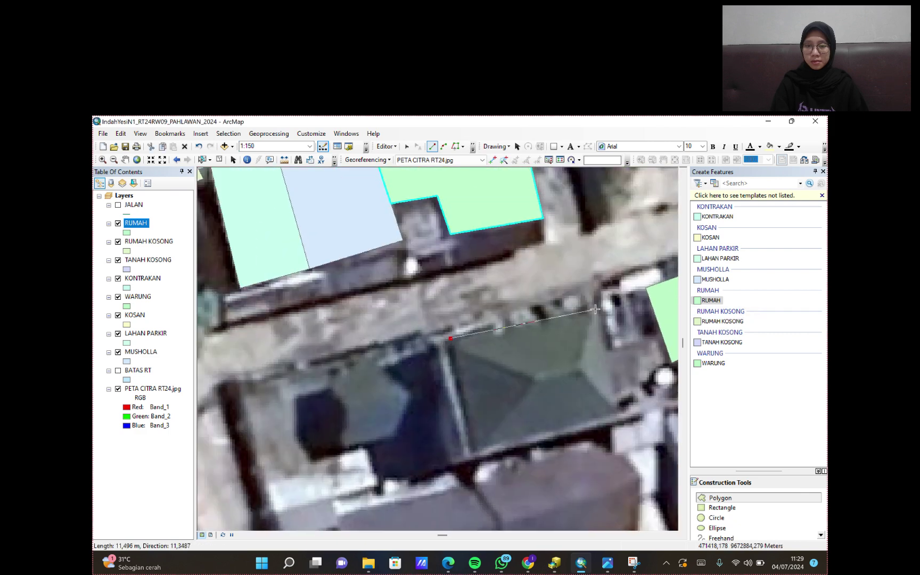
{"action": "left_click", "coordinate": [595, 309]}
{"action": "left_click", "coordinate": [620, 421]}
{"action": "double_click", "coordinate": [471, 459]}
{"action": "left_click", "coordinate": [554, 289]}
{"action": "left_click", "coordinate": [335, 336]}
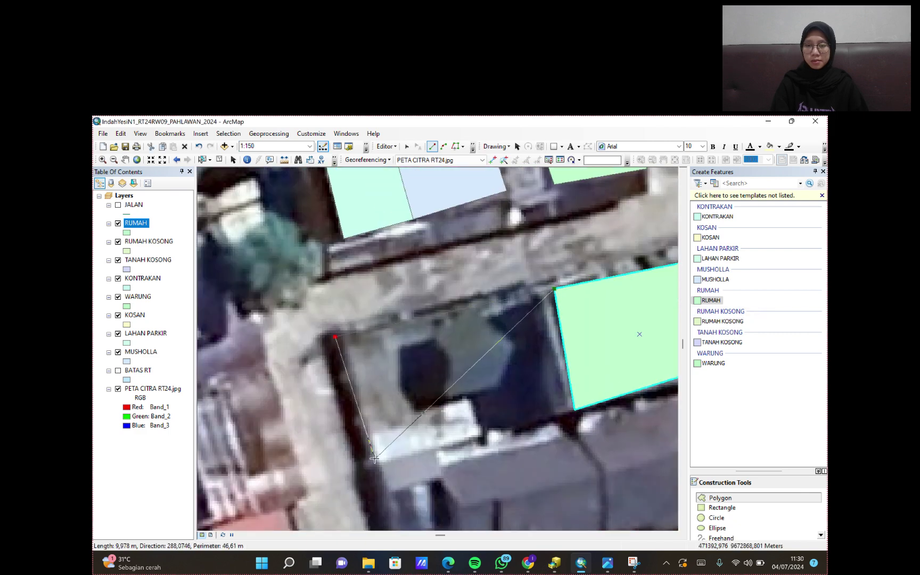
{"action": "double_click", "coordinate": [374, 458]}
{"action": "scroll", "coordinate": [511, 371], "scroll_direction": "down", "scroll_amount": 5}
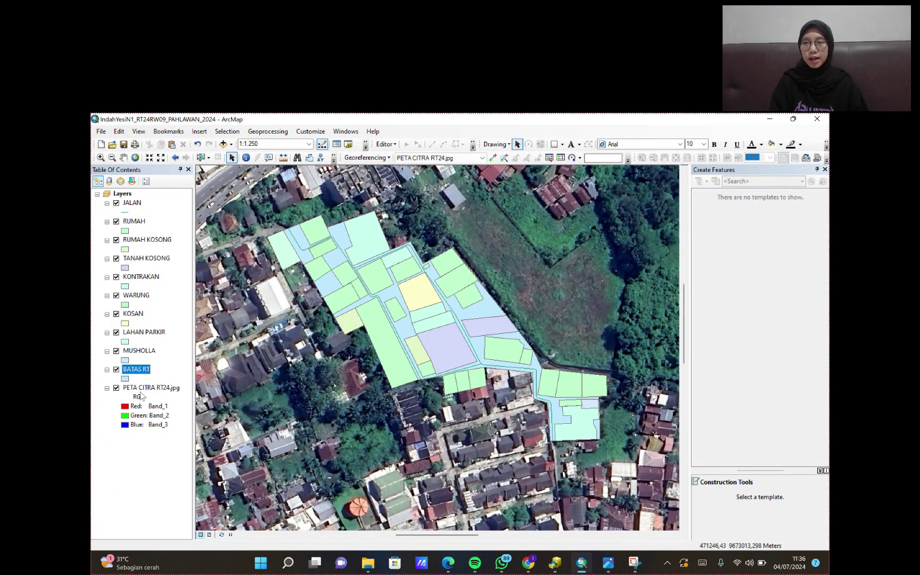
- Open the BATAS RT attribute table and add a Text field for the owner name, Nama Pemilik
{"action": "right_click", "coordinate": [143, 375]}
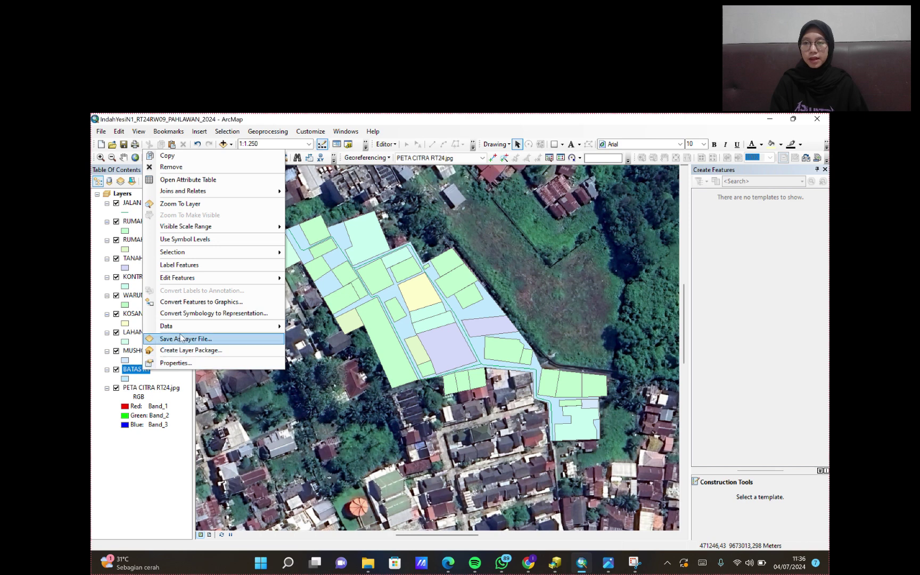
{"action": "left_click", "coordinate": [186, 180]}
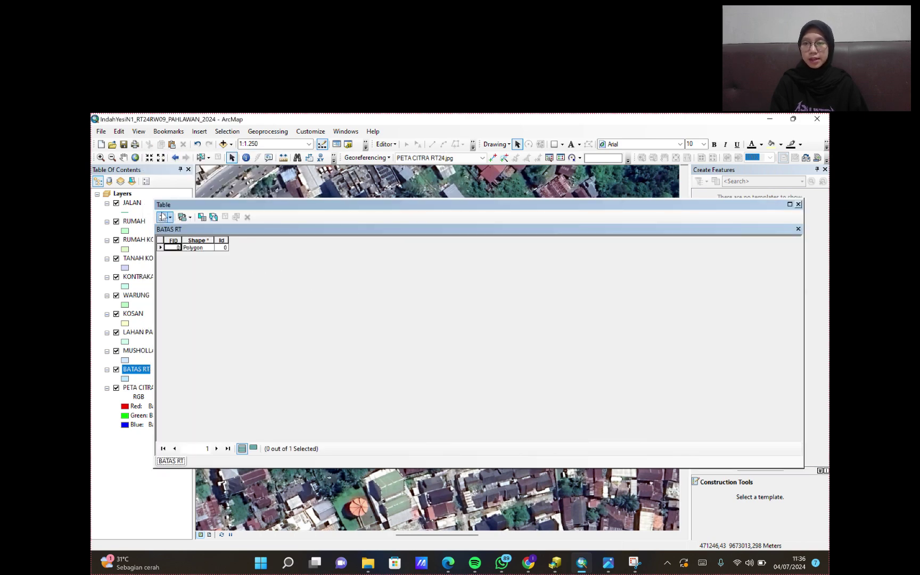
{"action": "left_click", "coordinate": [162, 217]}
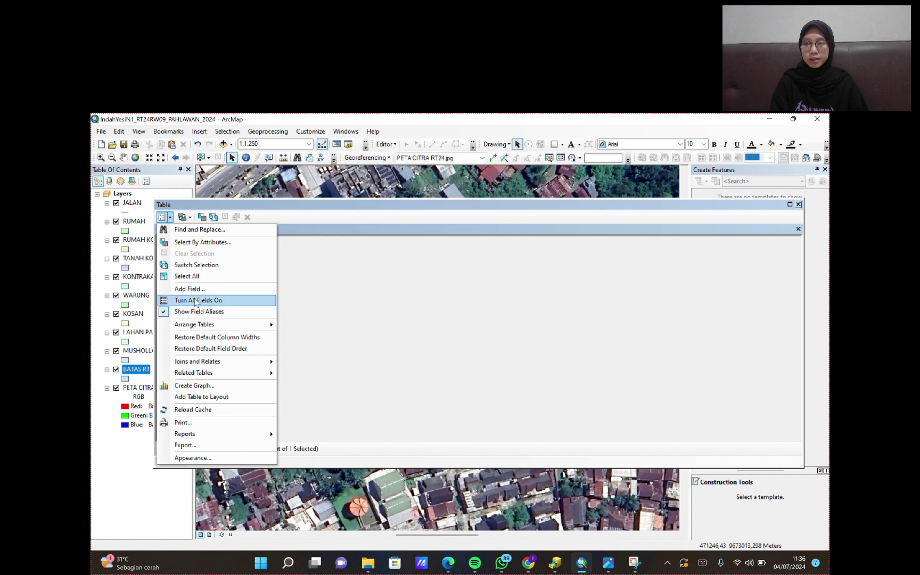
{"action": "left_click", "coordinate": [198, 289]}
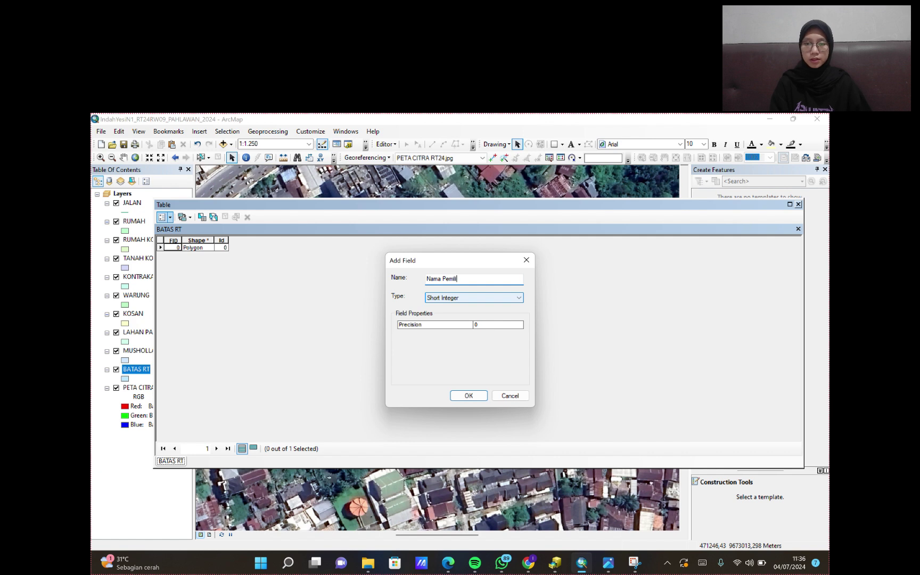
{"action": "left_click", "coordinate": [475, 297]}
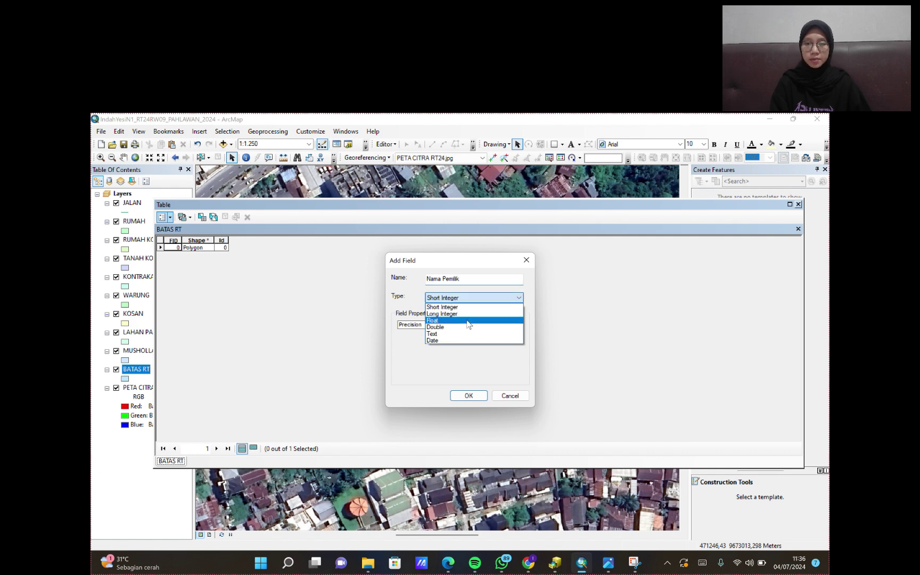
{"action": "left_click", "coordinate": [458, 336]}
{"action": "left_click", "coordinate": [469, 396]}
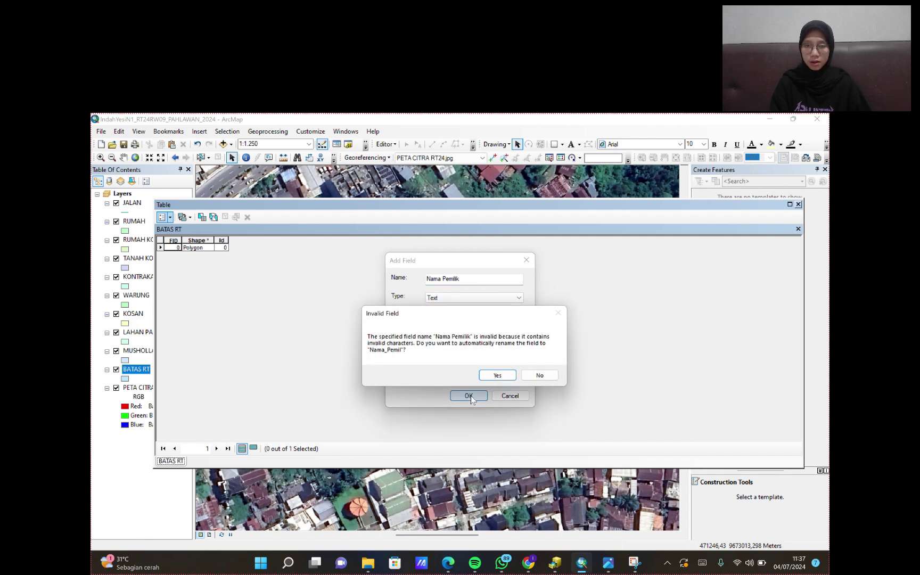
- Accept the shortened Nama_Pemil field name and add a Pekerjaan text field
{"action": "left_click", "coordinate": [497, 375]}
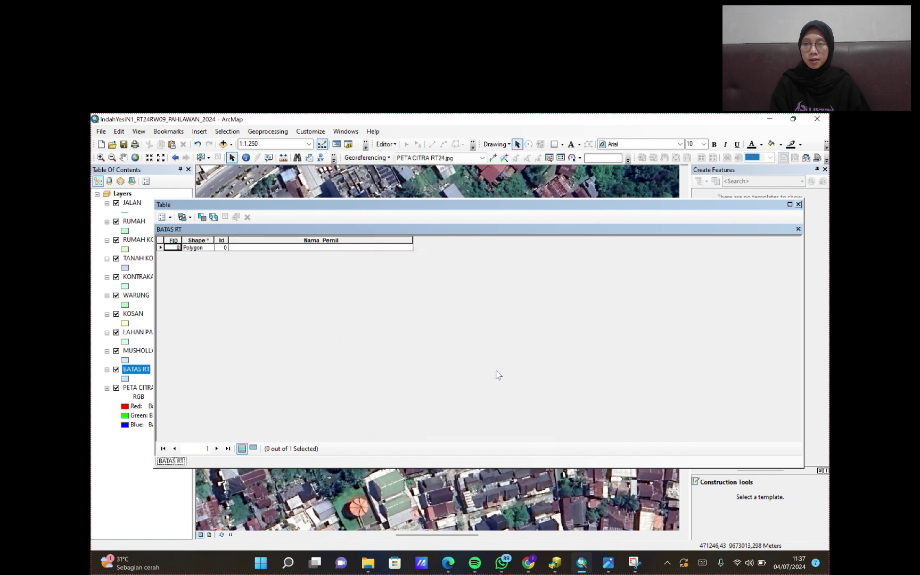
{"action": "left_click", "coordinate": [170, 217]}
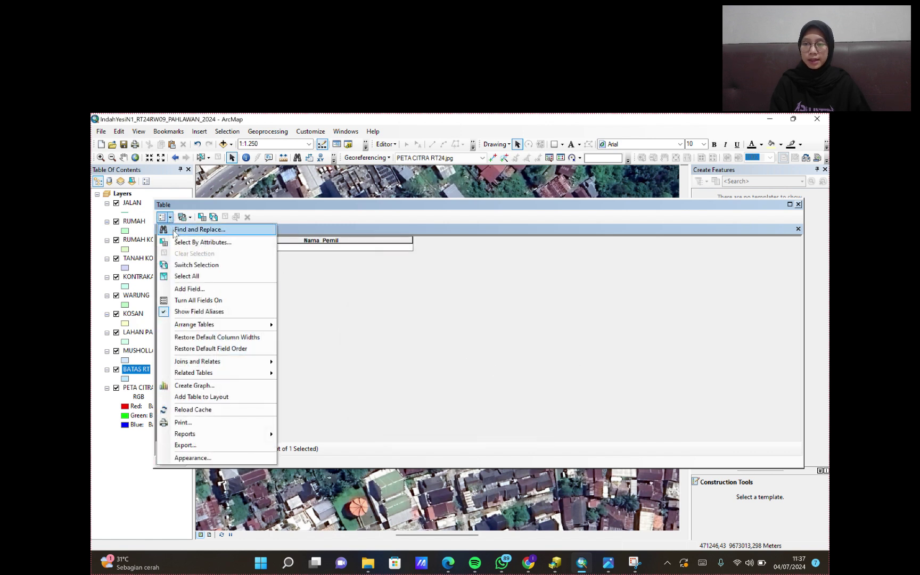
{"action": "left_click", "coordinate": [211, 288]}
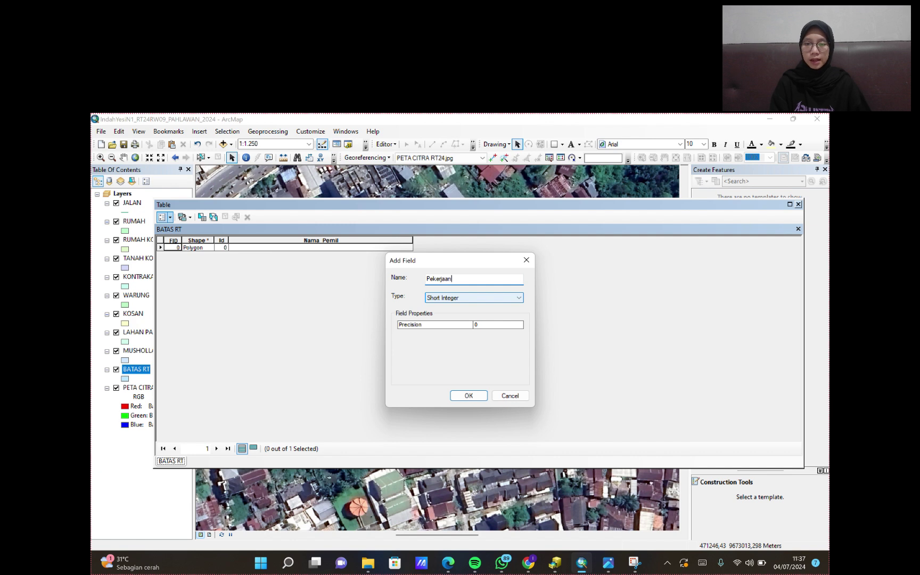
{"action": "left_click", "coordinate": [470, 298]}
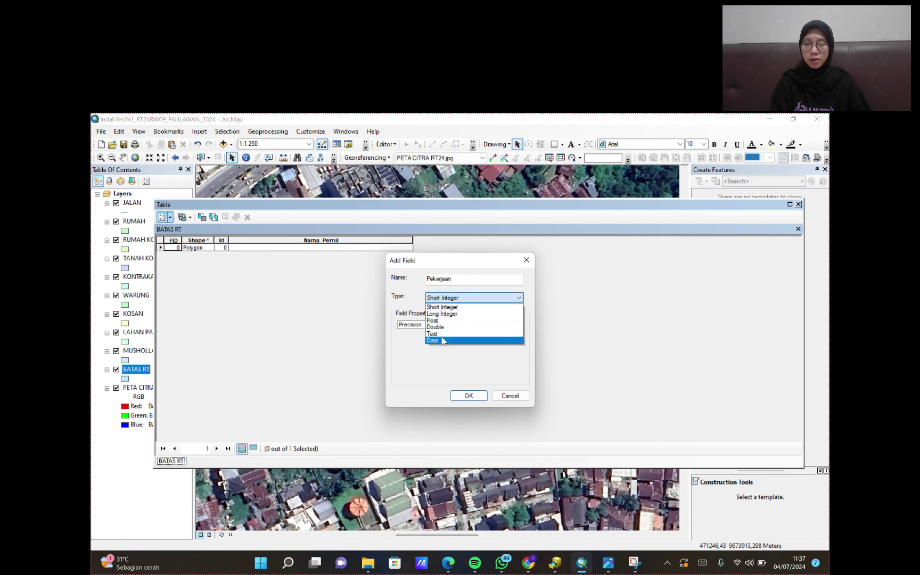
{"action": "left_click", "coordinate": [455, 328]}
{"action": "left_click", "coordinate": [476, 400]}
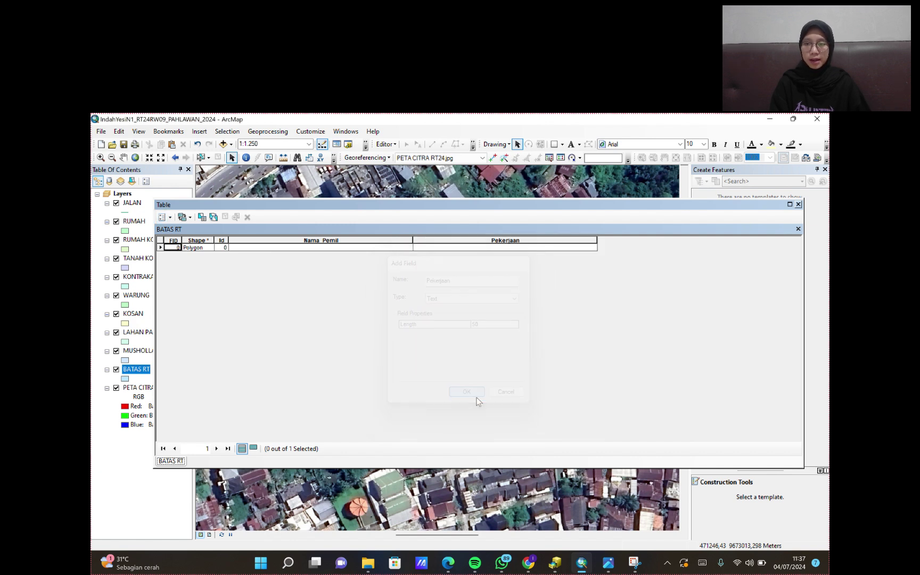
- Add a text field named ALamat for the address
{"action": "left_click", "coordinate": [163, 217]}
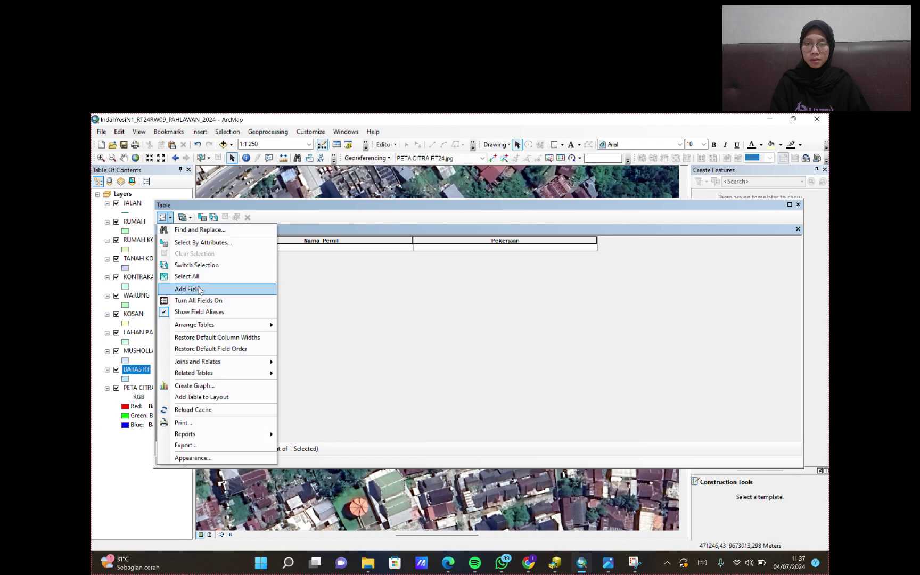
{"action": "left_click", "coordinate": [192, 290]}
{"action": "type", "text": "ALamat"}
{"action": "left_click", "coordinate": [470, 298]}
{"action": "left_click", "coordinate": [455, 334]}
{"action": "left_click", "coordinate": [468, 396]}
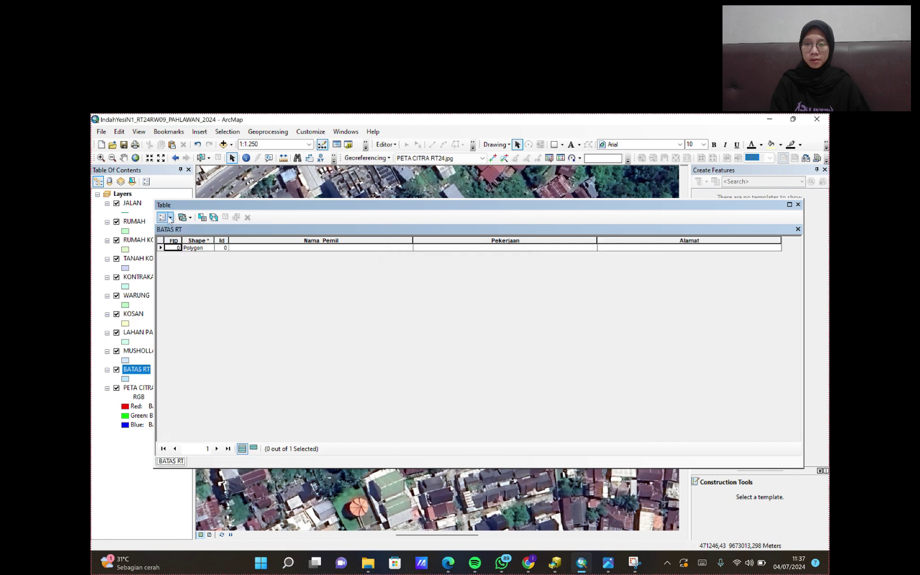
- Add a text field named Foto for the photo
{"action": "left_click", "coordinate": [164, 217]}
{"action": "left_click", "coordinate": [191, 290]}
{"action": "type", "text": "Foto"}
{"action": "left_click", "coordinate": [470, 299]}
{"action": "left_click", "coordinate": [455, 334]}
{"action": "left_click", "coordinate": [469, 395]}
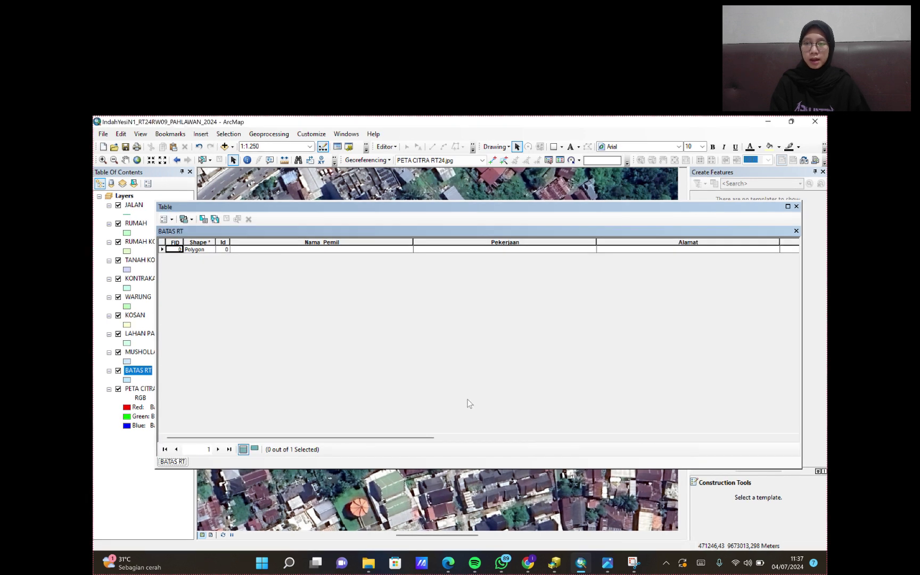
- Add a Float field named Luas for the area
{"action": "left_click", "coordinate": [170, 221]}
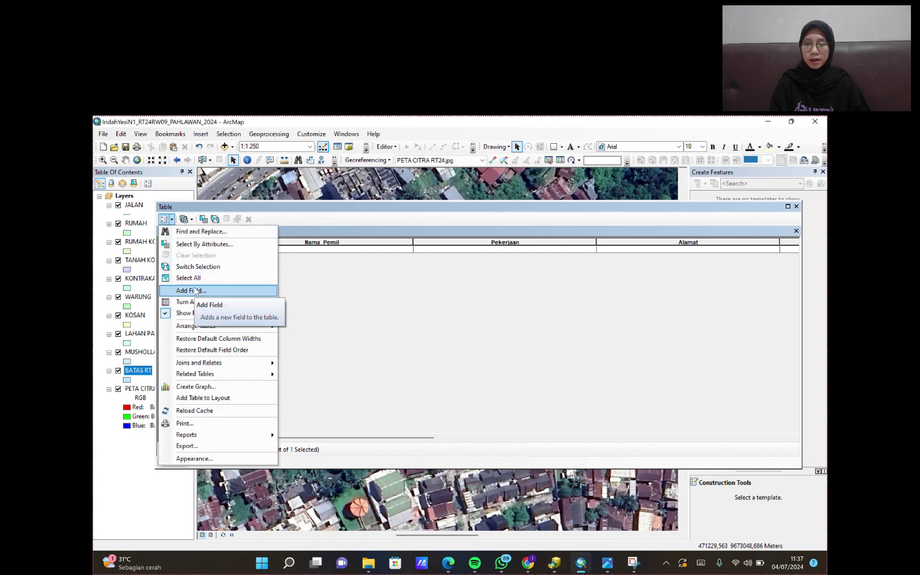
{"action": "left_click", "coordinate": [195, 291]}
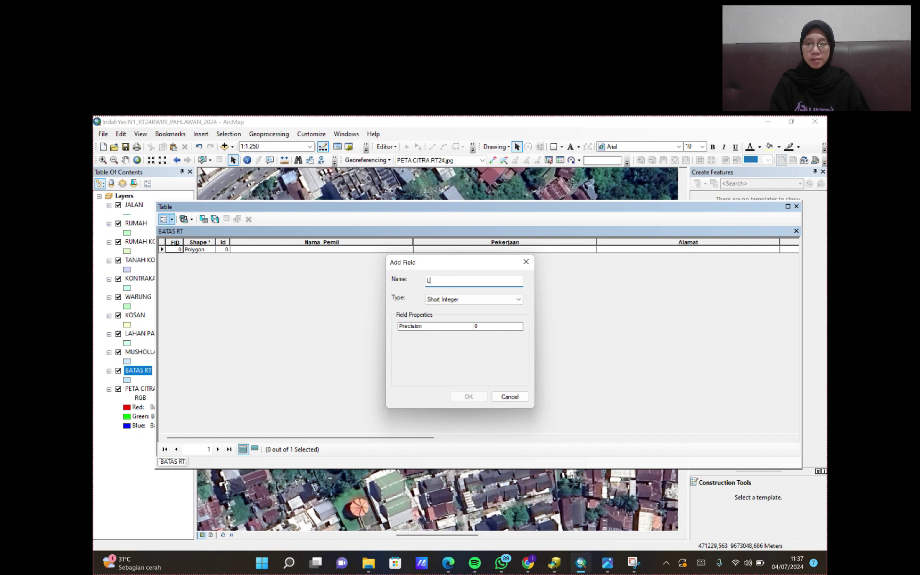
{"action": "left_click", "coordinate": [452, 299]}
{"action": "left_click", "coordinate": [447, 323]}
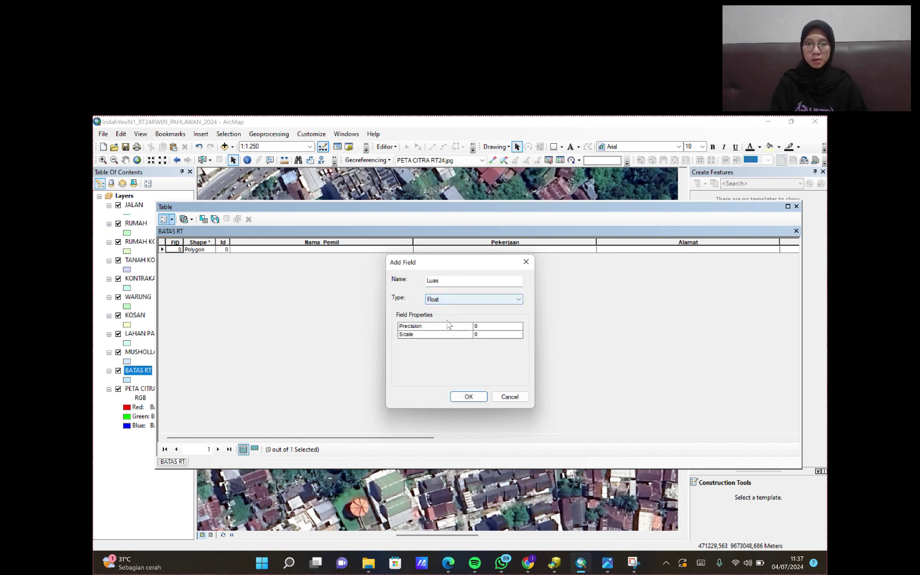
{"action": "left_click", "coordinate": [467, 396]}
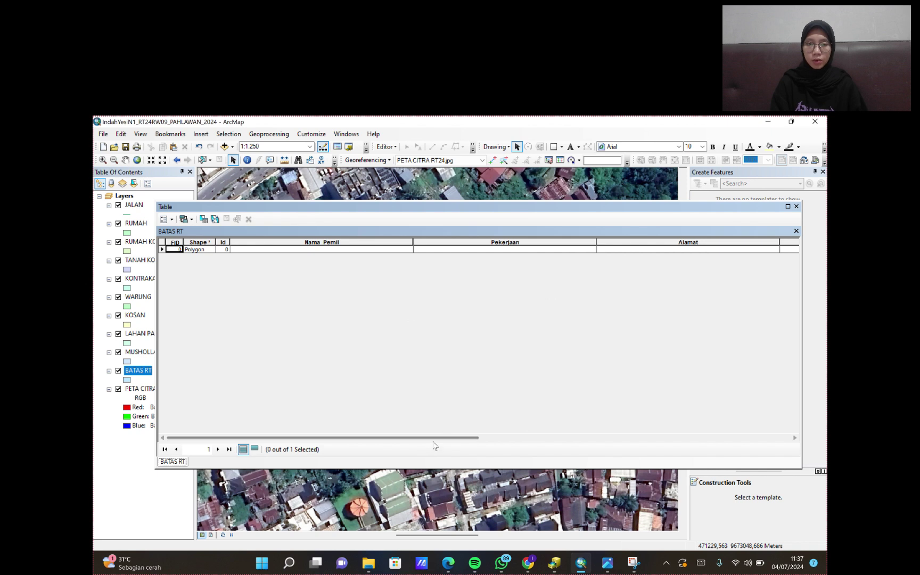
{"action": "left_click_drag", "start_coordinate": [434, 438], "coordinate": [738, 437]}
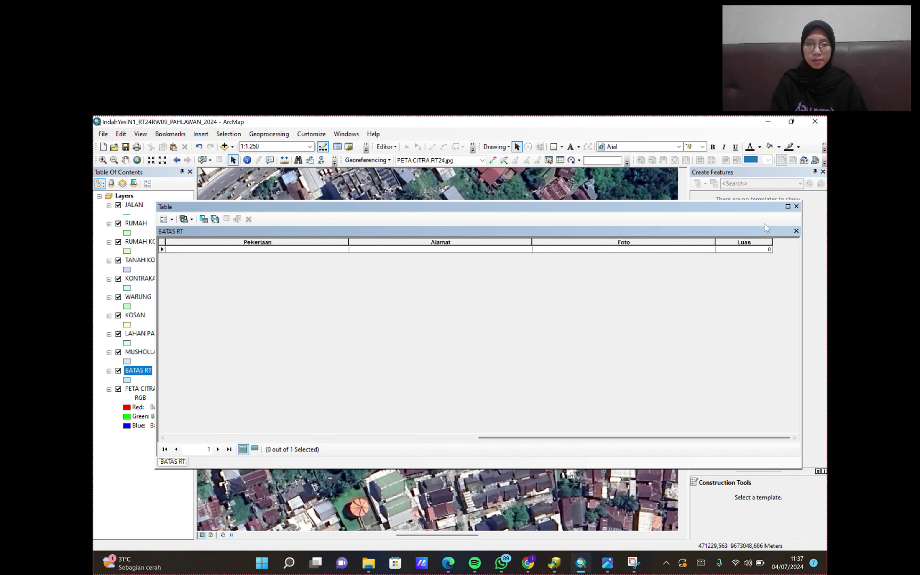
- Calculate the Luas column as polygon area in square meters, giving 11897,7
{"action": "right_click", "coordinate": [761, 243]}
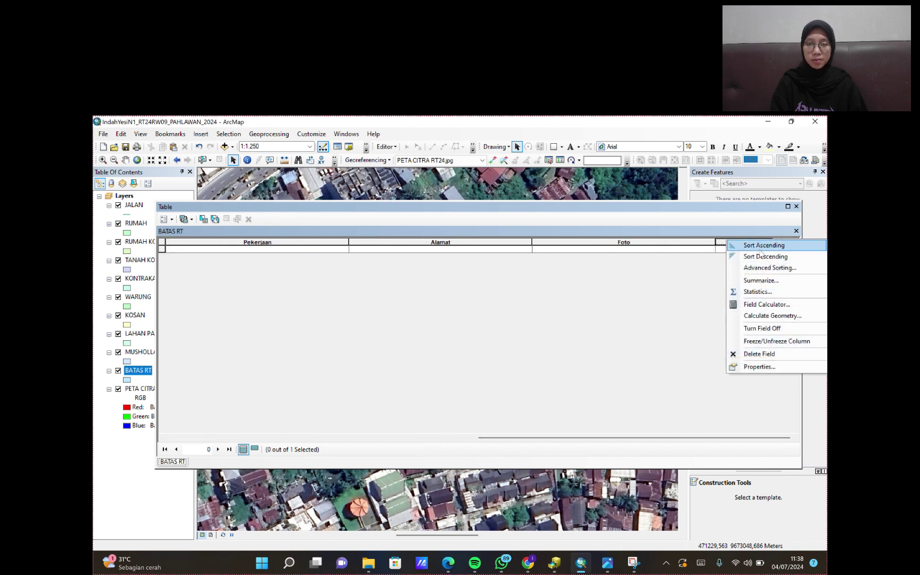
{"action": "left_click", "coordinate": [754, 314]}
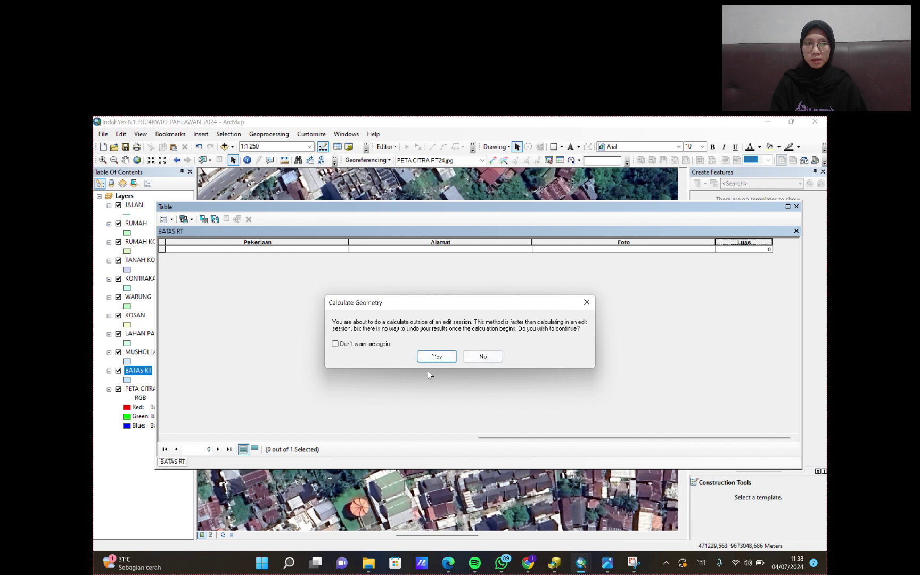
{"action": "left_click", "coordinate": [434, 356]}
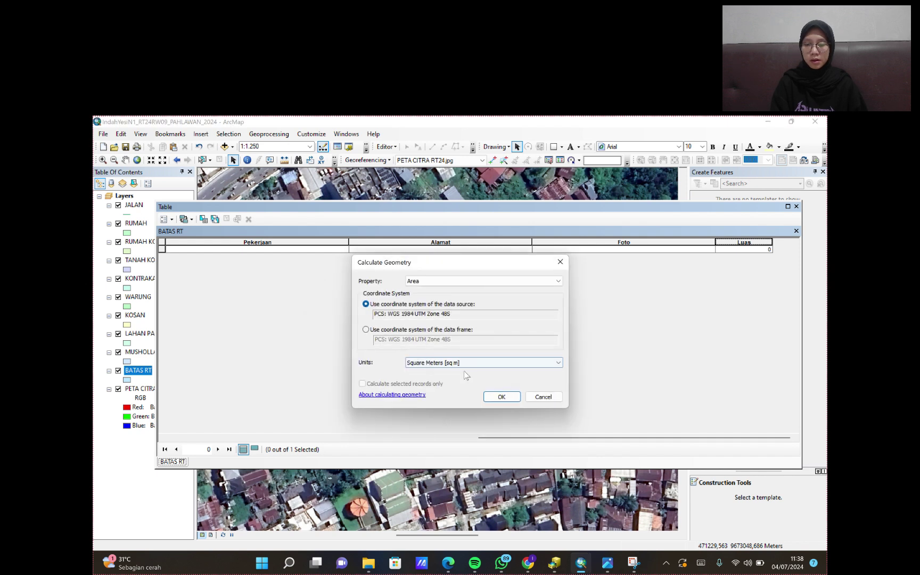
{"action": "left_click", "coordinate": [493, 389]}
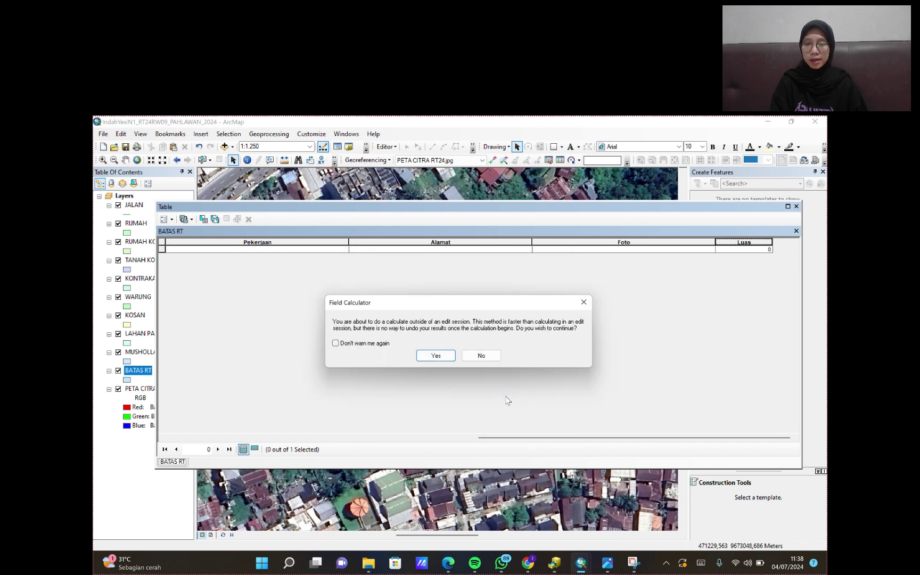
{"action": "left_click", "coordinate": [431, 357]}
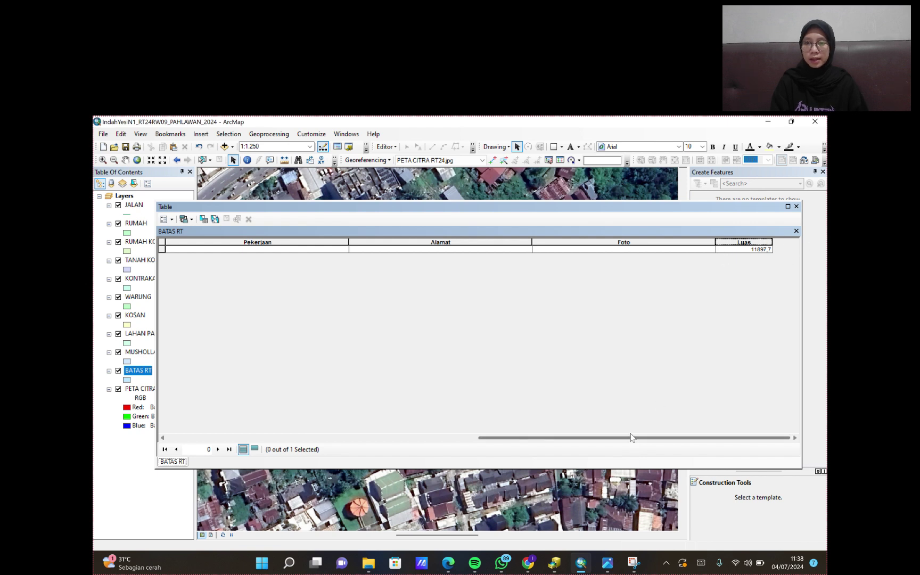
{"action": "left_click_drag", "start_coordinate": [630, 439], "coordinate": [319, 438]}
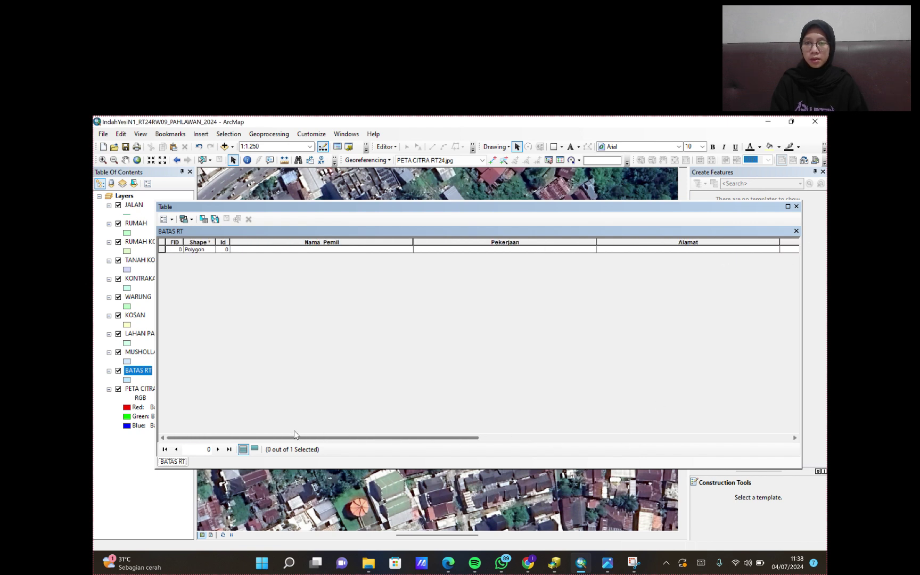
{"action": "left_click", "coordinate": [314, 249]}
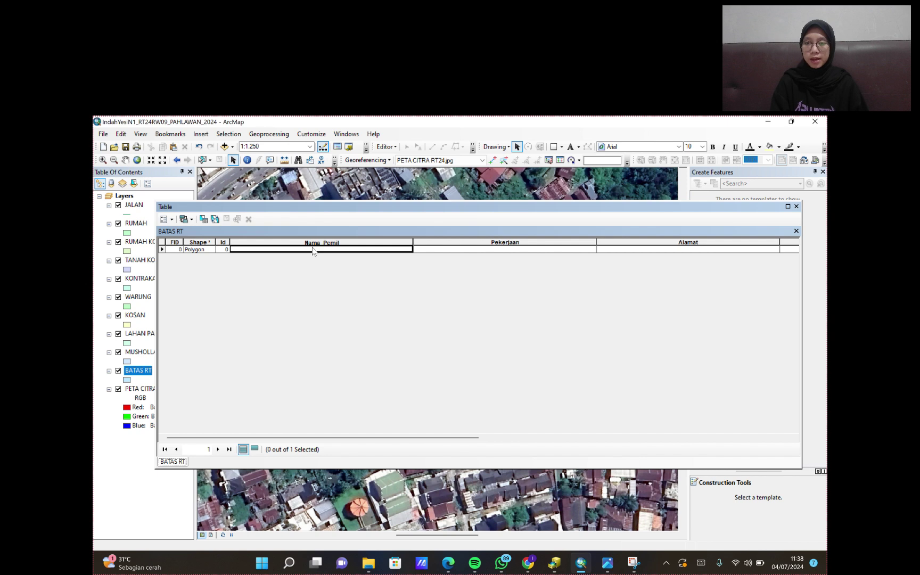
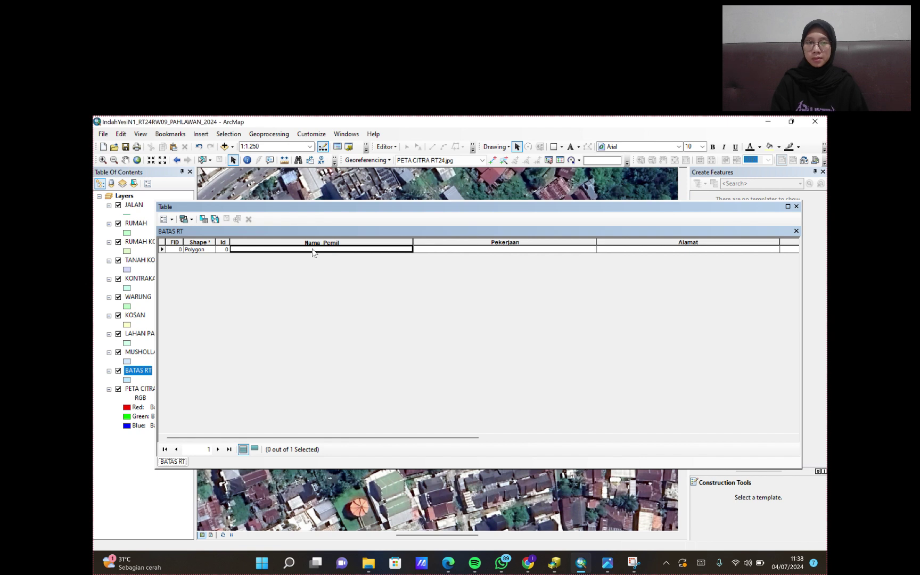
- Start an editing session and fill in the street address with house number for row 1
{"action": "left_click", "coordinate": [385, 147]}
{"action": "left_click", "coordinate": [407, 158]}
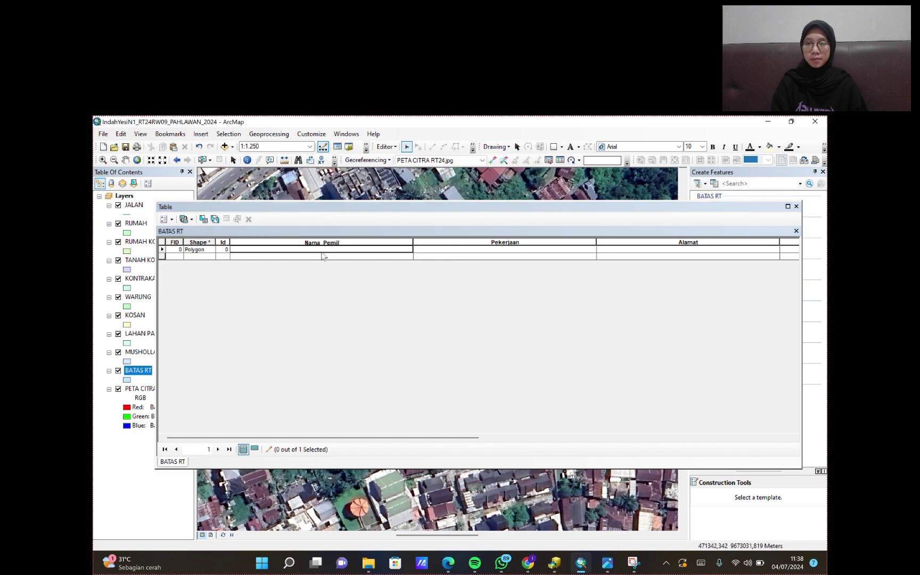
{"action": "left_click", "coordinate": [287, 249]}
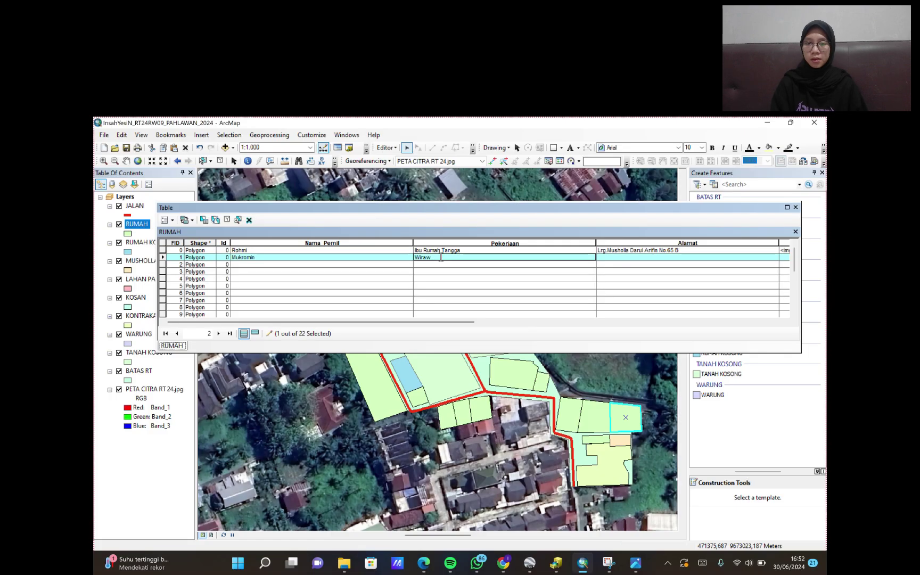
{"action": "left_click", "coordinate": [607, 257]}
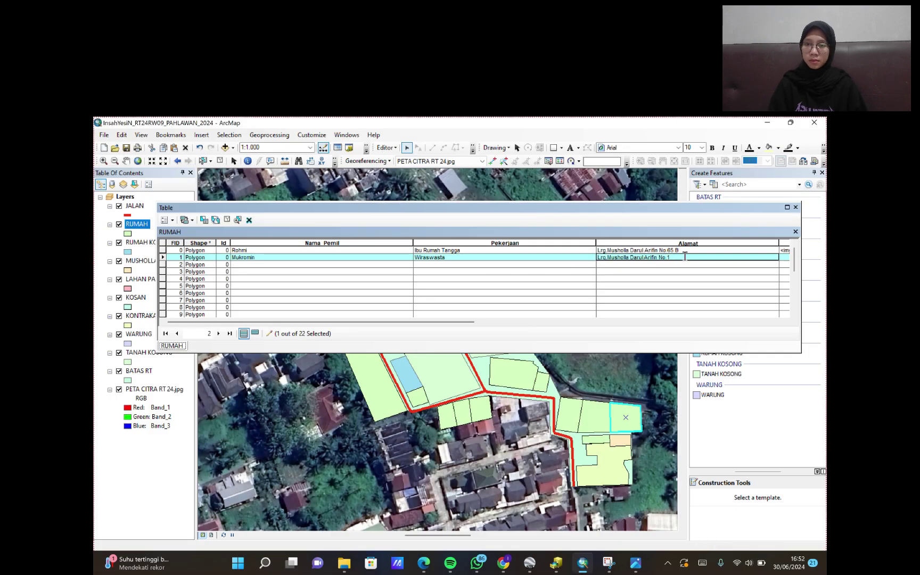
- Enter row 2's owner name, occupation 'Dinas Kebersihan Kota' and address
{"action": "left_click", "coordinate": [266, 264]}
{"action": "left_click", "coordinate": [471, 264]}
{"action": "type", "text": "Dinas Keb"}
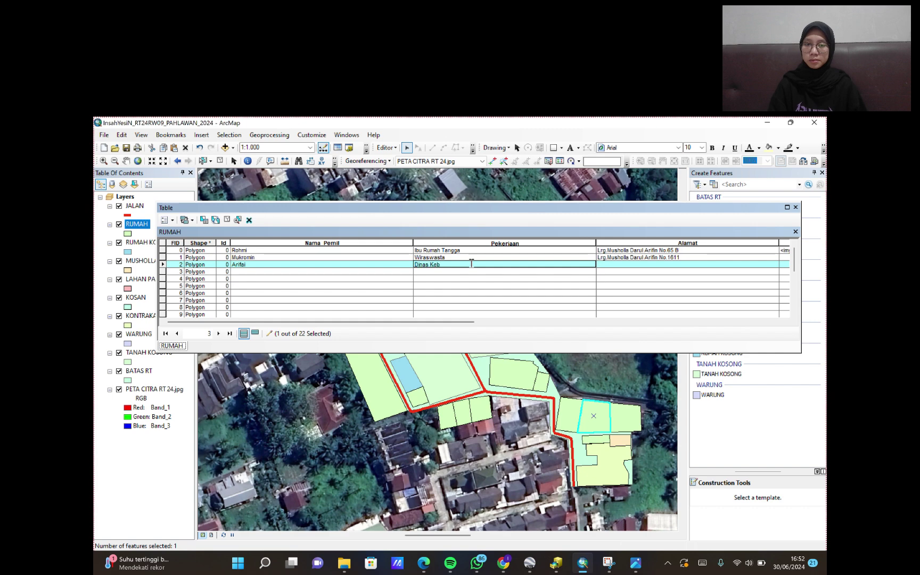
{"action": "type", "text": "ersihan Kota"}
{"action": "left_click", "coordinate": [682, 261]}
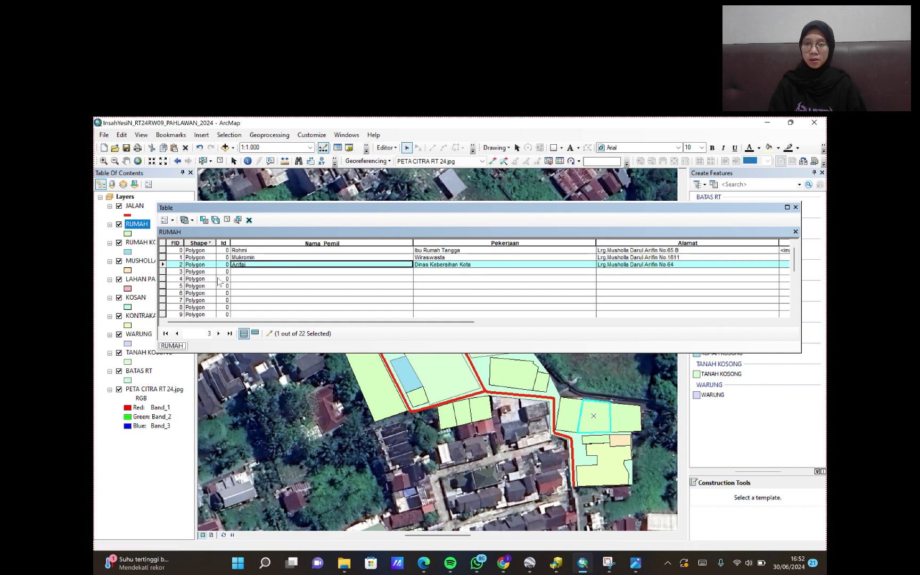
- Enter row 3's owner name, occupation 'Pensiunan Guru' and address
{"action": "left_click", "coordinate": [266, 272]}
{"action": "left_click", "coordinate": [479, 271]}
{"action": "type", "text": "Pensiunan Guru"}
{"action": "left_click", "coordinate": [601, 271]}
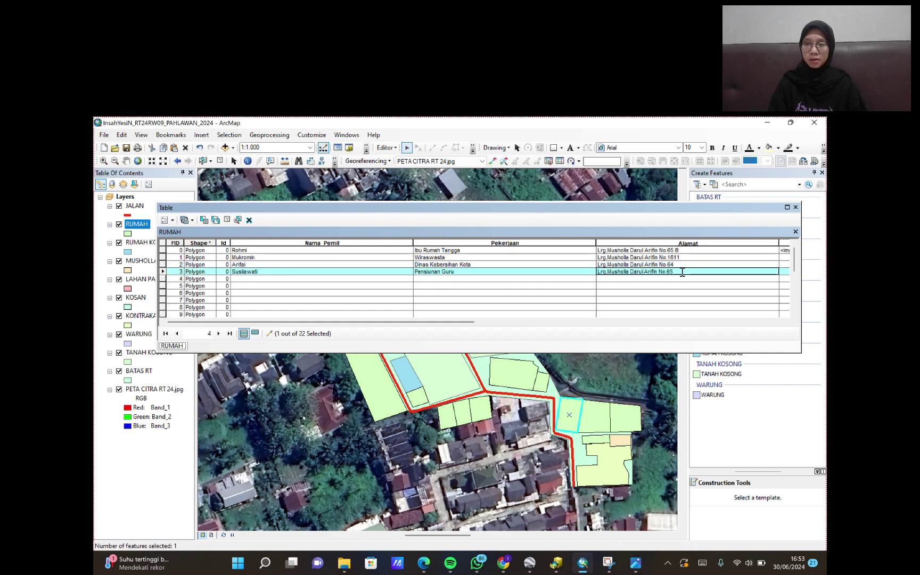
- Enter row 4's owner name, occupation 'Dinas Koperasi' and address
{"action": "left_click", "coordinate": [247, 279]}
{"action": "type", "text": "Feri"}
{"action": "left_click", "coordinate": [479, 278]}
{"action": "type", "text": "Dinas Koperasi"}
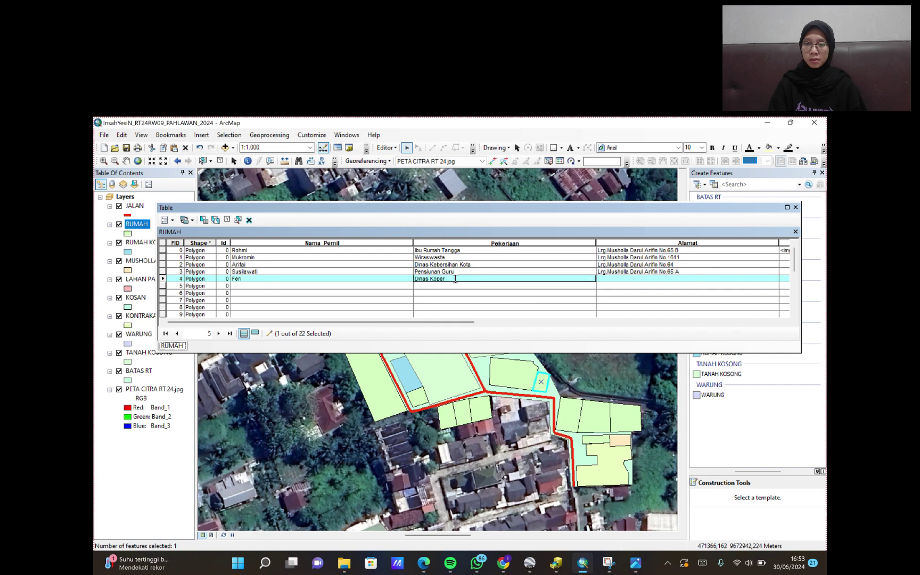
{"action": "left_click", "coordinate": [682, 279]}
- Enter row 5's owner name, occupation 'Wiraswasta' and address
{"action": "left_click", "coordinate": [249, 286]}
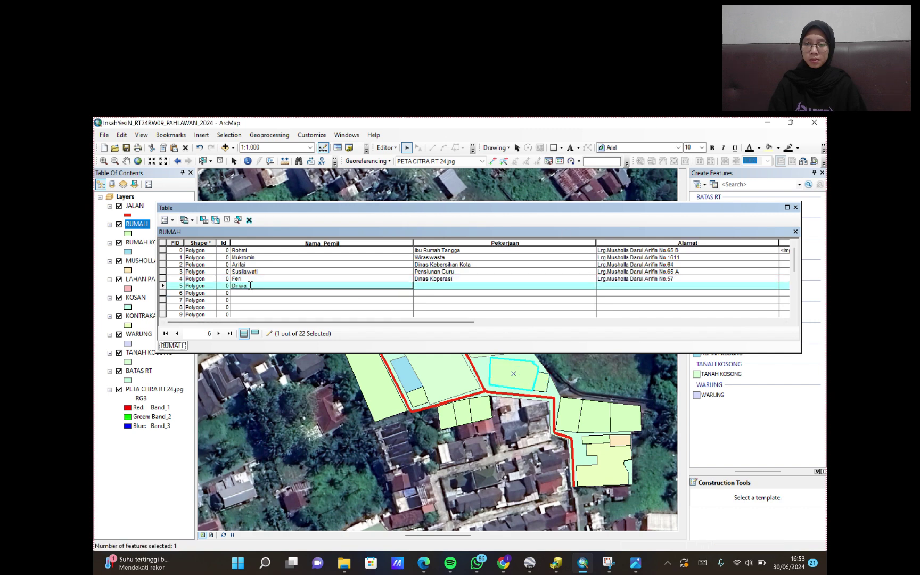
{"action": "key", "text": "Tab"}
{"action": "type", "text": "Wiraswasta"}
{"action": "left_click", "coordinate": [680, 286]}
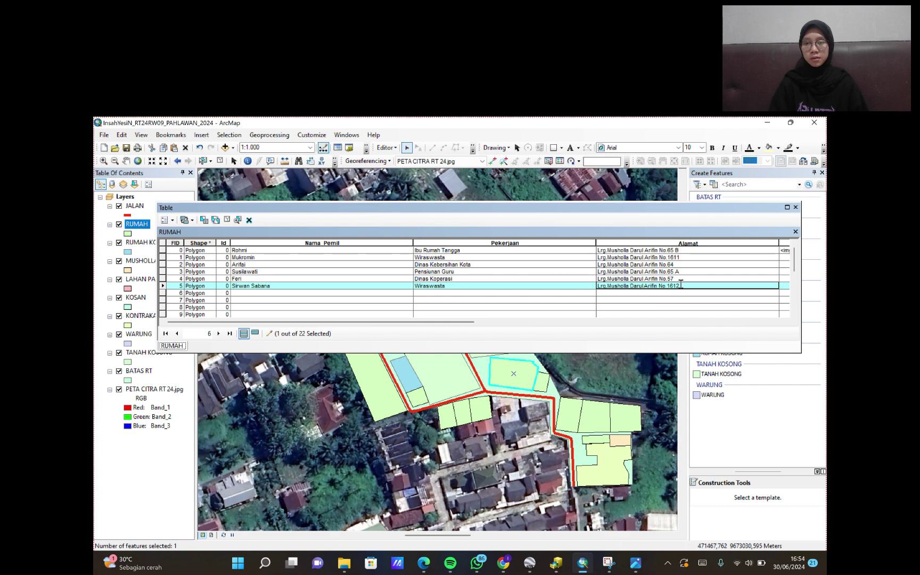
- Enter row 6's owner name, occupation 'Guru' and address
{"action": "left_click", "coordinate": [256, 293]}
{"action": "left_click", "coordinate": [437, 292]}
{"action": "type", "text": "Guru"}
{"action": "left_click", "coordinate": [684, 292]}
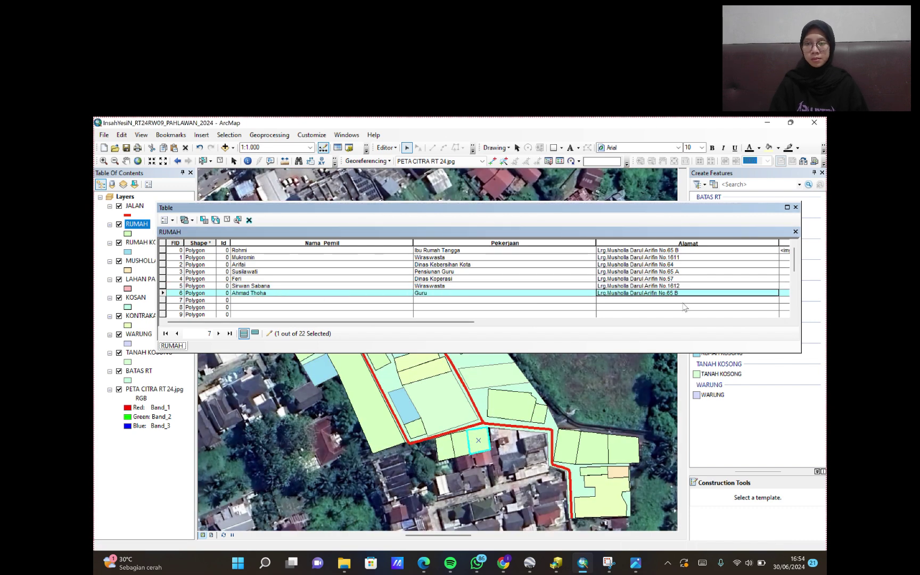
- Enter row 7's owner name, occupation 'Staff UIN Raden Fatah' and address
{"action": "scroll", "coordinate": [372, 282], "scroll_direction": "down", "scroll_amount": 1}
{"action": "left_click", "coordinate": [250, 278]}
{"action": "type", "text": "Suyono"}
{"action": "left_click", "coordinate": [456, 279]}
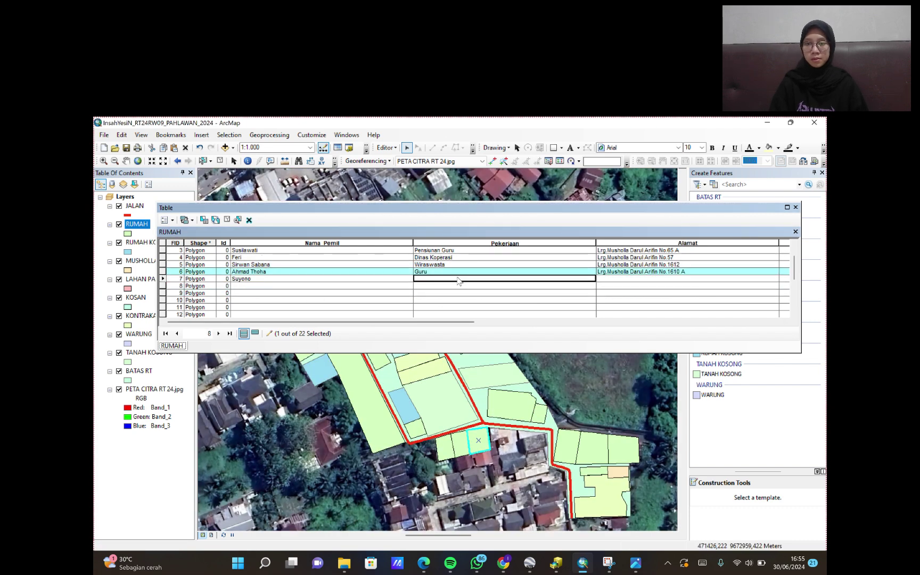
{"action": "type", "text": "Staff UIN Raden Fatah"}
{"action": "key", "text": "Tab"}
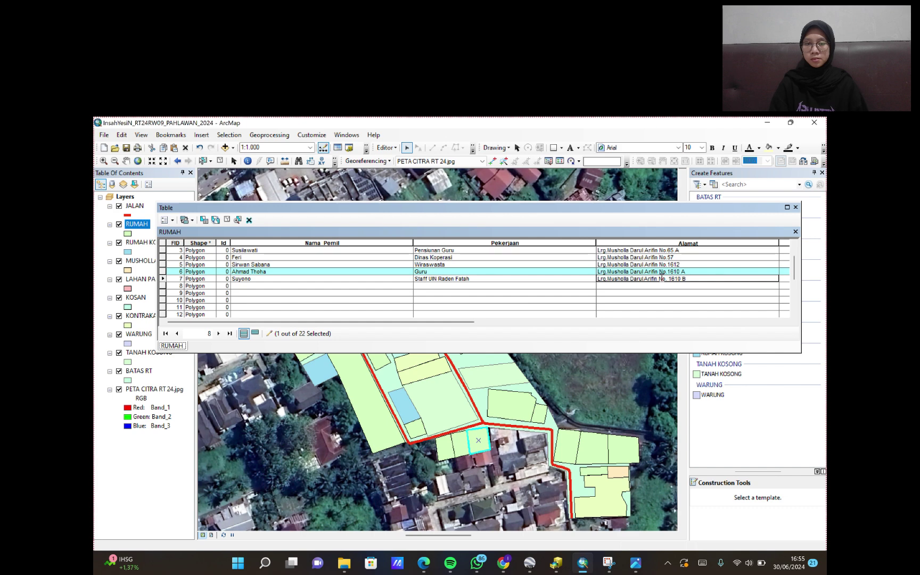
- Enter owner names, occupation 'Supir' and addresses for rows 8 and 9
{"action": "left_click", "coordinate": [244, 284]}
{"action": "type", "text": "Martusi"}
{"action": "key", "text": "Tab"}
{"action": "type", "text": "Supir"}
{"action": "key", "text": "Tab"}
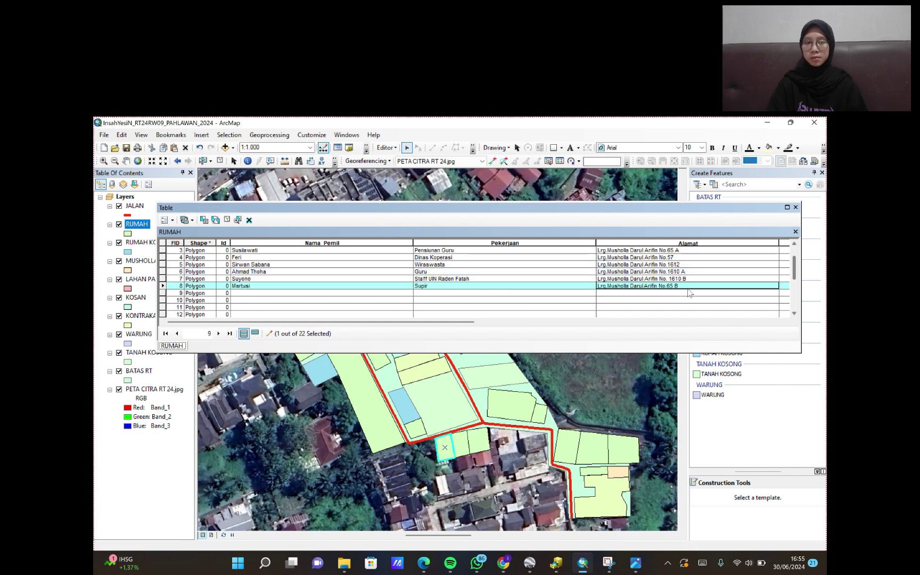
{"action": "left_click", "coordinate": [264, 293]}
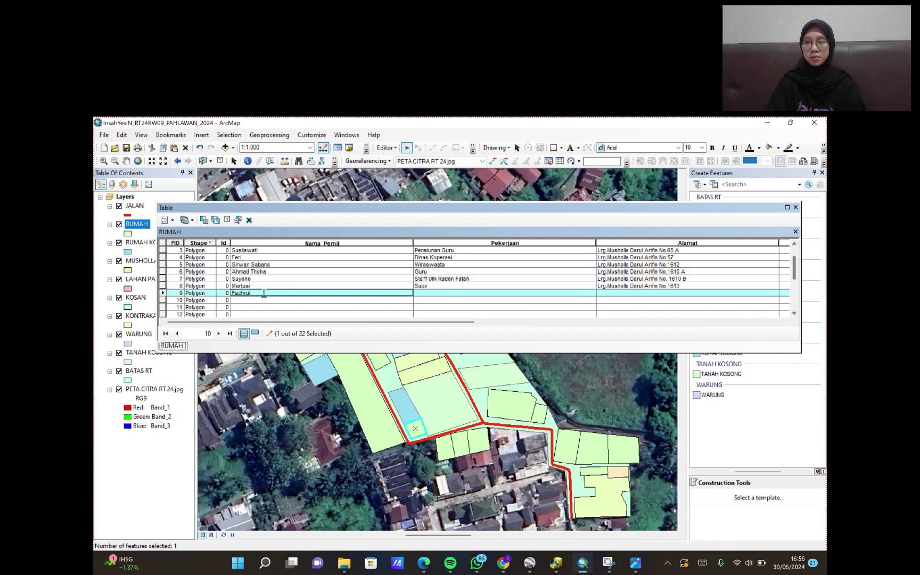
{"action": "key", "text": "Tab"}
{"action": "type", "text": "Supir"}
{"action": "key", "text": "Tab"}
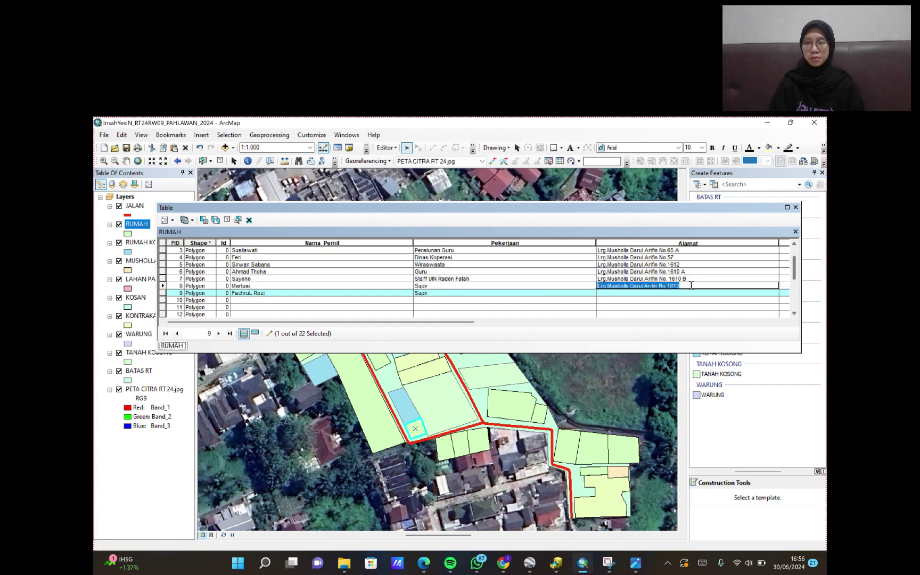
- Enter row 10's owner name and begin typing its occupation
{"action": "scroll", "coordinate": [675, 294], "scroll_direction": "down", "scroll_amount": 2}
{"action": "left_click", "coordinate": [353, 257]}
{"action": "type", "text": "Anton"}
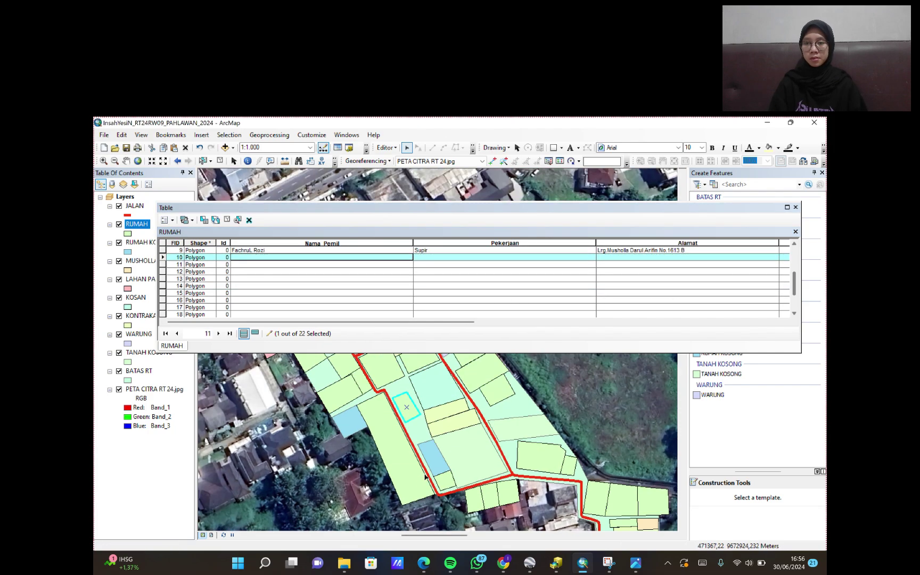
{"action": "key", "text": "Tab"}
{"action": "type", "text": "Wi"}
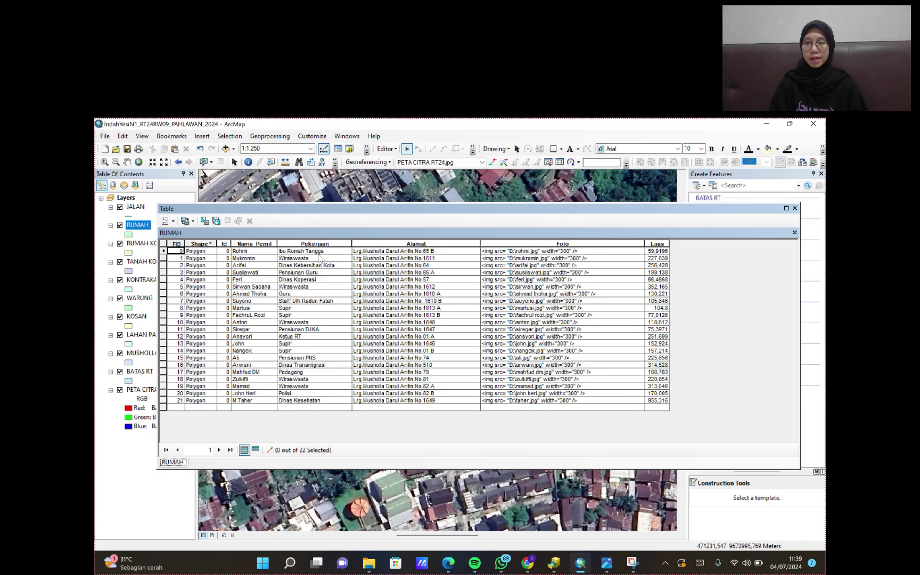
- Close the RUMAH table and review the RUMAH KOSONG, TANAH KOSONG and KONTRAKAN attribute tables
{"action": "left_click", "coordinate": [795, 208]}
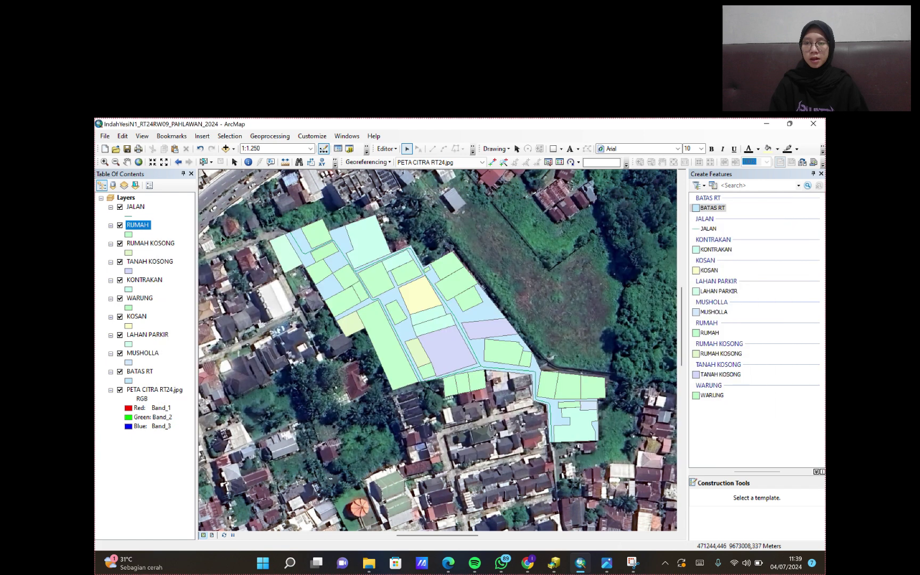
{"action": "right_click", "coordinate": [159, 243]}
{"action": "left_click", "coordinate": [205, 270]}
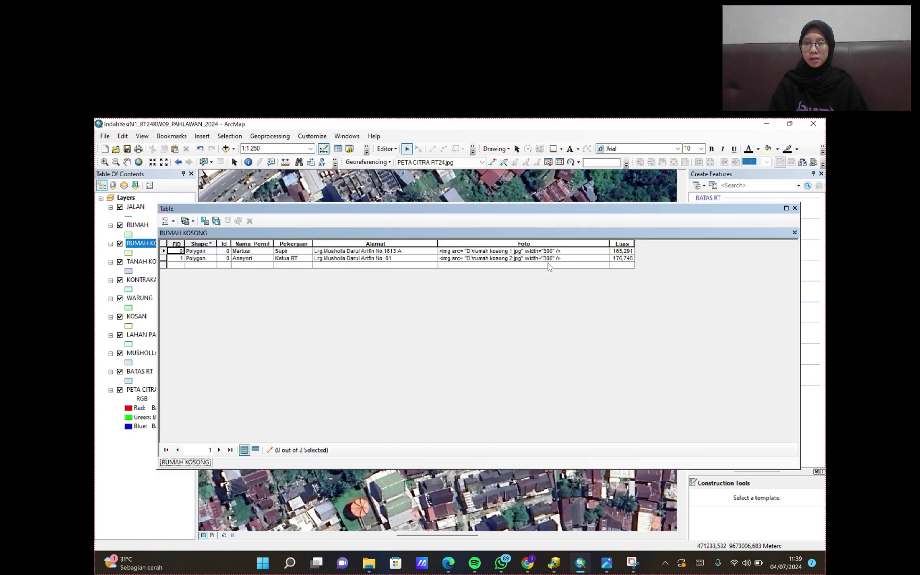
{"action": "left_click", "coordinate": [794, 207]}
{"action": "left_click", "coordinate": [142, 261]}
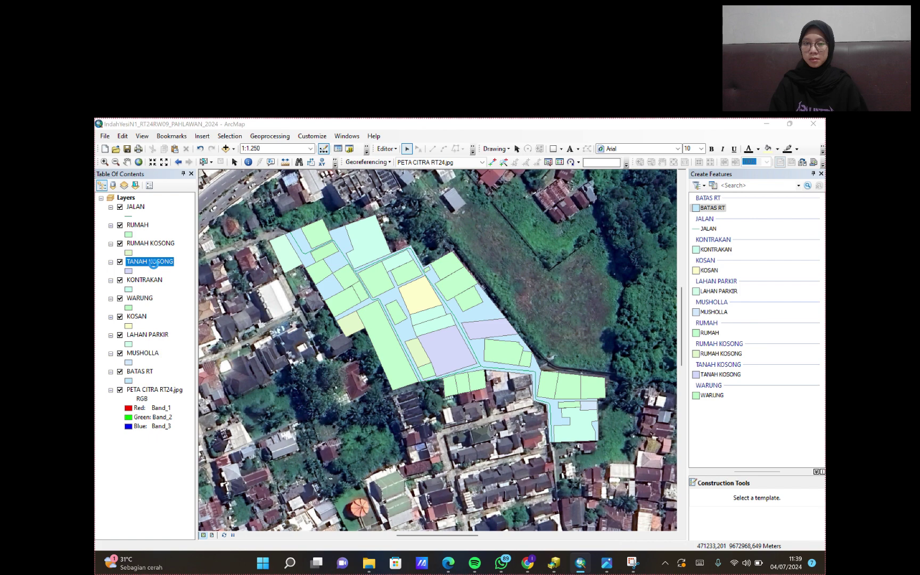
{"action": "key", "text": "Escape"}
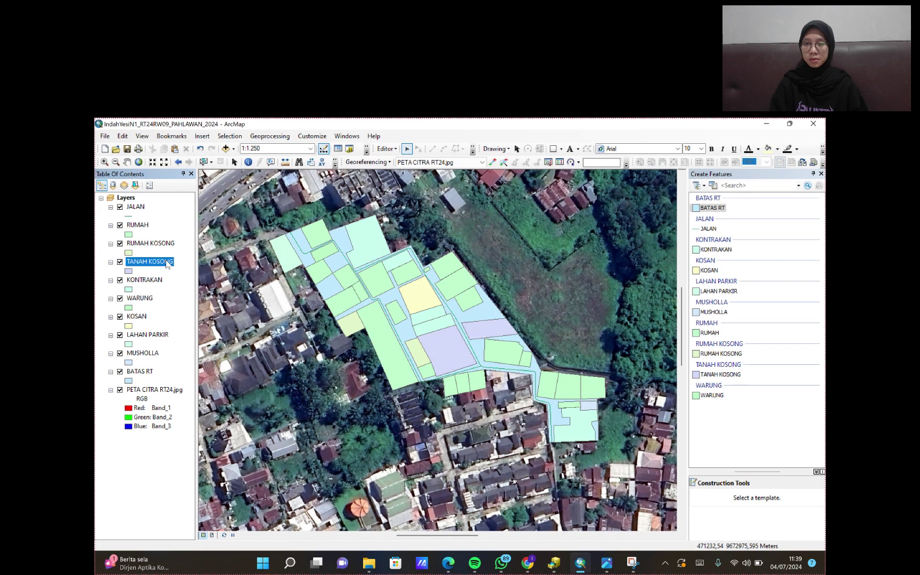
{"action": "right_click", "coordinate": [167, 264]}
{"action": "left_click", "coordinate": [186, 290]}
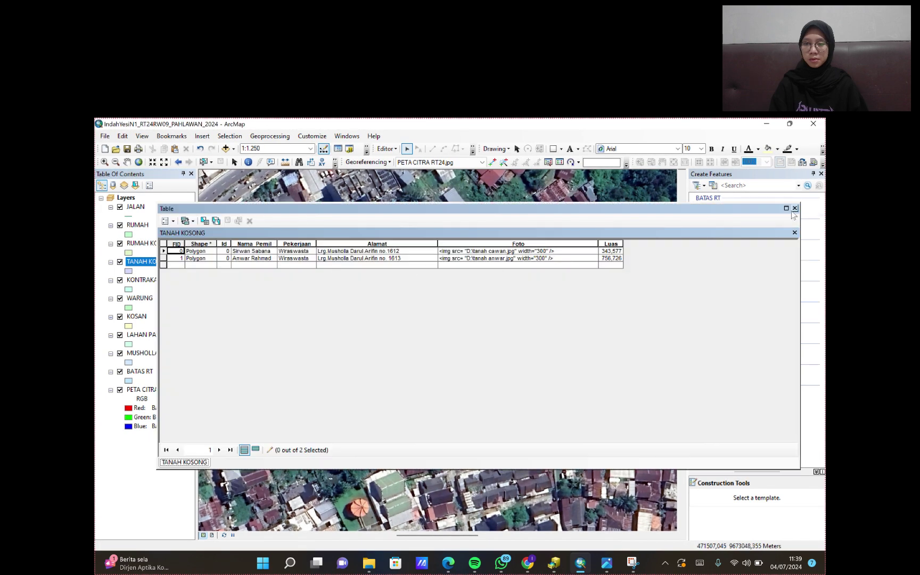
{"action": "left_click", "coordinate": [795, 208]}
{"action": "right_click", "coordinate": [142, 279]}
{"action": "left_click", "coordinate": [170, 309]}
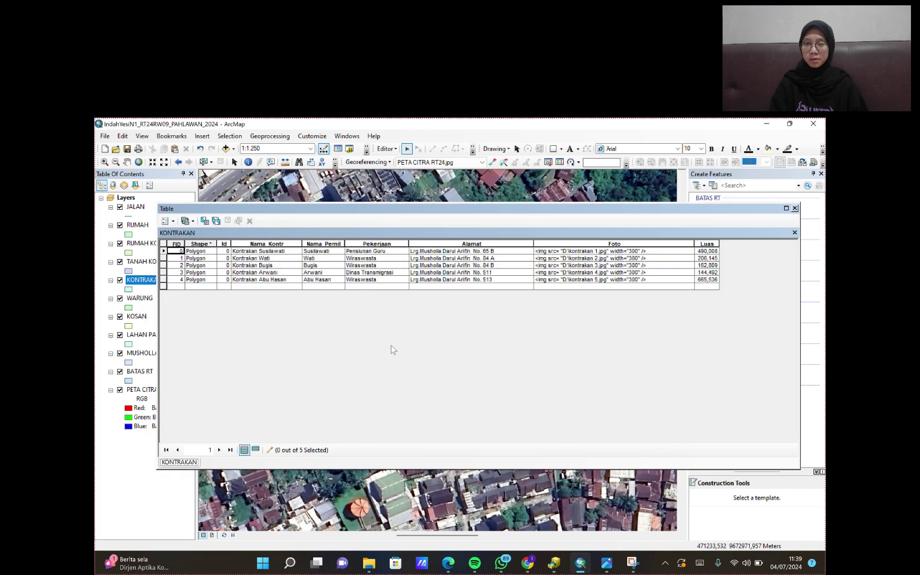
{"action": "left_click", "coordinate": [794, 208]}
- Save the attribute edits and stop editing
{"action": "left_click", "coordinate": [387, 148]}
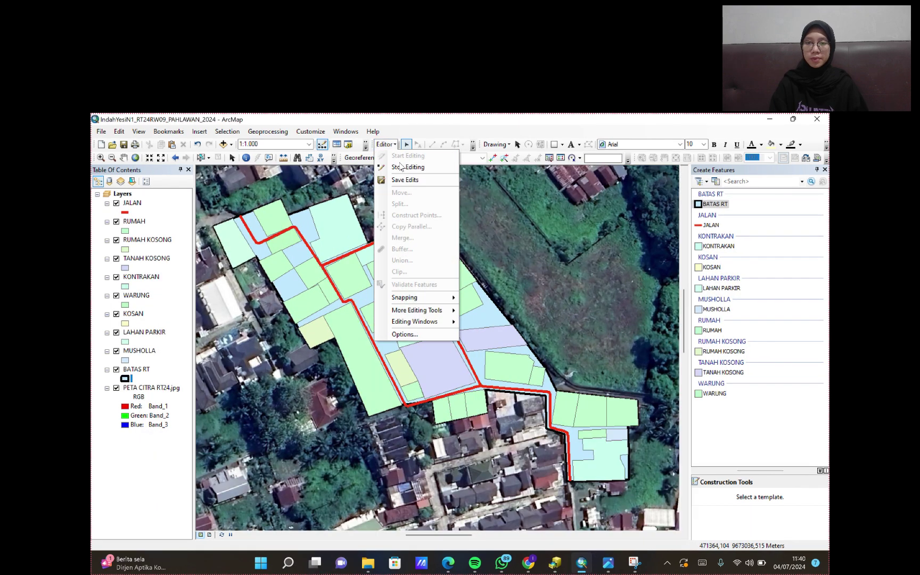
{"action": "left_click", "coordinate": [400, 181]}
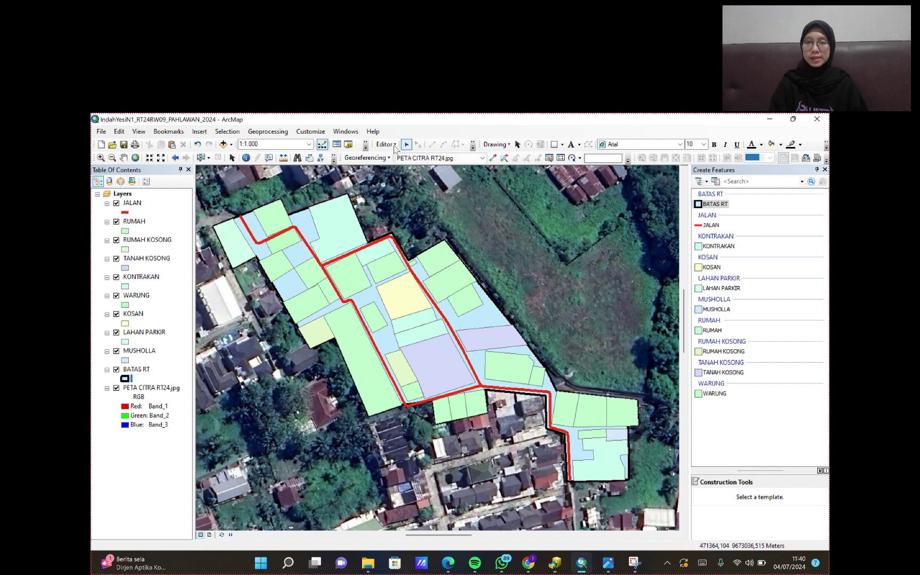
{"action": "left_click", "coordinate": [390, 146]}
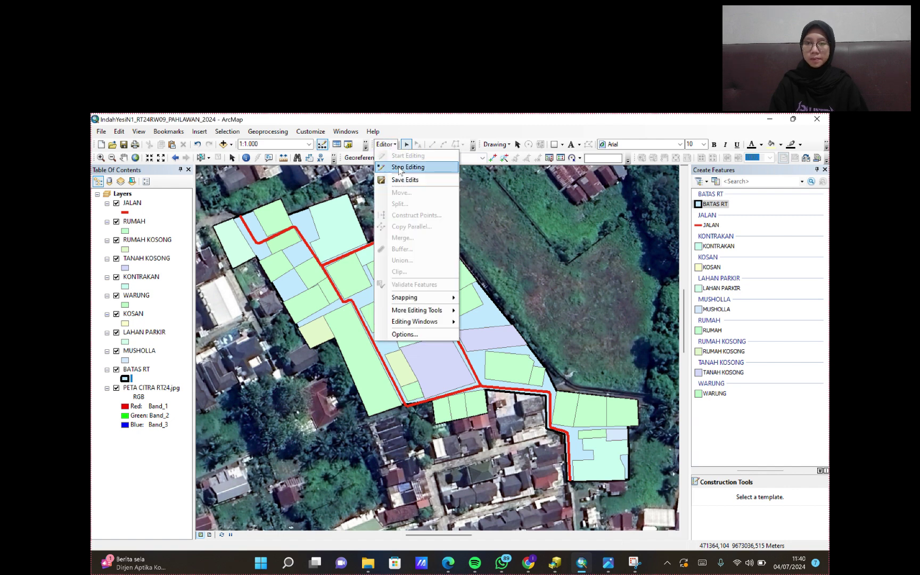
{"action": "left_click", "coordinate": [409, 168]}
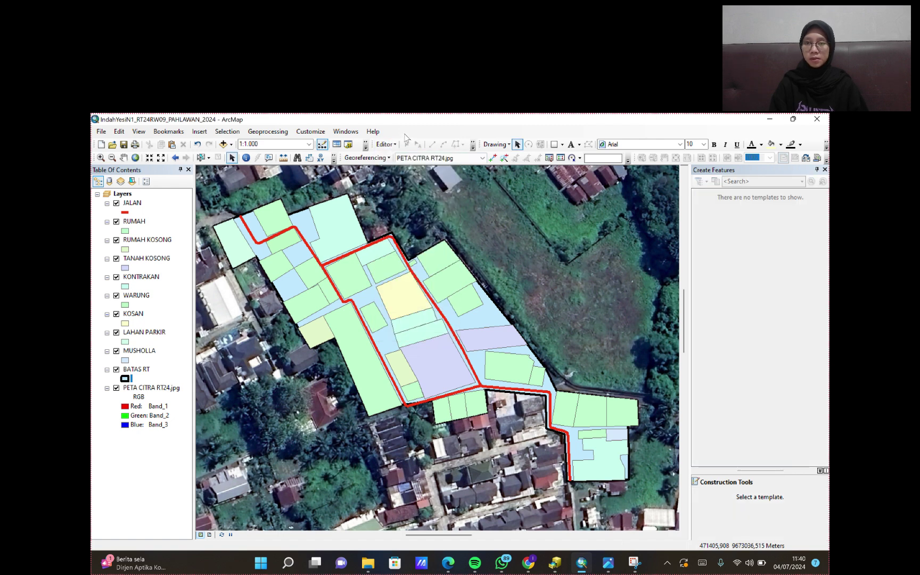
{"action": "left_click", "coordinate": [270, 158]}
{"action": "left_click", "coordinate": [605, 457]}
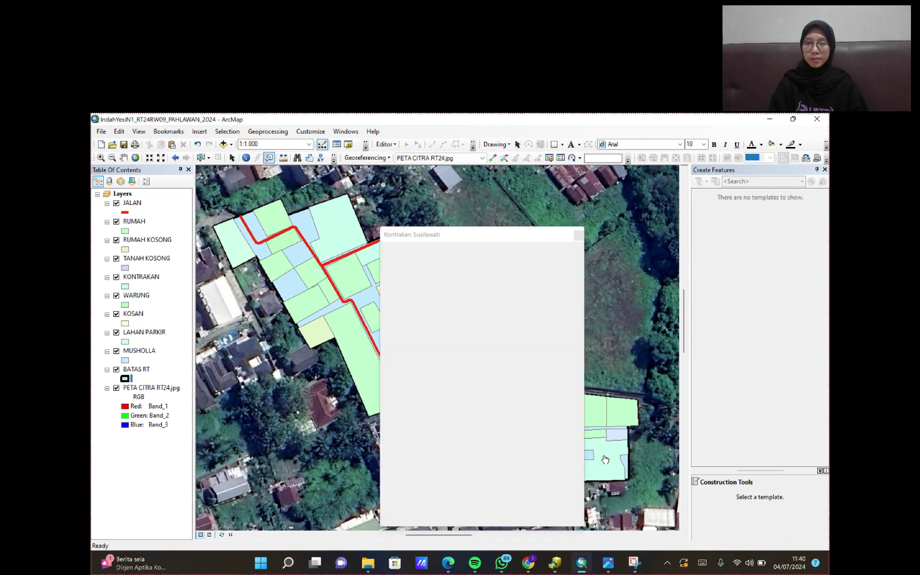
{"action": "left_click_drag", "start_coordinate": [551, 235], "coordinate": [776, 190]}
{"action": "left_click", "coordinate": [418, 355]}
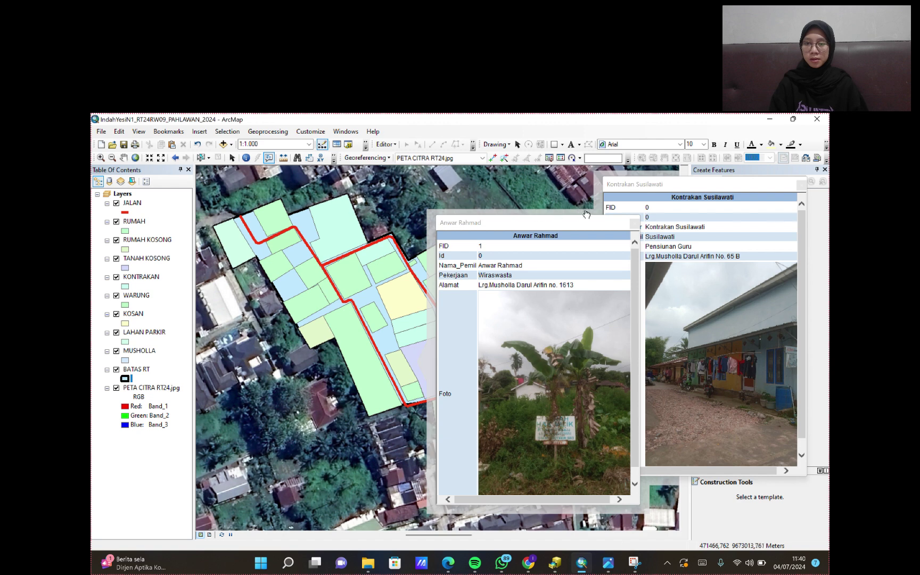
{"action": "left_click_drag", "start_coordinate": [586, 213], "coordinate": [381, 215]}
{"action": "left_click", "coordinate": [430, 222]}
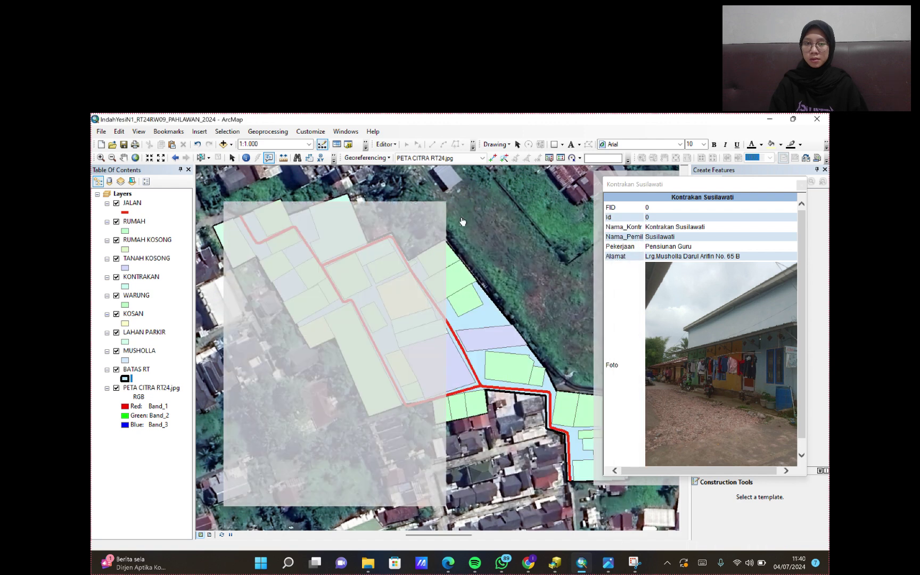
{"action": "left_click", "coordinate": [801, 185]}
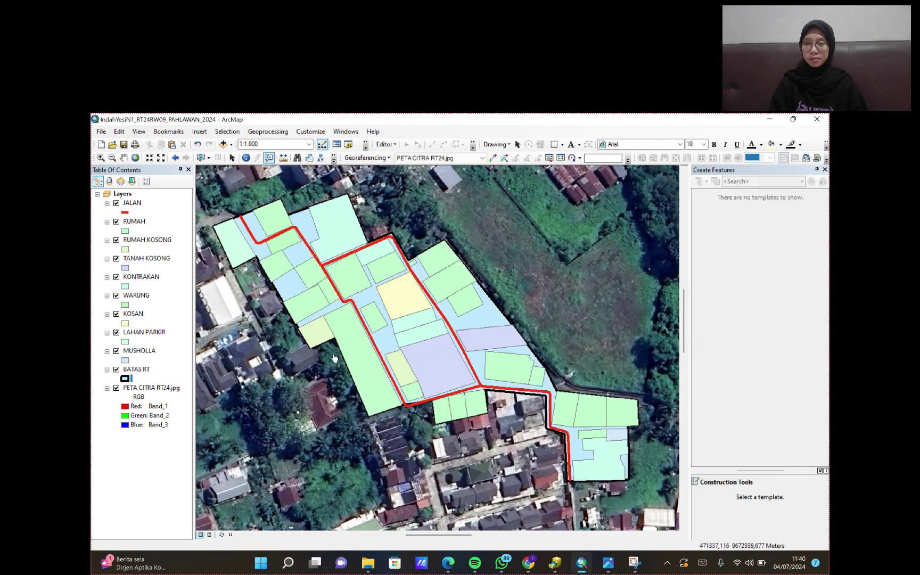
{"action": "left_click", "coordinate": [357, 344]}
{"action": "left_click_drag", "start_coordinate": [500, 207], "coordinate": [337, 243]}
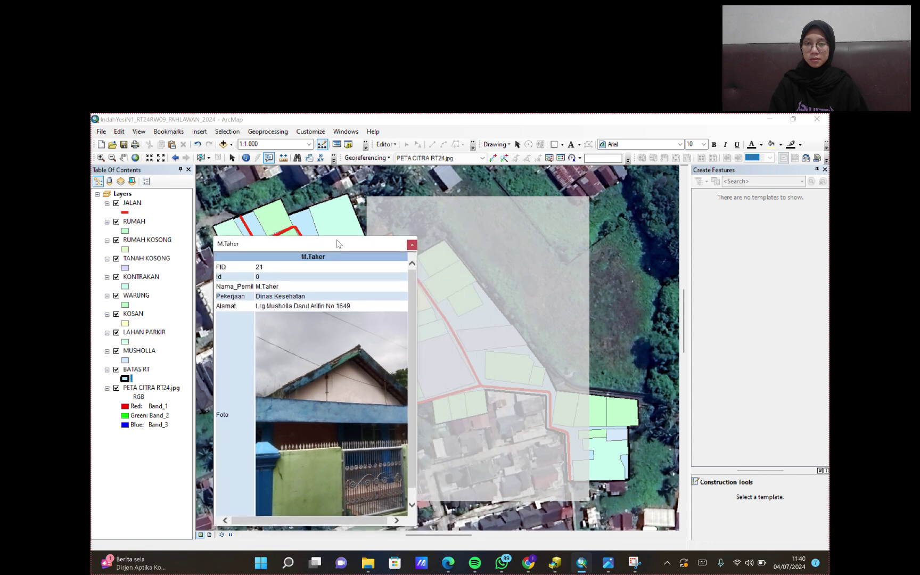
{"action": "left_click", "coordinate": [513, 360]}
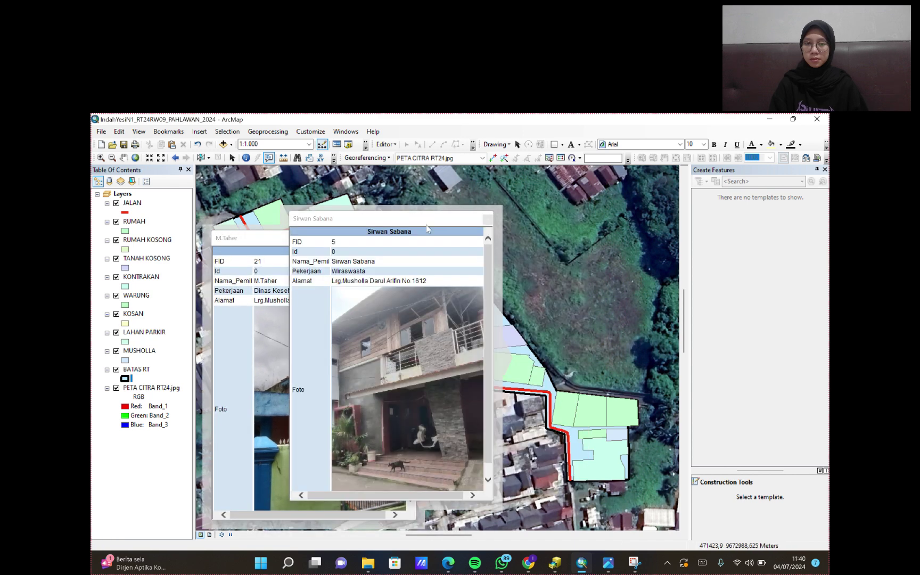
{"action": "left_click_drag", "start_coordinate": [427, 226], "coordinate": [682, 204]}
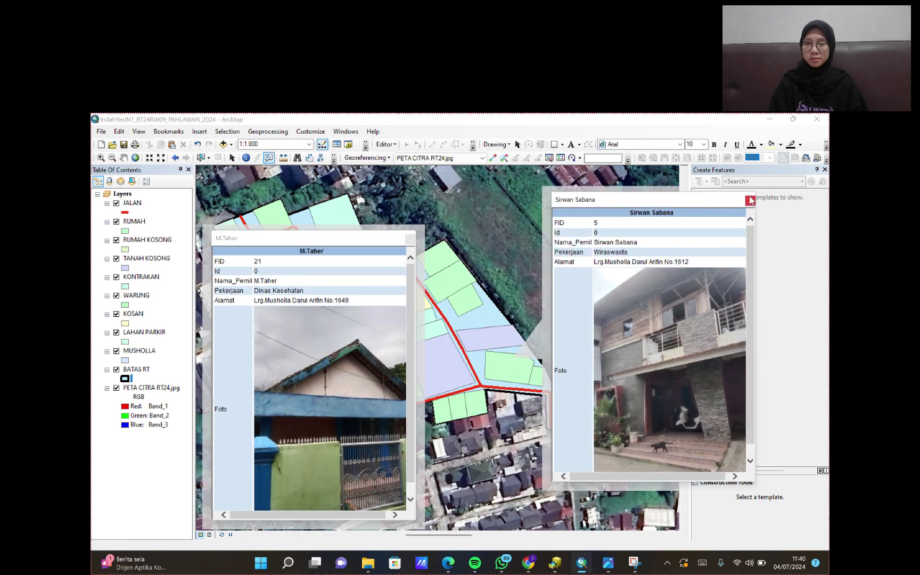
{"action": "left_click", "coordinate": [750, 200]}
{"action": "left_click", "coordinate": [410, 240]}
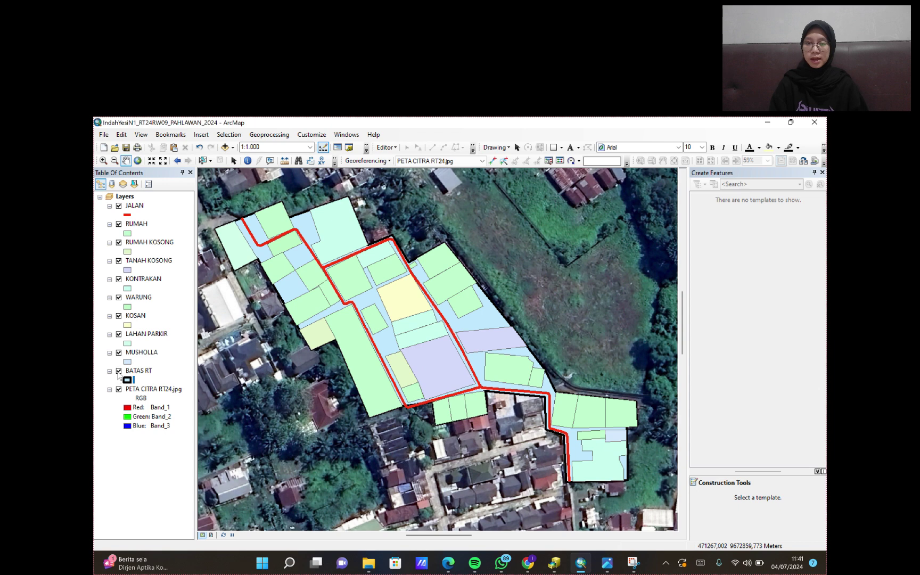
- Hide PETA CITRA RT24.jpg and symbolize RUMAH by unique Nama_Pemil values with all values added
{"action": "left_click", "coordinate": [119, 390]}
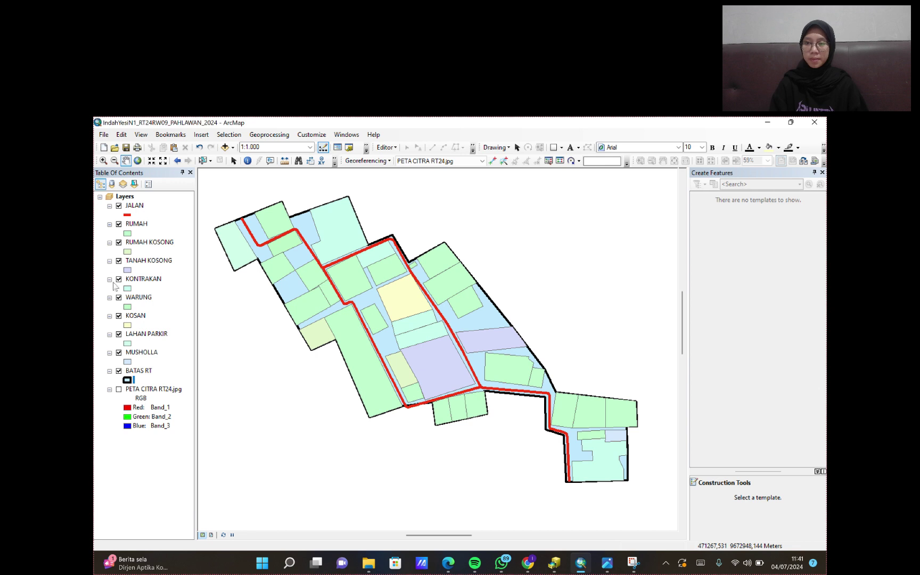
{"action": "left_click", "coordinate": [130, 224]}
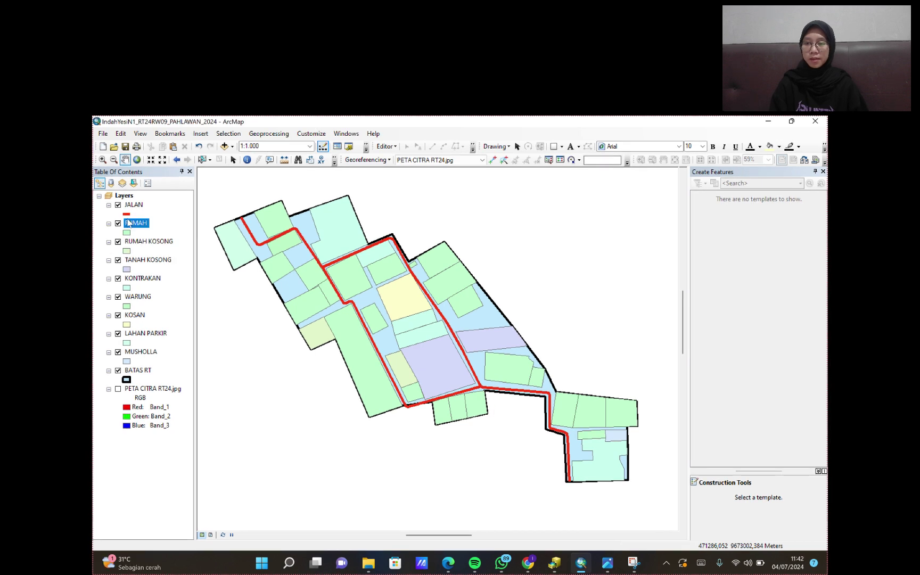
{"action": "right_click", "coordinate": [132, 225]}
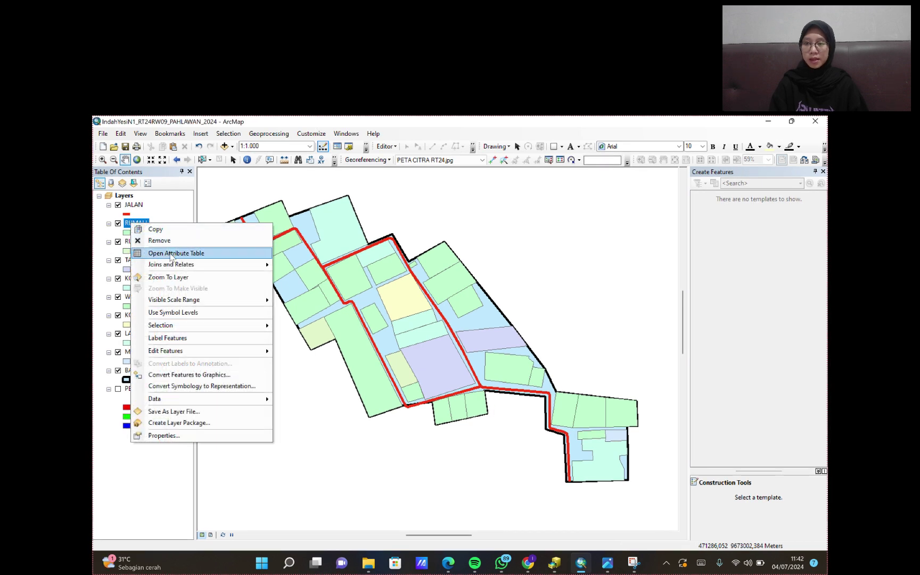
{"action": "left_click", "coordinate": [180, 438]}
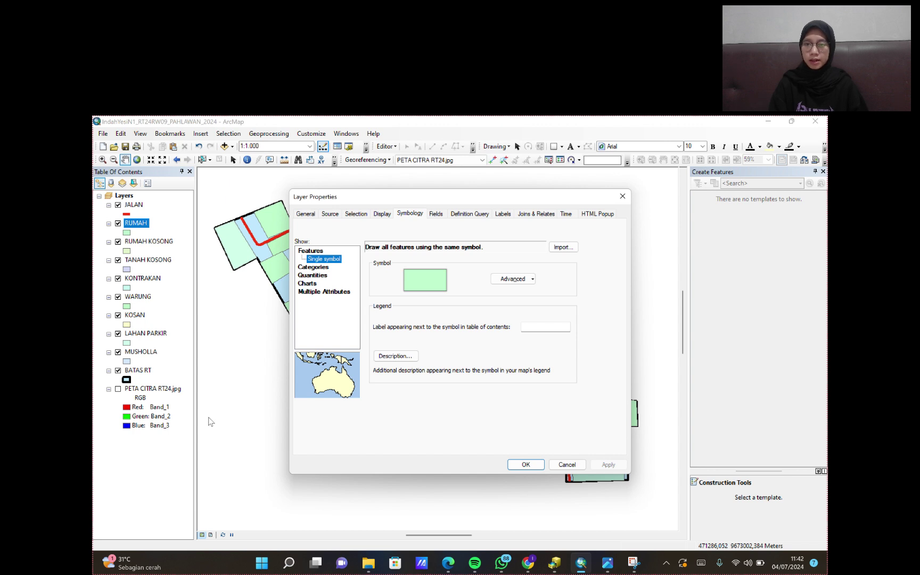
{"action": "left_click", "coordinate": [318, 267]}
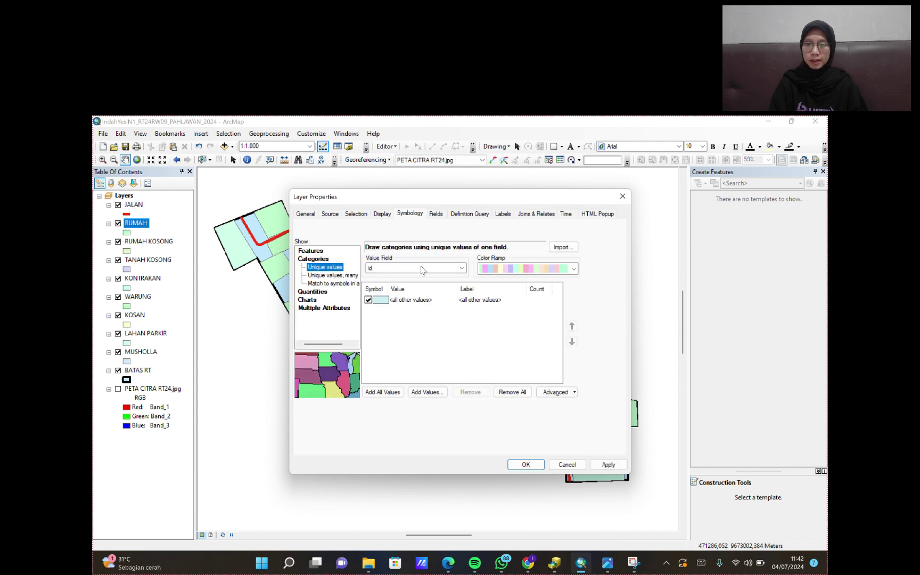
{"action": "left_click", "coordinate": [422, 270]}
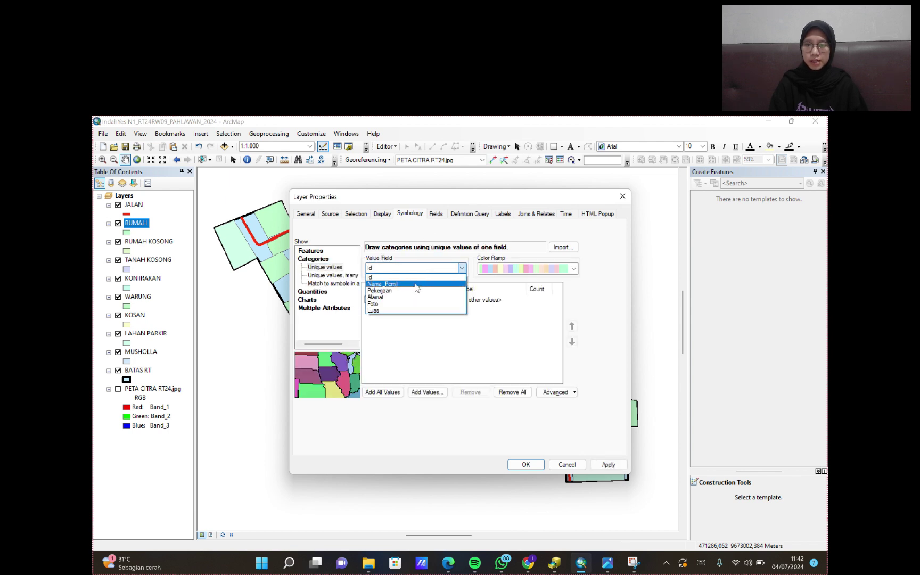
{"action": "left_click", "coordinate": [418, 281]}
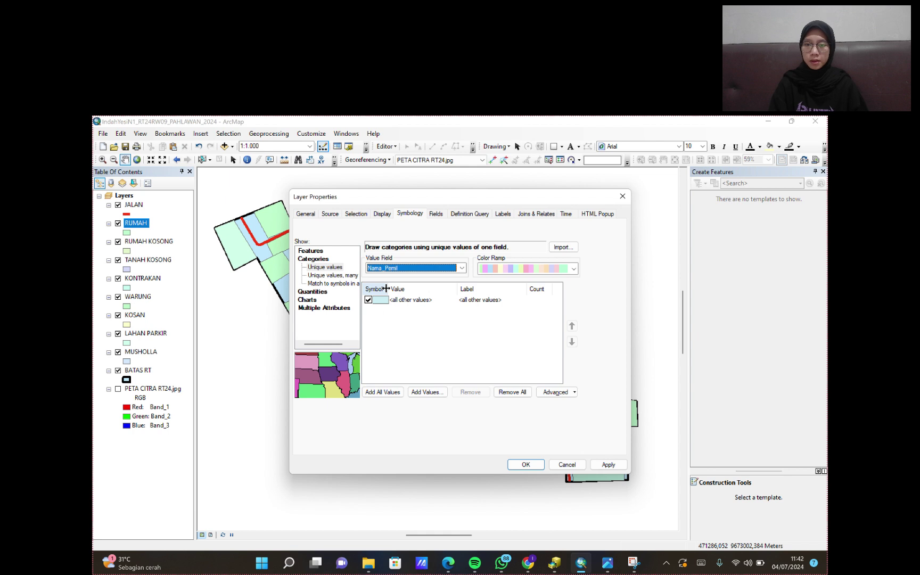
{"action": "left_click", "coordinate": [384, 393]}
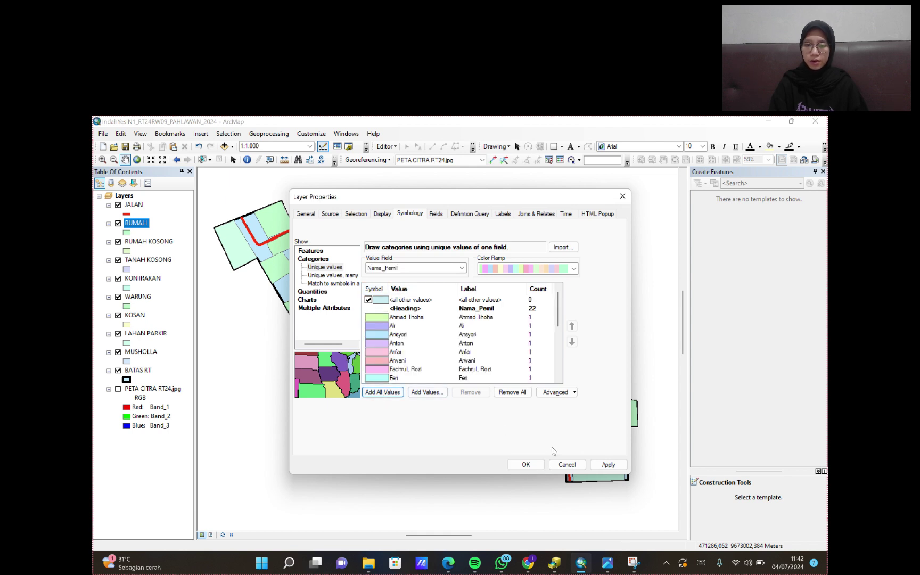
{"action": "left_click", "coordinate": [607, 465]}
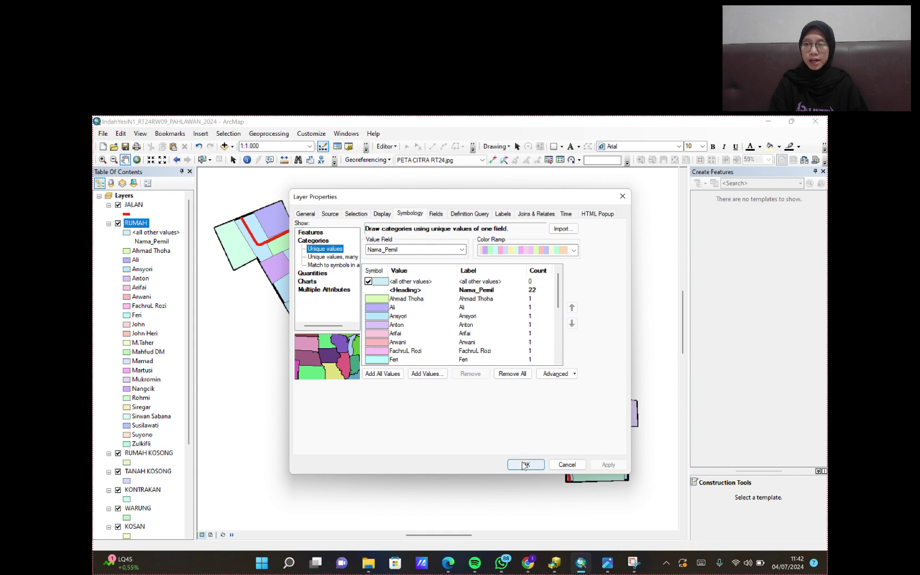
{"action": "left_click", "coordinate": [524, 465]}
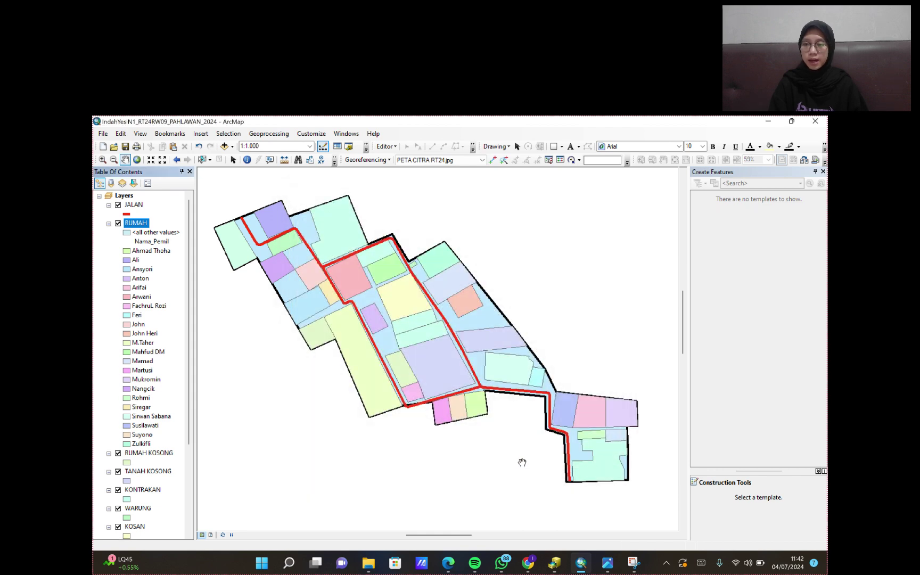
- Switch to Layout View and set the page to A4 landscape in Page and Print Setup
{"action": "left_click", "coordinate": [210, 535]}
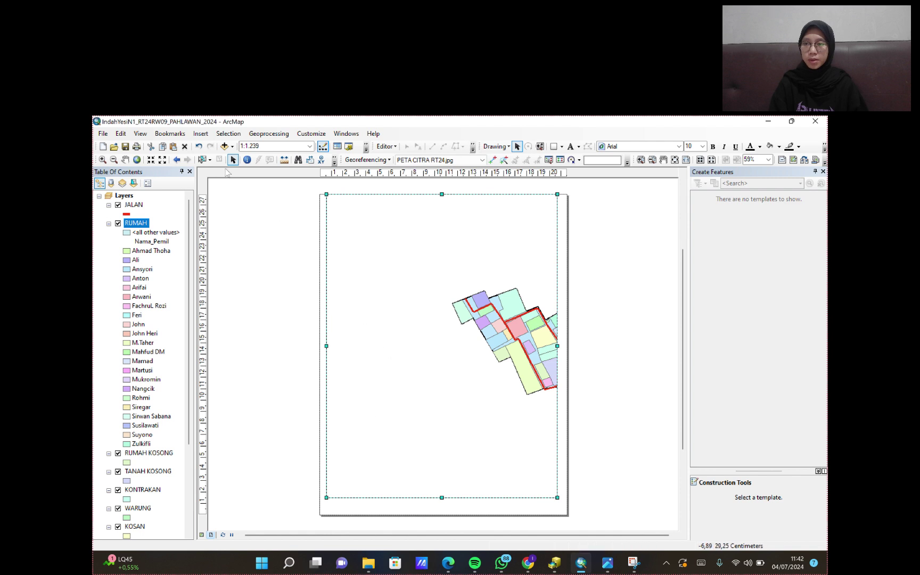
{"action": "left_click", "coordinate": [103, 133]}
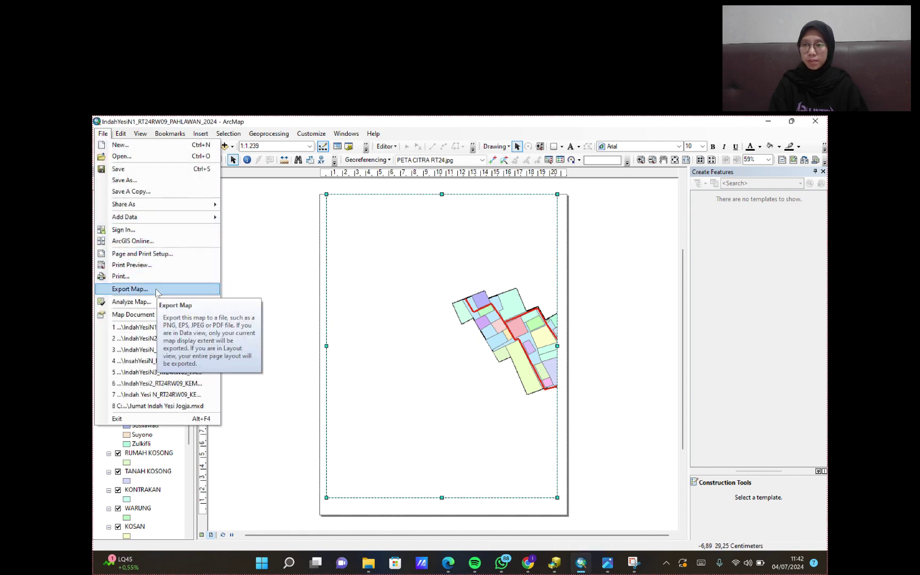
{"action": "left_click", "coordinate": [157, 255]}
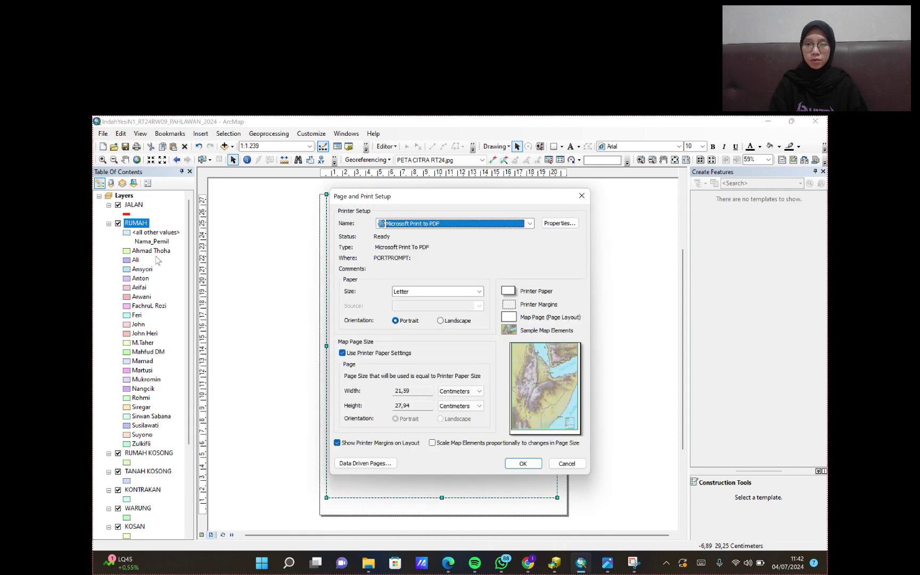
{"action": "left_click", "coordinate": [477, 292]}
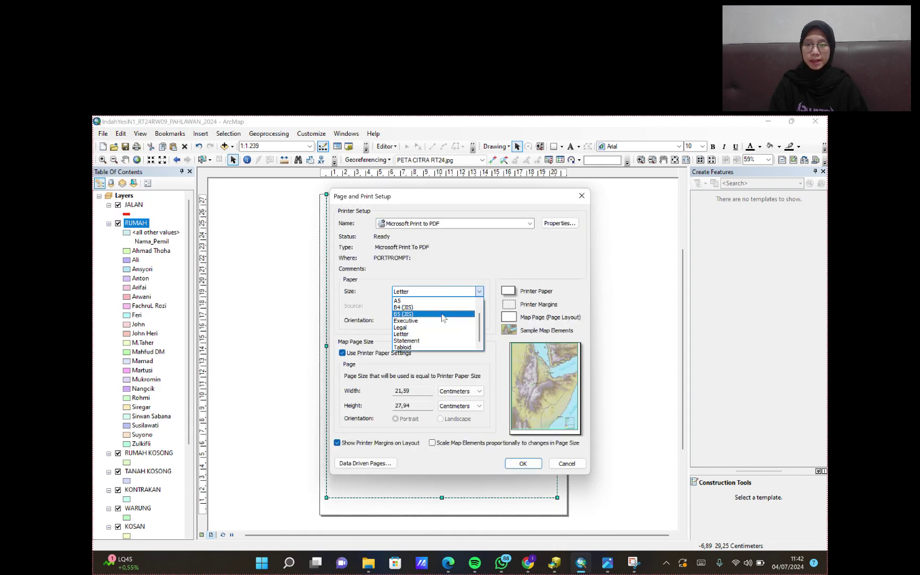
{"action": "scroll", "coordinate": [425, 307], "scroll_direction": "up", "scroll_amount": 2}
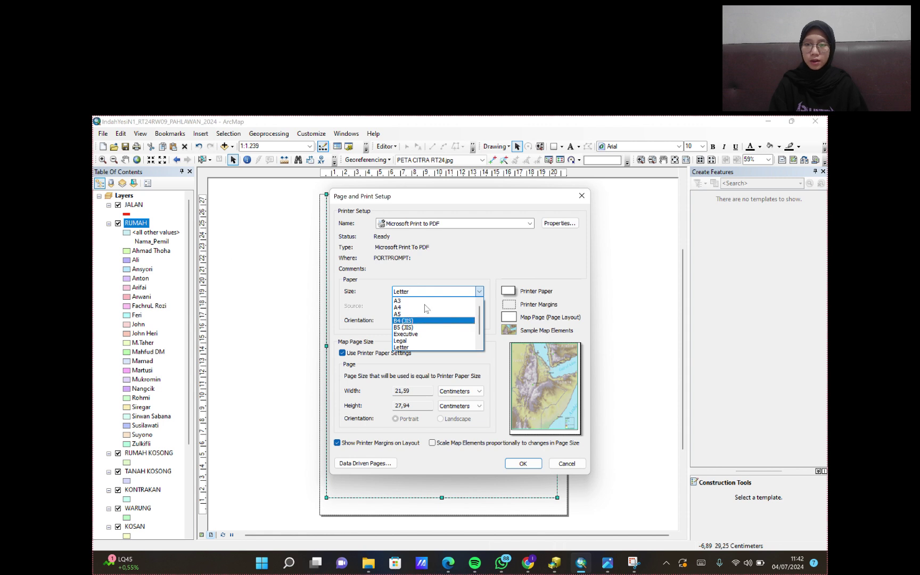
{"action": "left_click", "coordinate": [410, 308]}
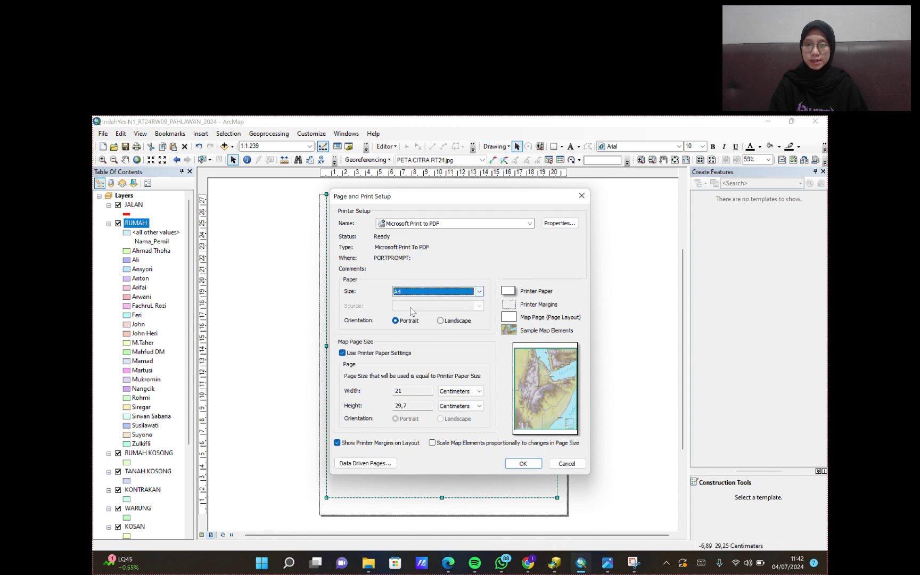
{"action": "left_click", "coordinate": [441, 321]}
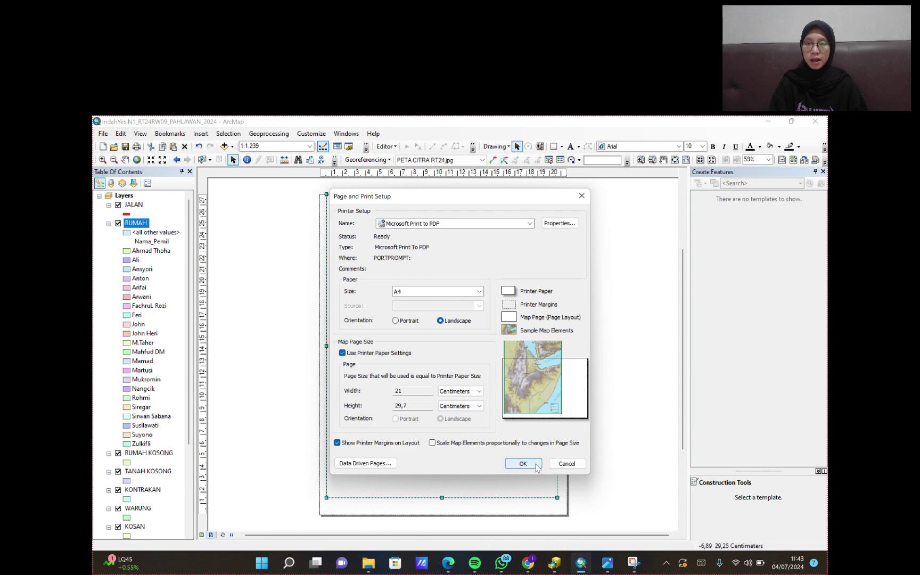
{"action": "left_click", "coordinate": [535, 464]}
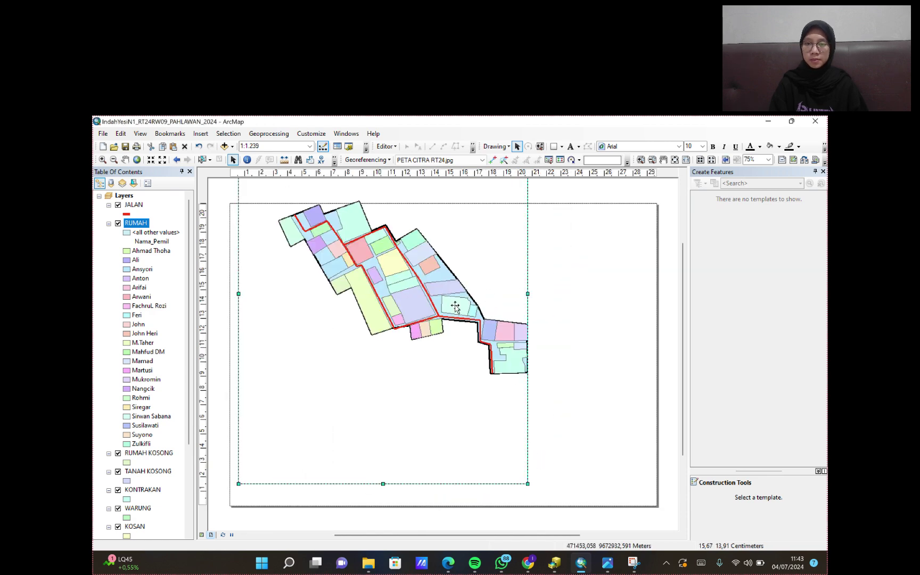
- Move and narrow the data frame on the page, then pan and zoom the map to 1:1.500
{"action": "left_click_drag", "start_coordinate": [451, 306], "coordinate": [404, 314]}
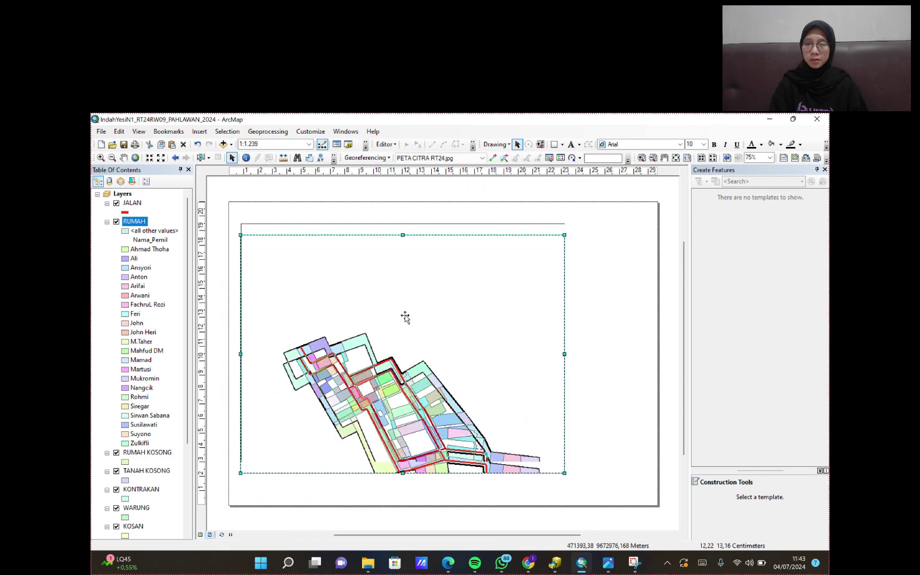
{"action": "left_click_drag", "start_coordinate": [565, 340], "coordinate": [515, 340]}
{"action": "left_click_drag", "start_coordinate": [374, 222], "coordinate": [376, 228]}
{"action": "key", "text": "c"}
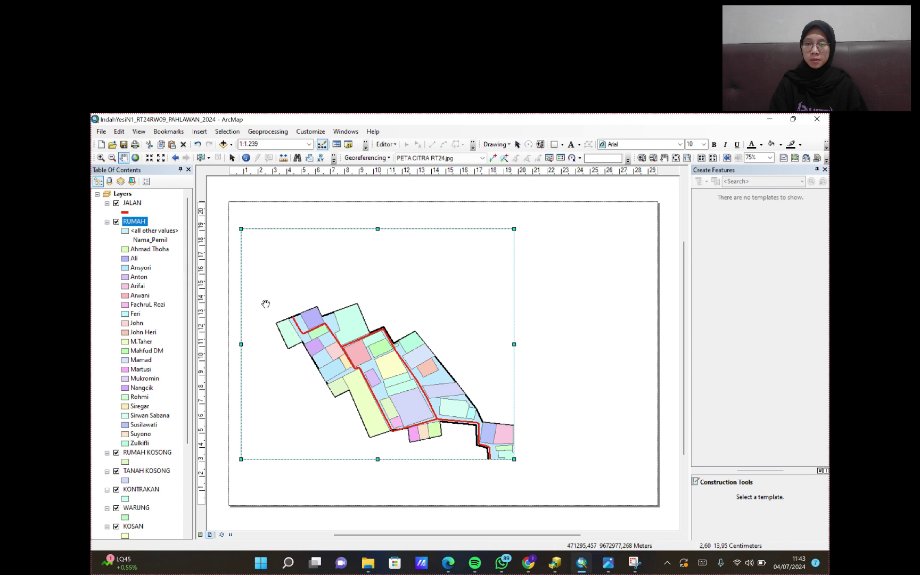
{"action": "left_click_drag", "start_coordinate": [406, 383], "coordinate": [368, 302]}
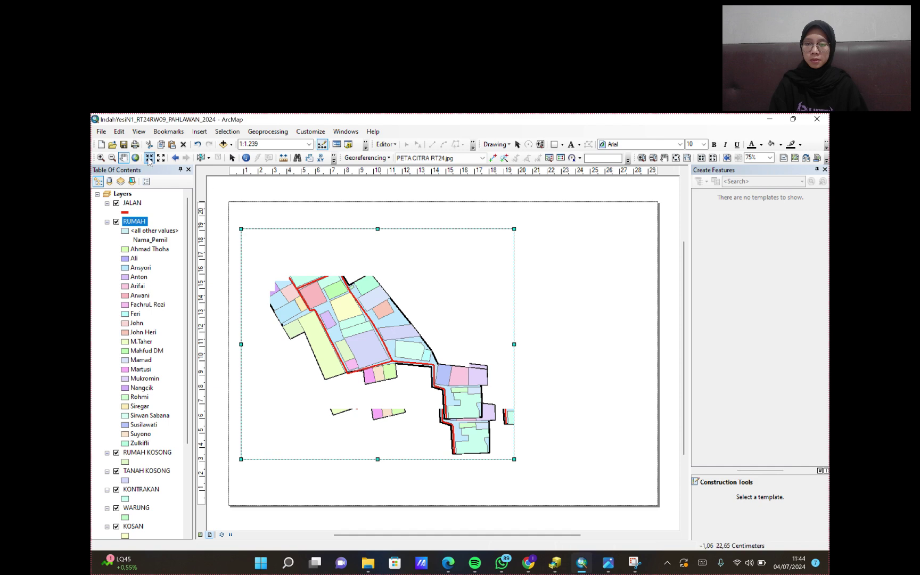
{"action": "scroll", "coordinate": [394, 335], "scroll_direction": "down", "scroll_amount": 2}
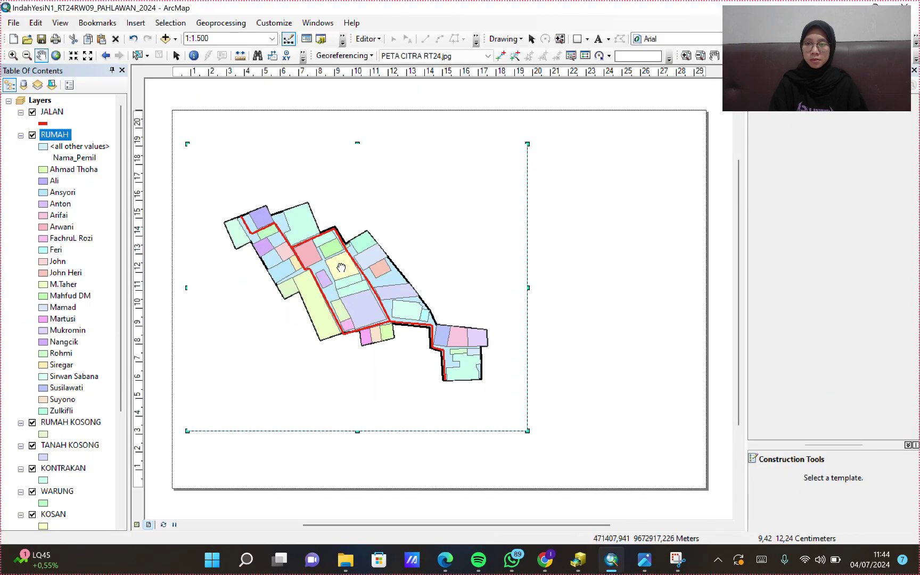
- Add a Measured Grid to the map frame via Data Frame Properties > Grids with default wizard settings
{"action": "right_click", "coordinate": [419, 252]}
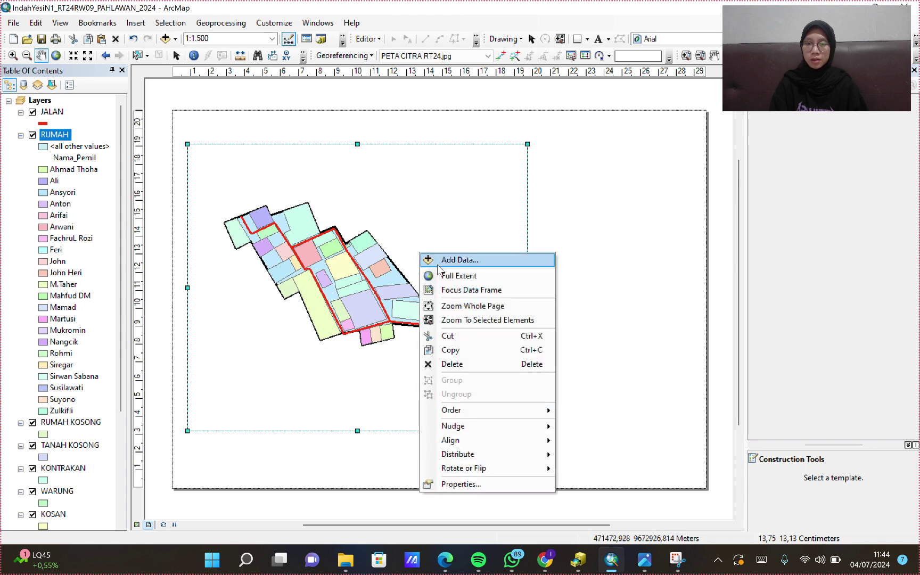
{"action": "left_click", "coordinate": [459, 484]}
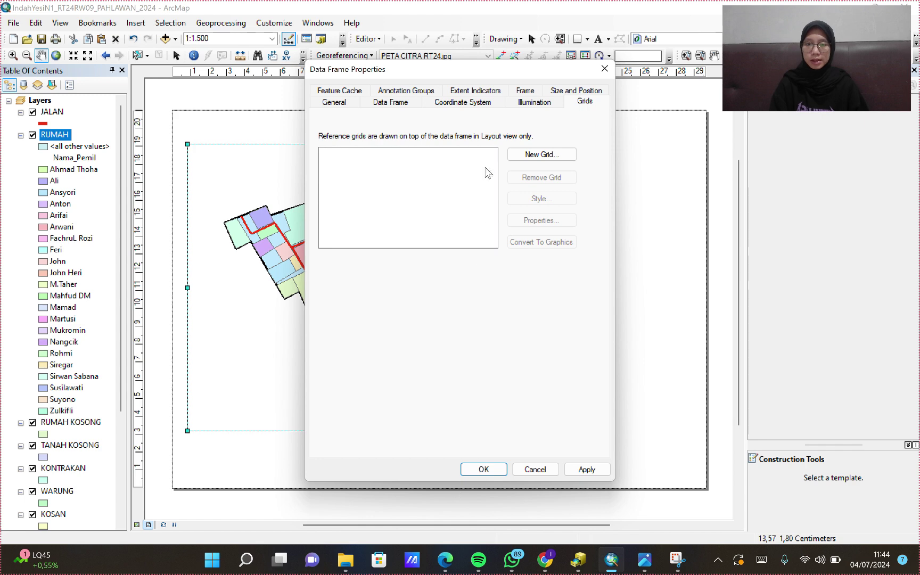
{"action": "left_click", "coordinate": [531, 155]}
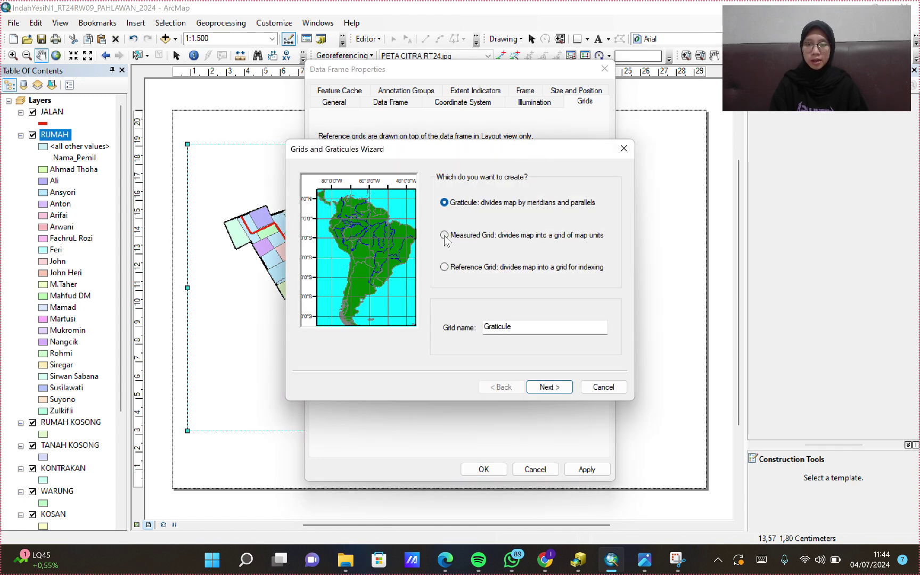
{"action": "left_click", "coordinate": [444, 236]}
{"action": "left_click", "coordinate": [552, 387]}
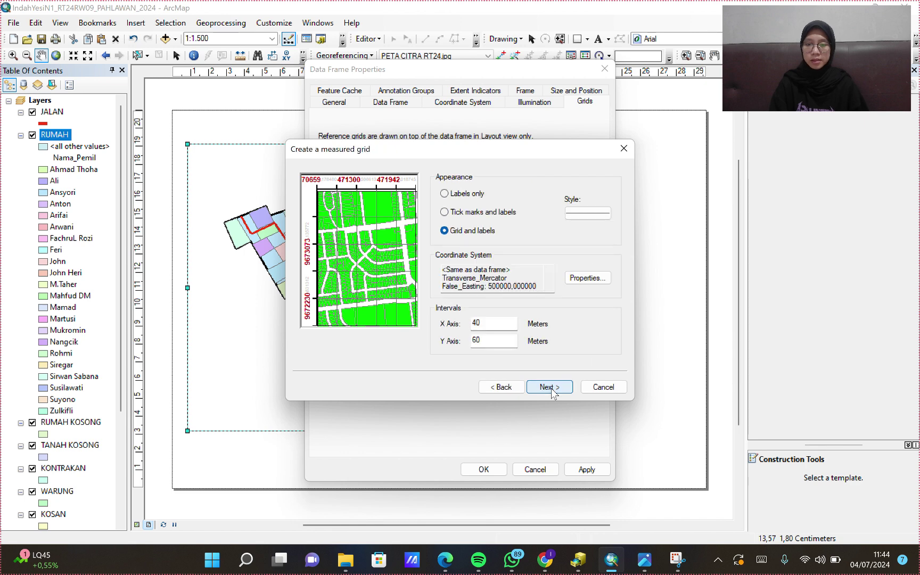
{"action": "left_click", "coordinate": [550, 387]}
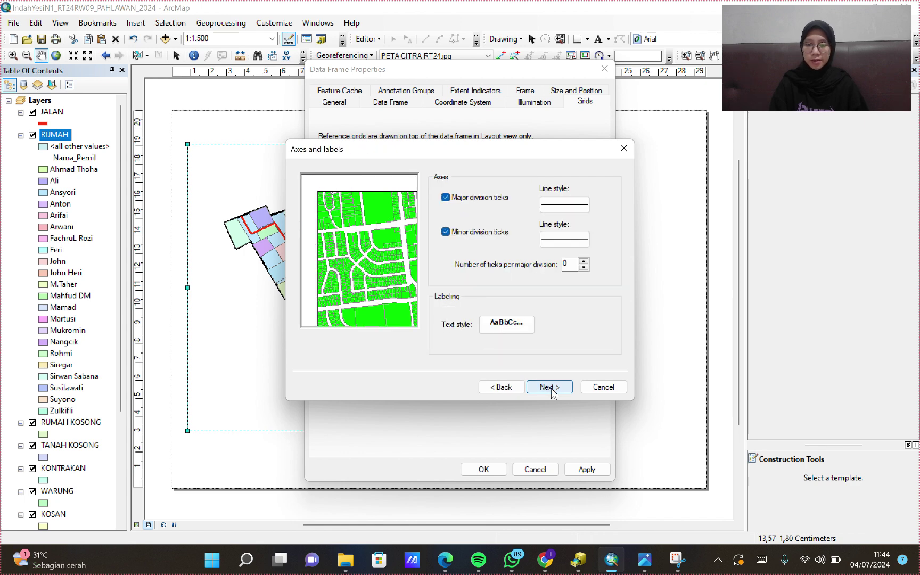
{"action": "left_click", "coordinate": [552, 388]}
{"action": "left_click", "coordinate": [551, 388]}
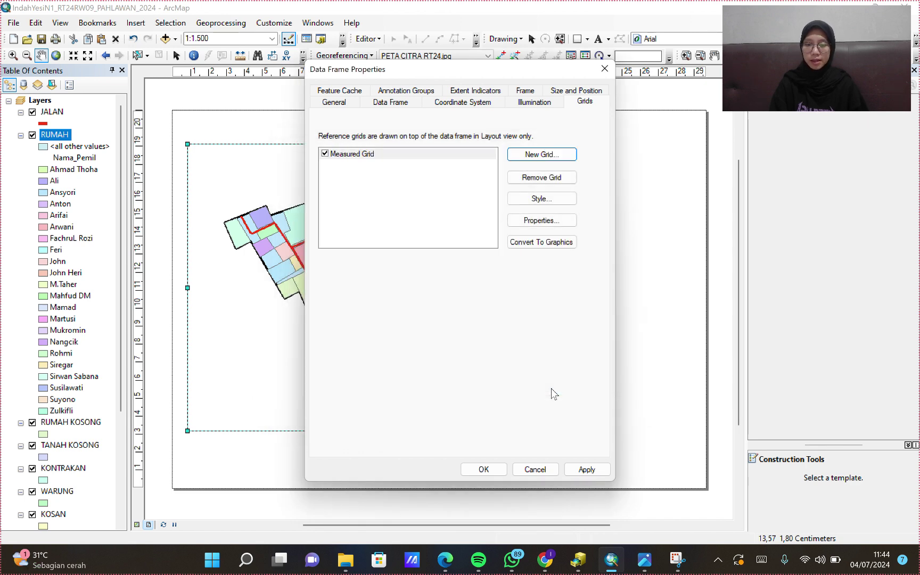
{"action": "left_click", "coordinate": [588, 469]}
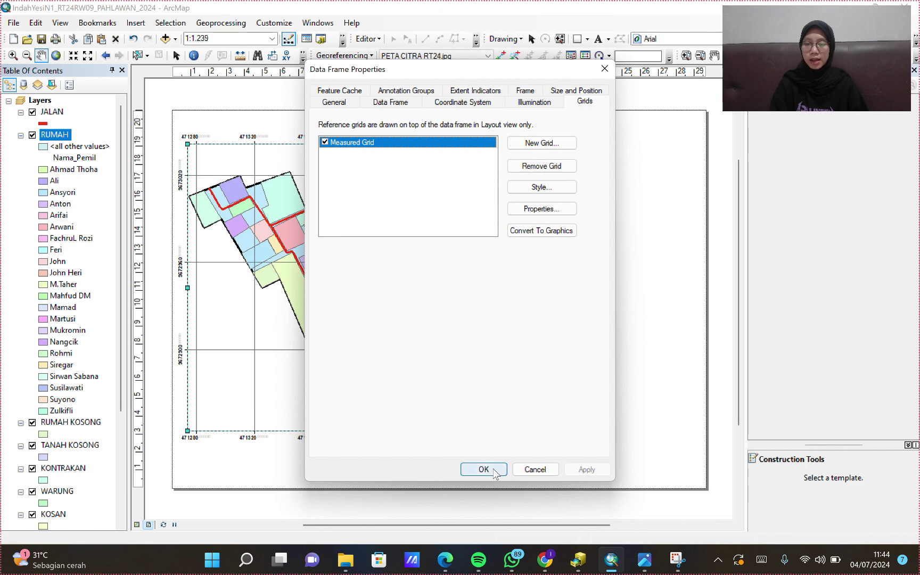
{"action": "left_click", "coordinate": [490, 470]}
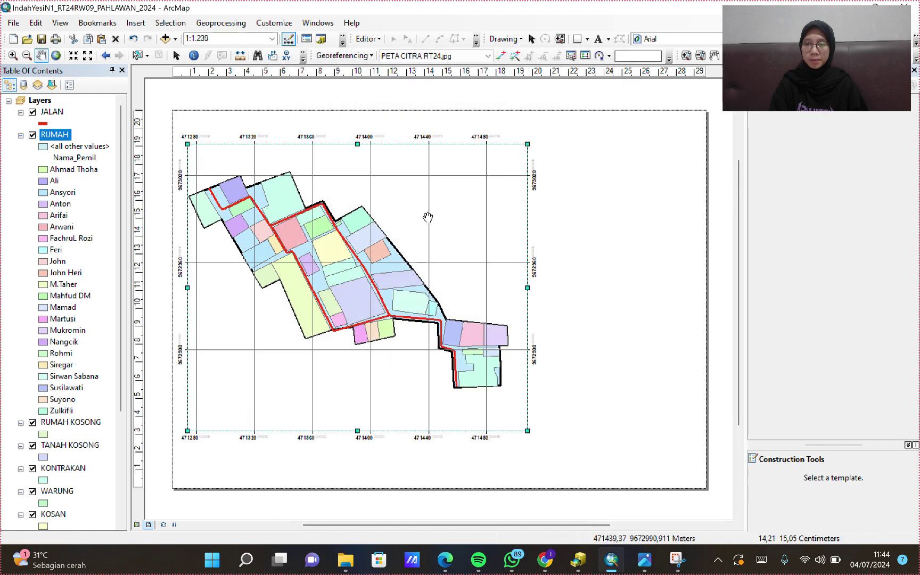
- Draw a page-sized border rectangle and set its fill to No Color
{"action": "left_click_drag", "start_coordinate": [290, 249], "coordinate": [295, 251]}
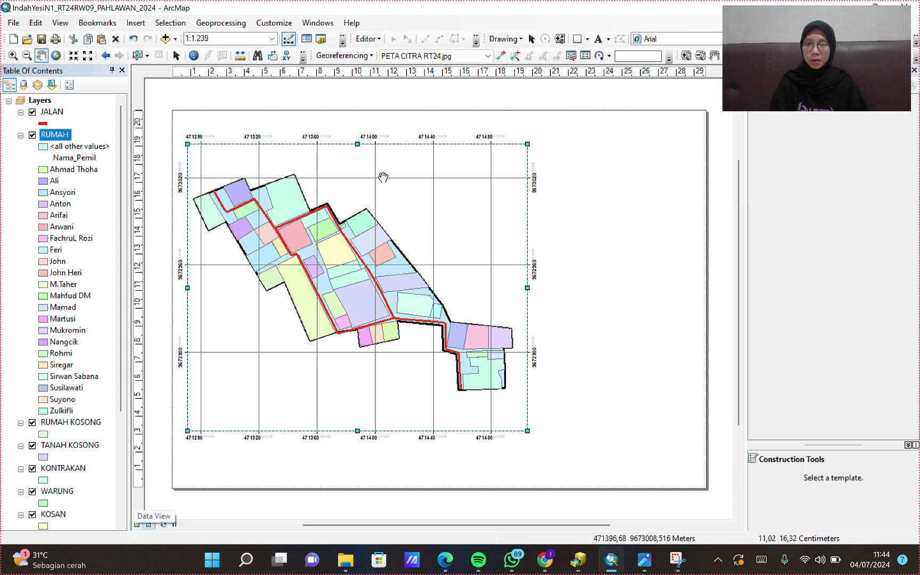
{"action": "left_click", "coordinate": [578, 39]}
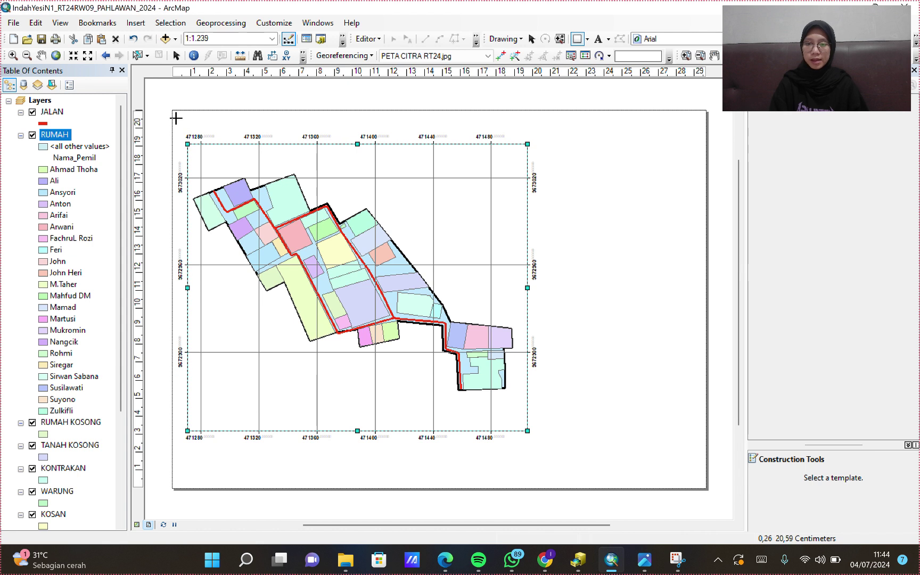
{"action": "left_click_drag", "start_coordinate": [176, 116], "coordinate": [702, 485]}
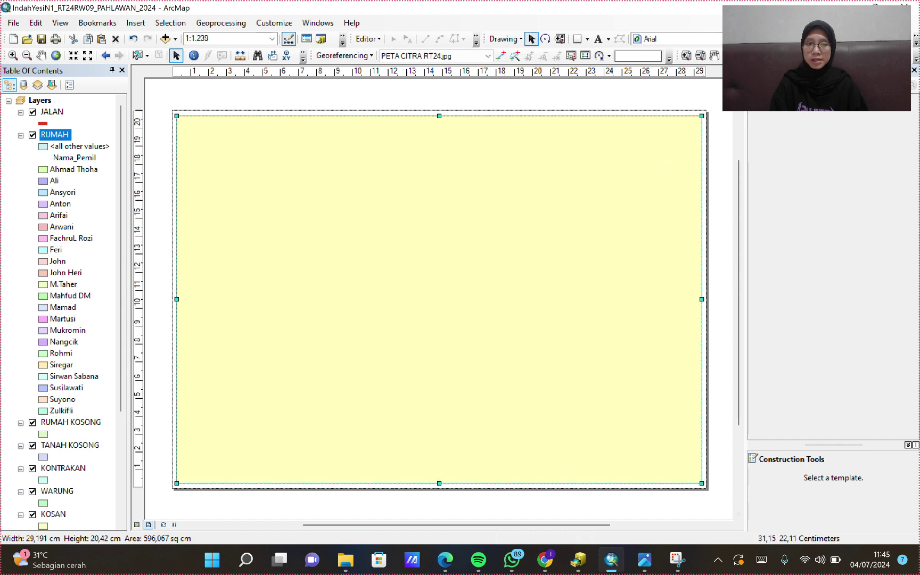
{"action": "left_click", "coordinate": [734, 39]}
{"action": "left_click", "coordinate": [793, 104]}
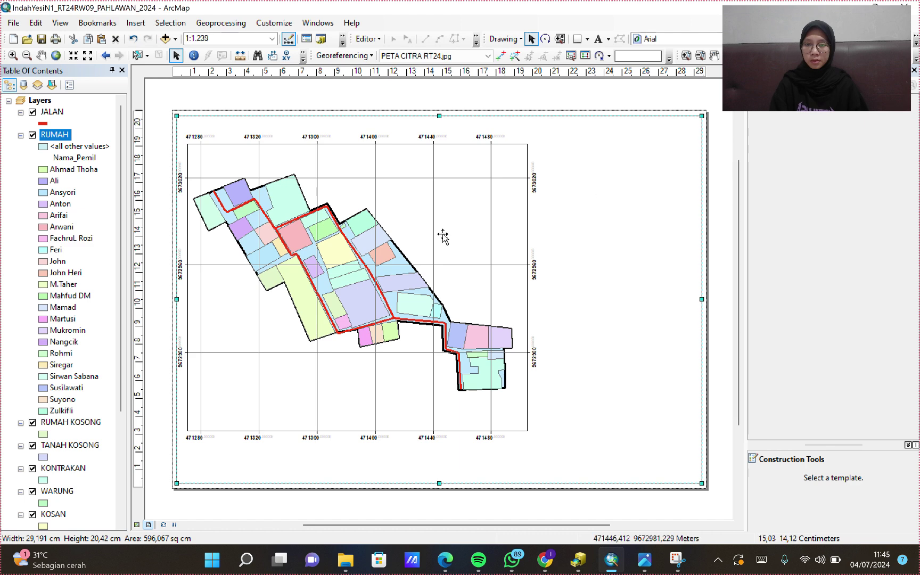
- Resize the gridded data frame and pan the map to fit inside it
{"action": "left_click", "coordinate": [522, 153]}
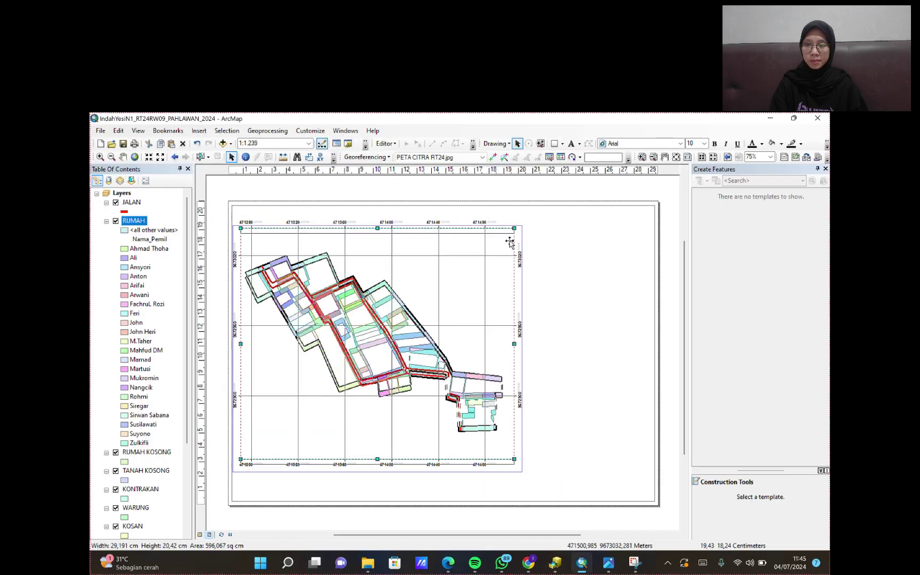
{"action": "left_click_drag", "start_coordinate": [513, 458], "coordinate": [512, 444]}
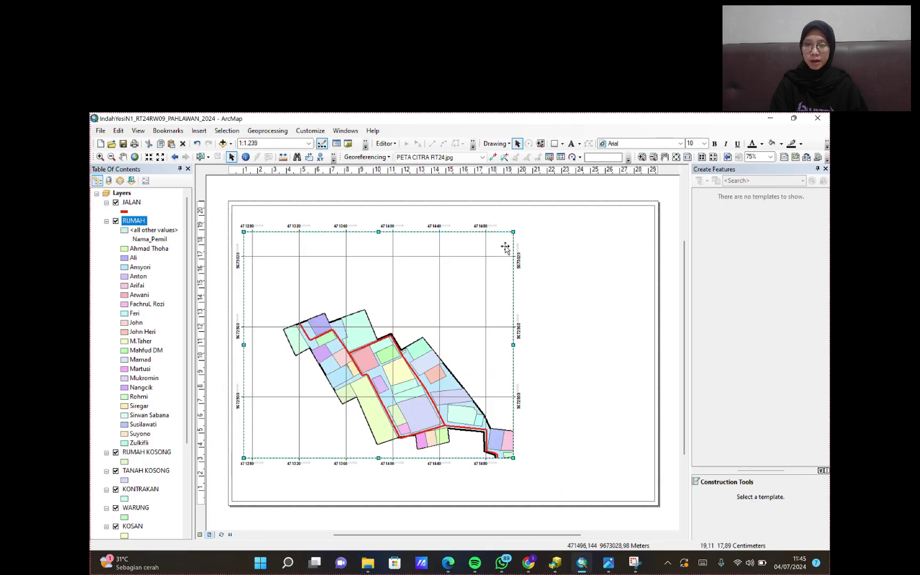
{"action": "left_click_drag", "start_coordinate": [378, 231], "coordinate": [379, 236]}
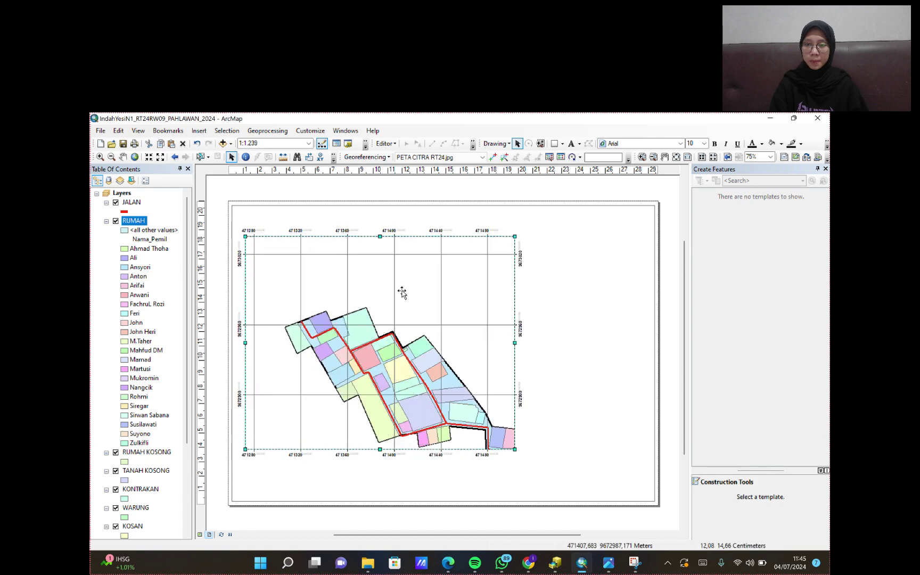
{"action": "left_click_drag", "start_coordinate": [512, 337], "coordinate": [529, 342]}
{"action": "left_click_drag", "start_coordinate": [387, 449], "coordinate": [392, 446]}
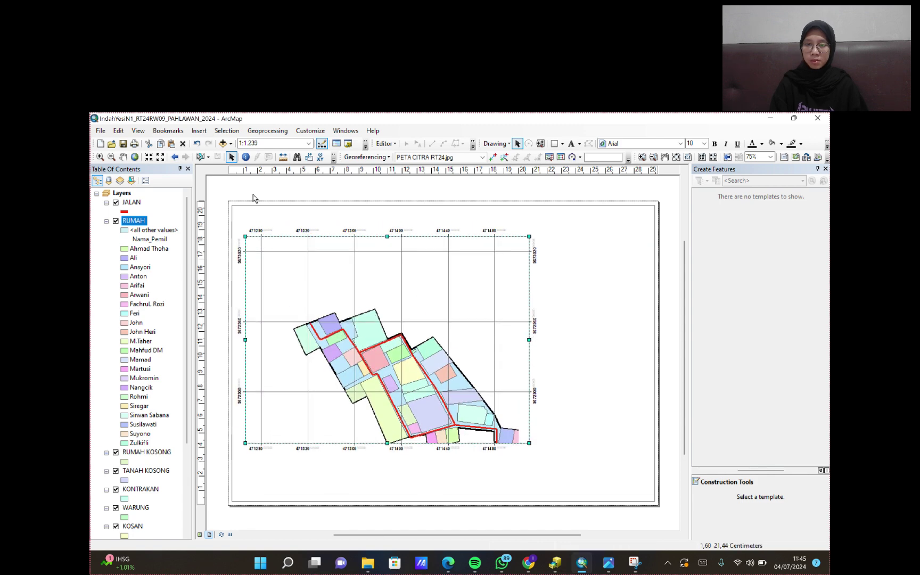
{"action": "left_click", "coordinate": [122, 157]}
{"action": "left_click_drag", "start_coordinate": [479, 373], "coordinate": [442, 311]}
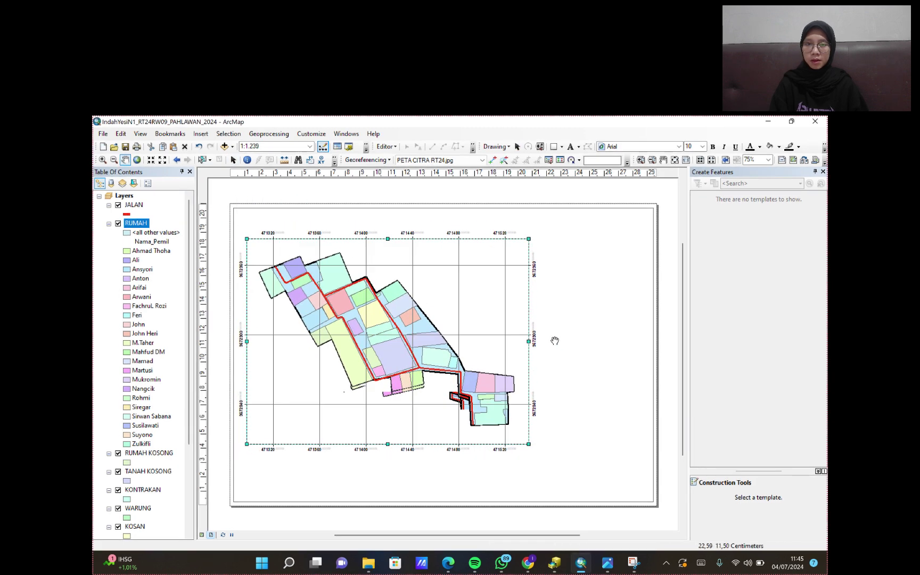
- Draw a horizontal line under the title area and a vertical side-column divider, then nudge the horizontal line down
{"action": "left_click", "coordinate": [563, 147]}
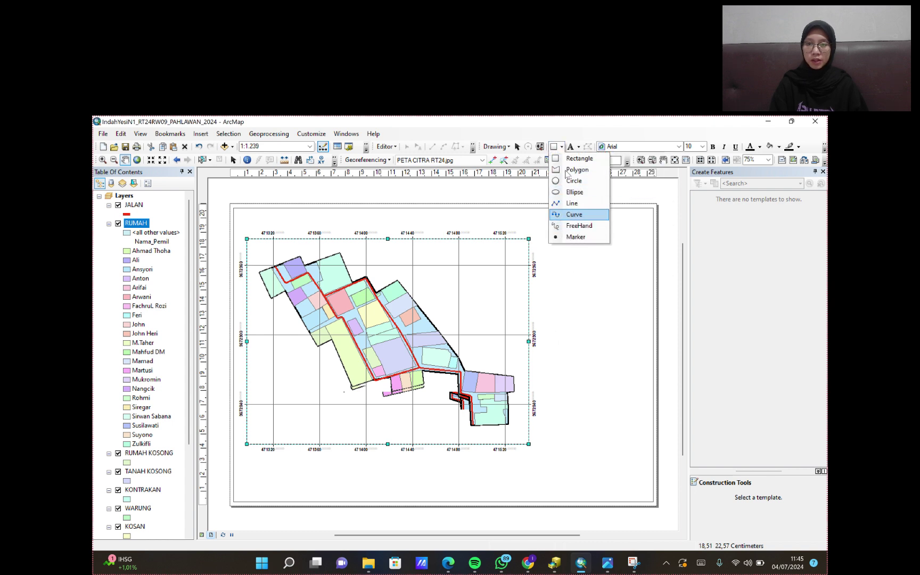
{"action": "left_click", "coordinate": [572, 203]}
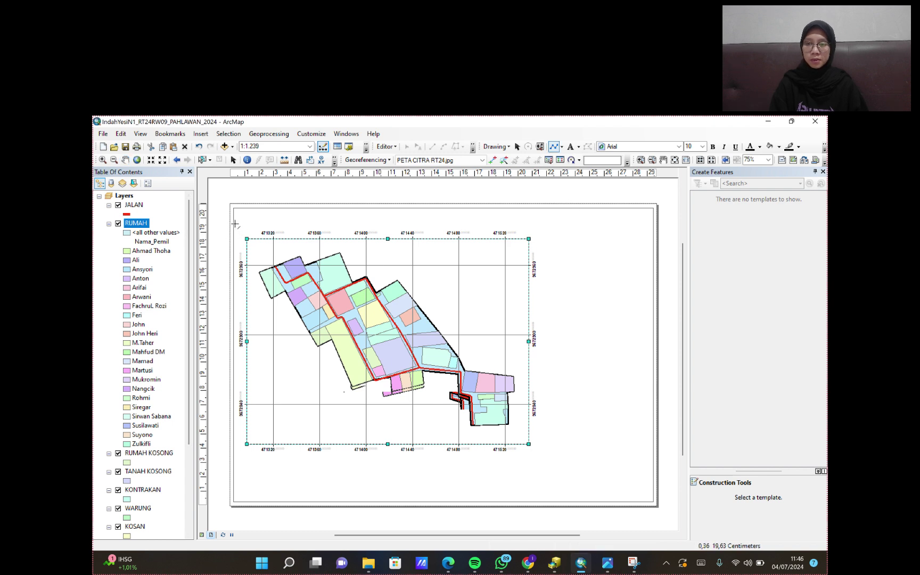
{"action": "left_click", "coordinate": [233, 225]}
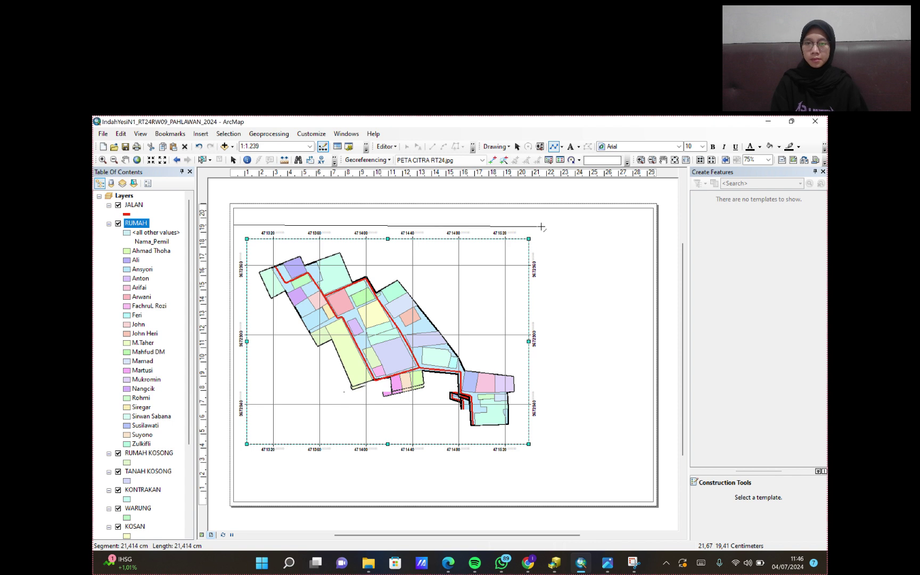
{"action": "double_click", "coordinate": [542, 223]}
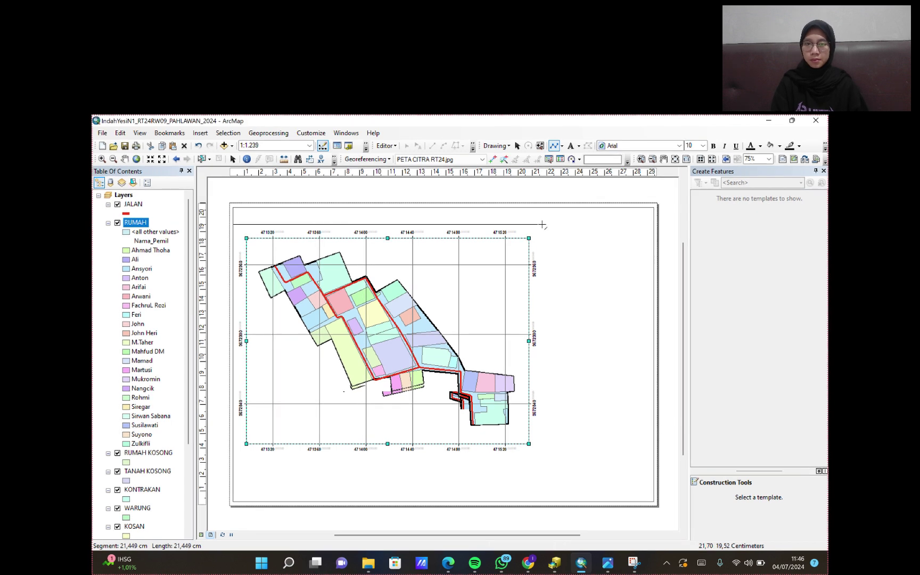
{"action": "left_click", "coordinate": [540, 207]}
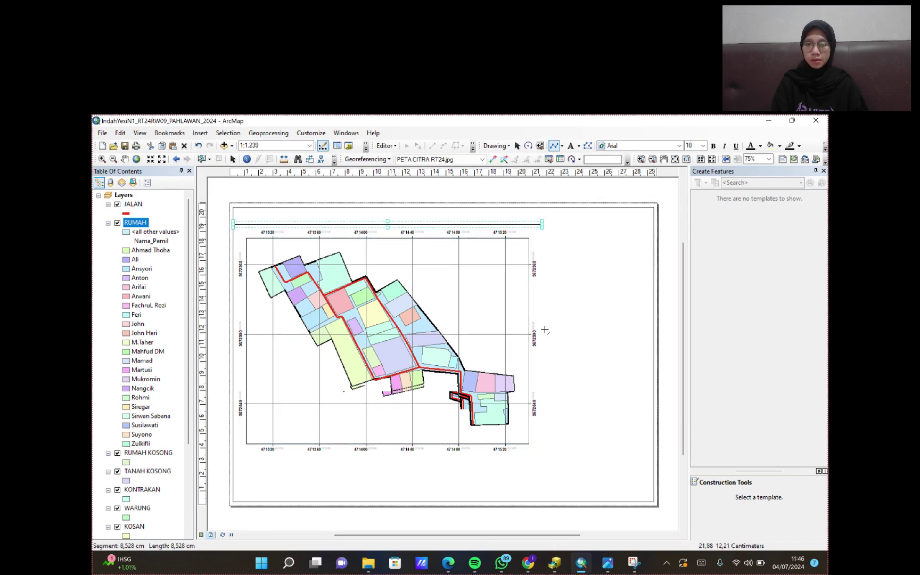
{"action": "double_click", "coordinate": [540, 503]}
{"action": "left_click", "coordinate": [531, 227]}
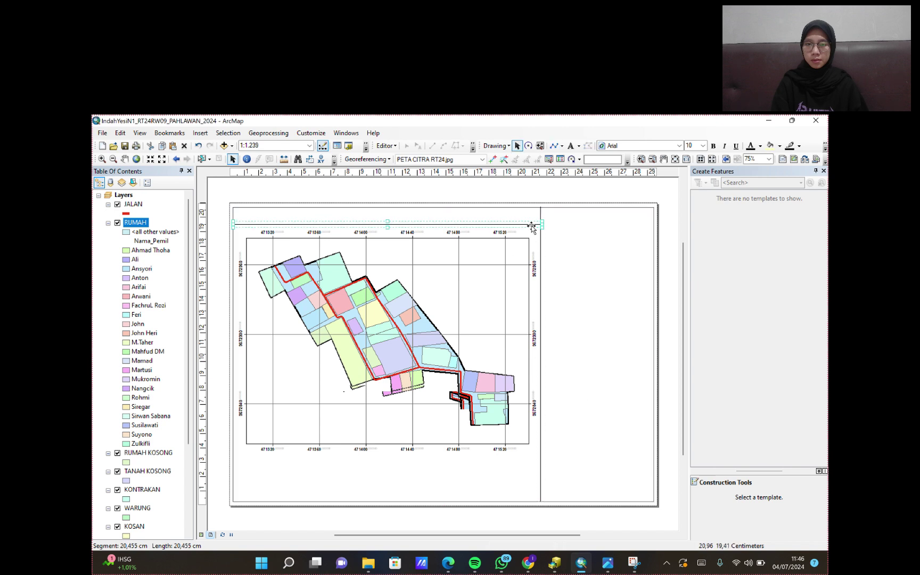
{"action": "left_click", "coordinate": [554, 258]}
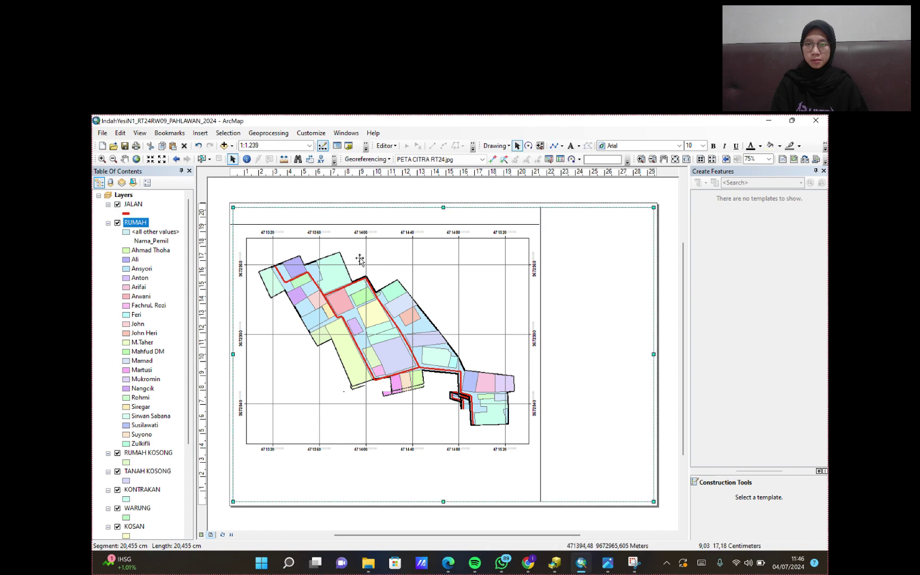
{"action": "left_click", "coordinate": [234, 224]}
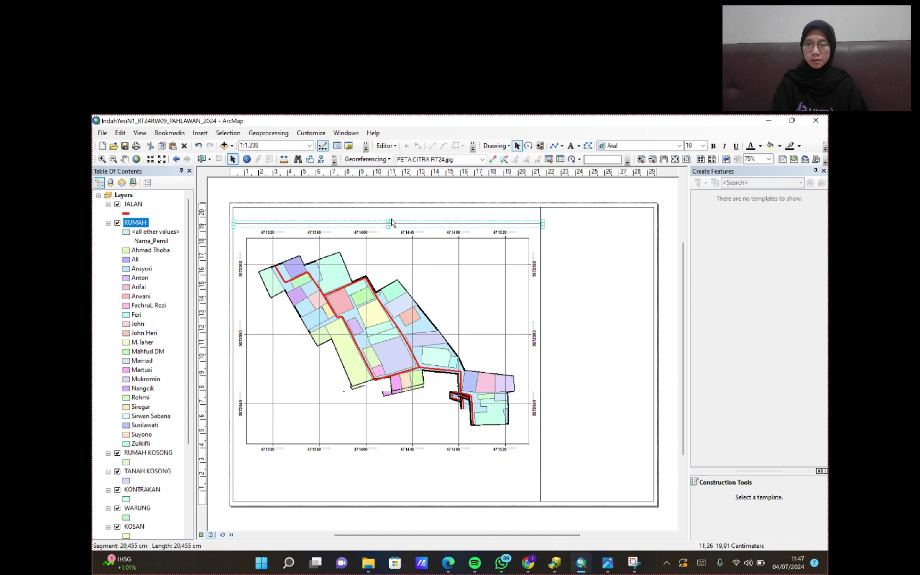
{"action": "left_click_drag", "start_coordinate": [386, 223], "coordinate": [388, 228]}
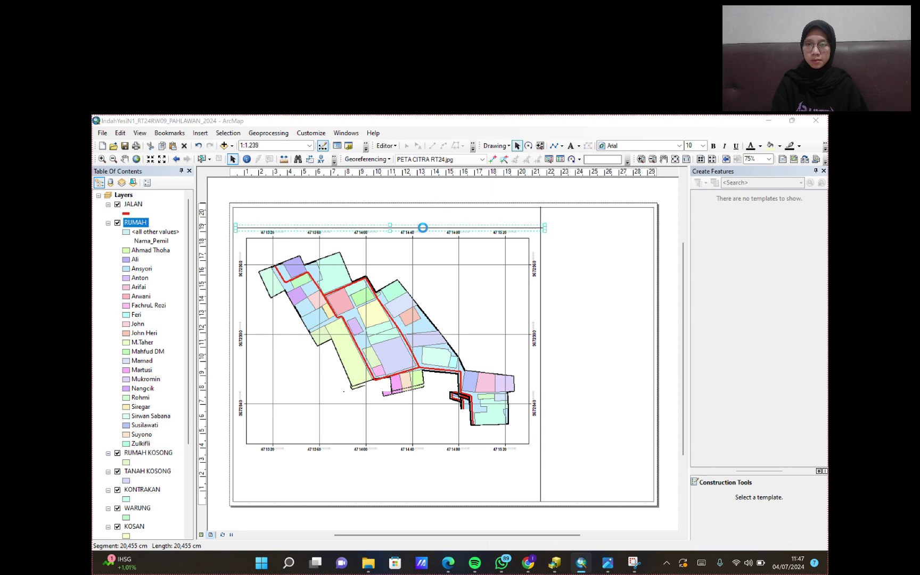
- Draw a line along the bottom of the map, then reposition the map at scale 1:1.300
{"action": "left_click", "coordinate": [554, 146]}
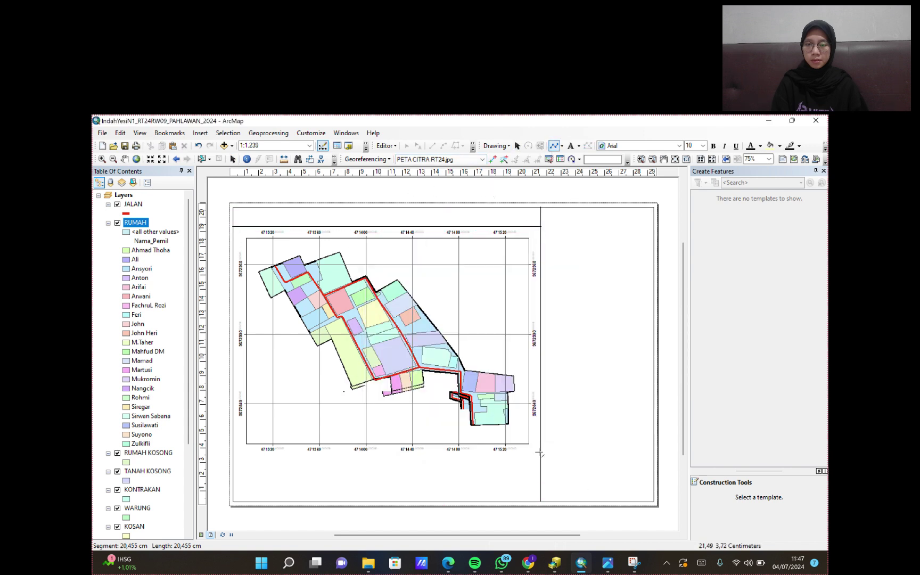
{"action": "left_click", "coordinate": [541, 454]}
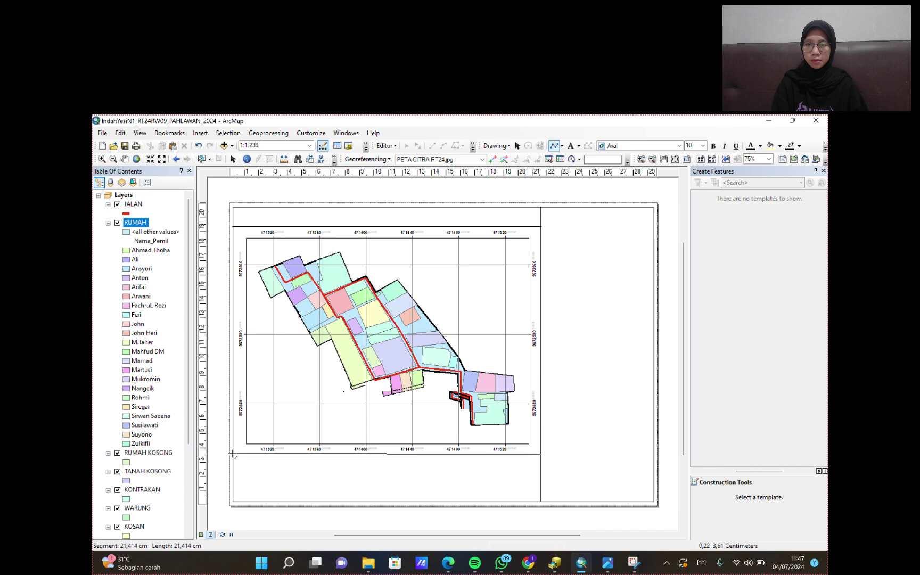
{"action": "double_click", "coordinate": [233, 454]}
{"action": "left_click", "coordinate": [124, 158]}
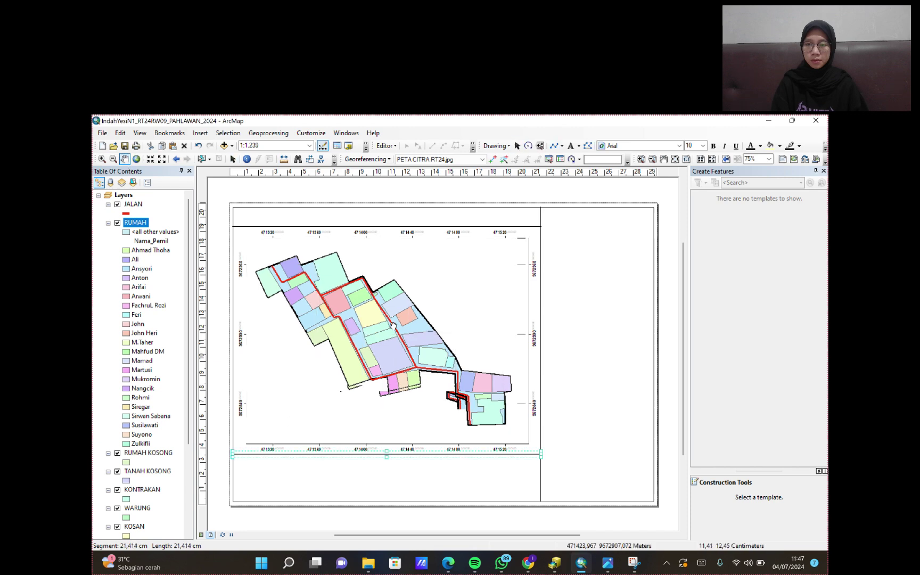
{"action": "scroll", "coordinate": [394, 312], "scroll_direction": "down", "scroll_amount": 3}
{"action": "left_click_drag", "start_coordinate": [368, 316], "coordinate": [364, 323]}
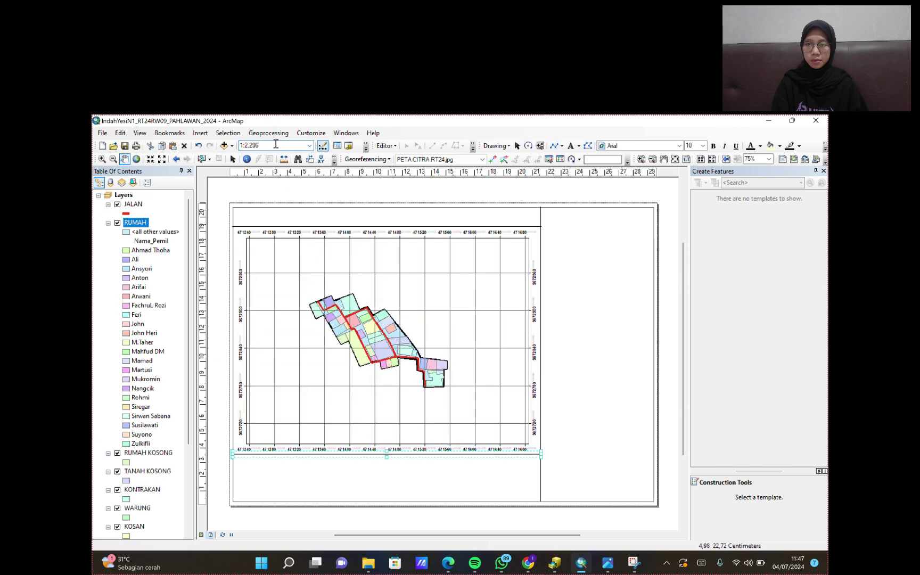
{"action": "type", "text": "1:1.300"}
{"action": "key", "text": "Return"}
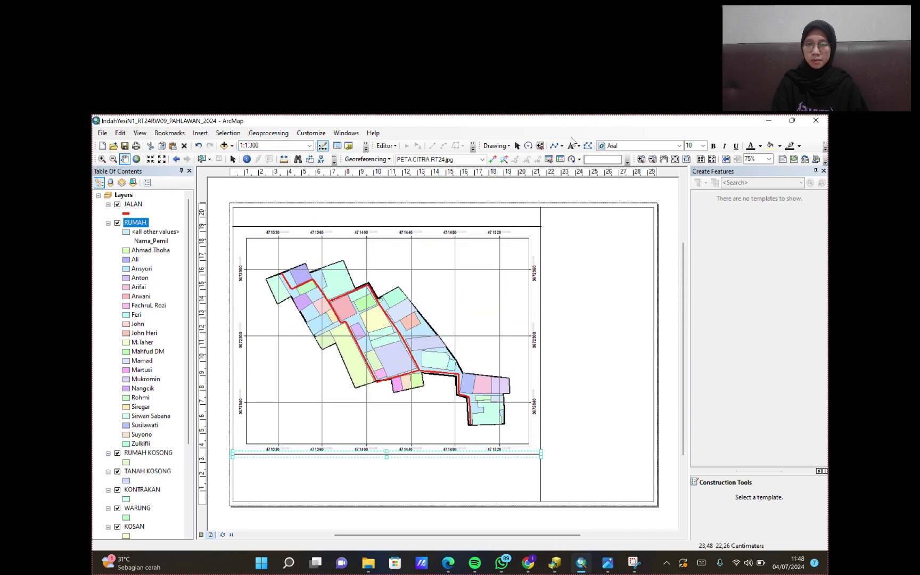
- Draw two horizontal dividers across the right panel
{"action": "left_click", "coordinate": [553, 145]}
{"action": "left_click", "coordinate": [541, 254]}
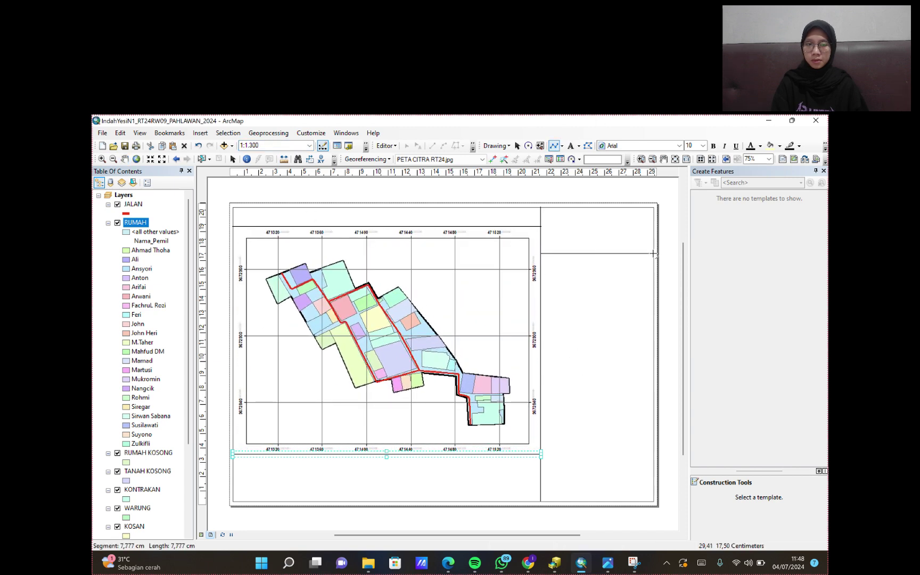
{"action": "double_click", "coordinate": [653, 253]}
{"action": "left_click", "coordinate": [541, 289]}
{"action": "double_click", "coordinate": [654, 289]}
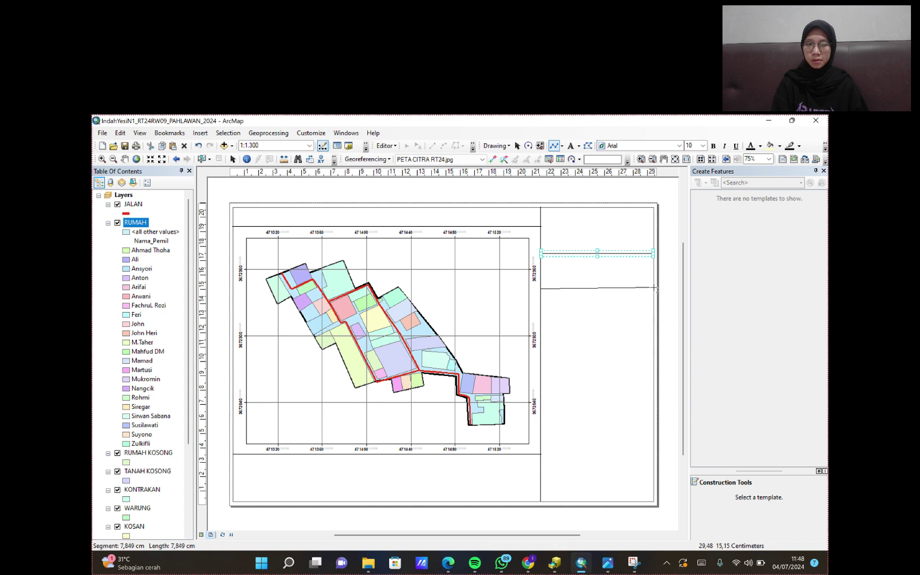
- Draw two vertical dividers in the bottom strip, replacing a misplaced first attempt
{"action": "left_click", "coordinate": [321, 454]}
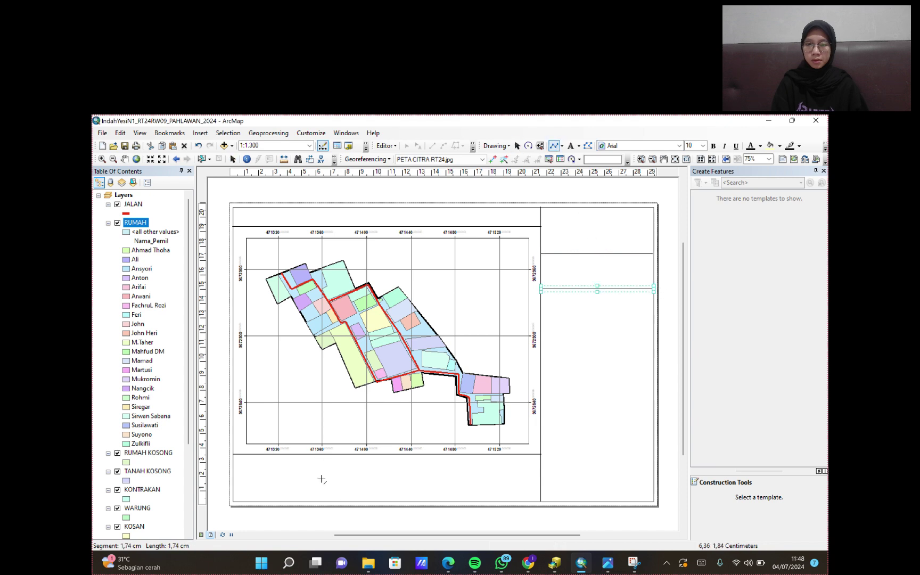
{"action": "double_click", "coordinate": [321, 502]}
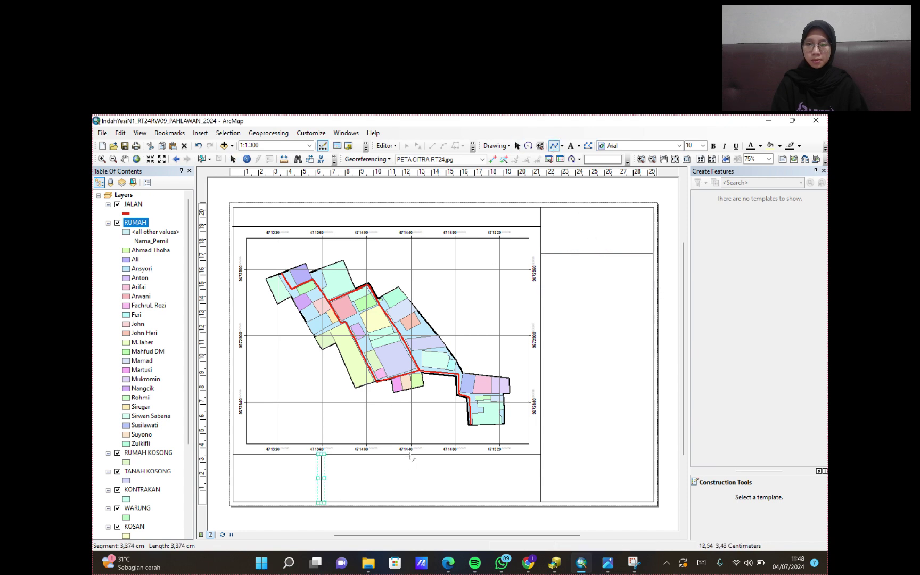
{"action": "right_click", "coordinate": [320, 478]}
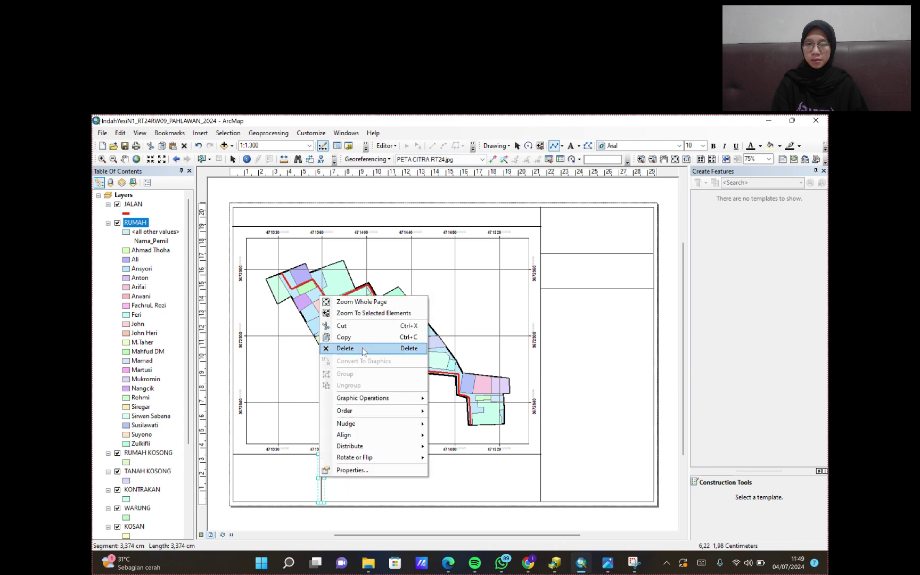
{"action": "left_click", "coordinate": [346, 350]}
{"action": "left_click", "coordinate": [339, 454]}
{"action": "double_click", "coordinate": [338, 502]}
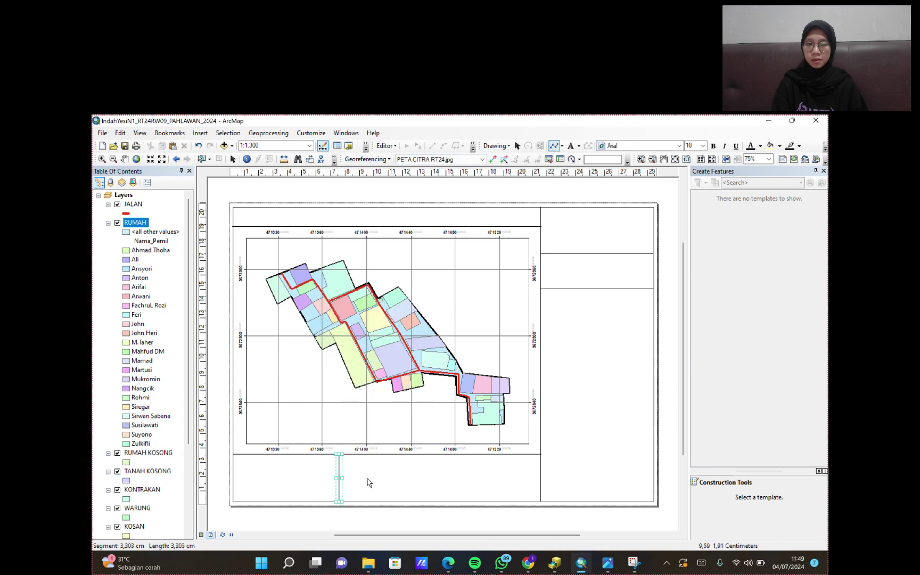
{"action": "left_click", "coordinate": [437, 454]}
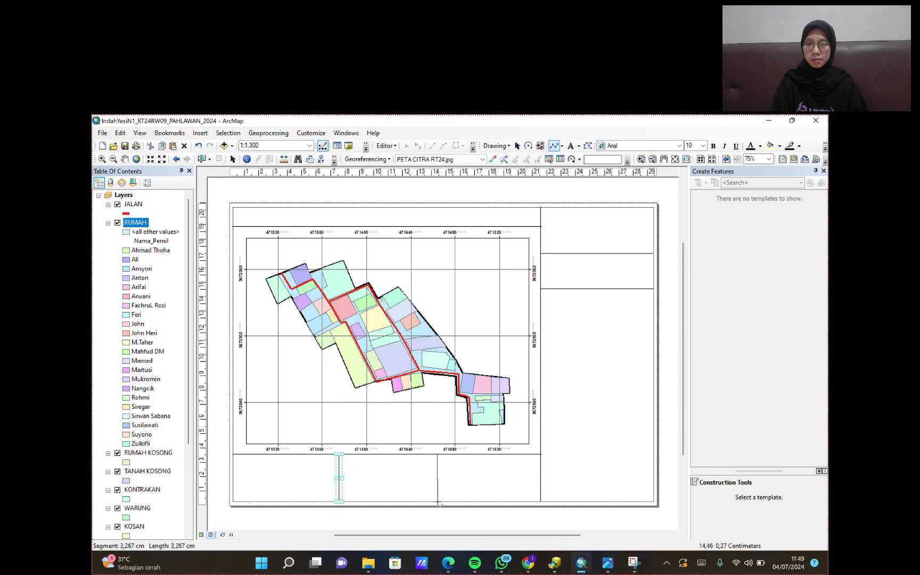
{"action": "right_click", "coordinate": [437, 502]}
{"action": "key", "text": "Escape"}
{"action": "left_click", "coordinate": [439, 454]}
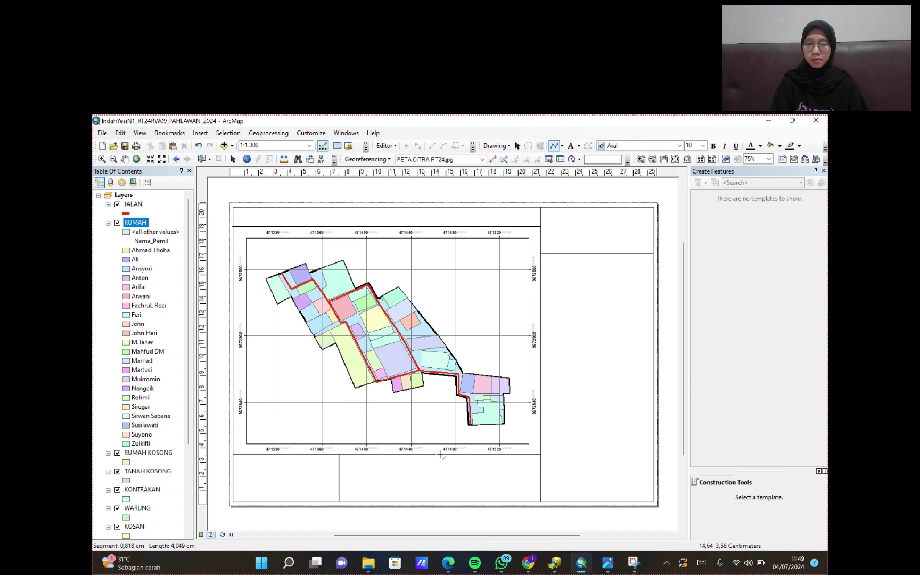
{"action": "double_click", "coordinate": [441, 501]}
- Move both right-panel divider lines slightly down to even their spacing
{"action": "left_click", "coordinate": [592, 288]}
{"action": "left_click_drag", "start_coordinate": [590, 289], "coordinate": [589, 295]}
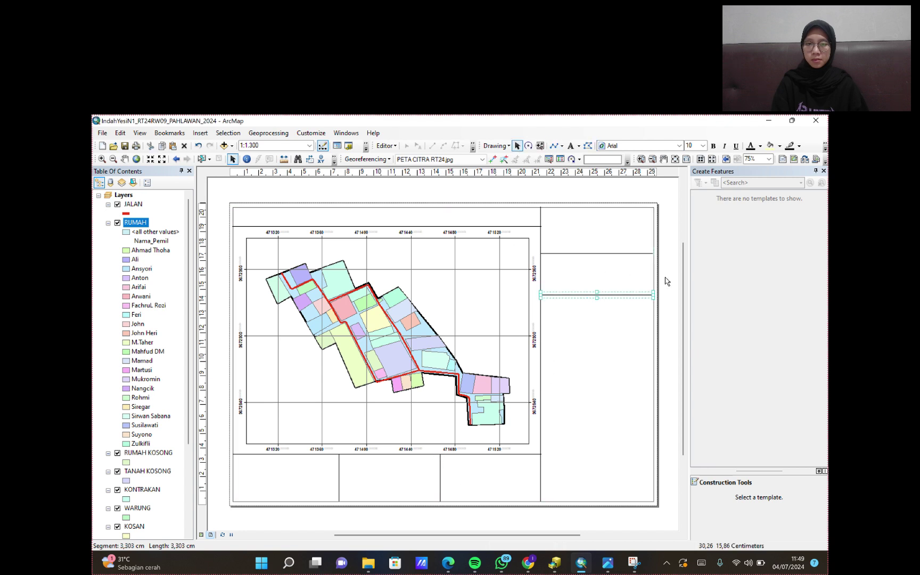
{"action": "left_click", "coordinate": [623, 260]}
{"action": "left_click_drag", "start_coordinate": [599, 254], "coordinate": [600, 256]}
{"action": "left_click", "coordinate": [602, 295]}
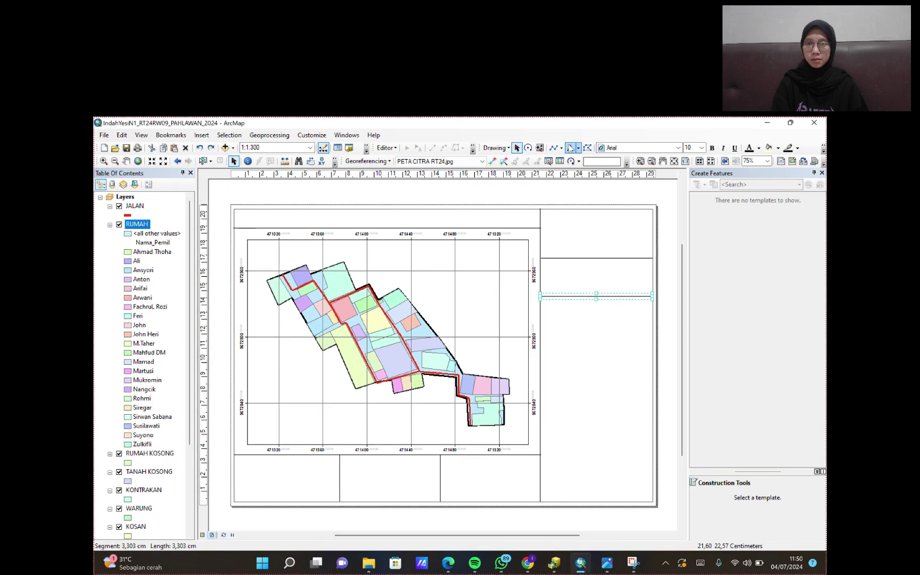
- Add centre-aligned title text 'PETA GARIS RT 24 RW 09 PAHLAWAN , PALEMBANG' in the title box
{"action": "left_click", "coordinate": [570, 147]}
{"action": "left_click", "coordinate": [248, 214]}
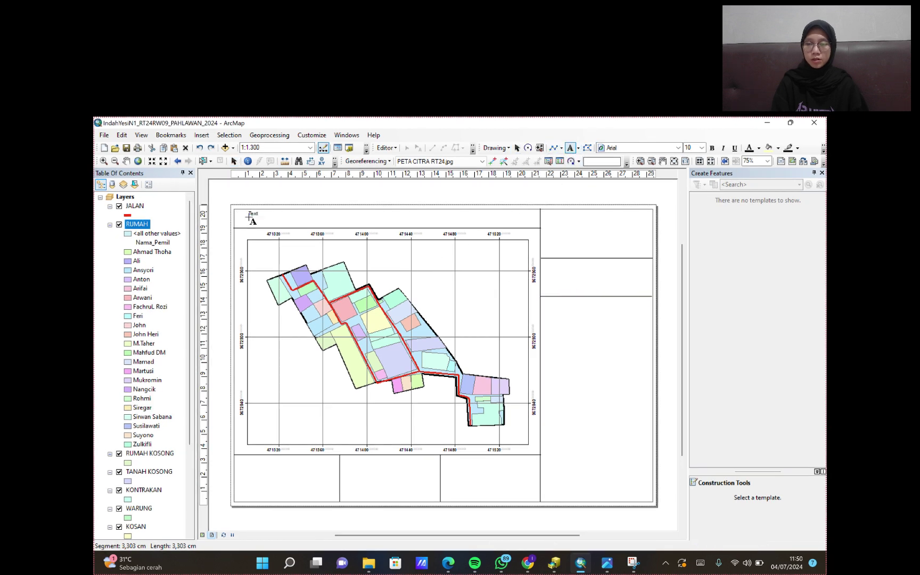
{"action": "key", "text": "BackSpace"}
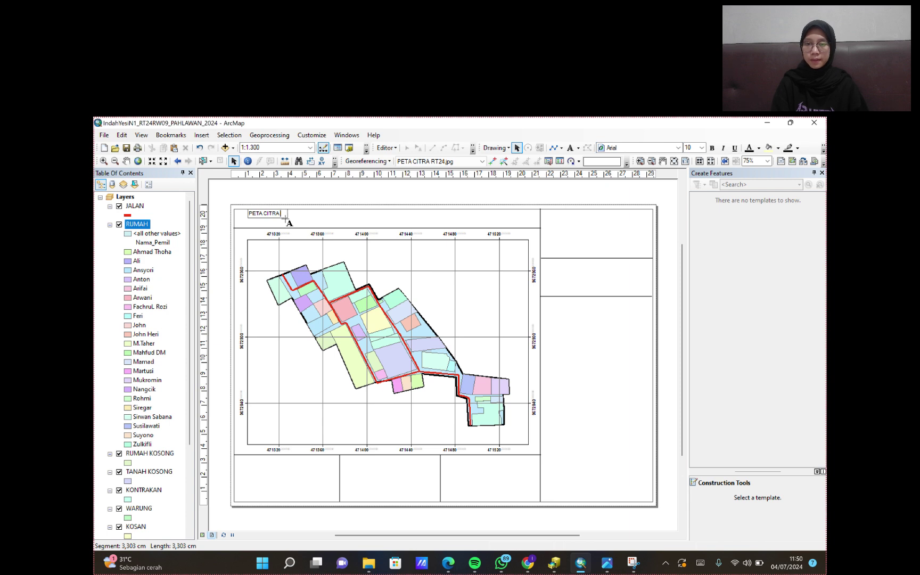
{"action": "double_click", "coordinate": [273, 214]}
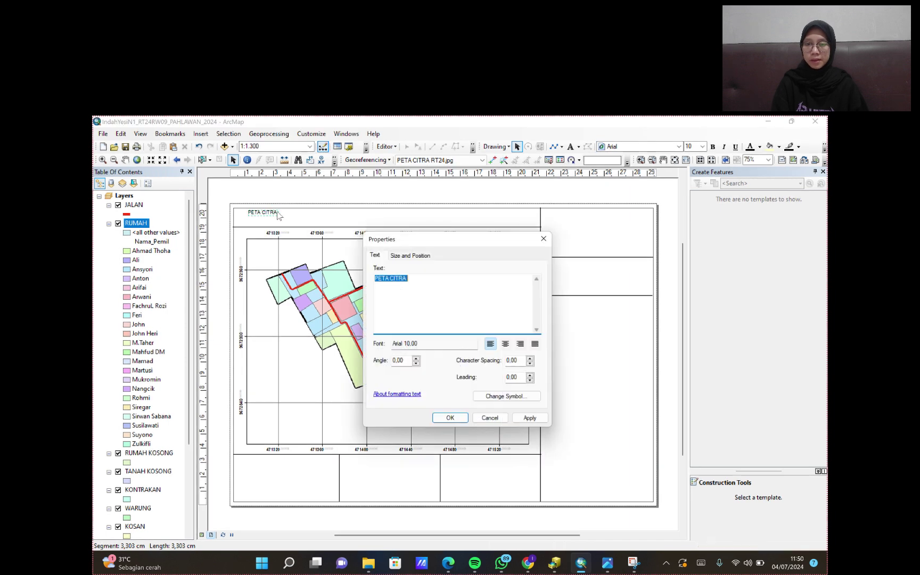
{"action": "left_click", "coordinate": [449, 281]}
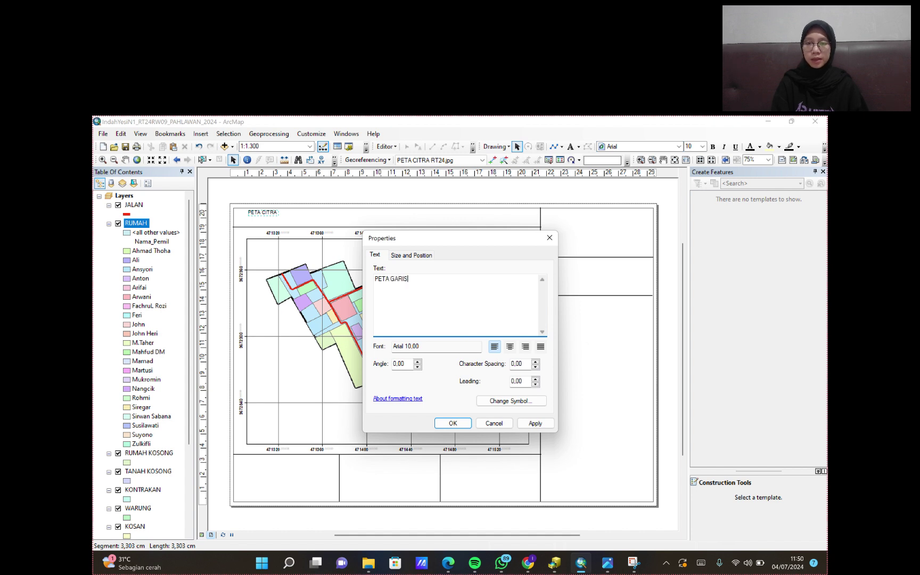
{"action": "type", "text": "GARIS RT 24 RW 09 PAHLAWAN , PALEMBANG"}
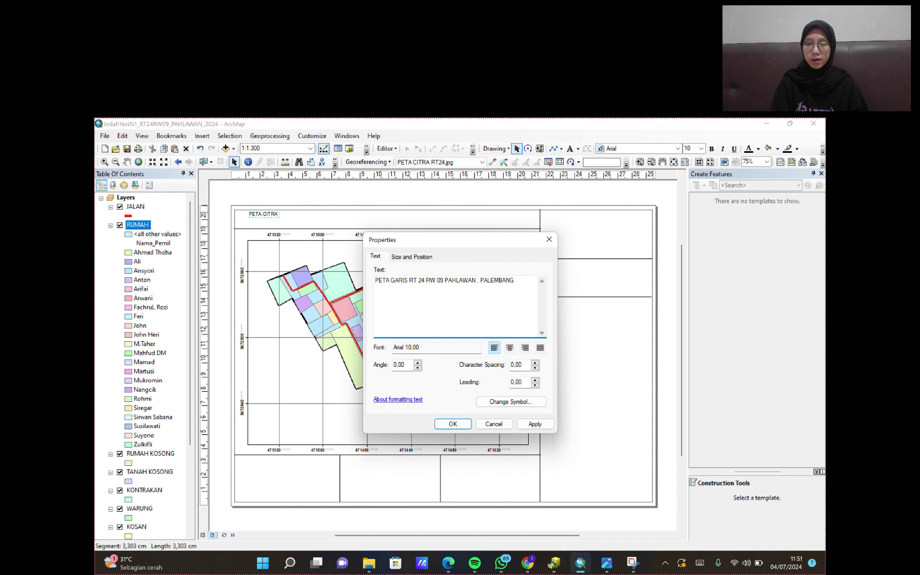
{"action": "left_click", "coordinate": [510, 348]}
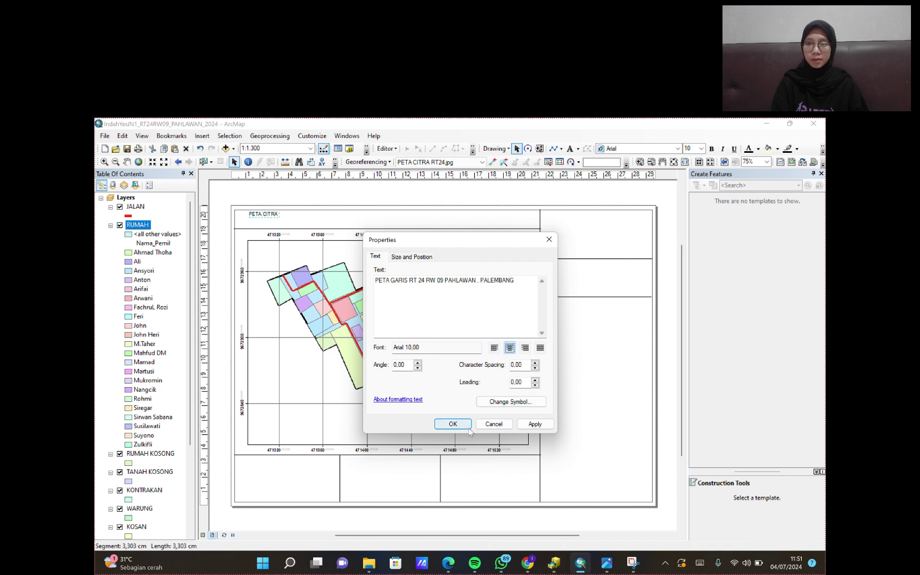
{"action": "left_click", "coordinate": [535, 423]}
{"action": "left_click", "coordinate": [452, 423]}
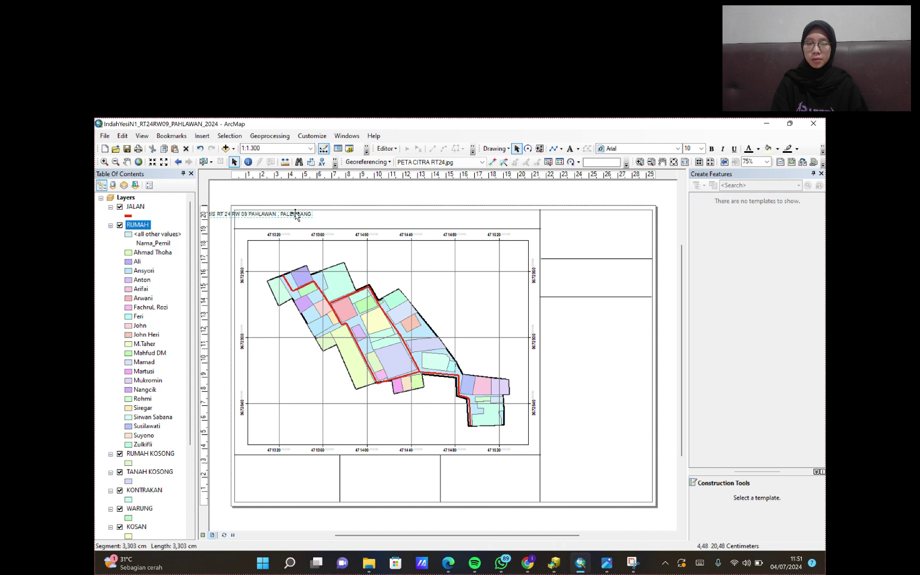
{"action": "left_click_drag", "start_coordinate": [296, 215], "coordinate": [420, 220]}
- Make the title bold Times New Roman size 20 and nudge it into place
{"action": "left_click", "coordinate": [678, 149]}
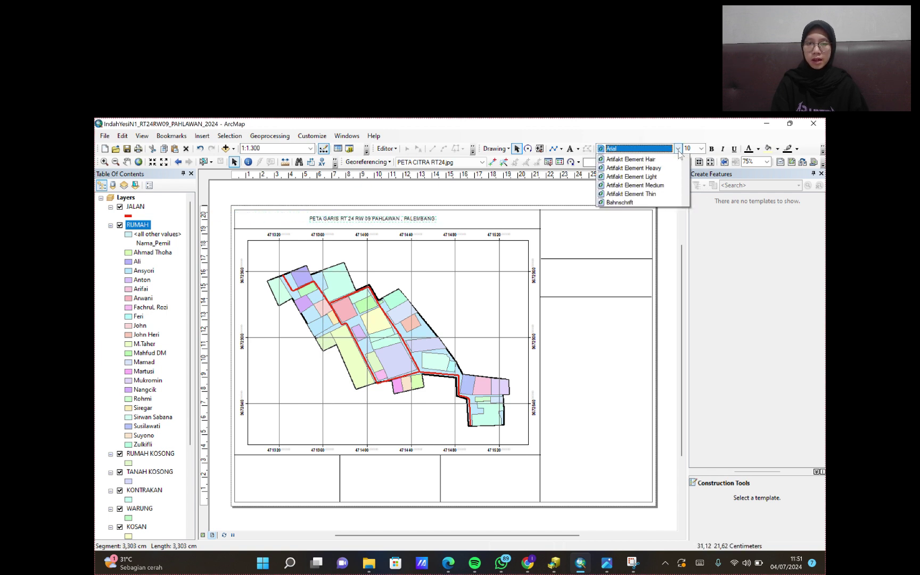
{"action": "left_click_drag", "start_coordinate": [685, 167], "coordinate": [686, 248]}
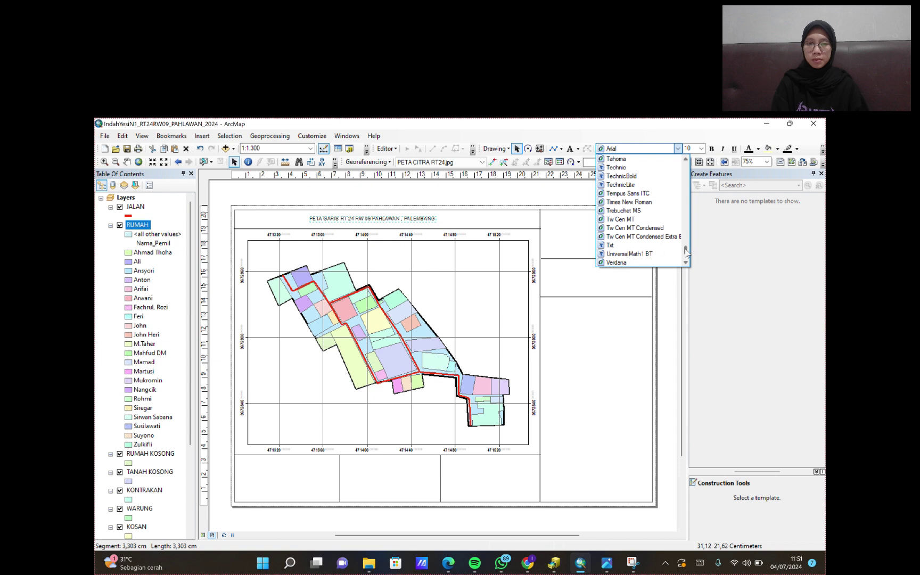
{"action": "left_click", "coordinate": [655, 202]}
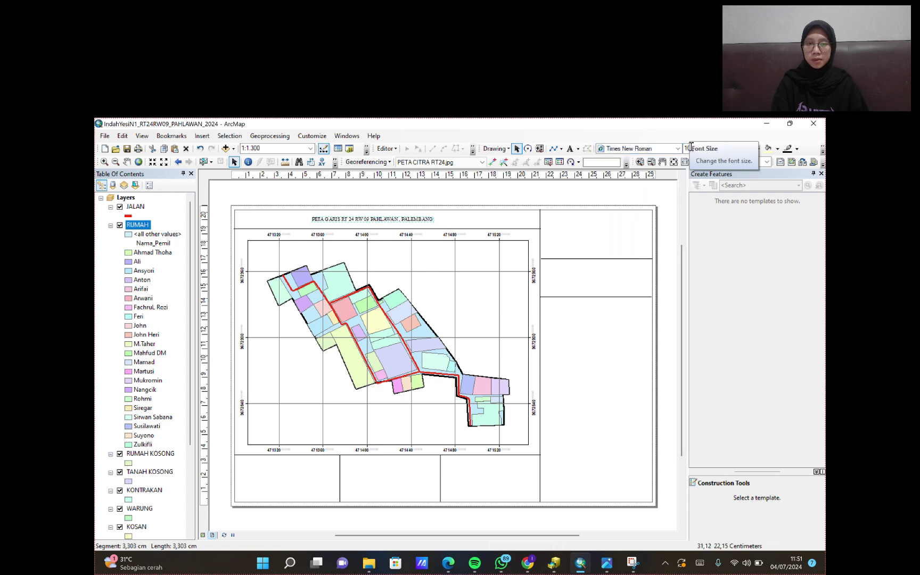
{"action": "left_click", "coordinate": [710, 150]}
{"action": "left_click", "coordinate": [701, 149]}
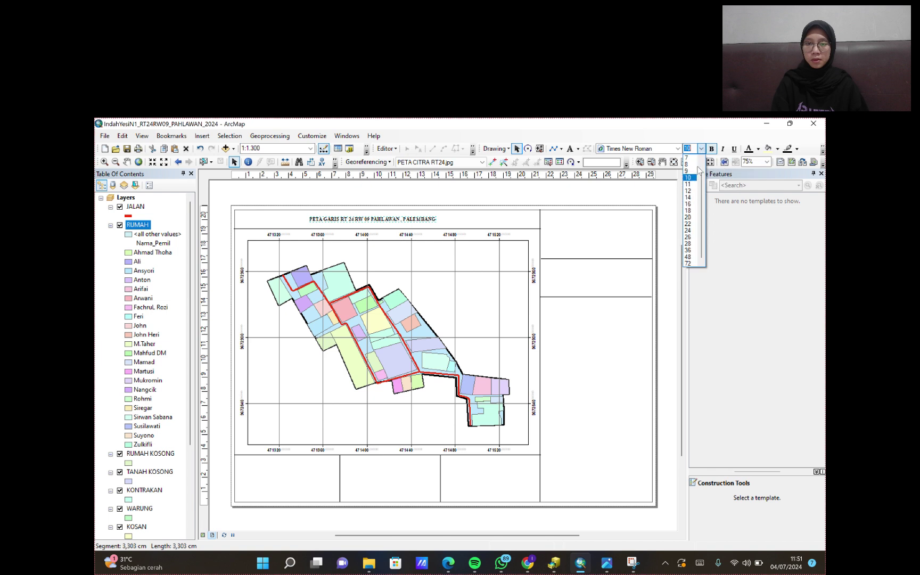
{"action": "left_click", "coordinate": [688, 217]}
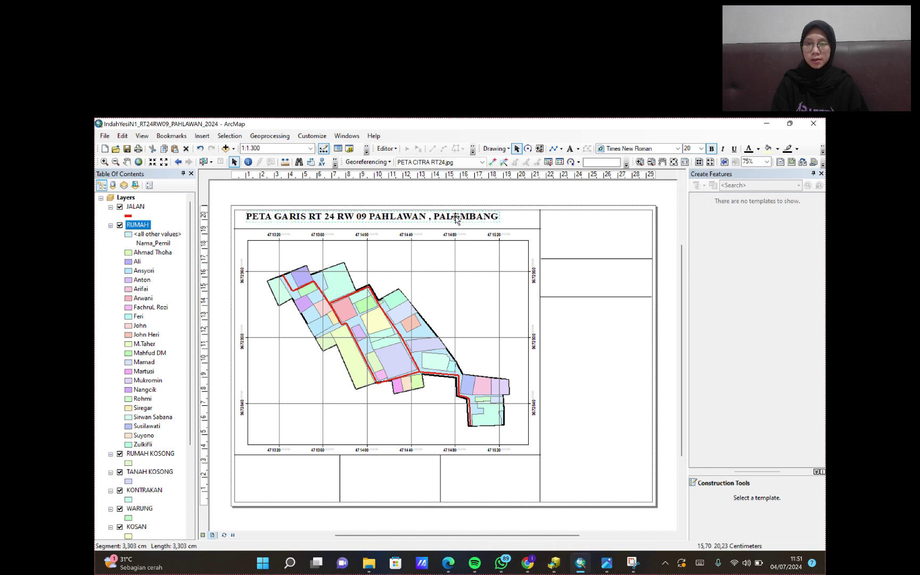
{"action": "left_click_drag", "start_coordinate": [457, 220], "coordinate": [467, 223]}
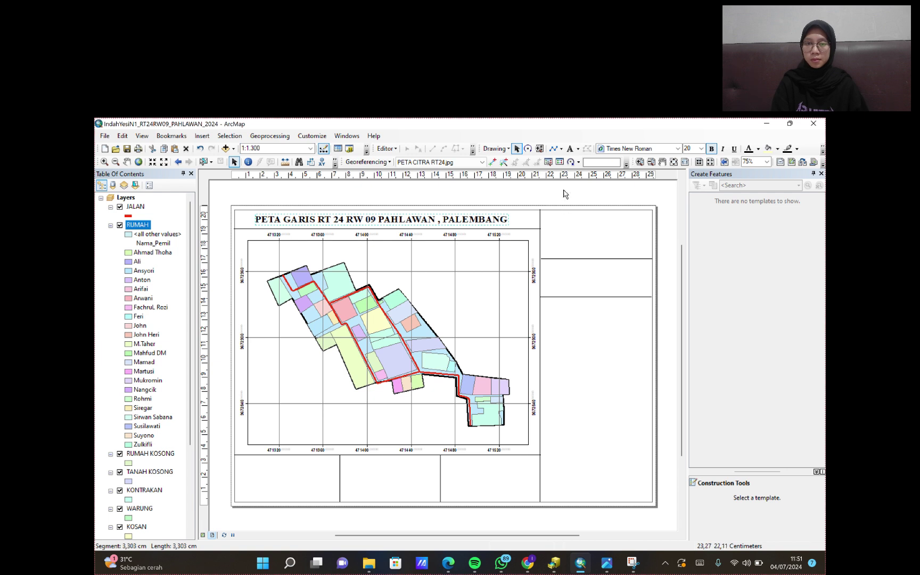
- Add the centre-aligned four-line institution text block and move it into the upper-right box
{"action": "left_click", "coordinate": [569, 148]}
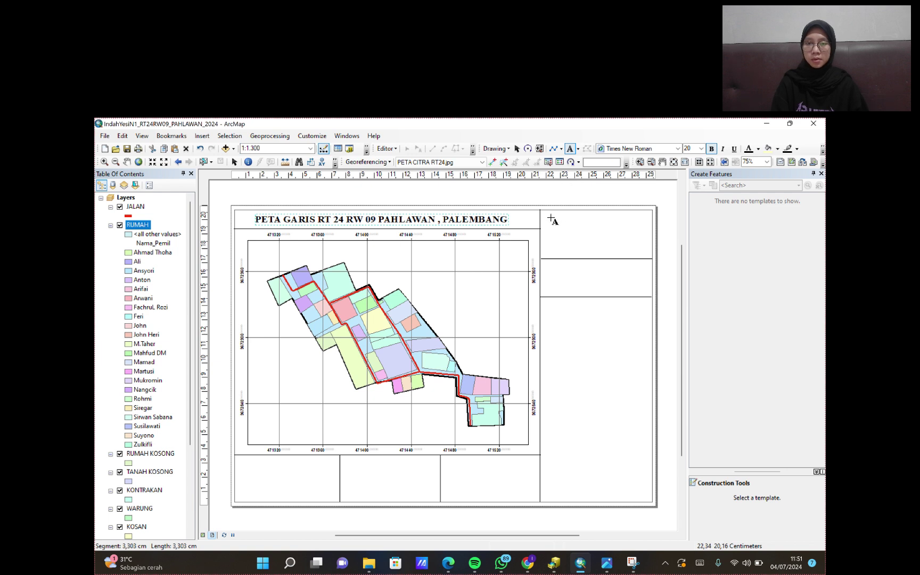
{"action": "left_click", "coordinate": [553, 232]}
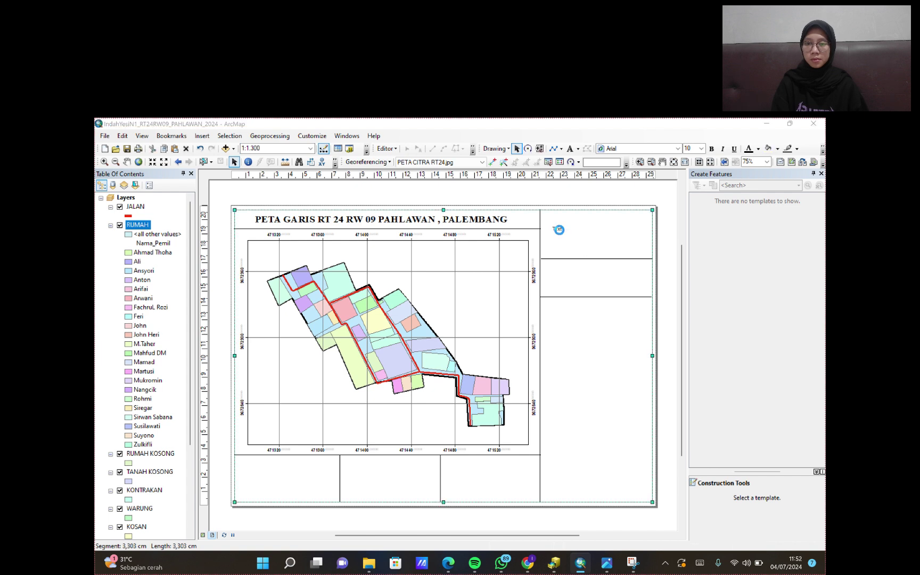
{"action": "double_click", "coordinate": [558, 230]}
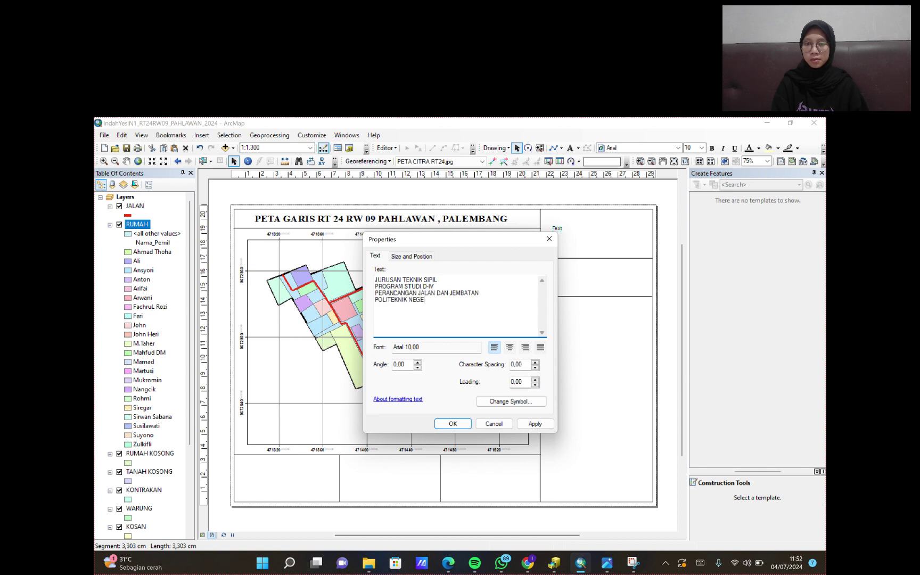
{"action": "left_click", "coordinate": [509, 347]}
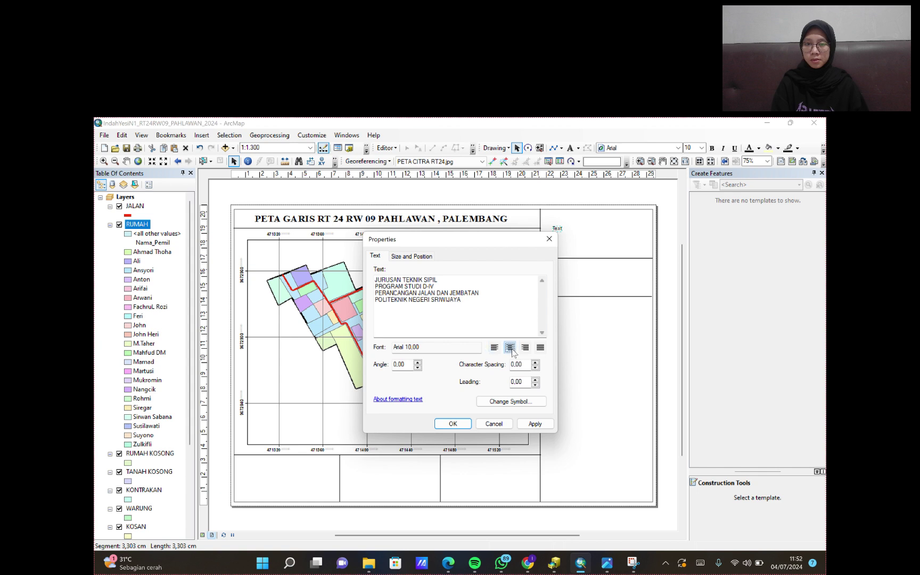
{"action": "left_click", "coordinate": [534, 423]}
{"action": "left_click", "coordinate": [455, 424]}
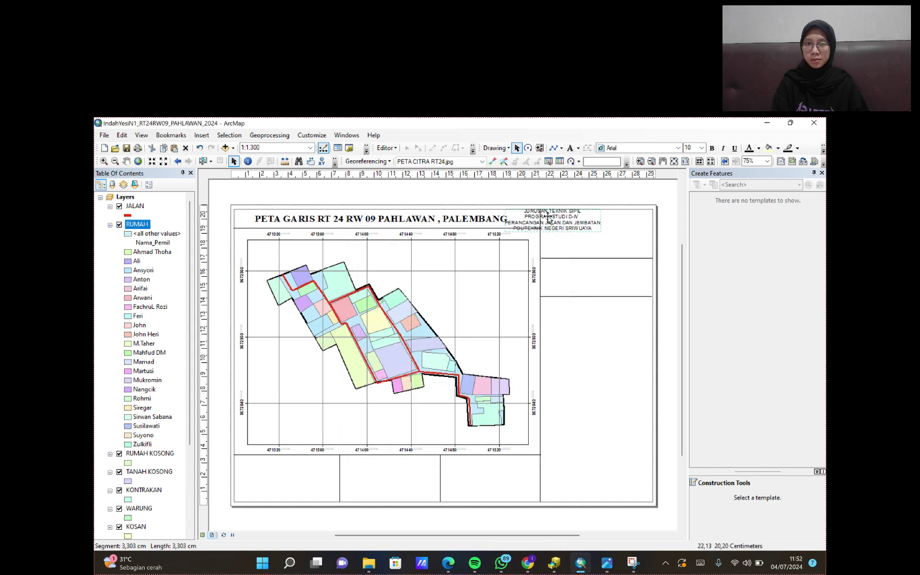
{"action": "left_click_drag", "start_coordinate": [548, 217], "coordinate": [593, 239]}
- Set the institution text to bold Times New Roman
{"action": "left_click", "coordinate": [677, 147]}
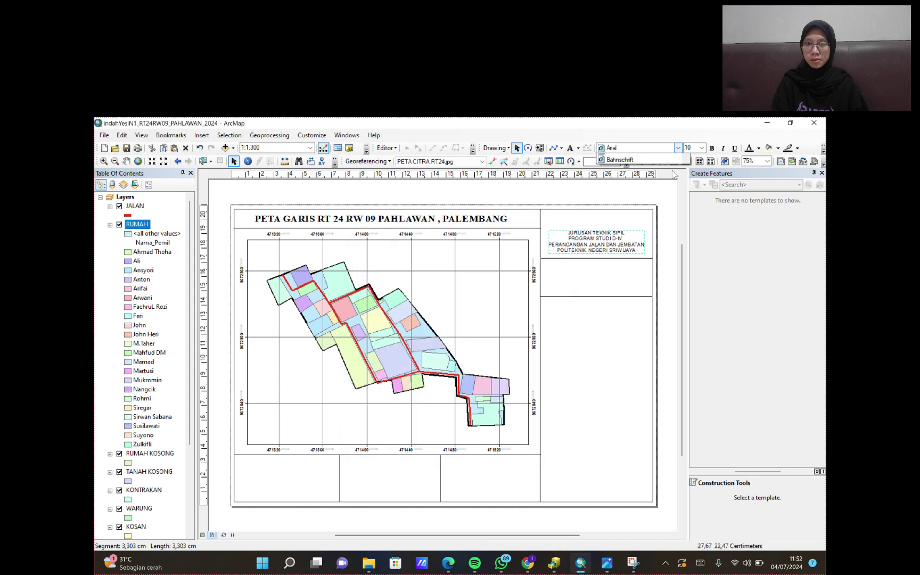
{"action": "left_click_drag", "start_coordinate": [686, 165], "coordinate": [689, 245]}
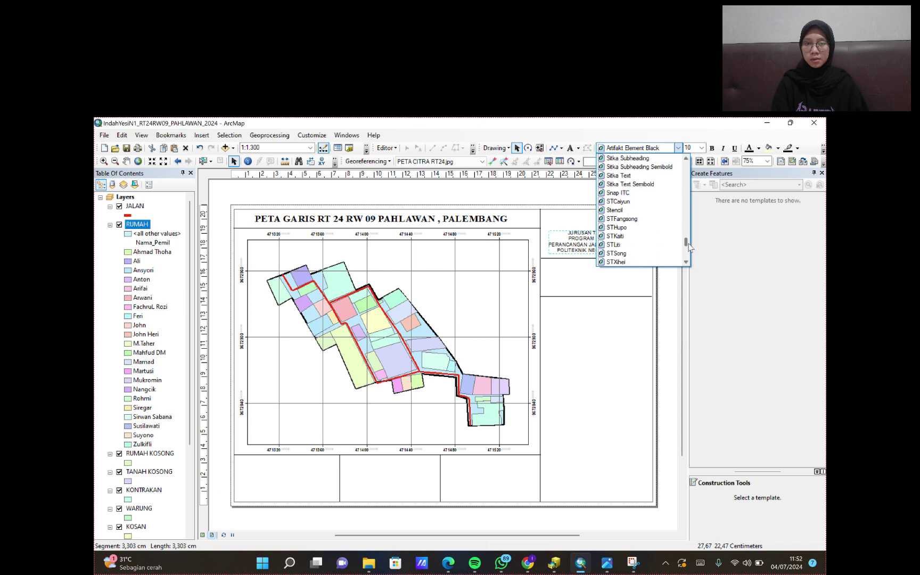
{"action": "scroll", "coordinate": [628, 229], "scroll_direction": "down", "scroll_amount": 12}
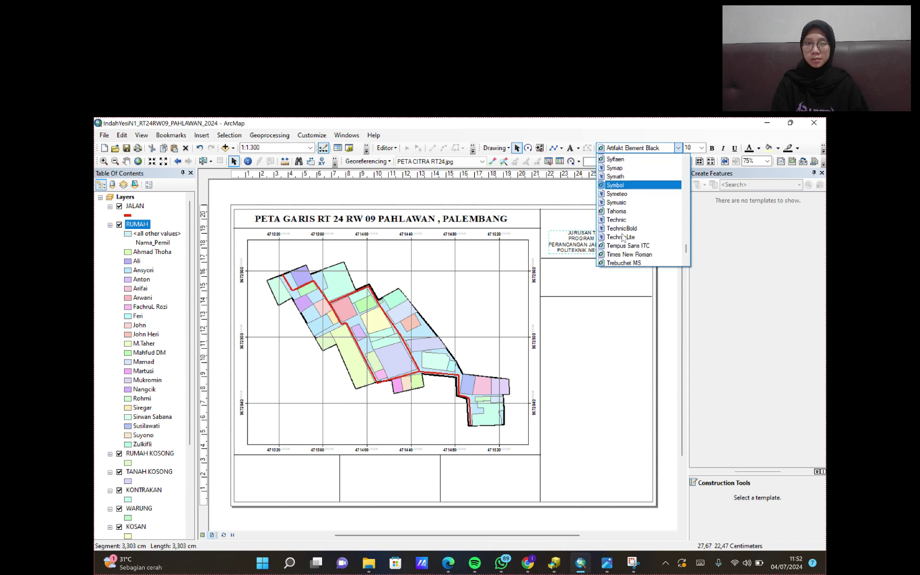
{"action": "scroll", "coordinate": [622, 237], "scroll_direction": "down", "scroll_amount": 2}
{"action": "left_click", "coordinate": [628, 203]}
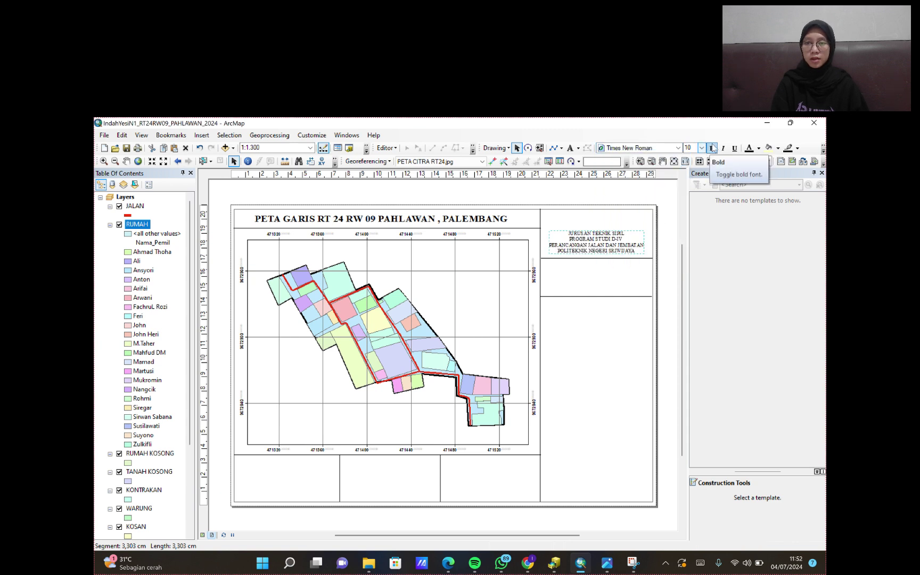
{"action": "left_click", "coordinate": [712, 149]}
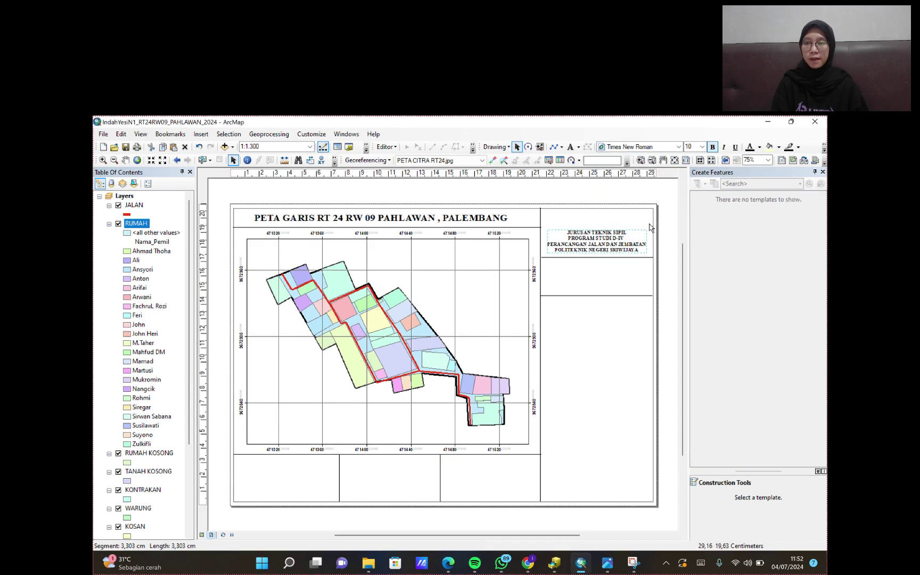
- Insert the 13.17.29 WhatsApp logo image, shrink it and place it above the institution text
{"action": "left_click", "coordinate": [195, 137]}
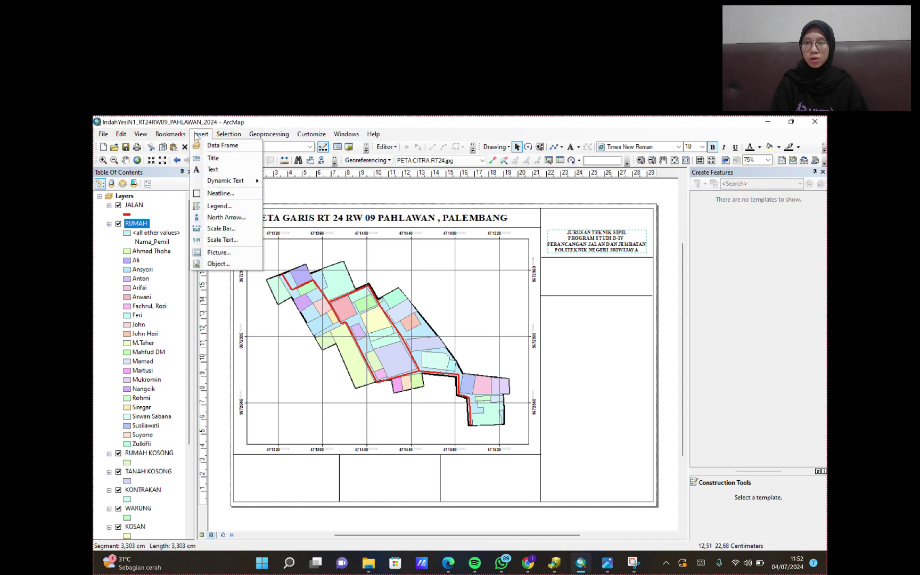
{"action": "left_click", "coordinate": [234, 252]}
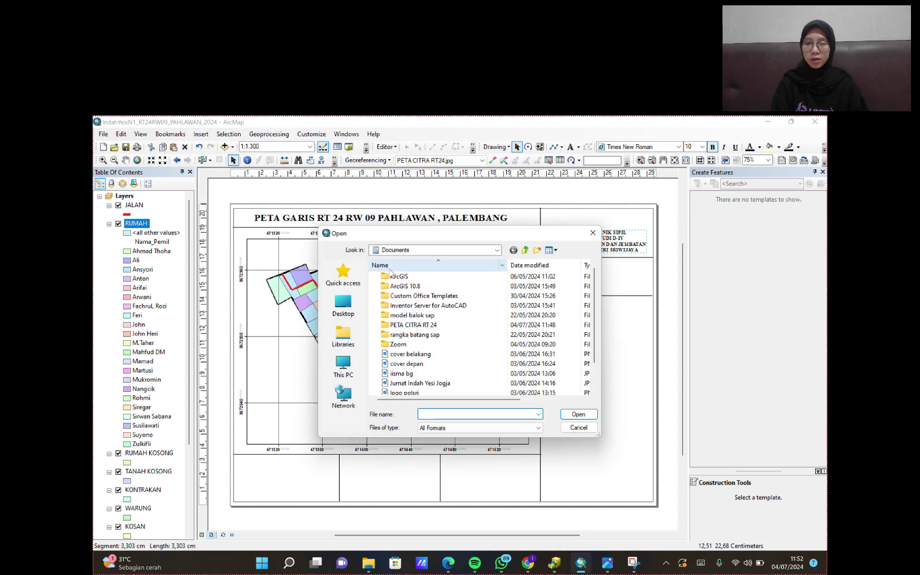
{"action": "scroll", "coordinate": [452, 340], "scroll_direction": "down", "scroll_amount": 1}
{"action": "left_click", "coordinate": [469, 373]}
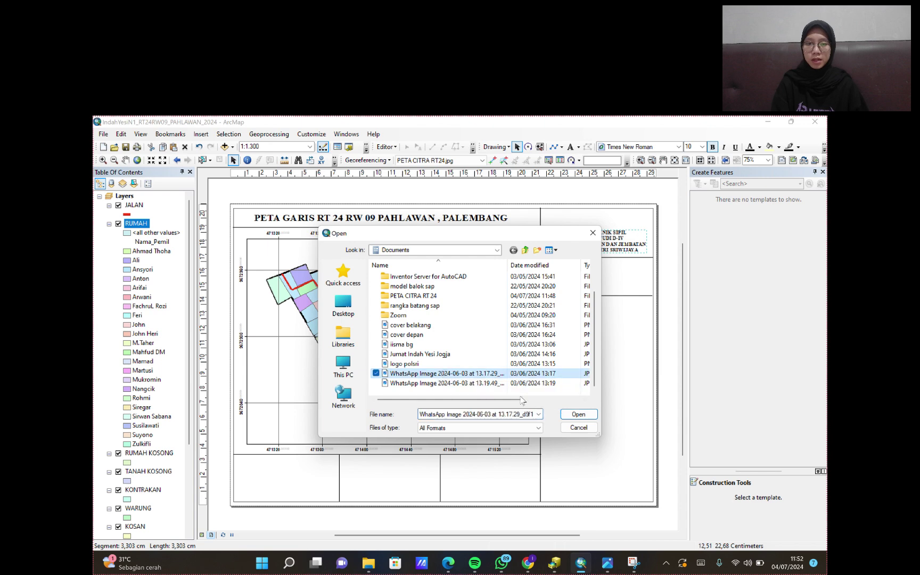
{"action": "left_click", "coordinate": [578, 414]}
{"action": "left_click_drag", "start_coordinate": [442, 362], "coordinate": [582, 246]}
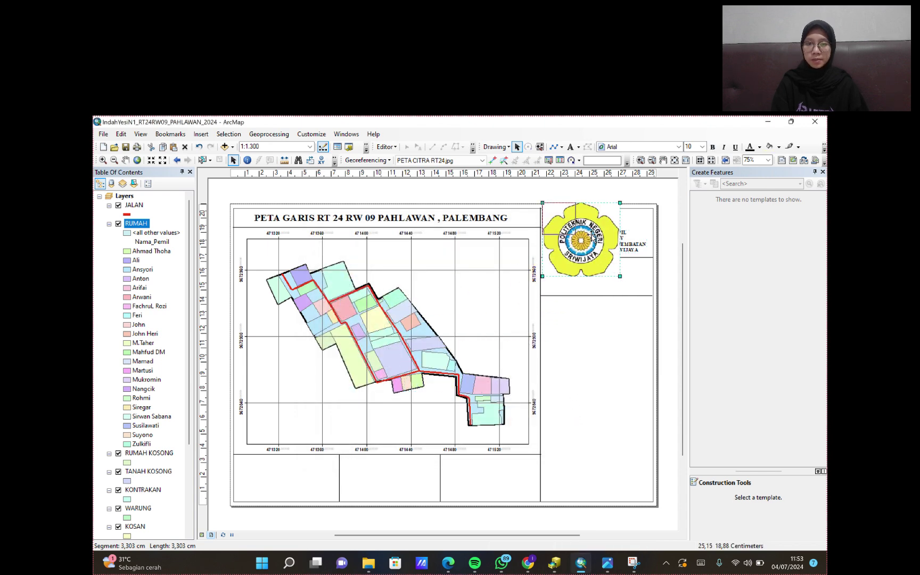
{"action": "left_click_drag", "start_coordinate": [620, 275], "coordinate": [587, 219]}
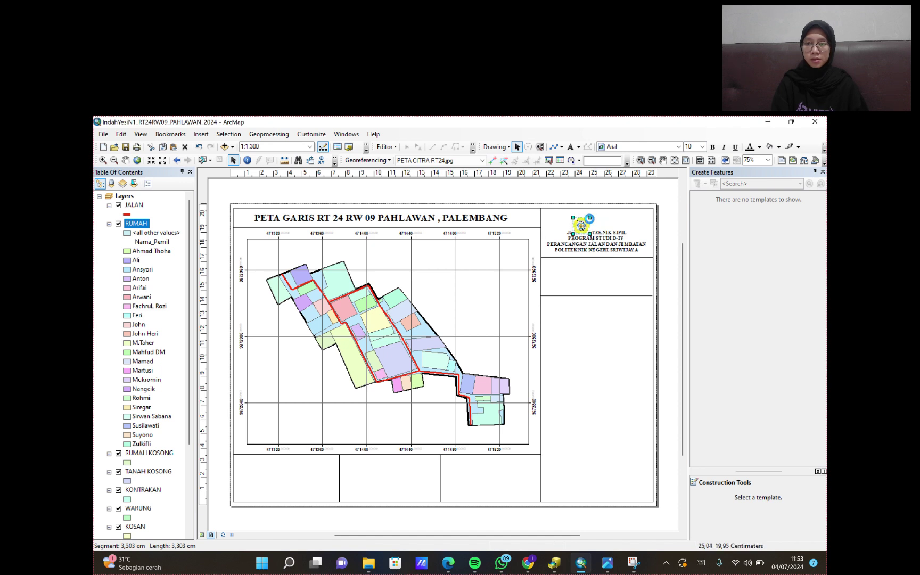
- Insert the 13.19.49 Polytechnic logo image into the top-right title block
{"action": "left_click", "coordinate": [196, 137]}
{"action": "left_click", "coordinate": [214, 252]}
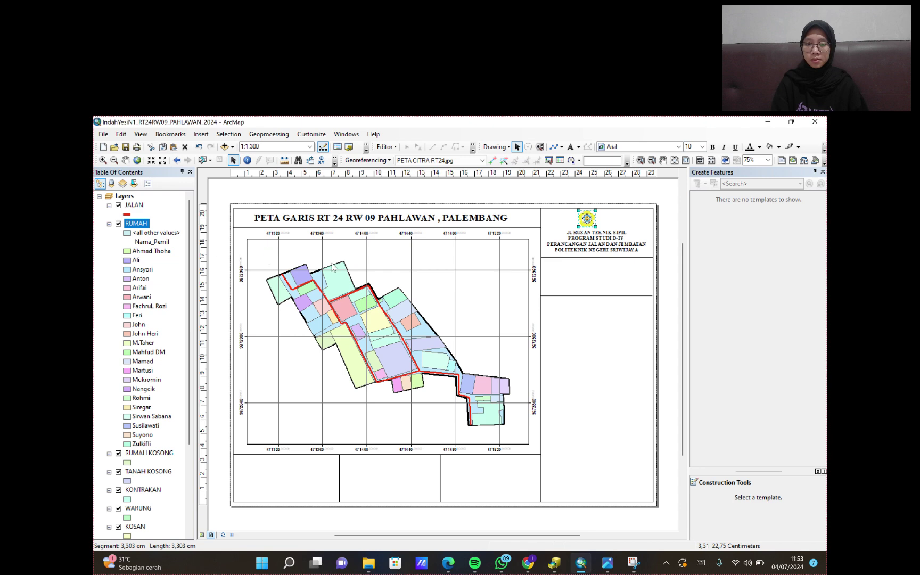
{"action": "scroll", "coordinate": [448, 384], "scroll_direction": "down", "scroll_amount": 3}
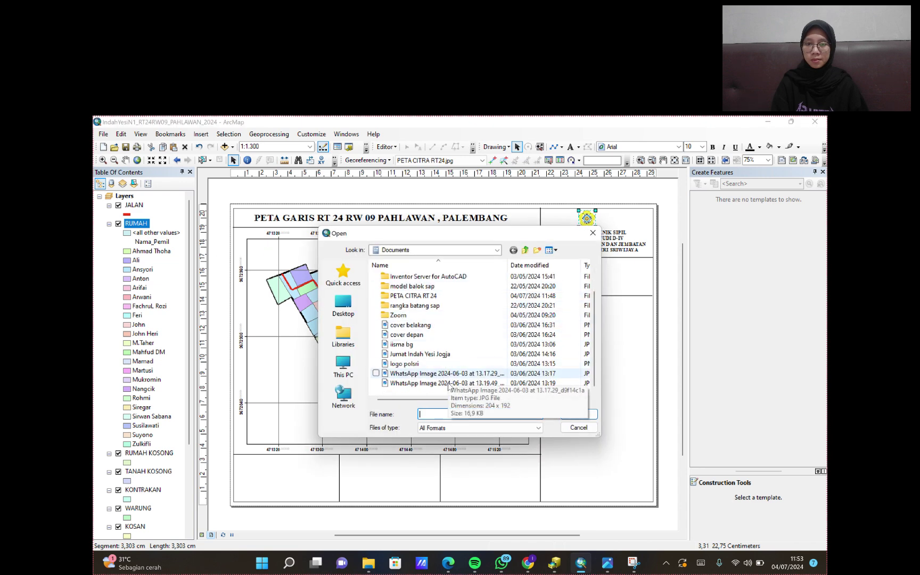
{"action": "left_click", "coordinate": [448, 383]}
{"action": "left_click", "coordinate": [579, 414]}
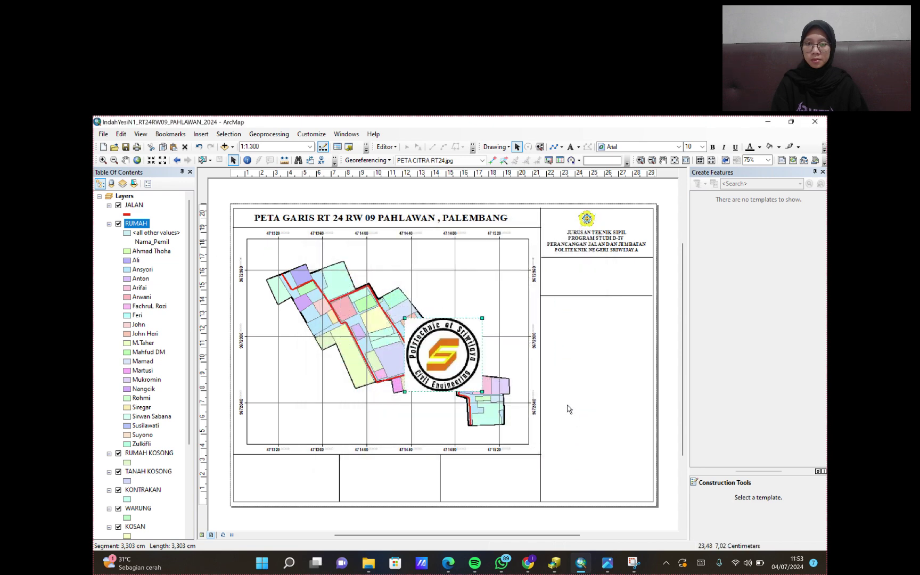
{"action": "left_click_drag", "start_coordinate": [474, 385], "coordinate": [609, 222]}
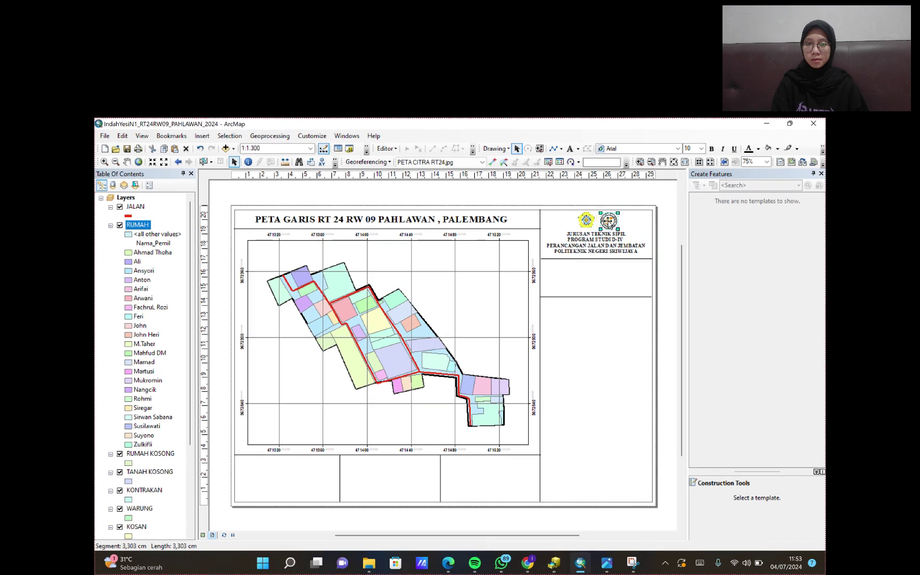
- Set the yellow emblem beside the new logo and check both pictures' properties
{"action": "left_click_drag", "start_coordinate": [586, 221], "coordinate": [589, 224]}
{"action": "left_click", "coordinate": [665, 252]}
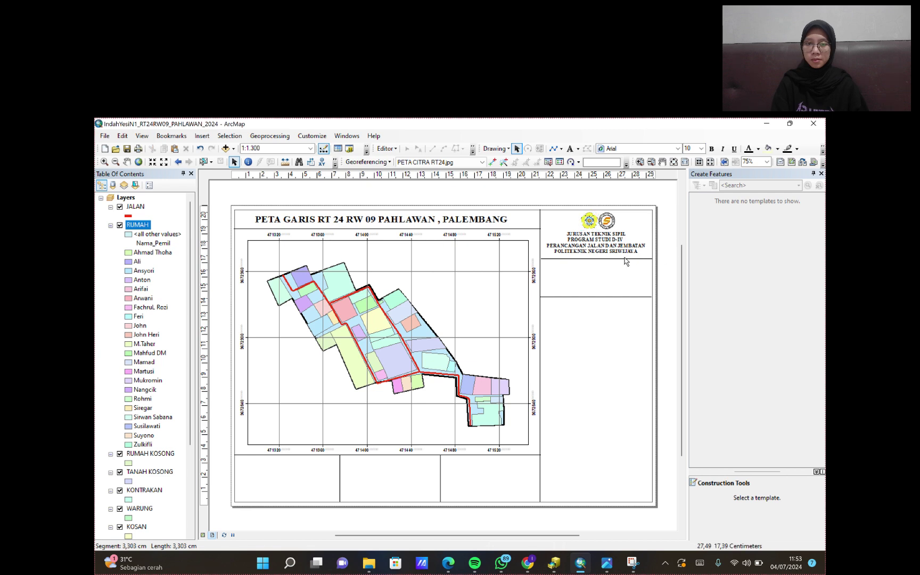
{"action": "double_click", "coordinate": [588, 221]}
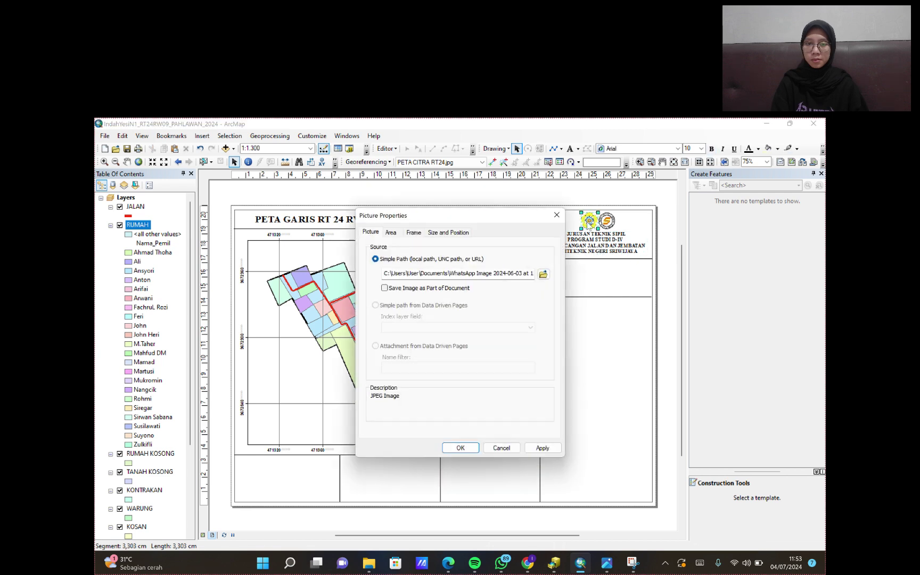
{"action": "left_click", "coordinate": [557, 215]}
{"action": "double_click", "coordinate": [606, 221]}
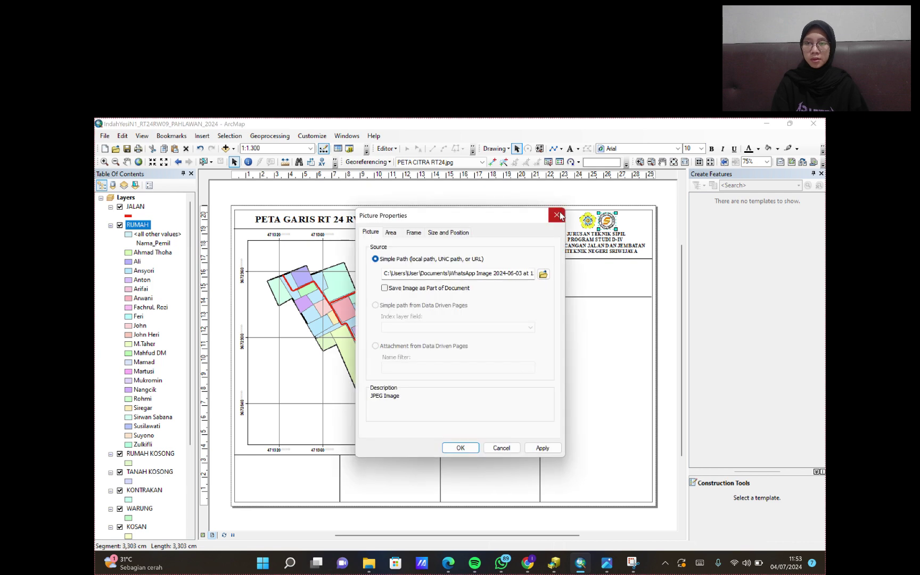
{"action": "left_click", "coordinate": [557, 215]}
{"action": "left_click", "coordinate": [669, 240]}
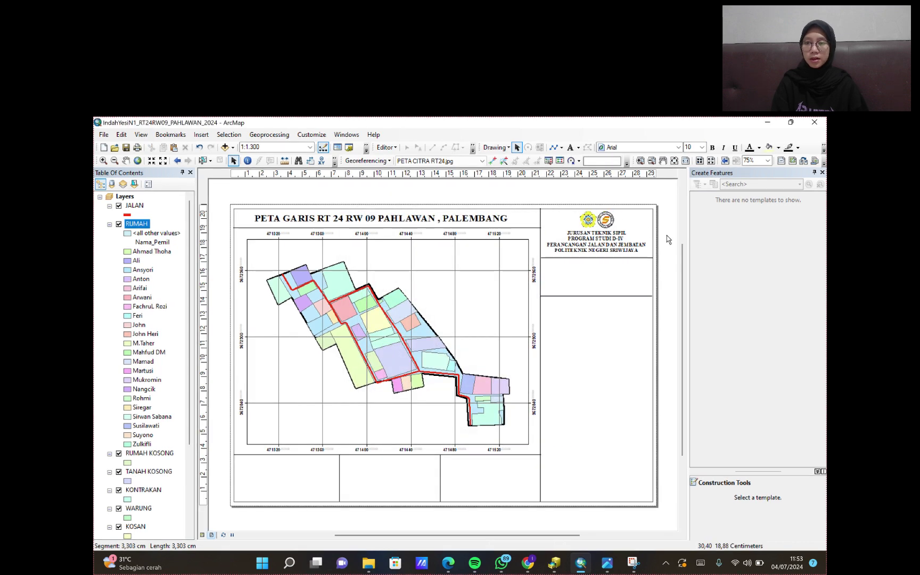
- Insert an Alternating Scale Bar 2 in Kilometers and place it below the title block
{"action": "left_click", "coordinate": [201, 134]}
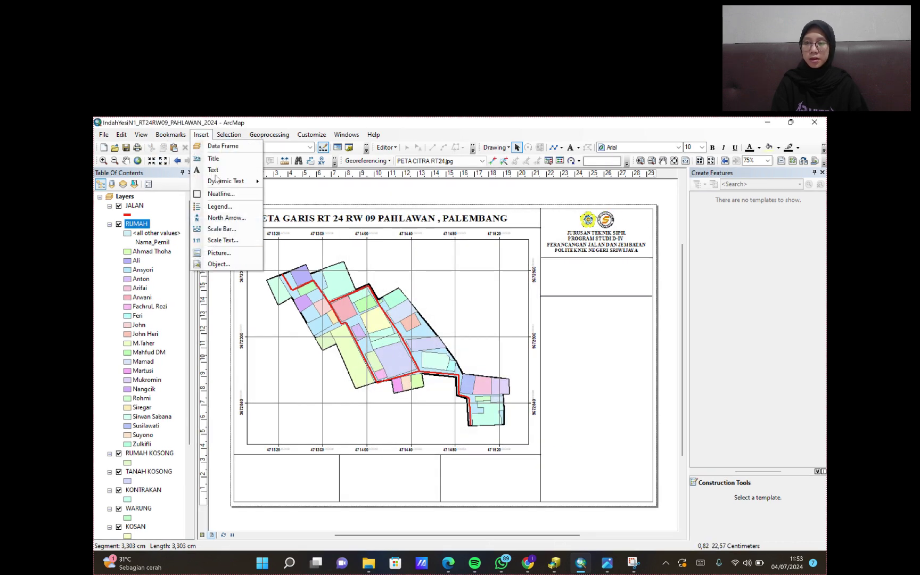
{"action": "left_click", "coordinate": [226, 234]}
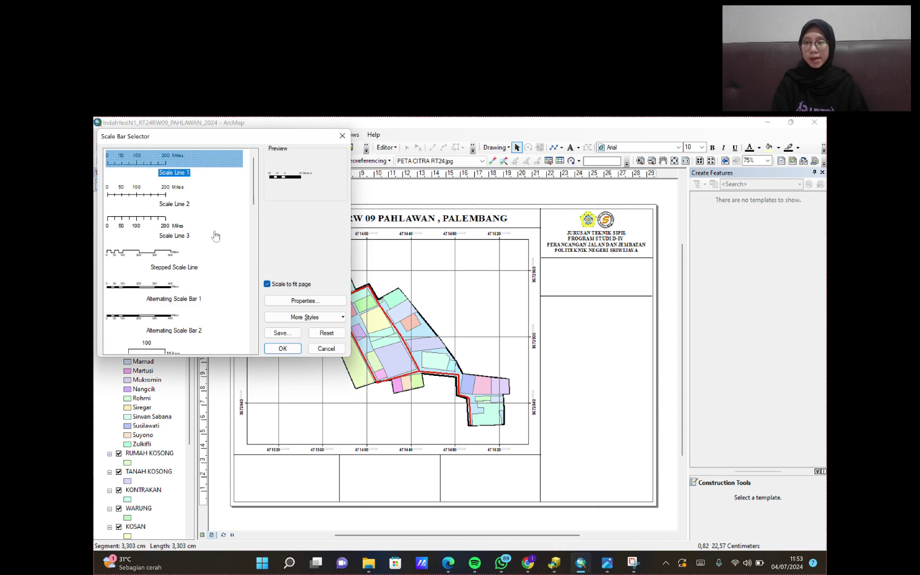
{"action": "left_click", "coordinate": [162, 318]}
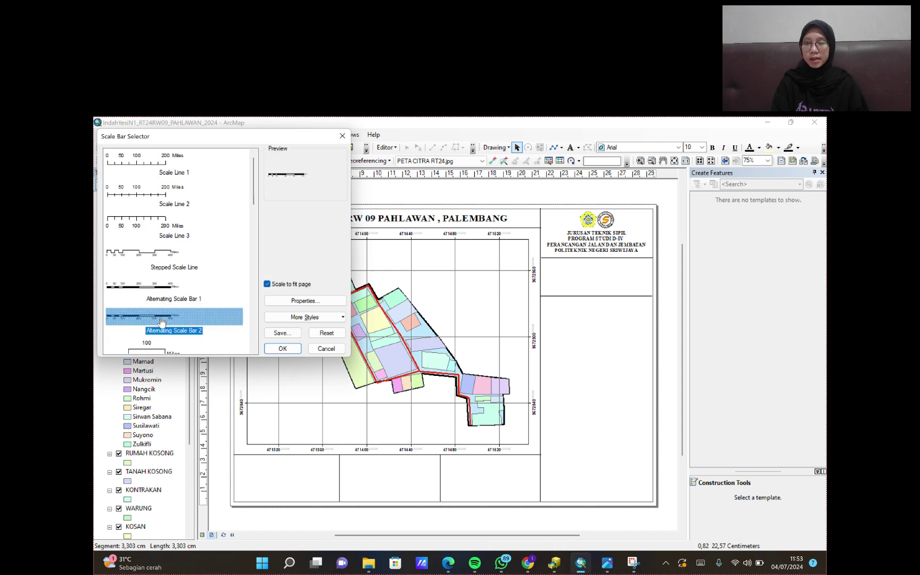
{"action": "left_click", "coordinate": [299, 301]}
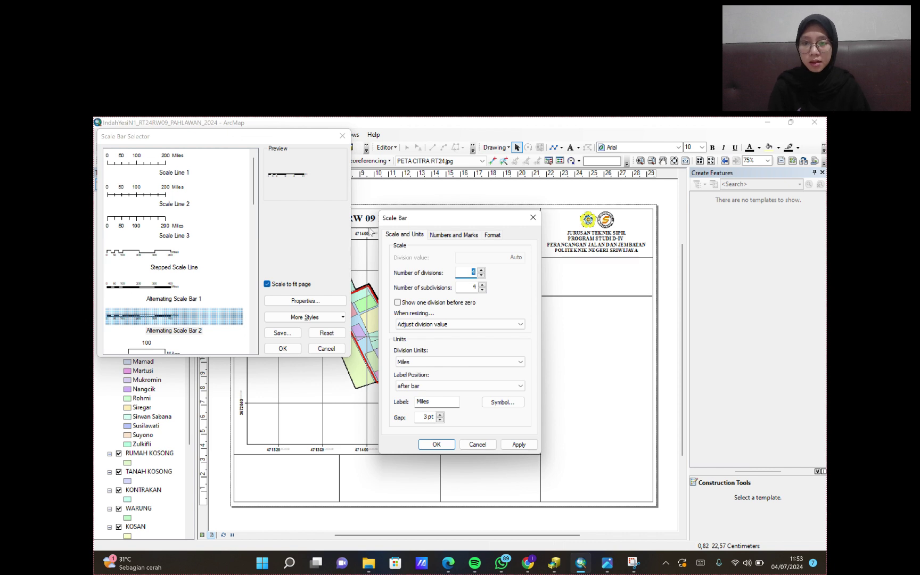
{"action": "left_click", "coordinate": [485, 361]}
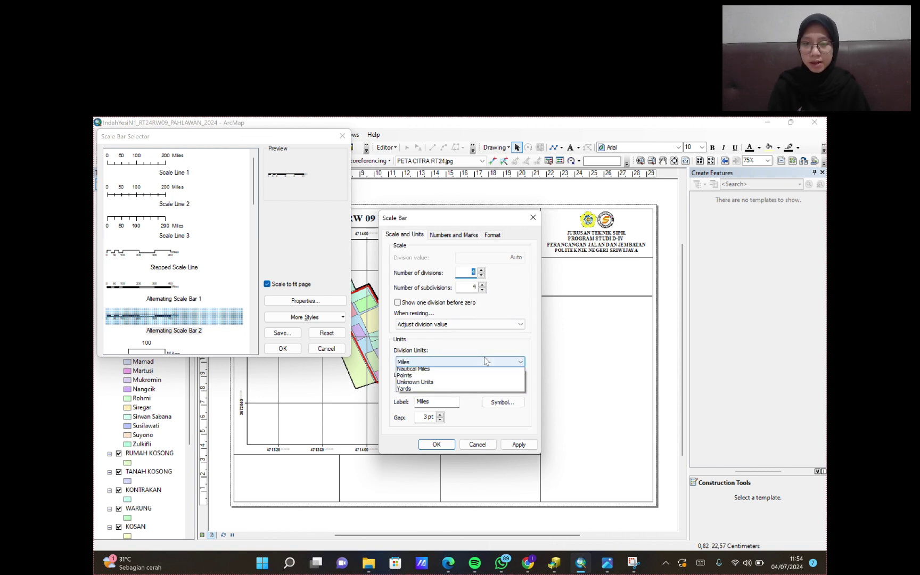
{"action": "left_click", "coordinate": [424, 405]}
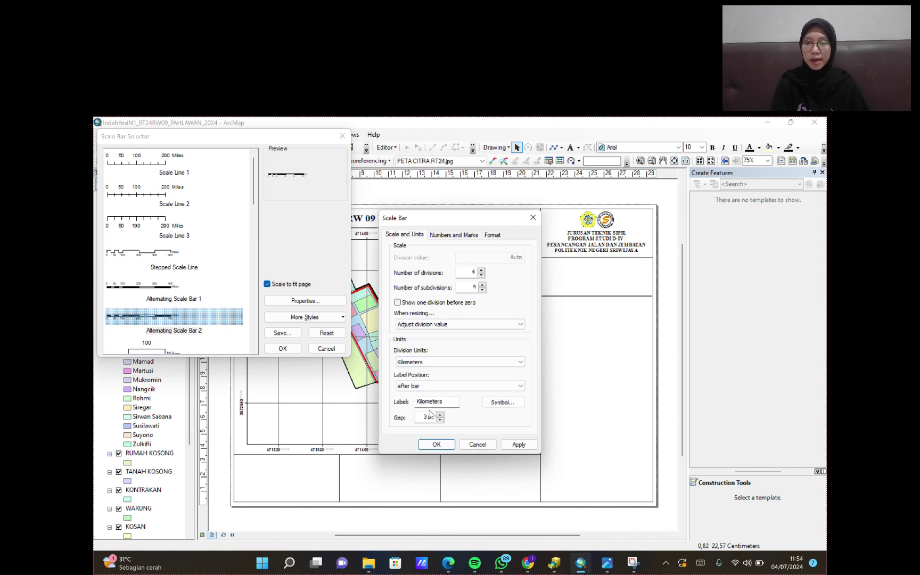
{"action": "left_click", "coordinate": [437, 444]}
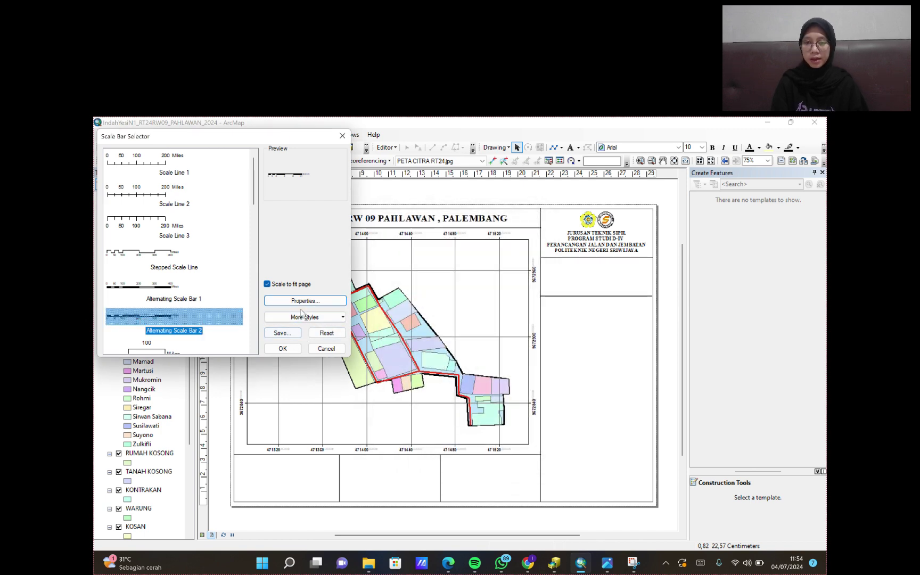
{"action": "left_click", "coordinate": [290, 349]}
{"action": "left_click_drag", "start_coordinate": [439, 357], "coordinate": [602, 288]}
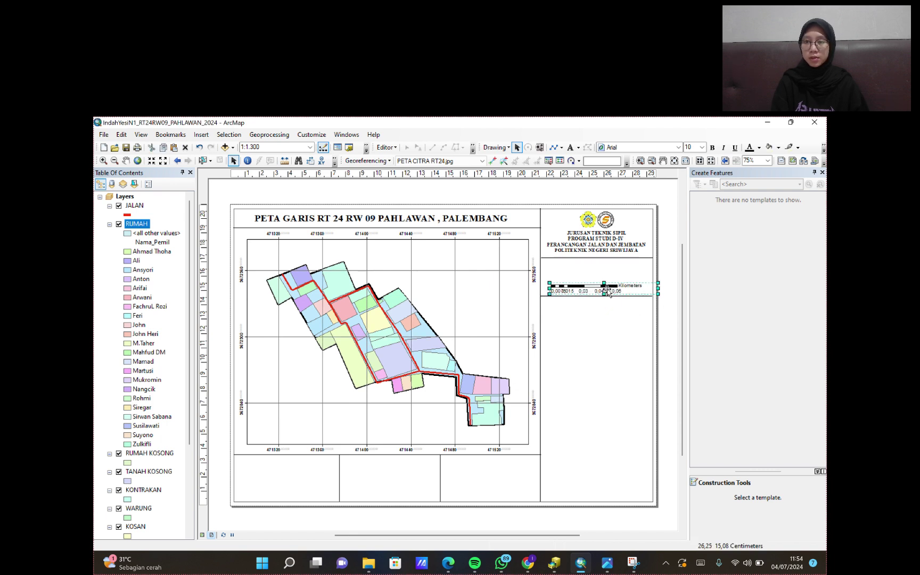
- Add an ESRI North 1 north arrow beside the scale bar in the right panel
{"action": "left_click", "coordinate": [202, 136]}
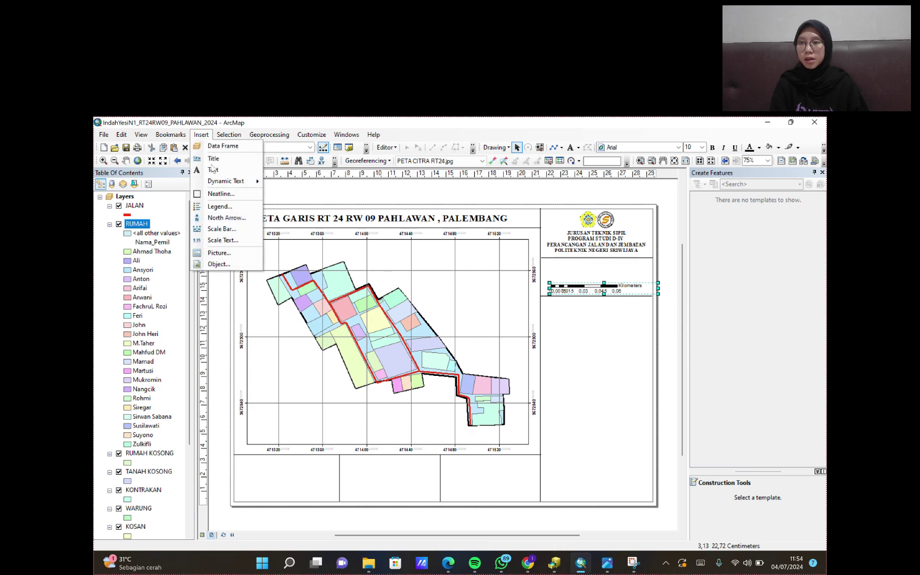
{"action": "left_click", "coordinate": [228, 218]}
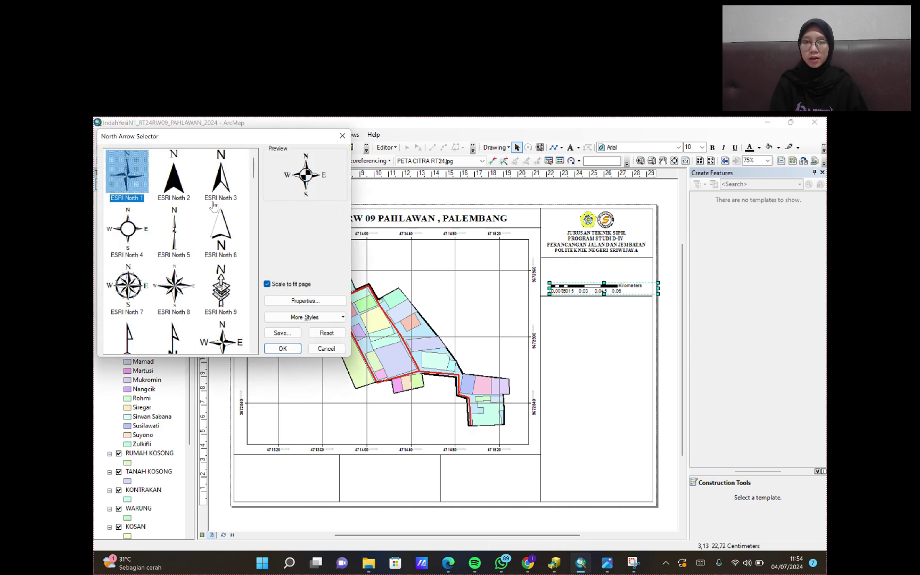
{"action": "left_click", "coordinate": [283, 349]}
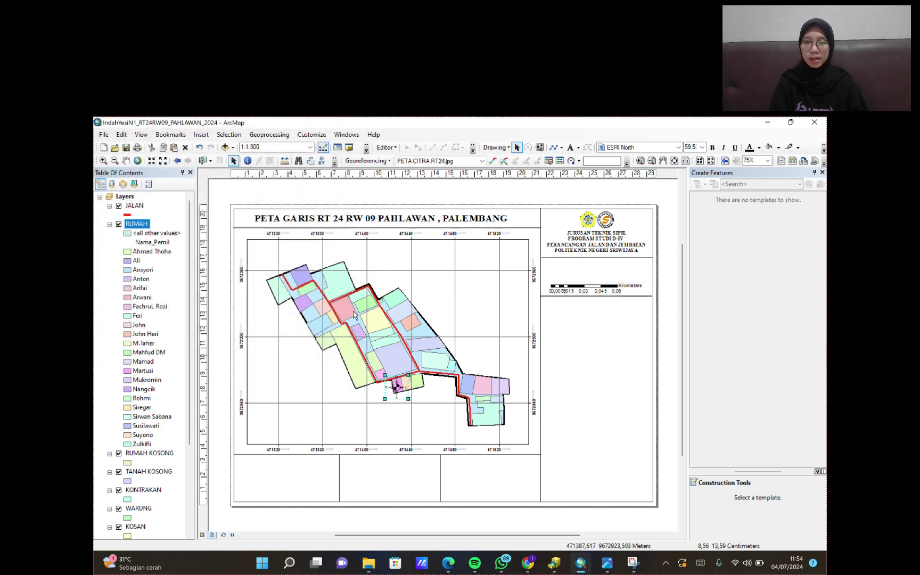
{"action": "left_click_drag", "start_coordinate": [392, 391], "coordinate": [635, 273]}
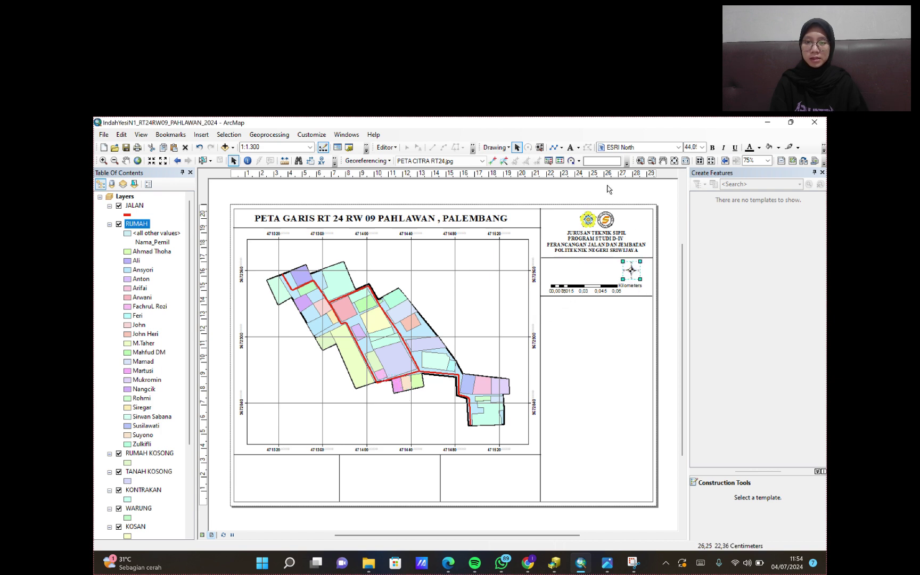
{"action": "left_click", "coordinate": [570, 147]}
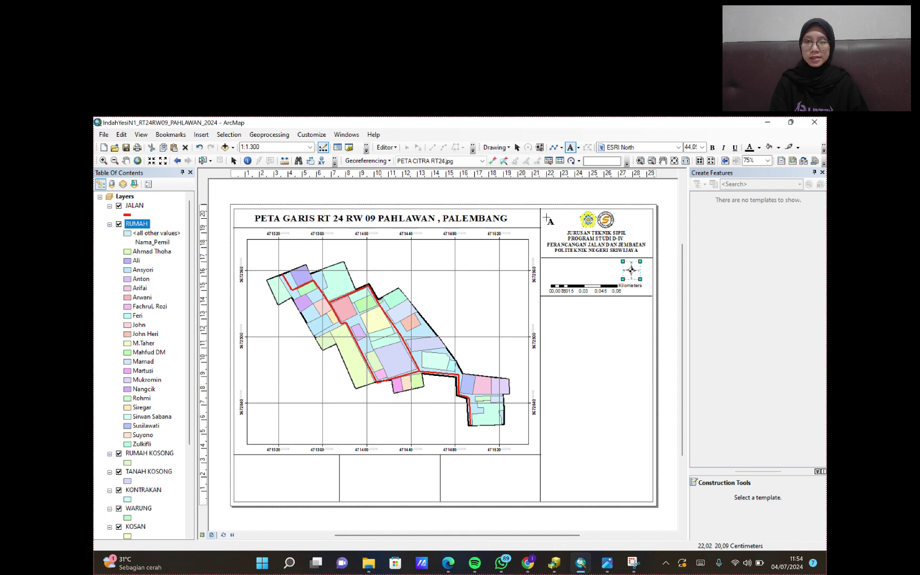
- Add a 'SKALA 1 : 1.300' text label and move it into the scale bar box
{"action": "left_click", "coordinate": [551, 260]}
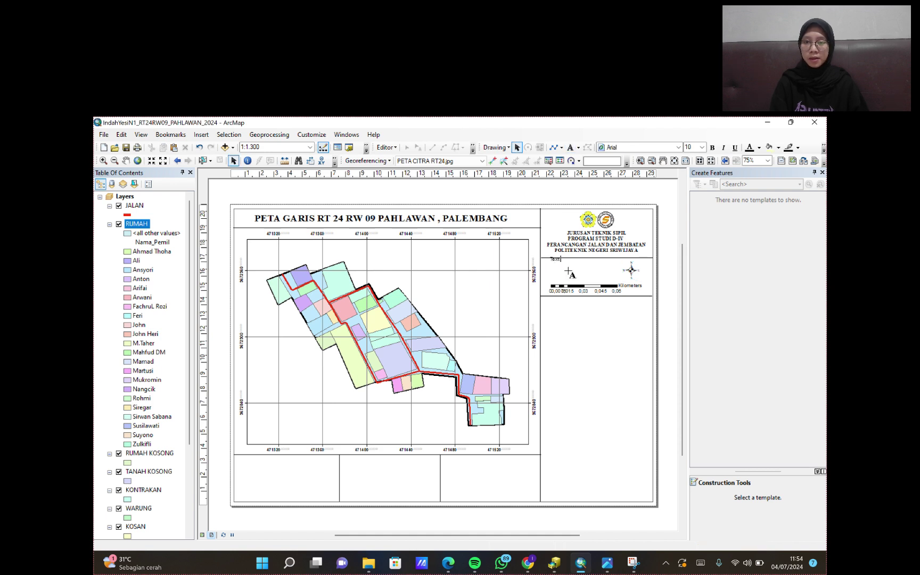
{"action": "double_click", "coordinate": [555, 260]}
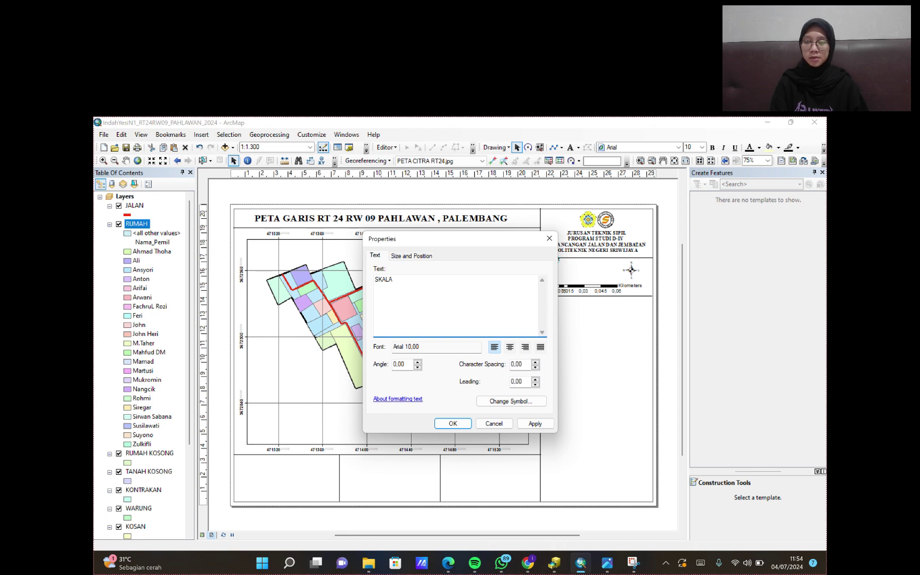
{"action": "type", "text": "SKALA 1"}
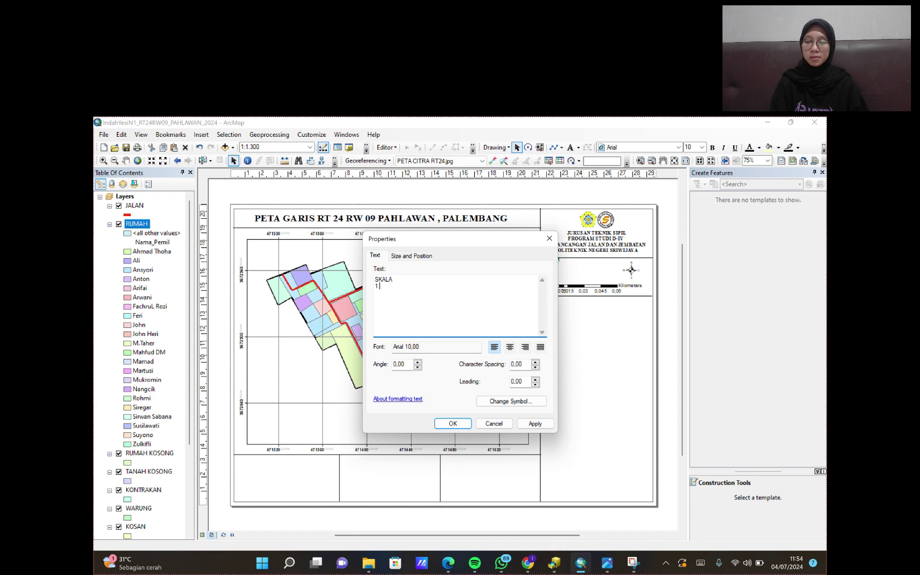
{"action": "type", "text": " : 1."}
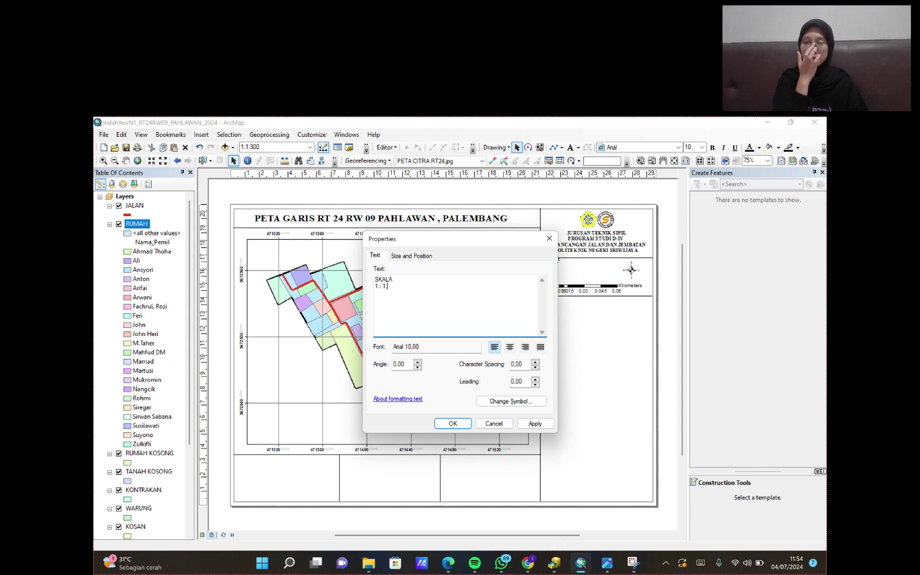
{"action": "type", "text": "300"}
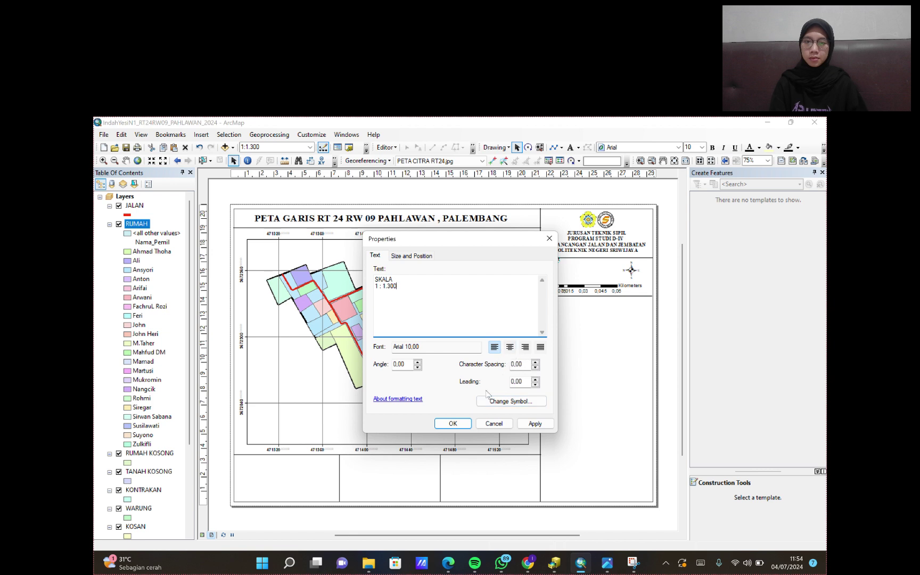
{"action": "left_click", "coordinate": [534, 424]}
{"action": "left_click", "coordinate": [462, 424]}
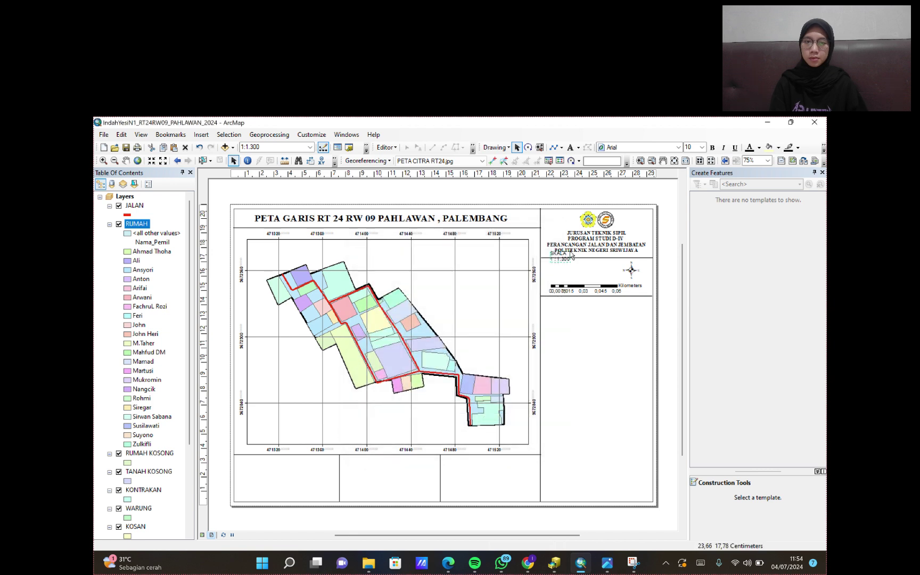
{"action": "left_click_drag", "start_coordinate": [560, 260], "coordinate": [563, 275]}
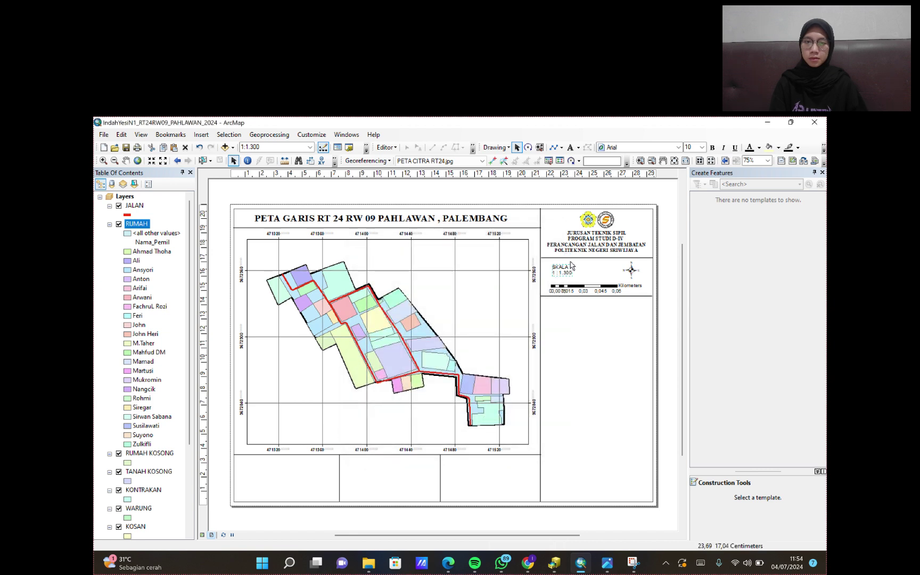
- Make the scale label bold Times New Roman size 14
{"action": "left_click", "coordinate": [678, 147]}
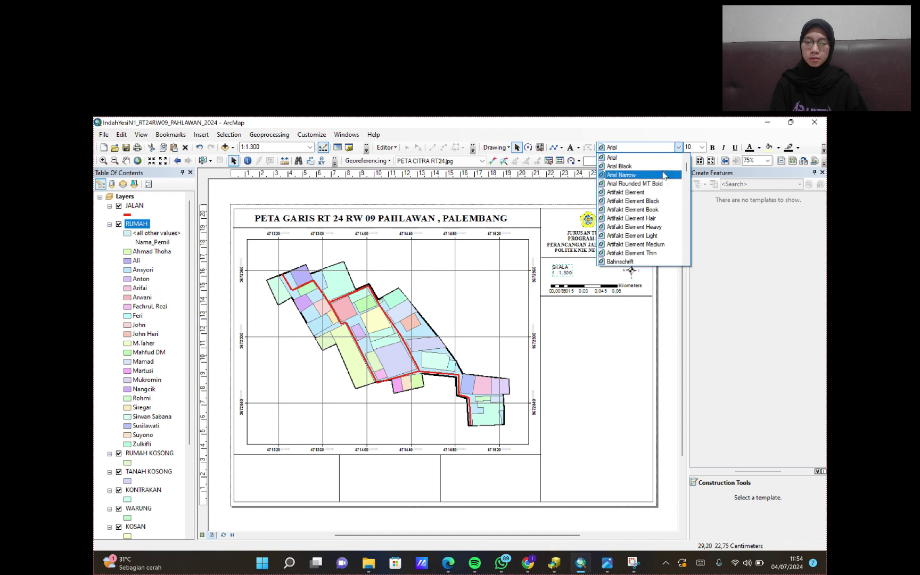
{"action": "left_click_drag", "start_coordinate": [686, 170], "coordinate": [688, 260]}
{"action": "scroll", "coordinate": [633, 234], "scroll_direction": "up", "scroll_amount": 4}
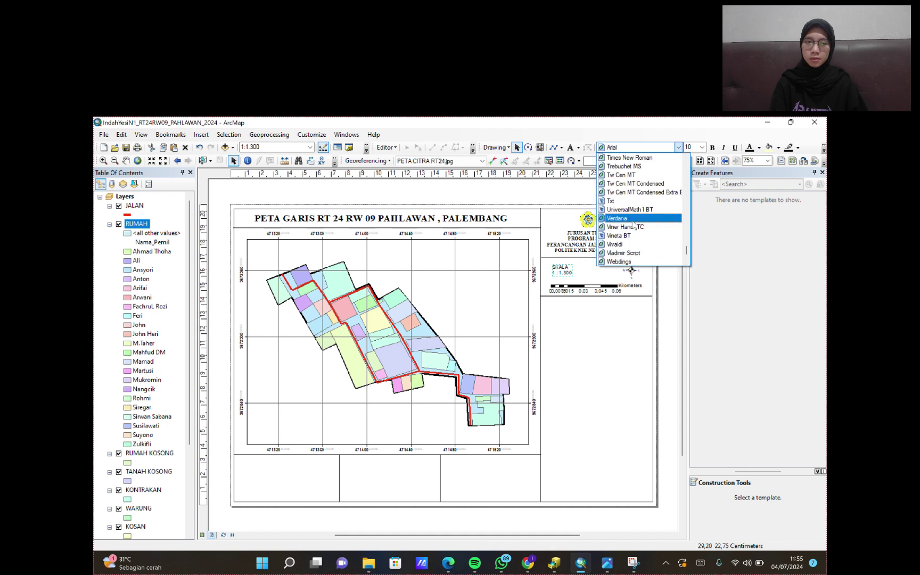
{"action": "left_click", "coordinate": [641, 158]}
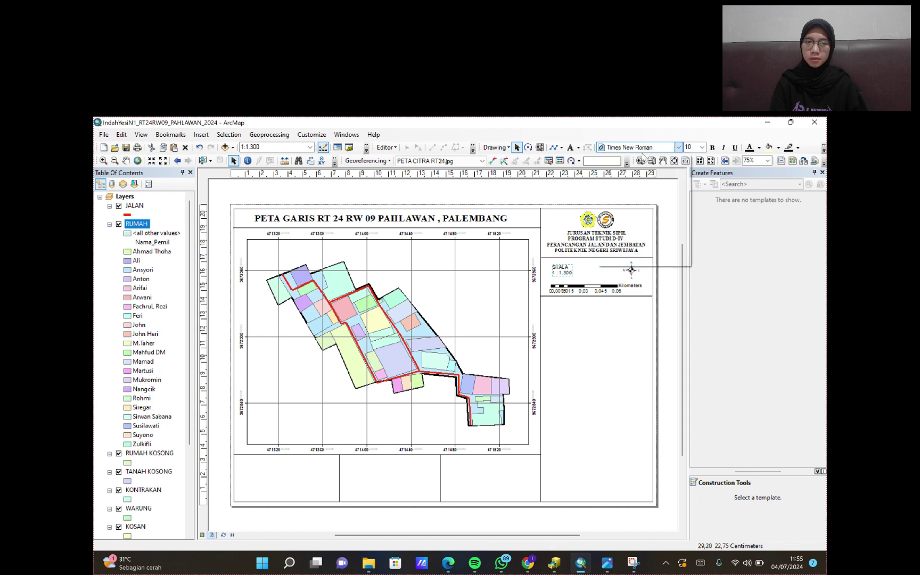
{"action": "left_click", "coordinate": [712, 148]}
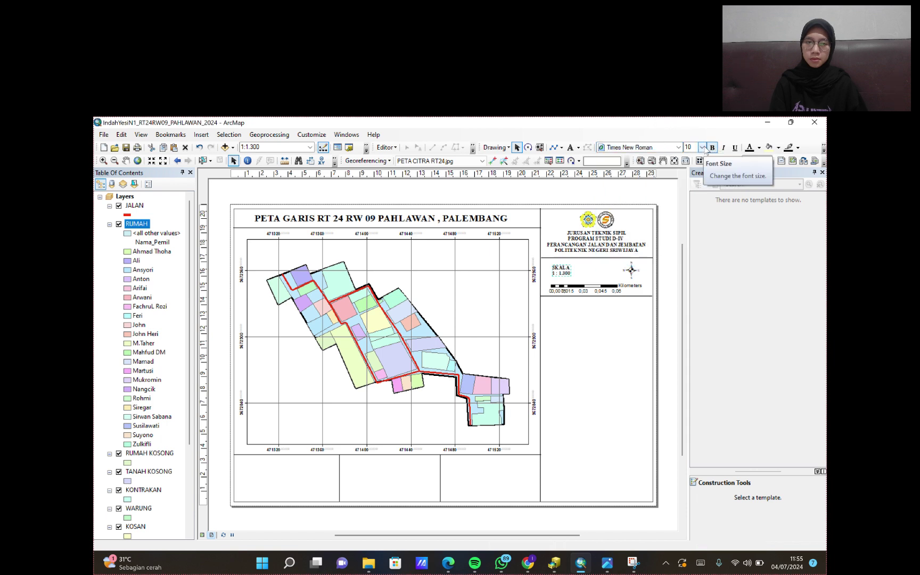
{"action": "left_click", "coordinate": [702, 147]}
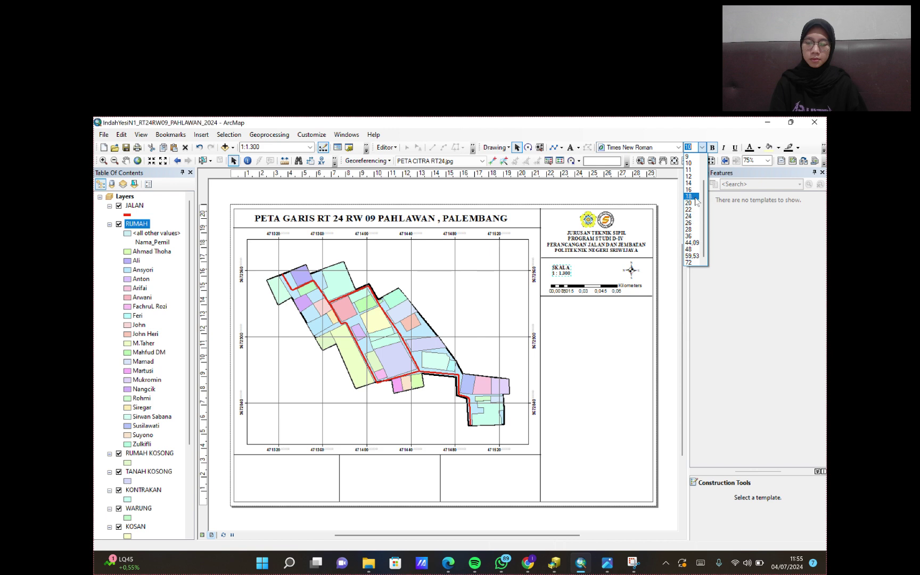
{"action": "left_click", "coordinate": [690, 182]}
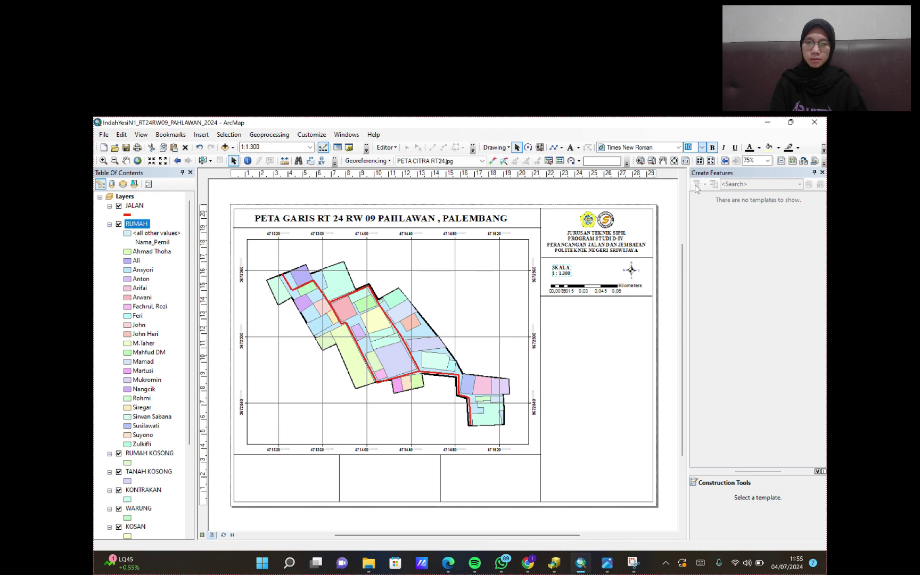
- Join the scale label into one line and nudge it slightly upward
{"action": "left_click", "coordinate": [569, 273]}
{"action": "key", "text": "Return"}
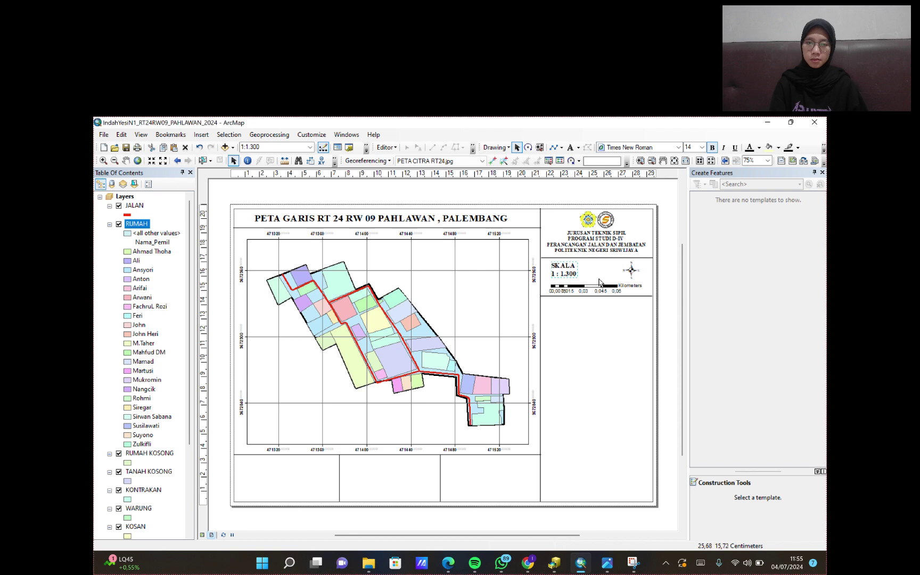
{"action": "double_click", "coordinate": [566, 272]}
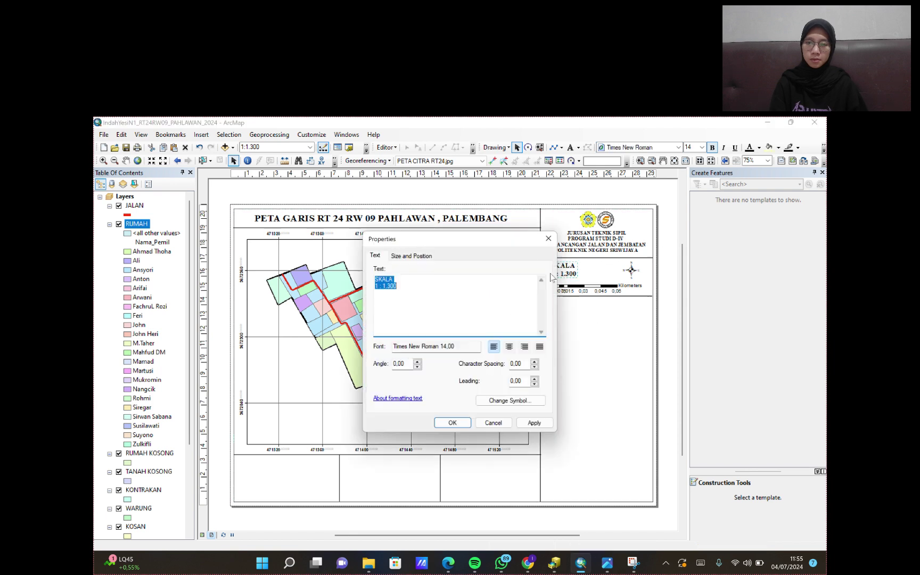
{"action": "left_click", "coordinate": [375, 287]}
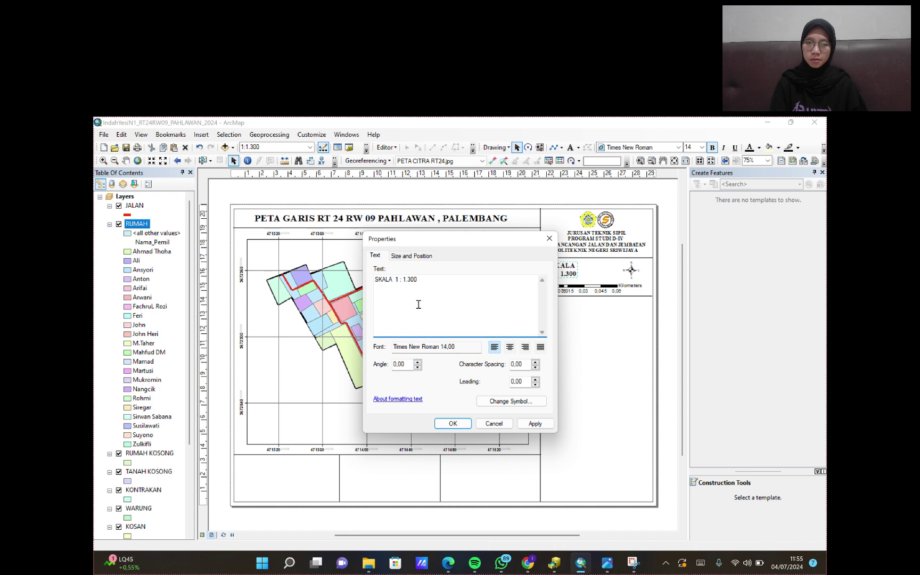
{"action": "left_click", "coordinate": [524, 424]}
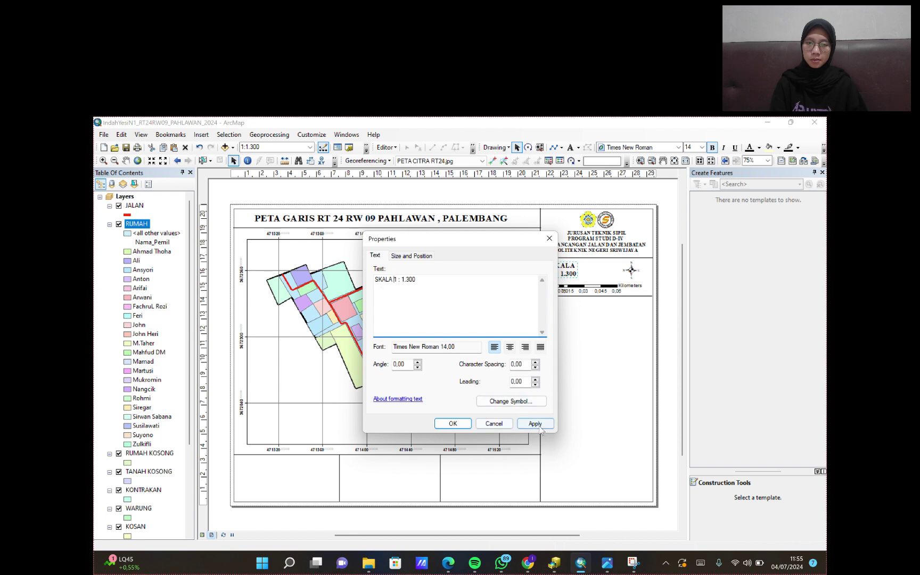
{"action": "left_click", "coordinate": [452, 423]}
{"action": "left_click_drag", "start_coordinate": [587, 276], "coordinate": [588, 277]}
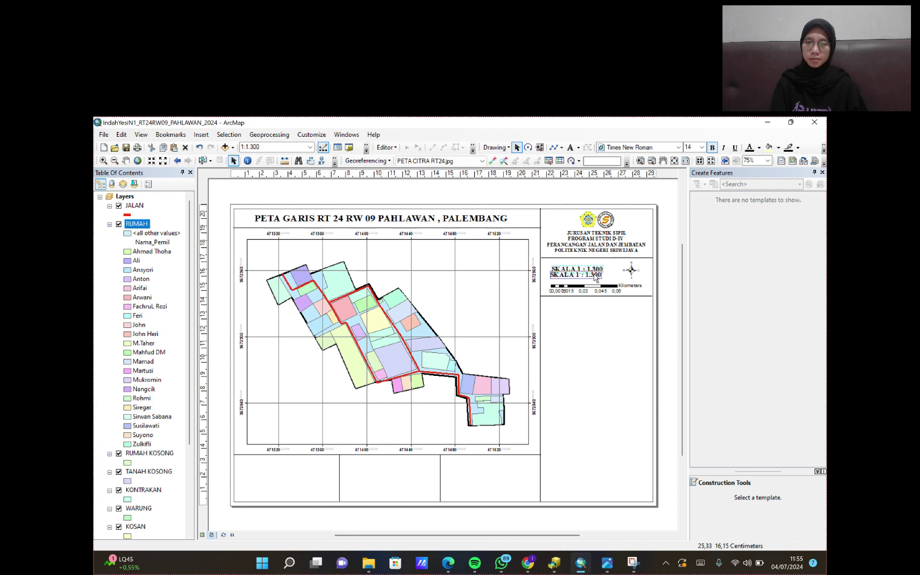
{"action": "left_click", "coordinate": [672, 286]}
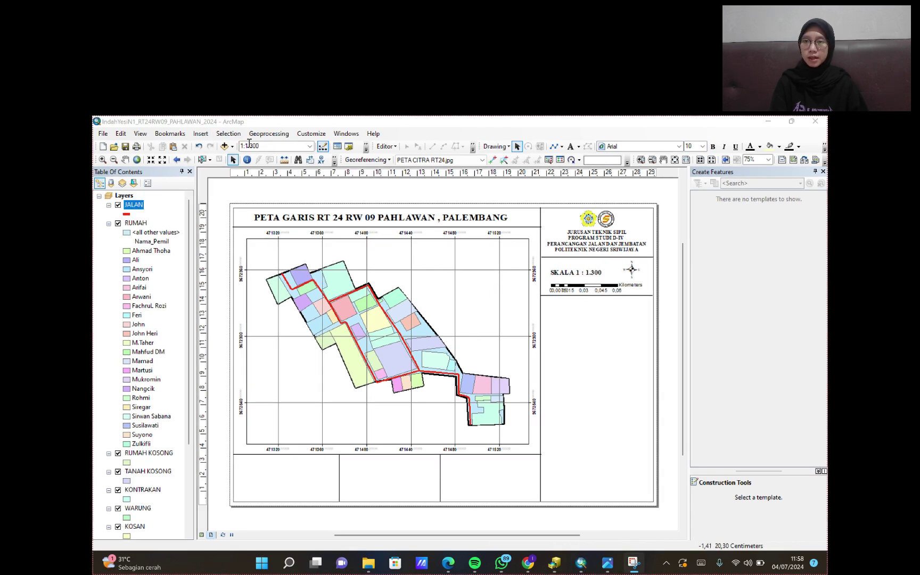
- Start a new legend and move RUMAH to the bottom of the legend items
{"action": "left_click", "coordinate": [201, 136]}
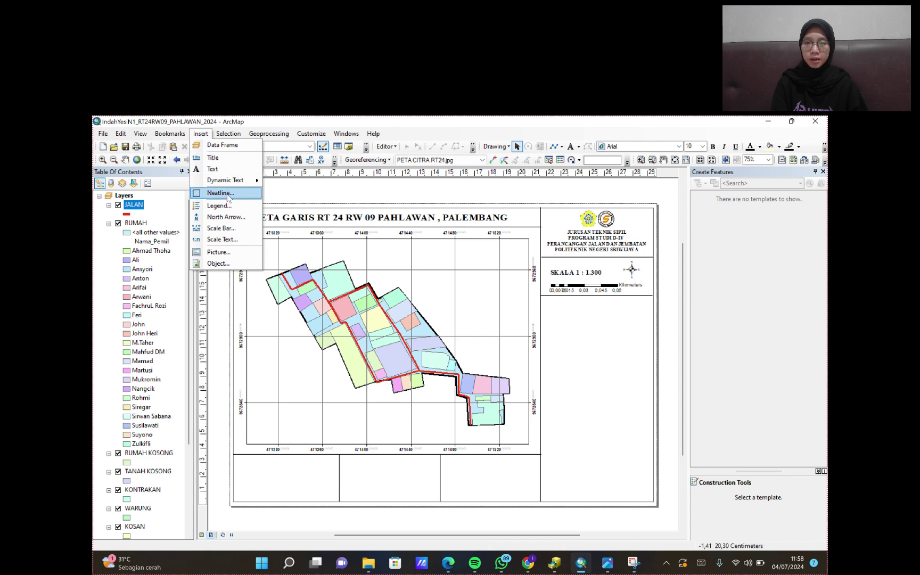
{"action": "left_click", "coordinate": [230, 209]}
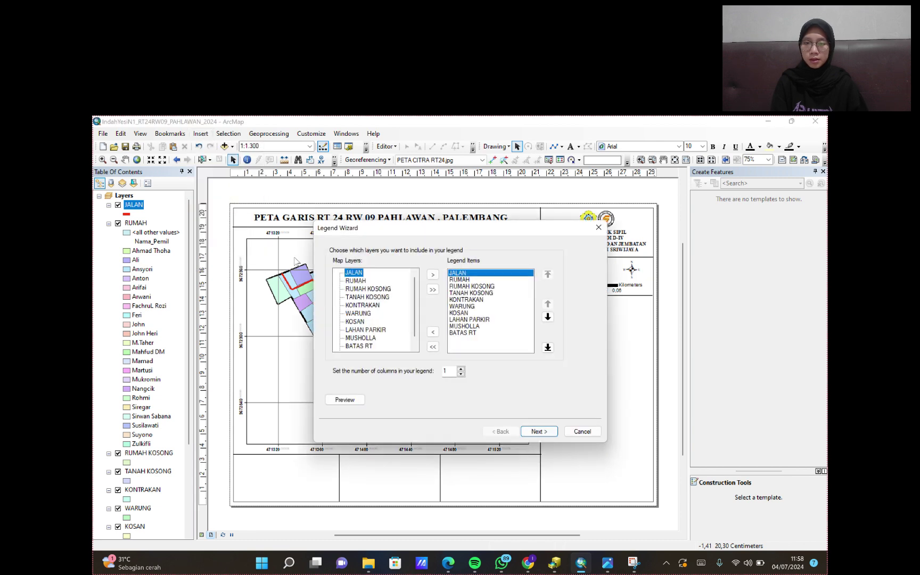
{"action": "left_click", "coordinate": [482, 280]}
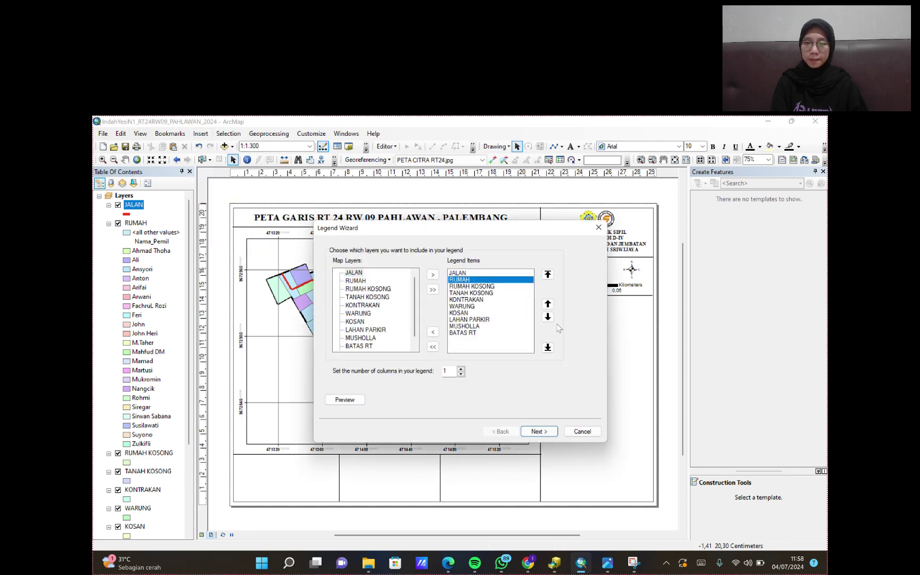
{"action": "left_click", "coordinate": [548, 317]}
{"action": "left_click", "coordinate": [548, 317]}
{"action": "left_click", "coordinate": [547, 318]}
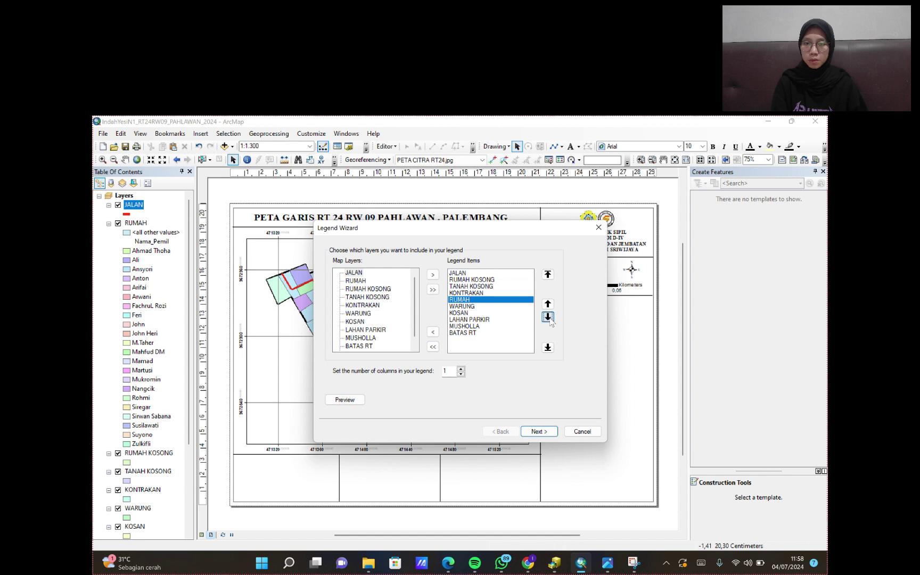
{"action": "left_click", "coordinate": [550, 320]}
{"action": "left_click", "coordinate": [550, 320]}
{"action": "left_click", "coordinate": [548, 318]}
{"action": "left_click", "coordinate": [548, 318]}
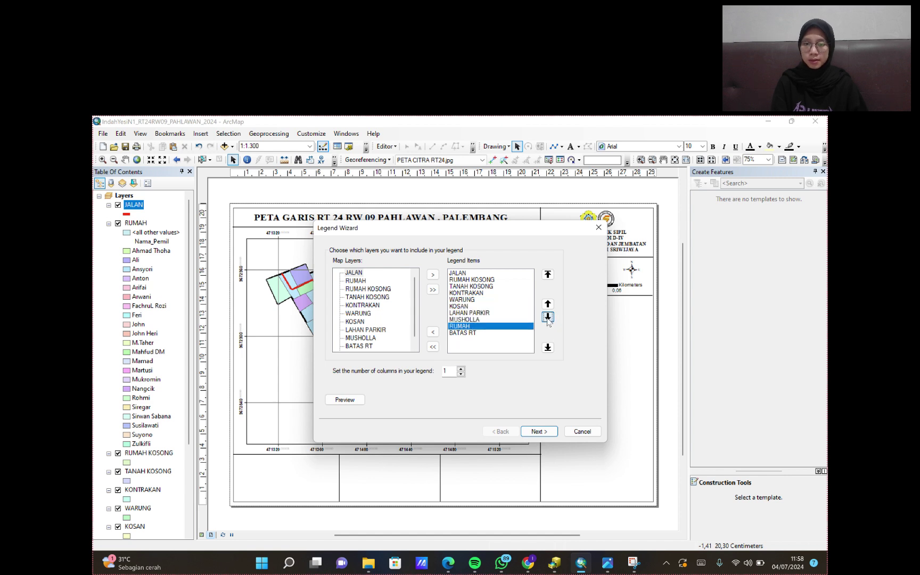
{"action": "left_click", "coordinate": [547, 317]}
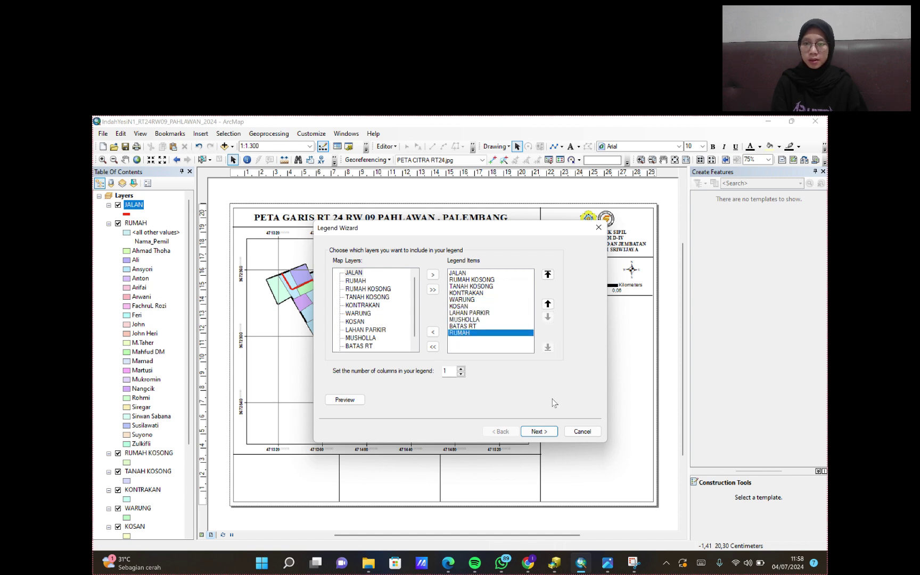
- Title the legend 'Legenda' and set the title font to Times New Roman
{"action": "left_click", "coordinate": [538, 431]}
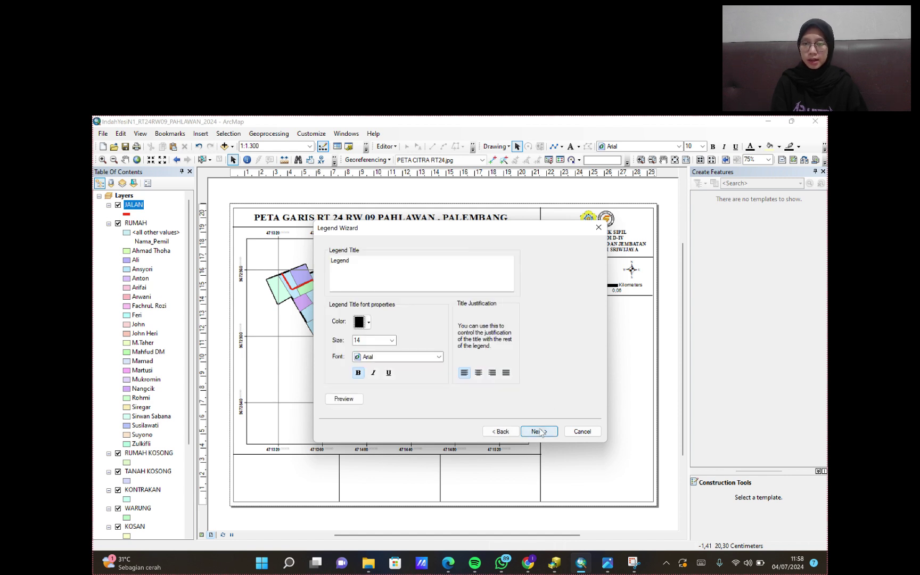
{"action": "left_click", "coordinate": [376, 258]}
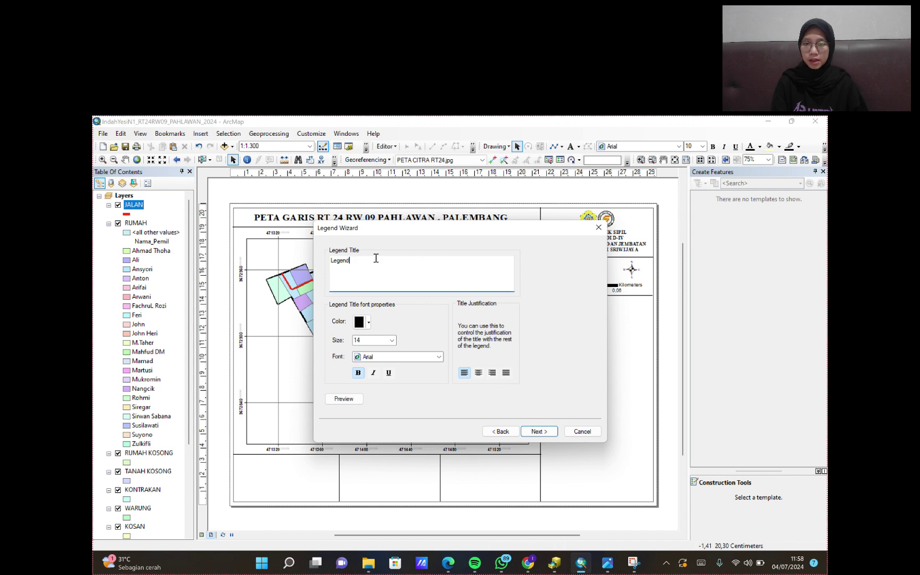
{"action": "left_click", "coordinate": [397, 356]}
{"action": "scroll", "coordinate": [444, 386], "scroll_direction": "down", "scroll_amount": 15}
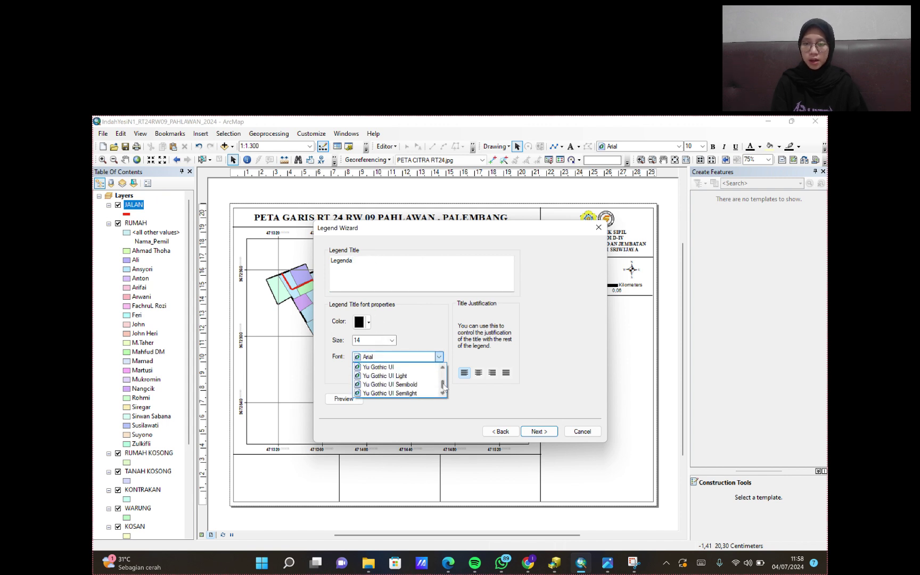
{"action": "scroll", "coordinate": [409, 380], "scroll_direction": "up", "scroll_amount": 5}
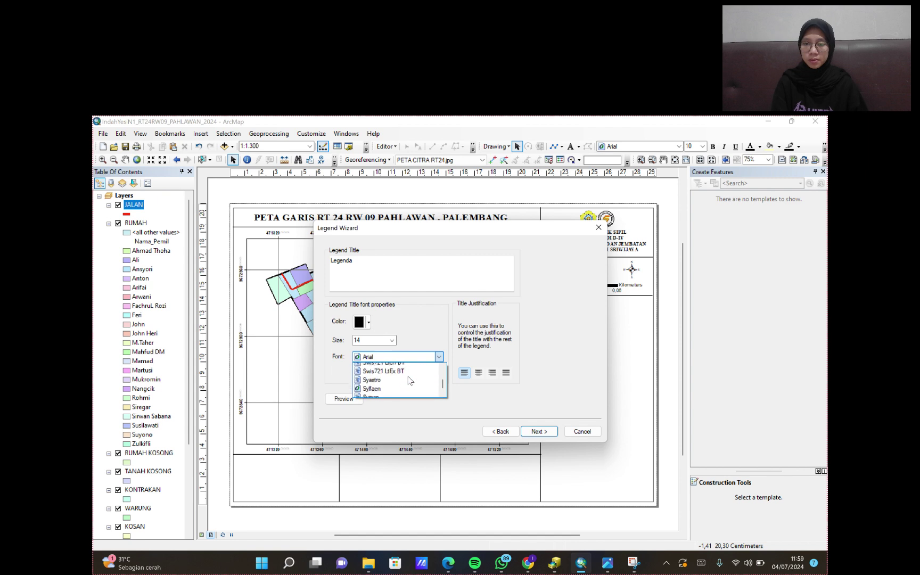
{"action": "scroll", "coordinate": [410, 380], "scroll_direction": "down", "scroll_amount": 3}
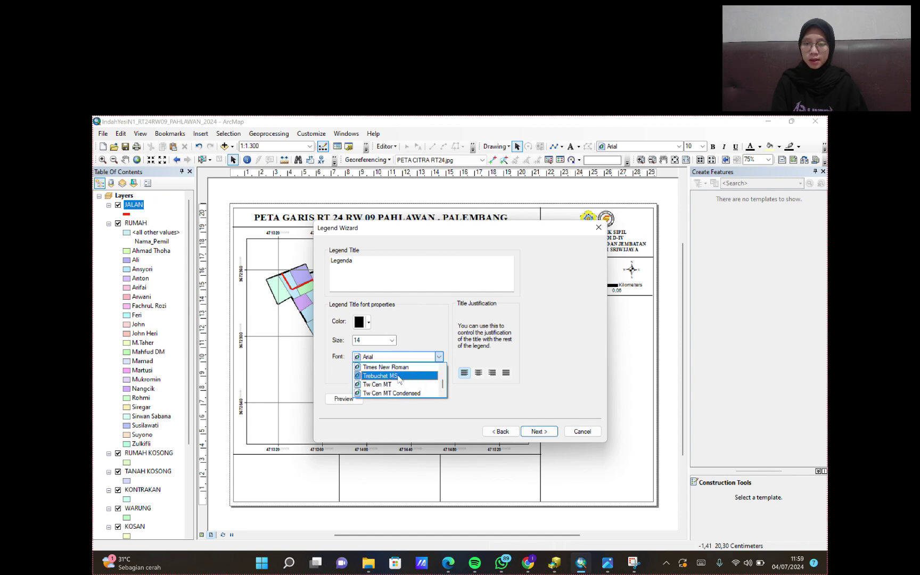
{"action": "left_click", "coordinate": [399, 368]}
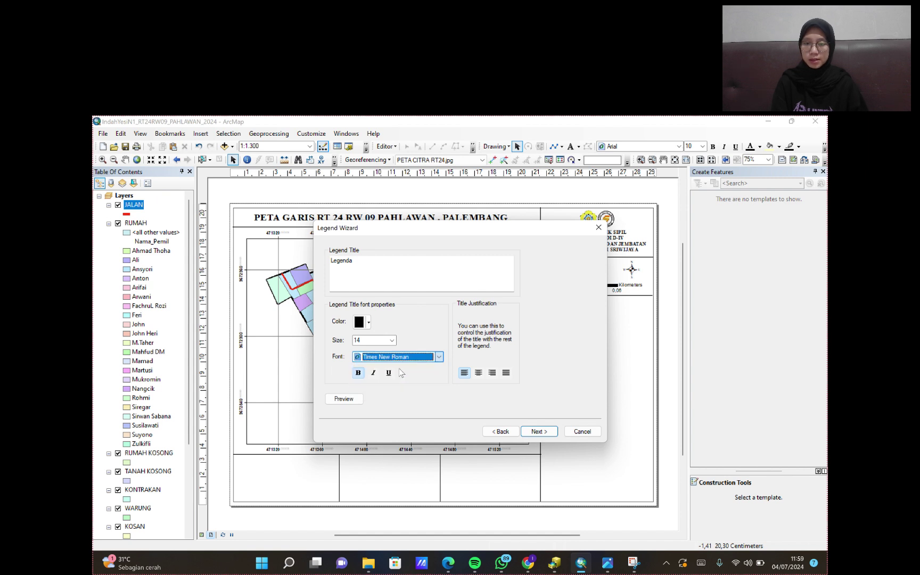
- Accept the default frame and spacing settings to place the legend on the layout
{"action": "left_click", "coordinate": [538, 431]}
{"action": "left_click", "coordinate": [537, 433]}
{"action": "left_click", "coordinate": [538, 432]}
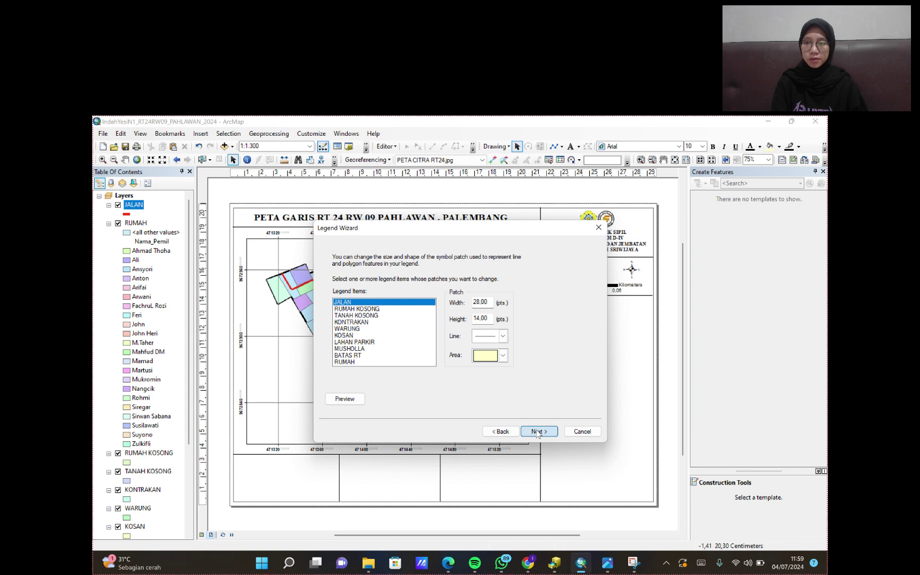
{"action": "left_click", "coordinate": [538, 432]}
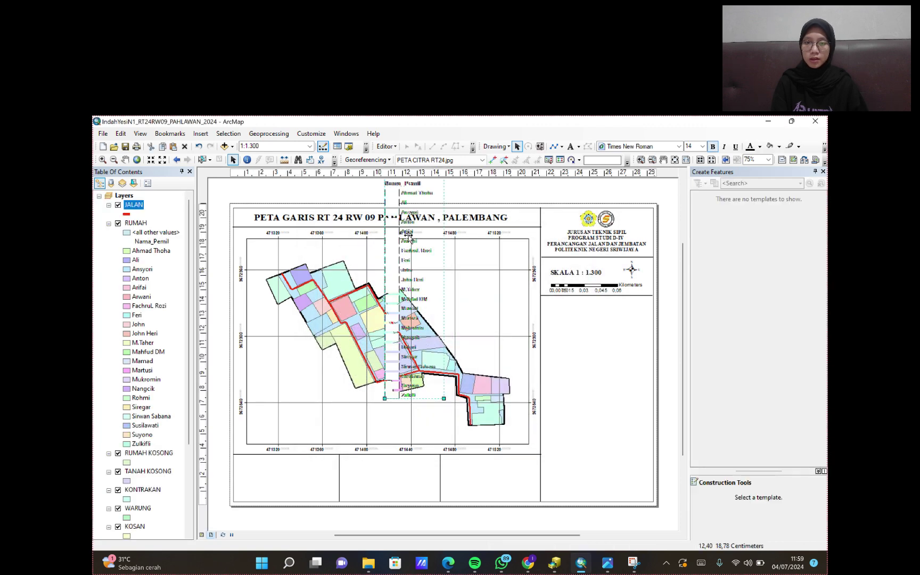
- Shrink the legend and move it under the scale bar, stretching it to the panel's full height
{"action": "left_click_drag", "start_coordinate": [413, 221], "coordinate": [496, 323]}
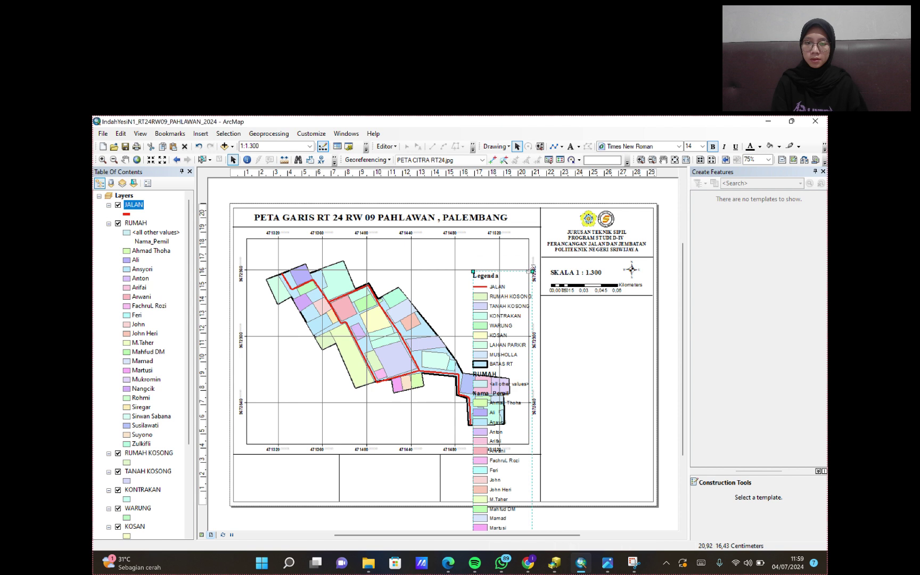
{"action": "left_click_drag", "start_coordinate": [529, 270], "coordinate": [566, 311]}
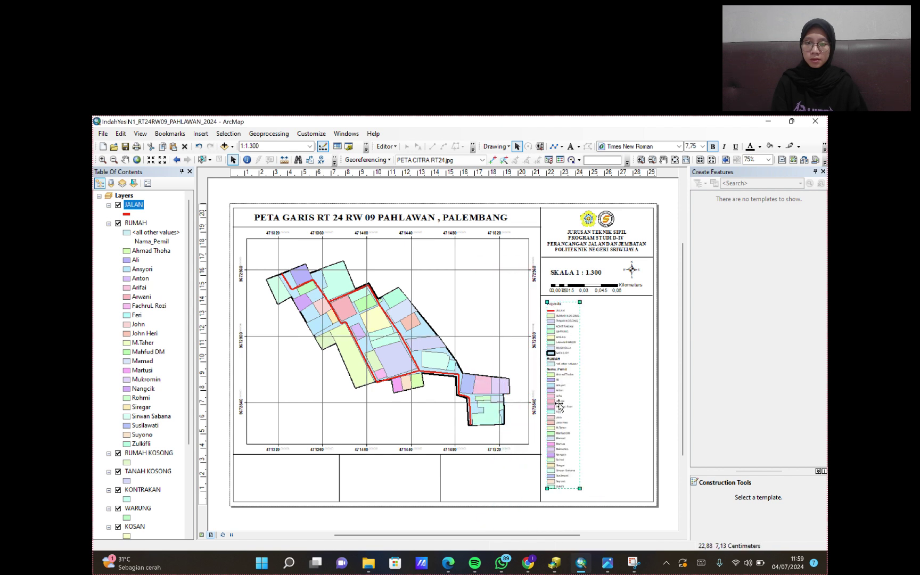
{"action": "mouse_move", "coordinate": [560, 405]}
{"action": "left_mouse_down"}
{"action": "mouse_move", "coordinate": [569, 404]}
{"action": "mouse_move", "coordinate": [563, 394]}
{"action": "left_mouse_up"}
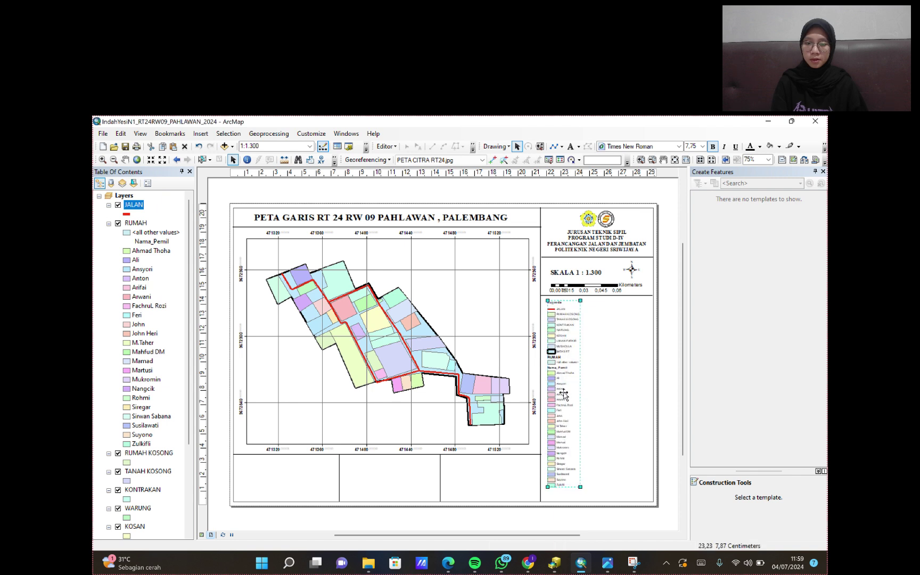
{"action": "left_click_drag", "start_coordinate": [579, 488], "coordinate": [582, 498]}
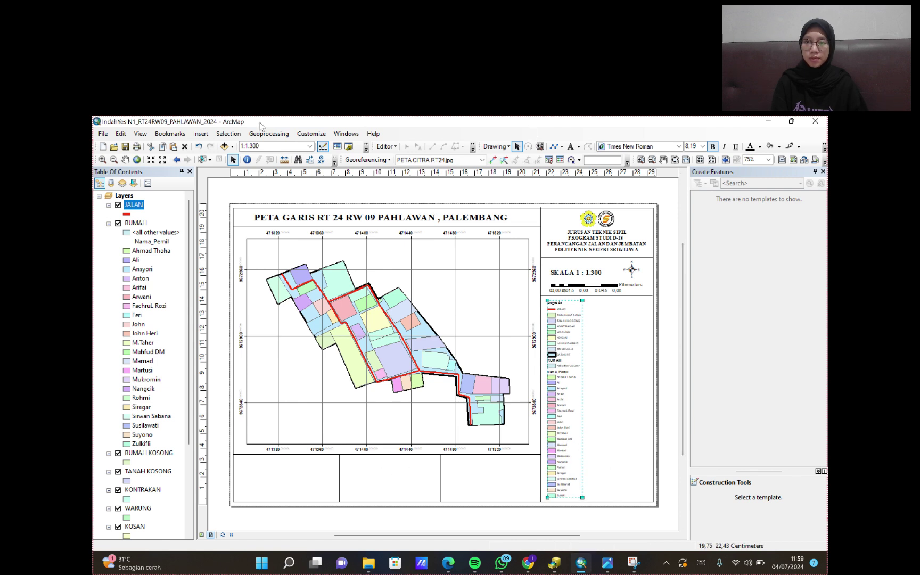
- Insert a new data frame, size it into the bottom-right cell, and make it active
{"action": "left_click", "coordinate": [202, 136]}
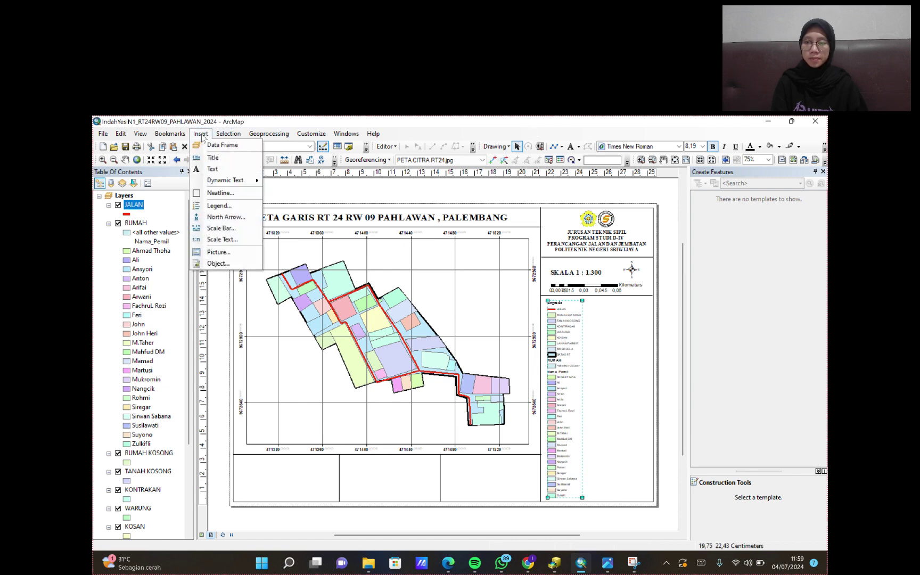
{"action": "left_click", "coordinate": [223, 145]}
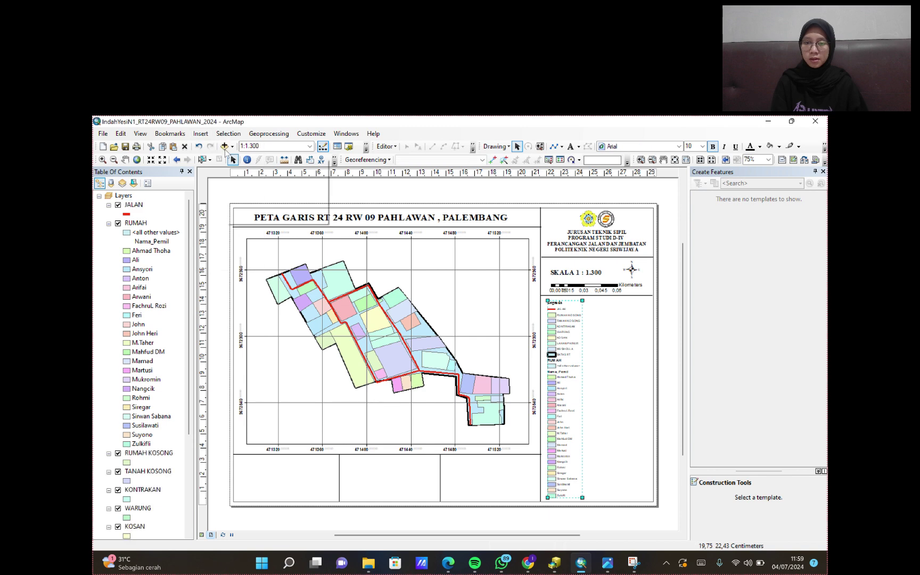
{"action": "scroll", "coordinate": [163, 433], "scroll_direction": "down", "scroll_amount": 5}
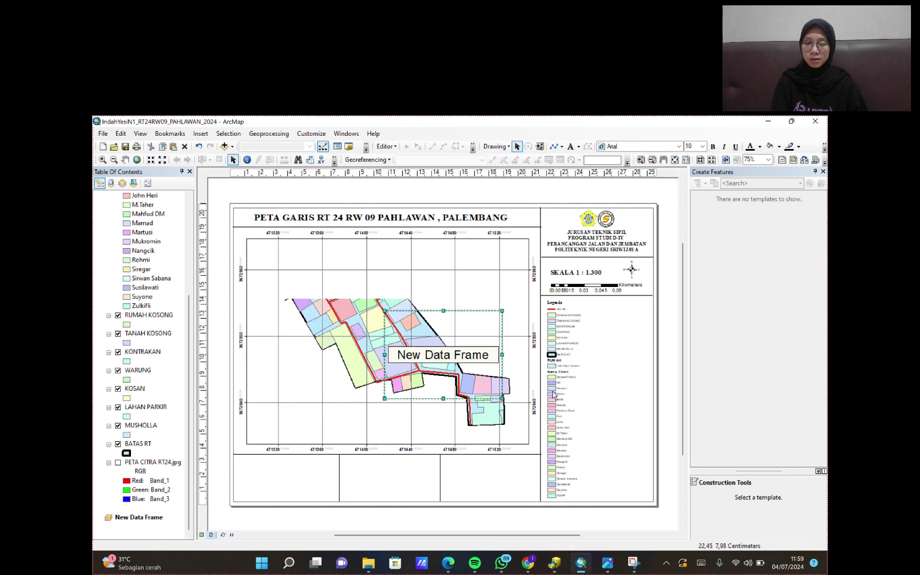
{"action": "left_click_drag", "start_coordinate": [433, 352], "coordinate": [476, 467]}
{"action": "left_click_drag", "start_coordinate": [544, 512], "coordinate": [496, 489]}
{"action": "left_click", "coordinate": [149, 518]}
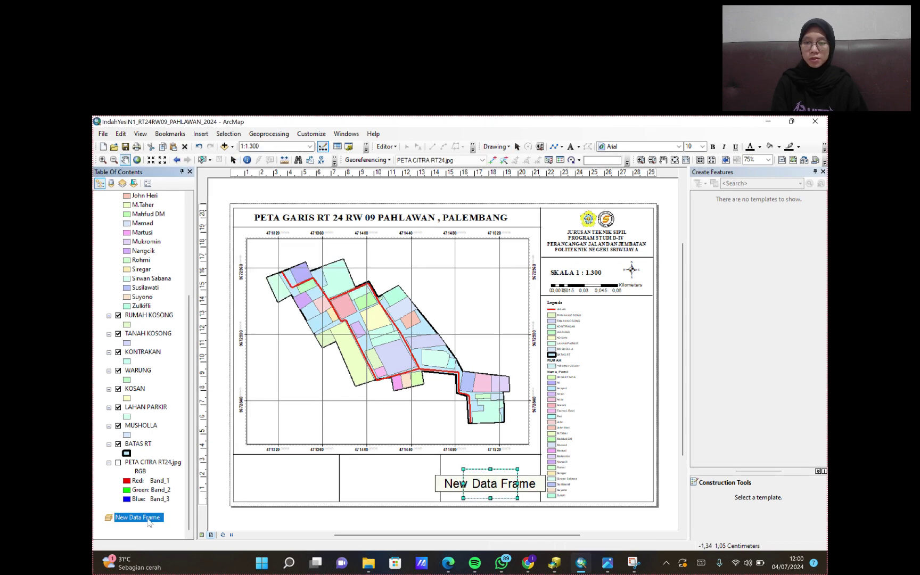
- Add the PETA CITRA RT24.jpg image to New Data Frame
{"action": "right_click", "coordinate": [150, 521]}
{"action": "left_click", "coordinate": [223, 296]}
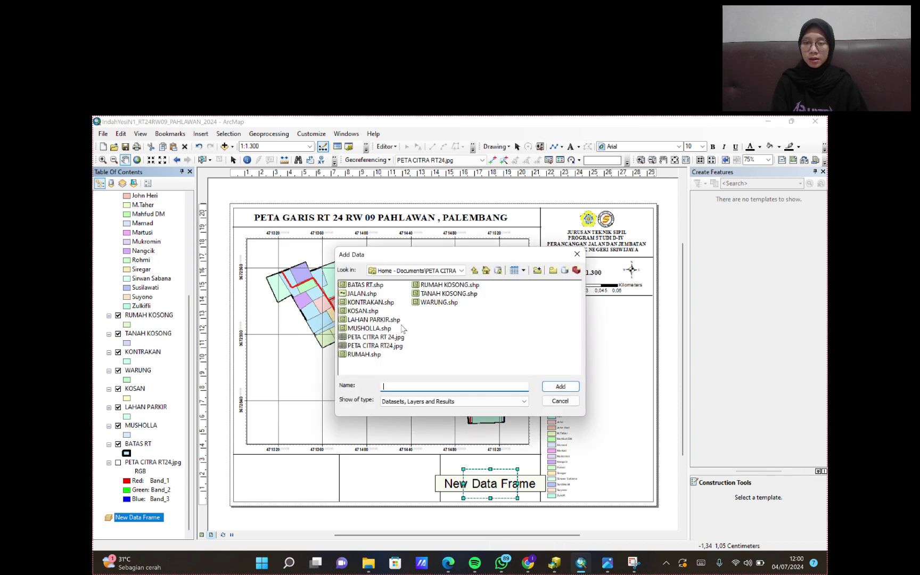
{"action": "left_click", "coordinate": [375, 346]}
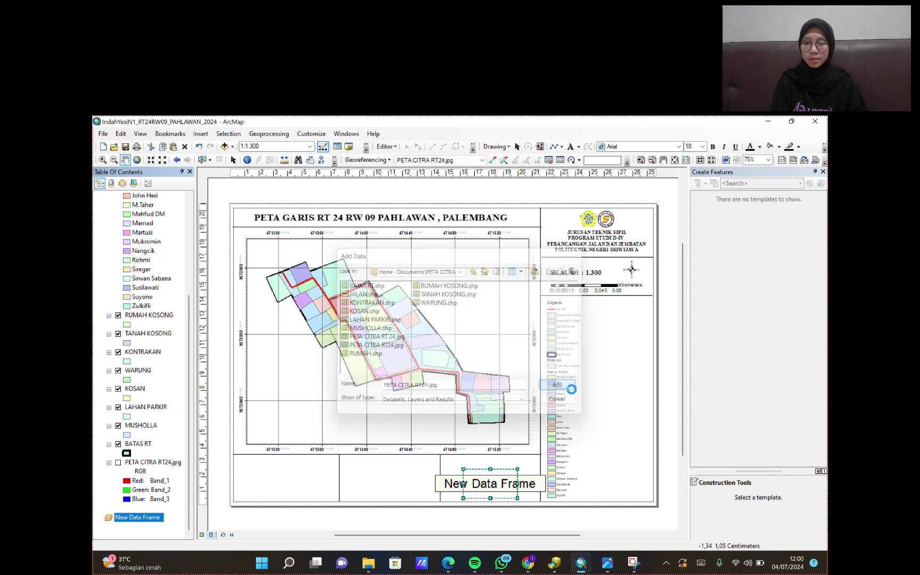
{"action": "left_click", "coordinate": [571, 388]}
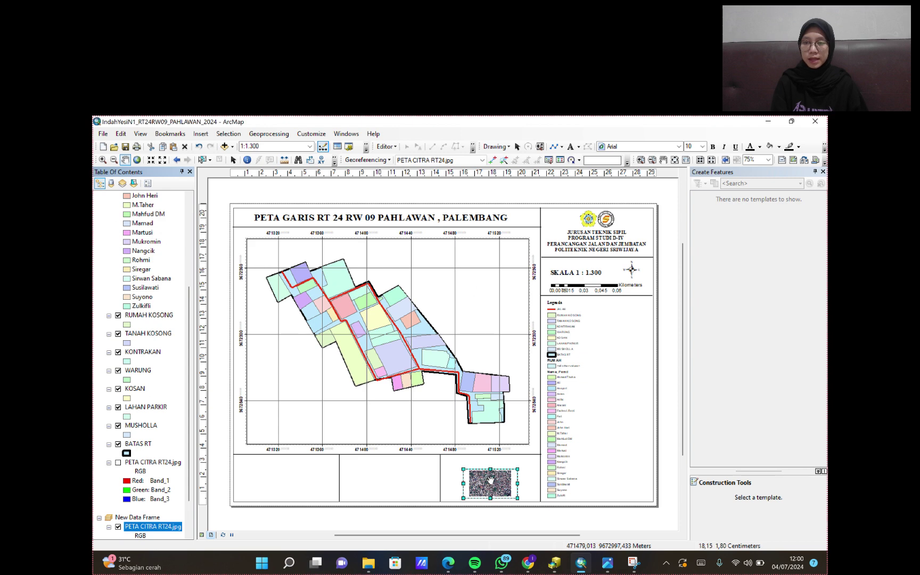
- Copy the BATAS RT layer and paste it into the inset data frame
{"action": "left_click", "coordinate": [135, 446]}
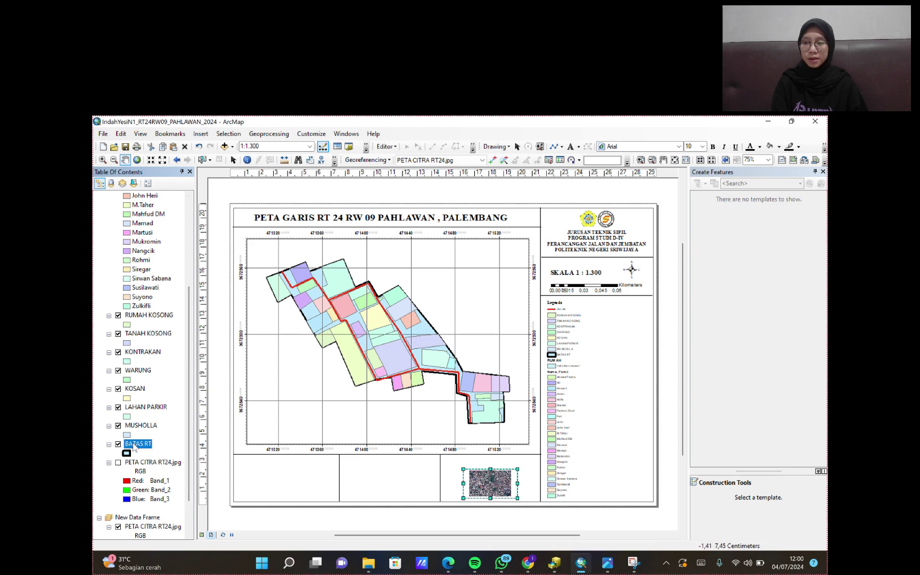
{"action": "right_click", "coordinate": [134, 446]}
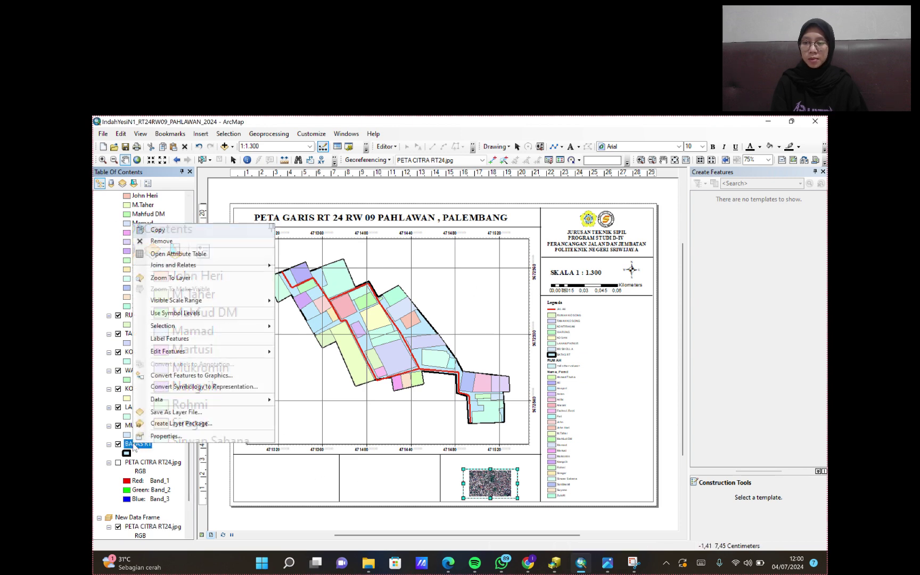
{"action": "left_click", "coordinate": [200, 230]}
{"action": "scroll", "coordinate": [141, 452], "scroll_direction": "down", "scroll_amount": 2}
{"action": "right_click", "coordinate": [140, 472]}
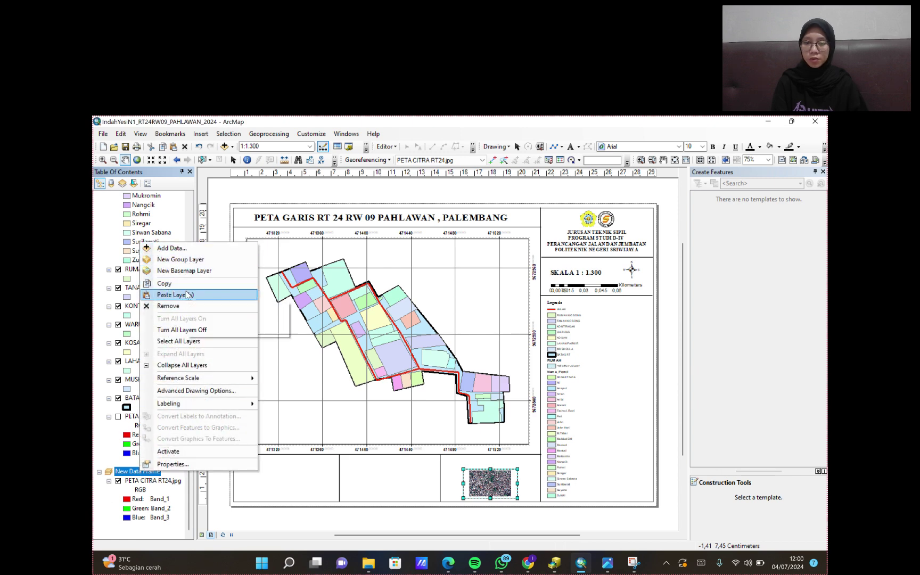
{"action": "left_click", "coordinate": [187, 295]}
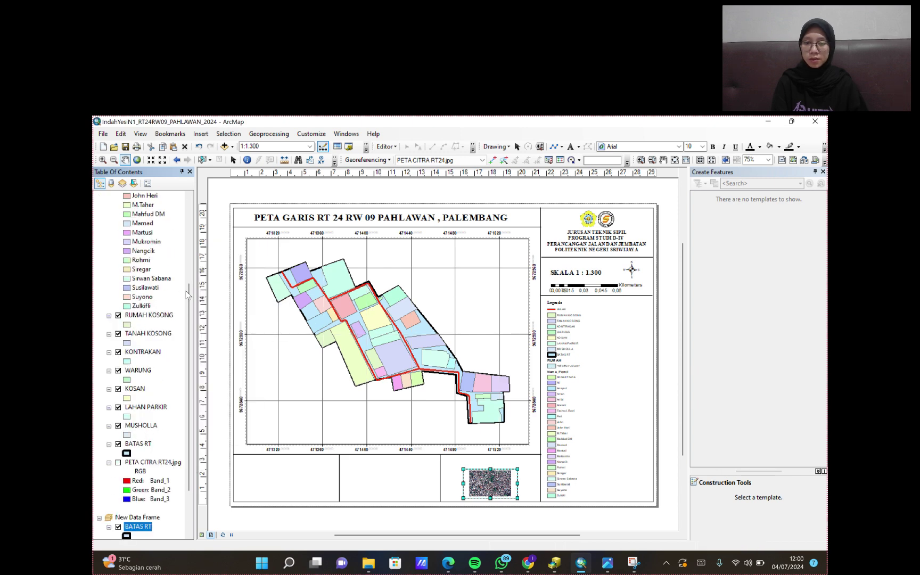
- Zoom and pan the inset map onto the RT area at 1:15.000
{"action": "left_click", "coordinate": [494, 482]}
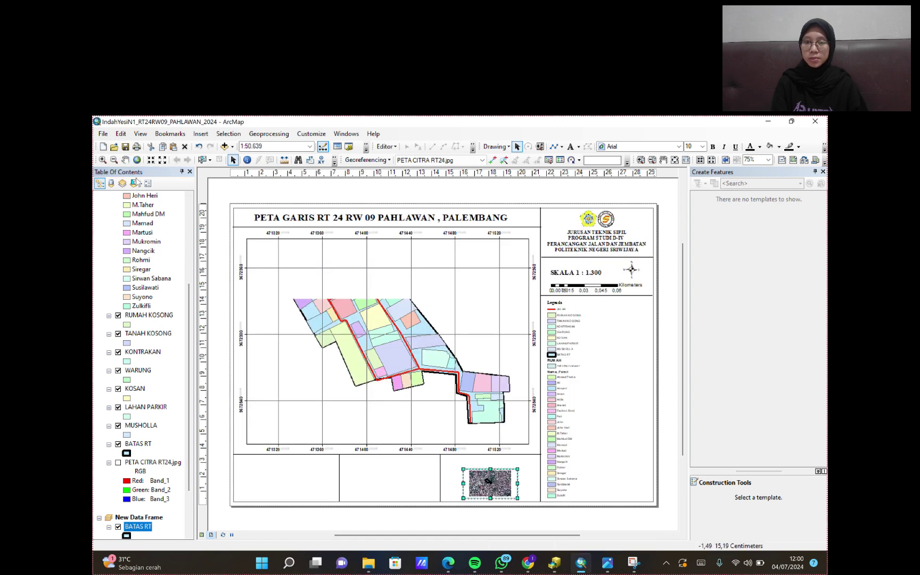
{"action": "left_click", "coordinate": [150, 159]}
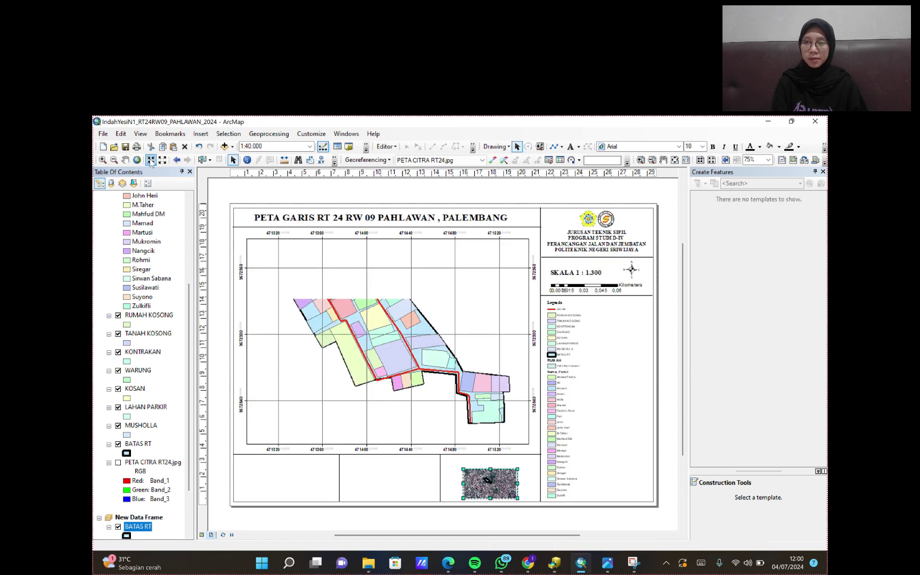
{"action": "left_click", "coordinate": [150, 160]}
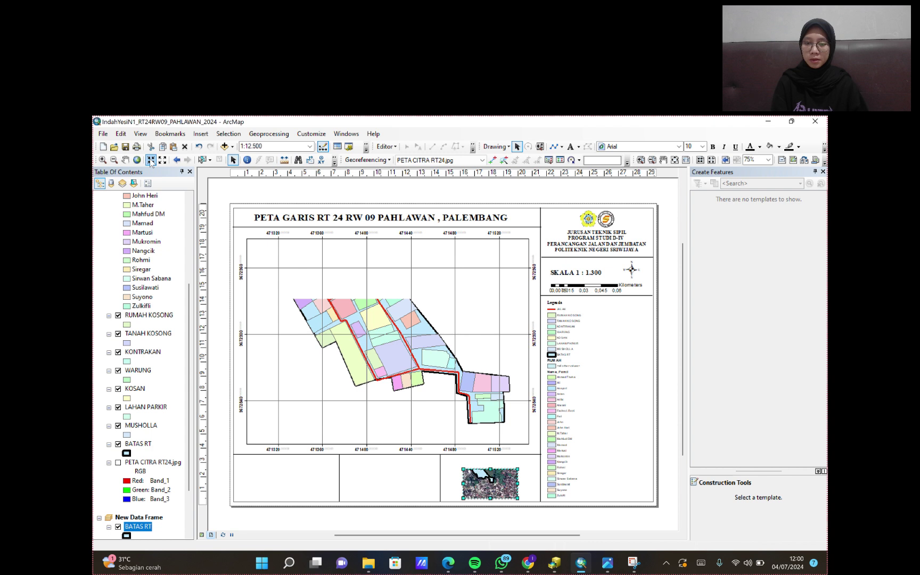
{"action": "left_click", "coordinate": [125, 159]}
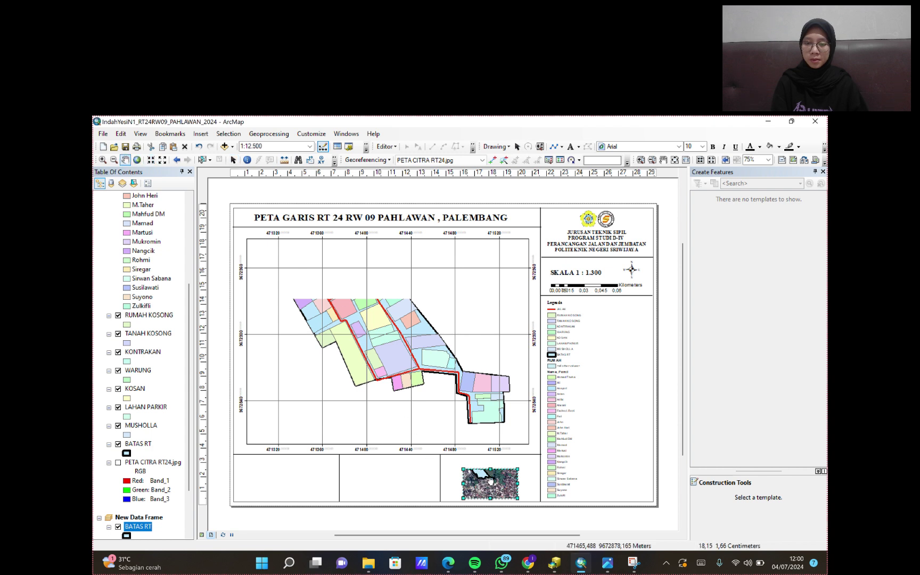
{"action": "mouse_move", "coordinate": [490, 481]}
{"action": "left_mouse_down"}
{"action": "mouse_move", "coordinate": [494, 488]}
{"action": "mouse_move", "coordinate": [482, 483]}
{"action": "left_mouse_up"}
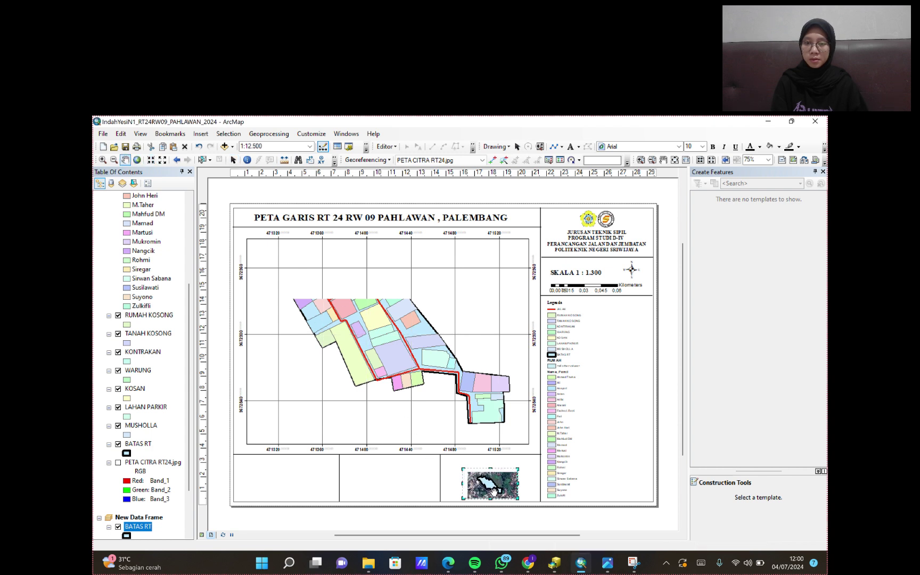
{"action": "left_click", "coordinate": [153, 163]}
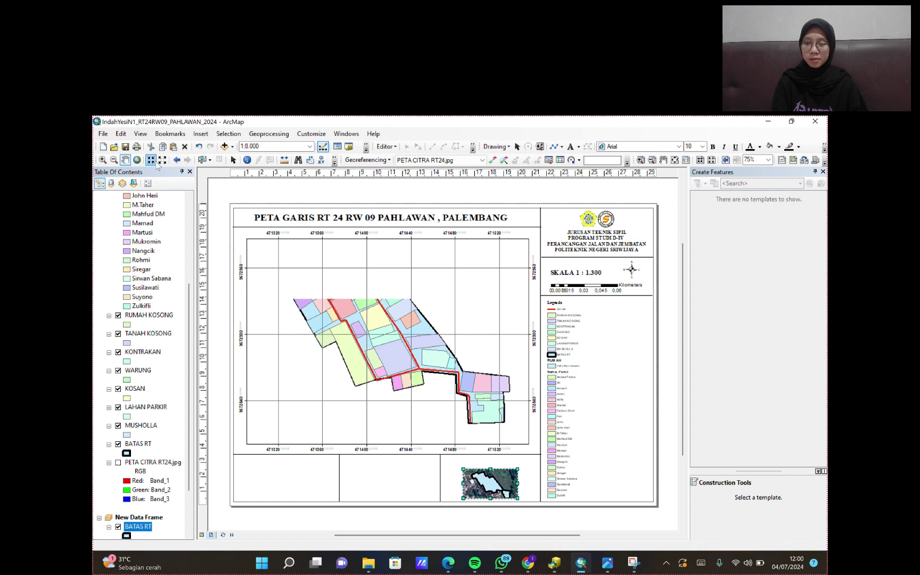
{"action": "left_click", "coordinate": [164, 160]}
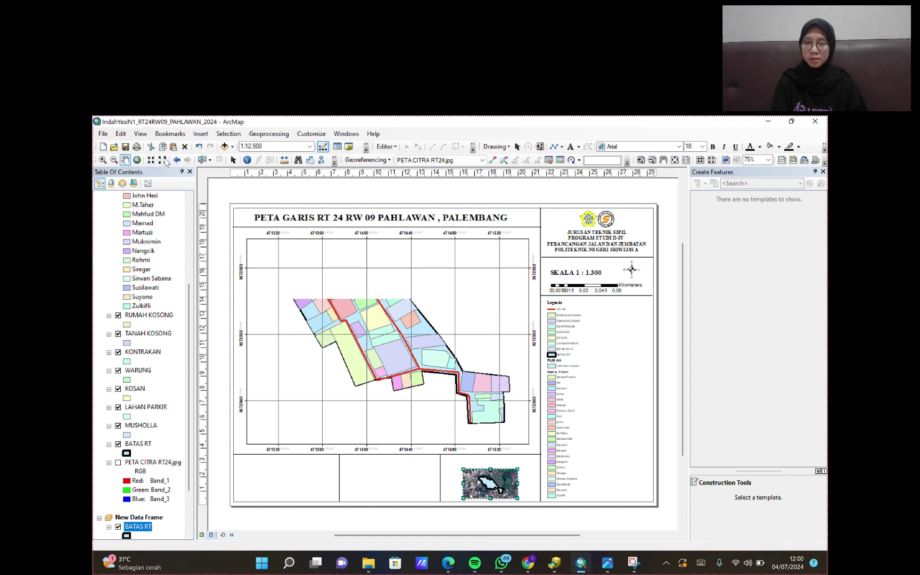
{"action": "left_click", "coordinate": [164, 161]}
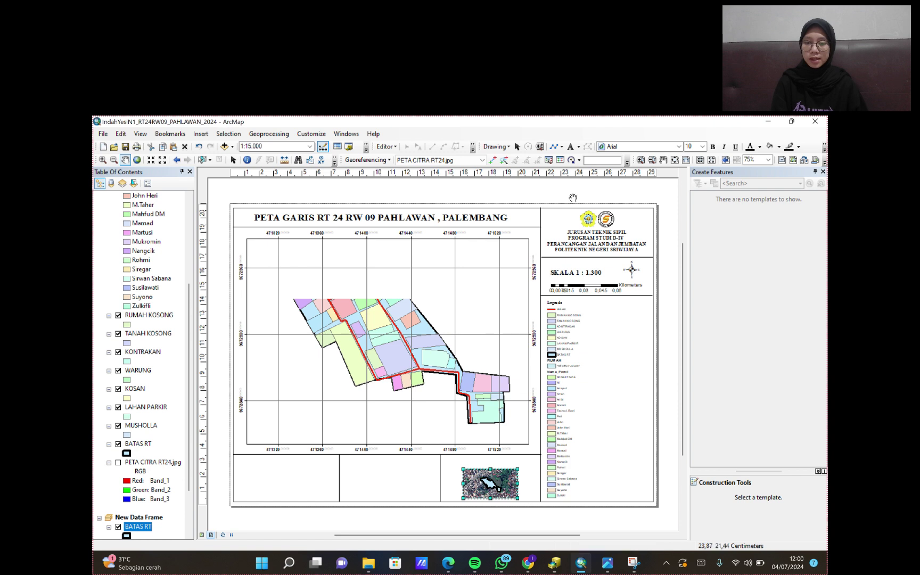
- Add an 'Insert Peta' label above the inset map
{"action": "left_click", "coordinate": [570, 147]}
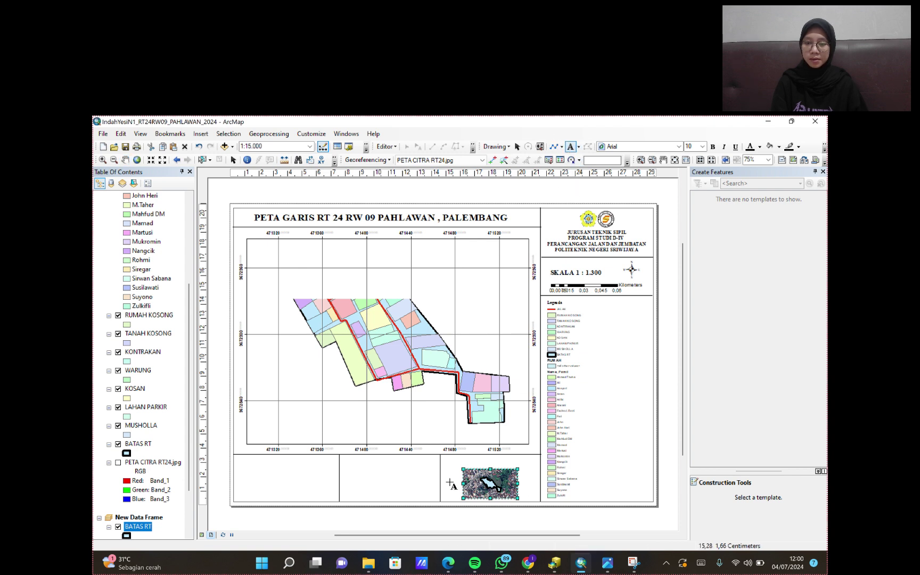
{"action": "left_click", "coordinate": [456, 460]}
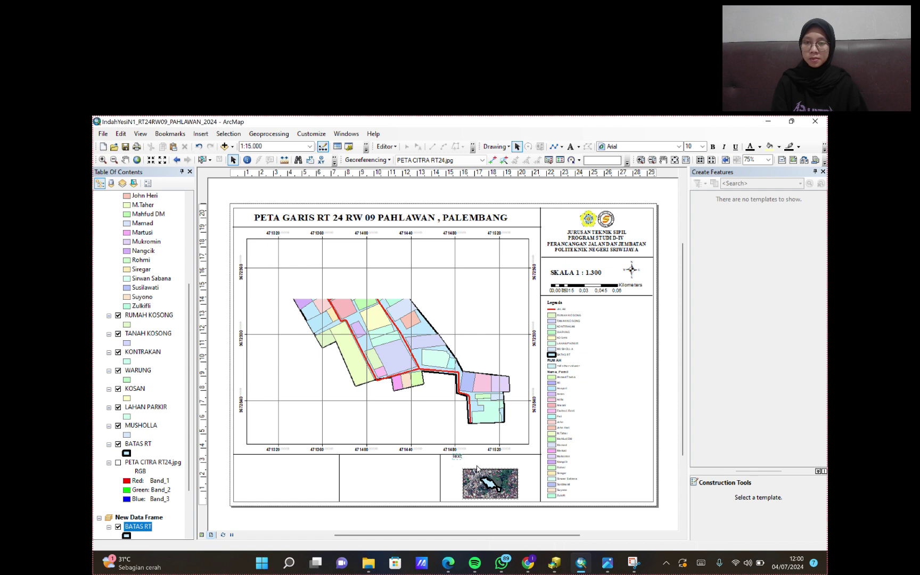
{"action": "double_click", "coordinate": [457, 457]}
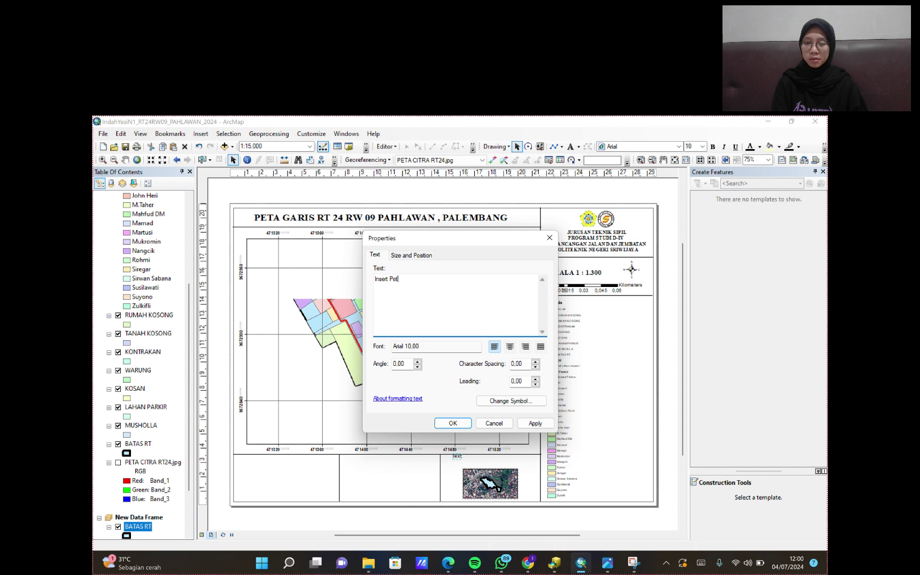
{"action": "left_click", "coordinate": [526, 423]}
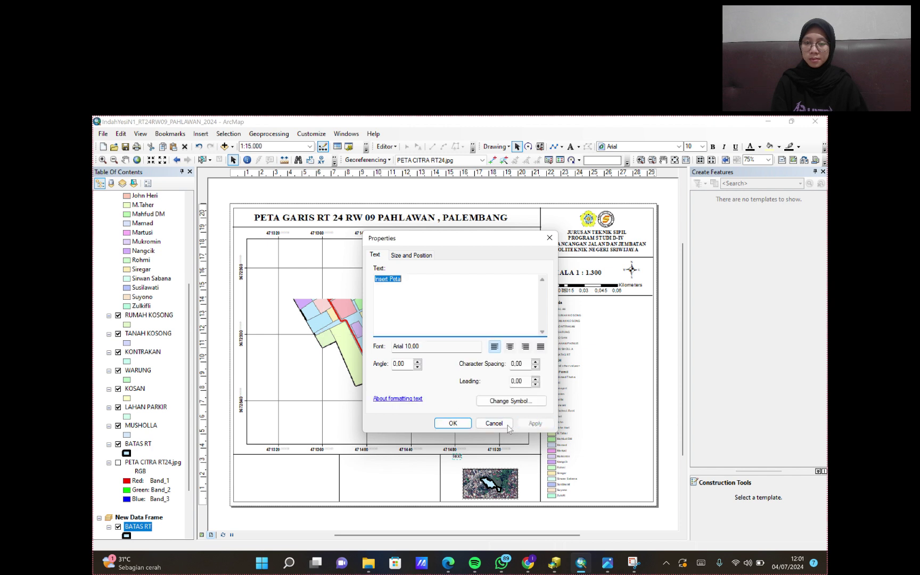
{"action": "left_click", "coordinate": [453, 423]}
{"action": "left_click_drag", "start_coordinate": [469, 458], "coordinate": [466, 463]}
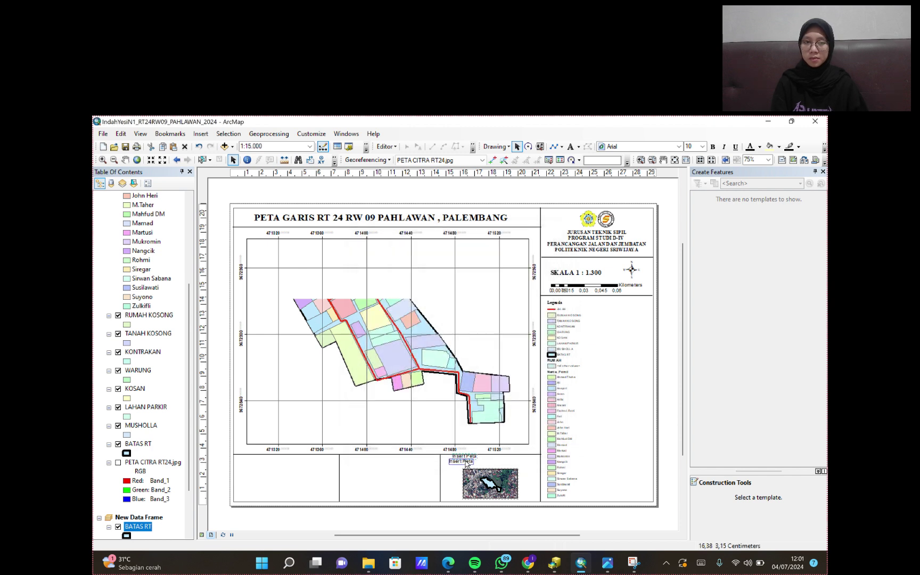
- Add a 'Sistem Koordinasi Referensi' label in the bottom-middle box
{"action": "left_click", "coordinate": [570, 148]}
{"action": "left_click", "coordinate": [355, 457]}
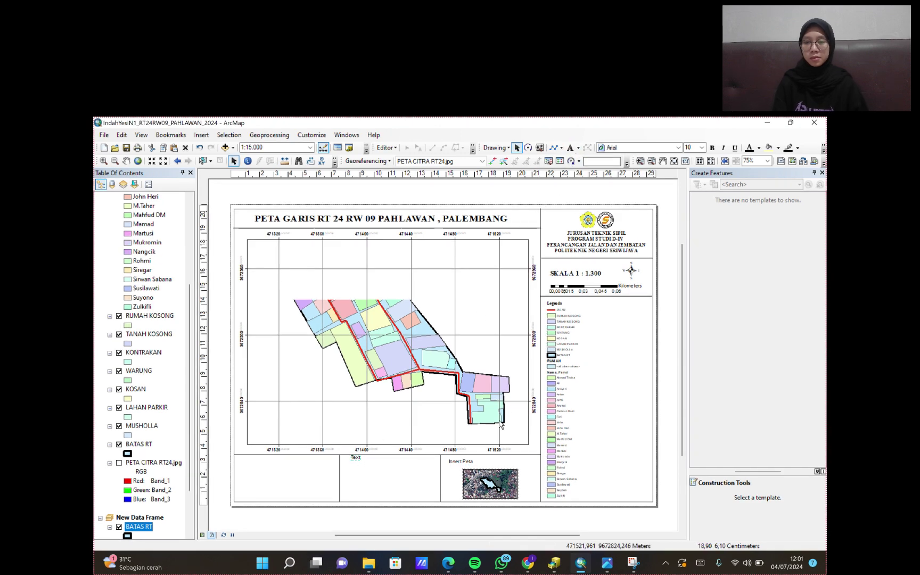
{"action": "double_click", "coordinate": [355, 457]}
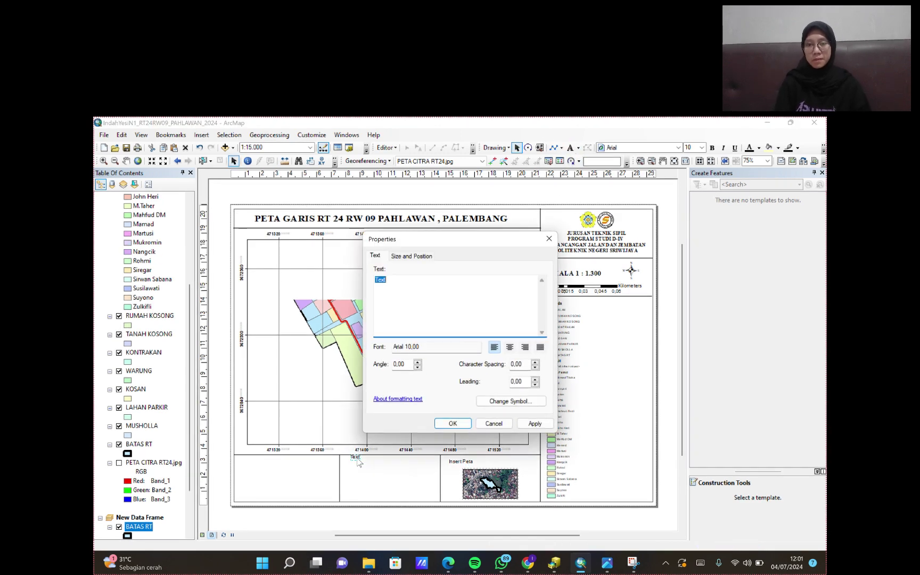
{"action": "type", "text": "Si"}
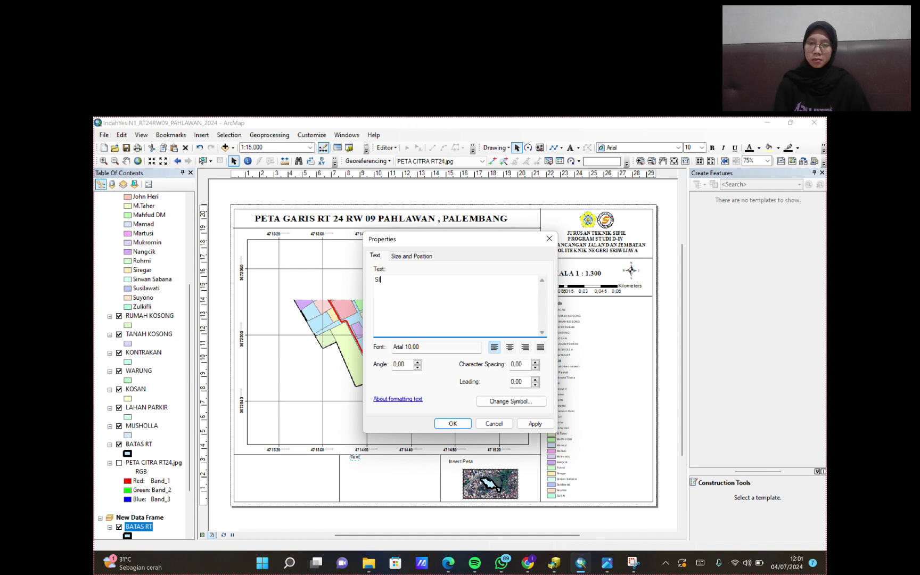
{"action": "type", "text": "stem Koordinasi Referensi"}
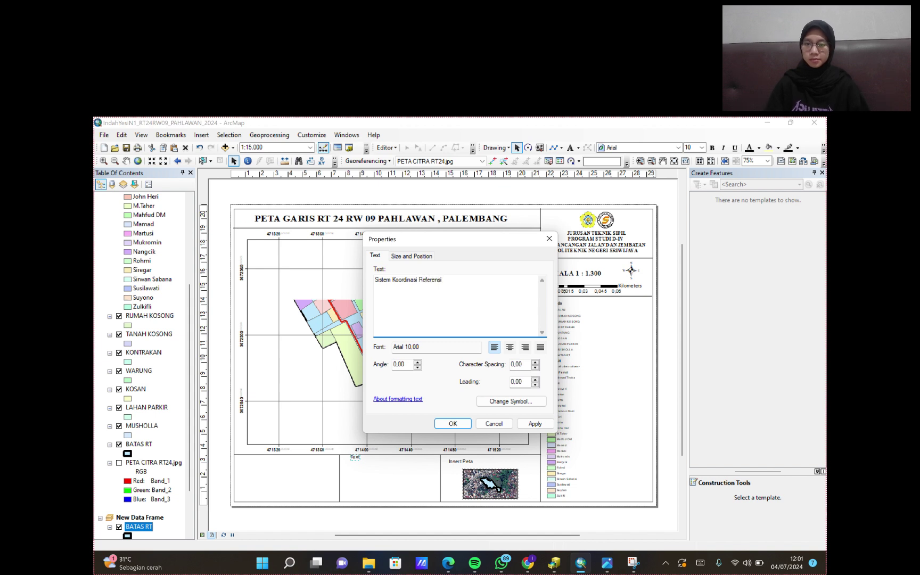
{"action": "left_click", "coordinate": [534, 423]}
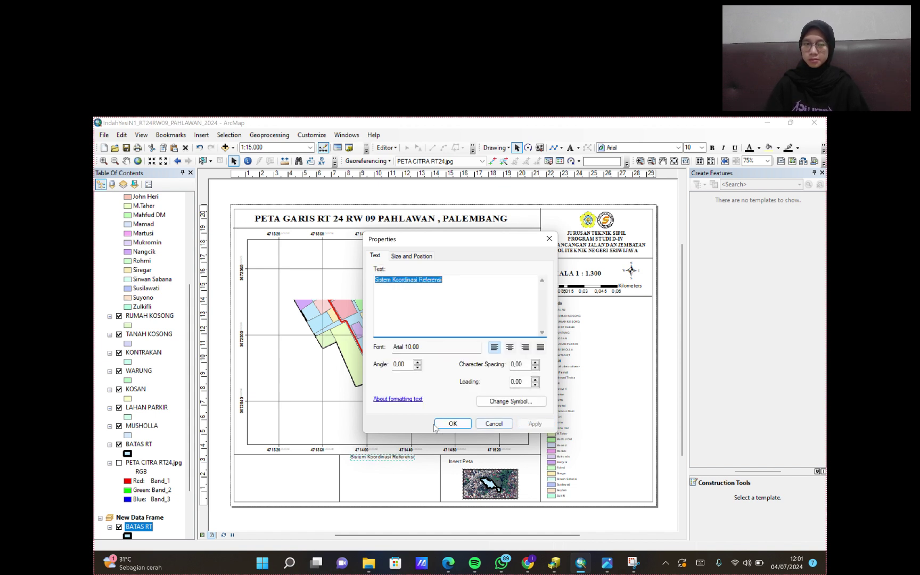
{"action": "left_click", "coordinate": [451, 423]}
{"action": "left_click_drag", "start_coordinate": [392, 456], "coordinate": [389, 465]}
{"action": "left_click", "coordinate": [397, 468]}
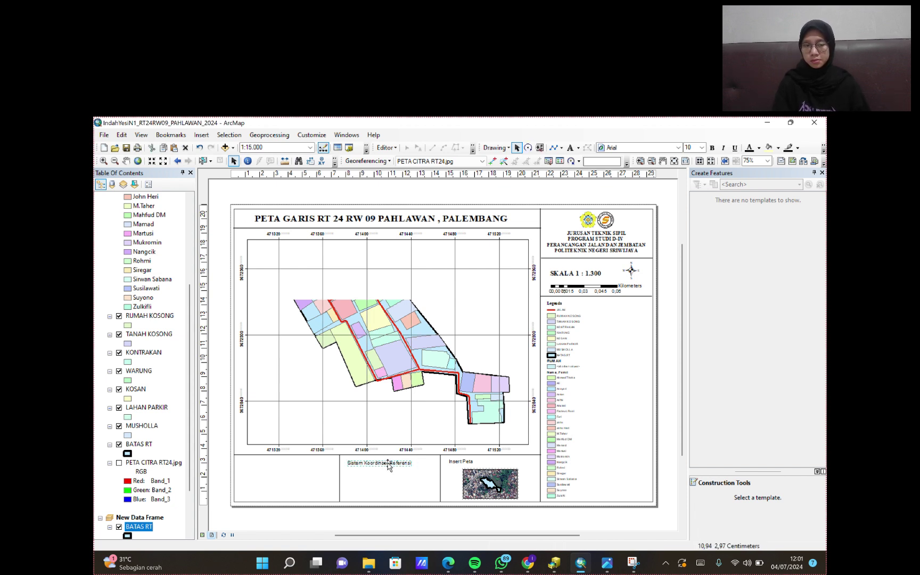
- Place a new text label in the bottom-left box
{"action": "left_click", "coordinate": [553, 147]}
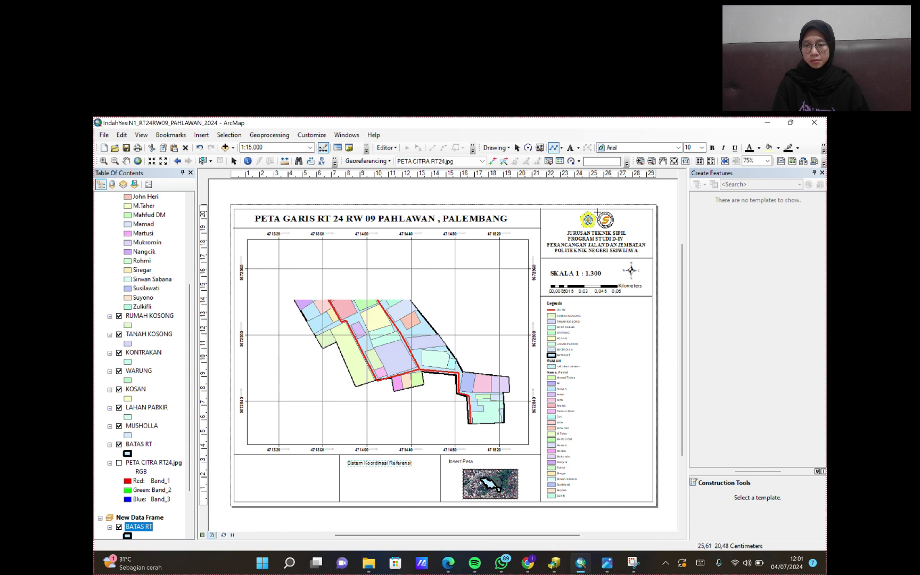
{"action": "left_click", "coordinate": [570, 148]}
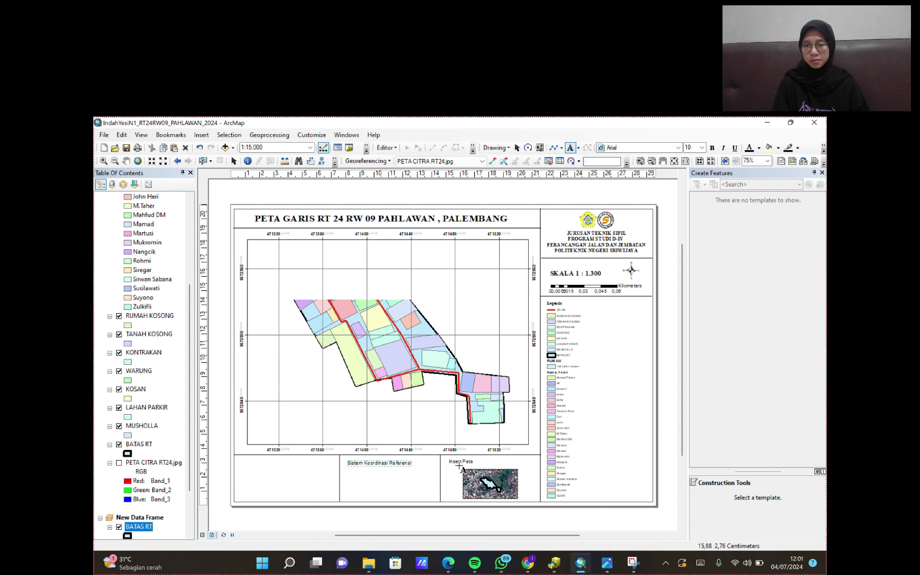
{"action": "left_click", "coordinate": [243, 463]}
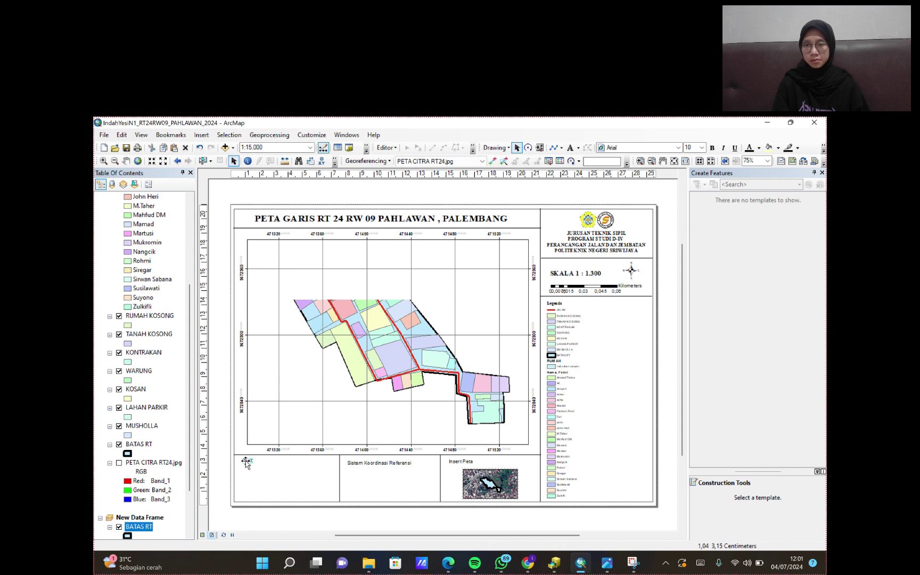
- Write a centred DISUSUN OLEH credit with the author's name, student number and class, placed bottom-left
{"action": "double_click", "coordinate": [248, 461]}
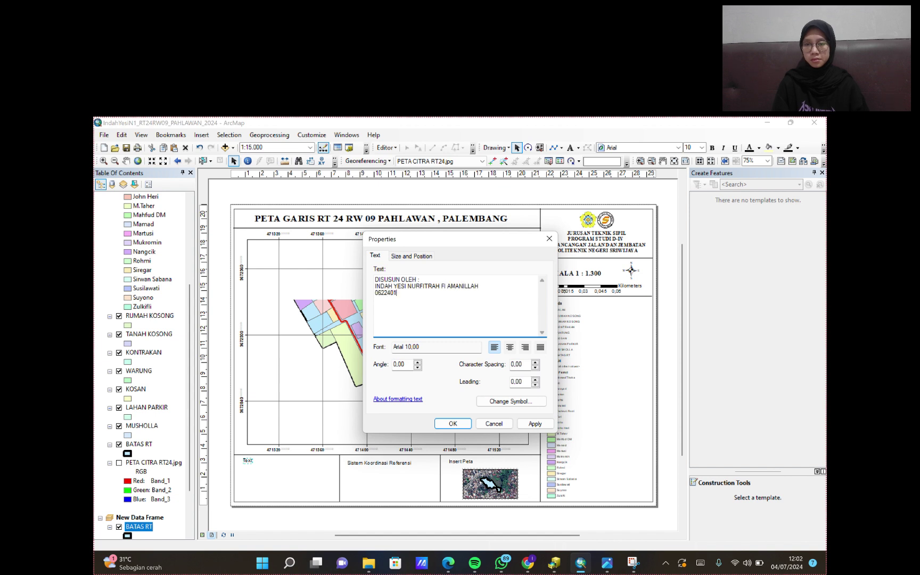
{"action": "type", "text": "903"}
{"action": "key", "text": "Return"}
{"action": "type", "text": "4 PJJ C"}
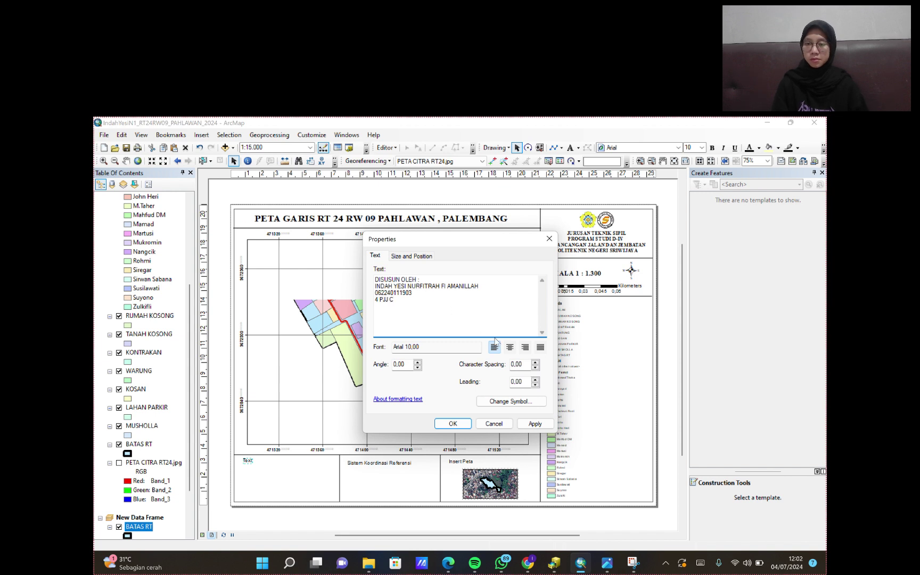
{"action": "left_click", "coordinate": [510, 348]}
{"action": "left_click", "coordinate": [535, 423]}
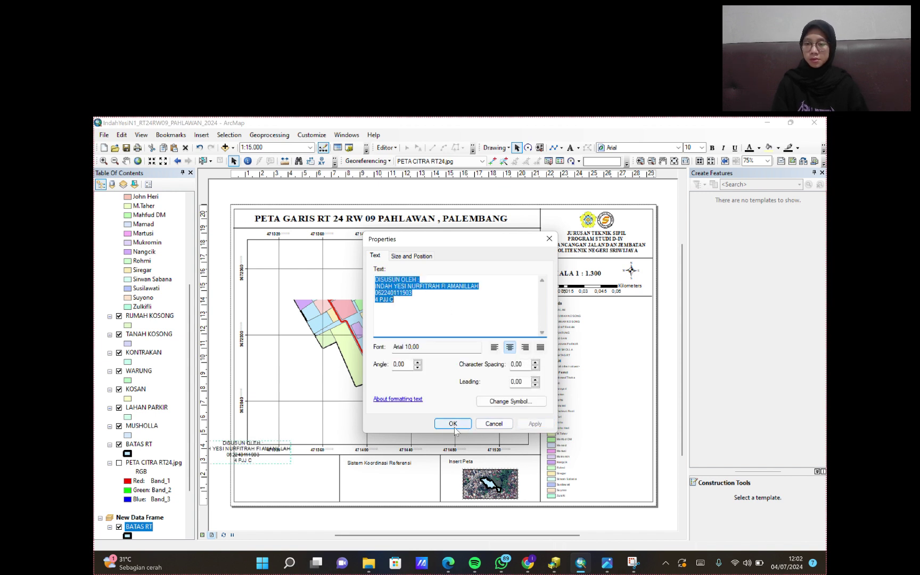
{"action": "left_click", "coordinate": [452, 423]}
{"action": "left_click_drag", "start_coordinate": [231, 456], "coordinate": [313, 473]}
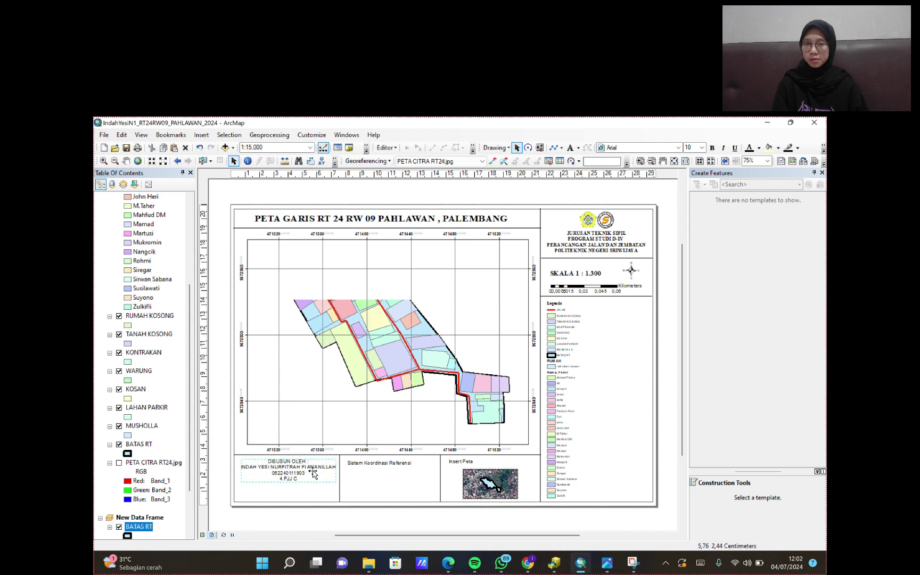
- Set the author credit to font size 9 and nudge it slightly up
{"action": "left_click", "coordinate": [701, 147]}
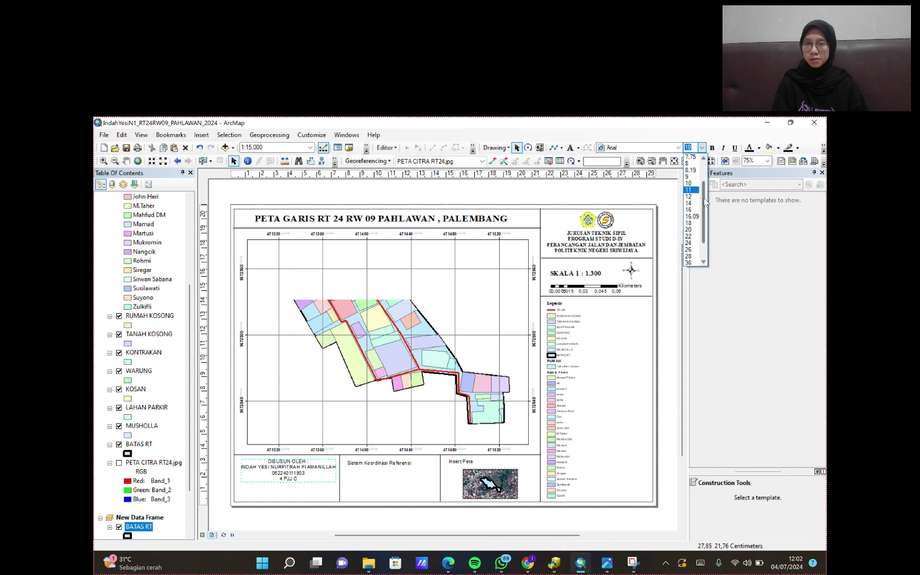
{"action": "scroll", "coordinate": [692, 202], "scroll_direction": "up", "scroll_amount": 2}
{"action": "left_click", "coordinate": [693, 179]}
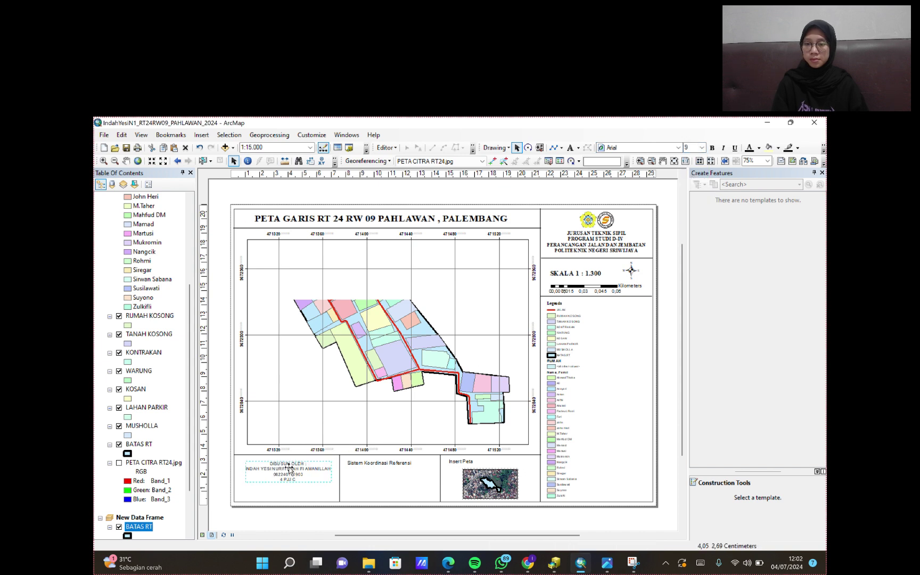
{"action": "key", "text": "Up"}
{"action": "key", "text": "Up"}
{"action": "key", "text": "Up"}
{"action": "key", "text": "Up"}
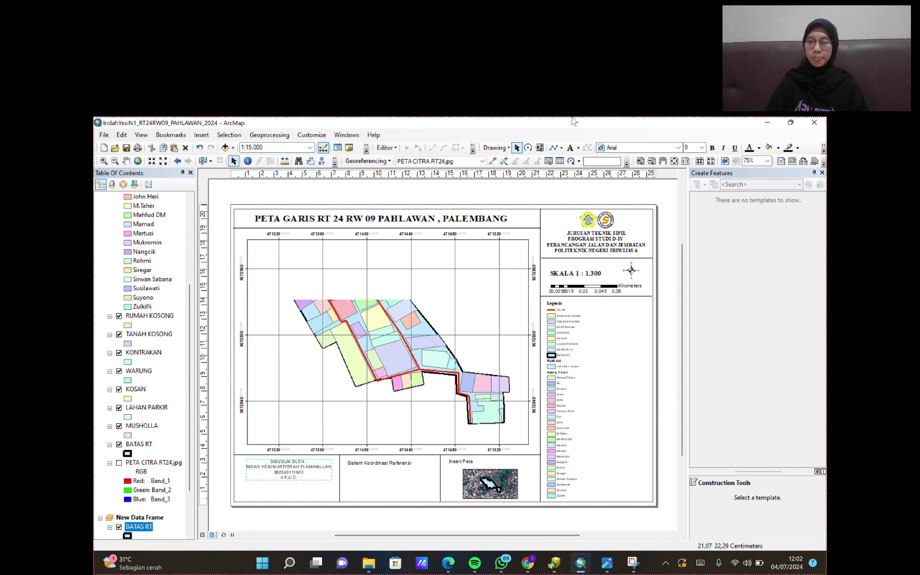
- Draw a horizontal divider line under the author block, undoing an accidental border shift
{"action": "left_click", "coordinate": [553, 147]}
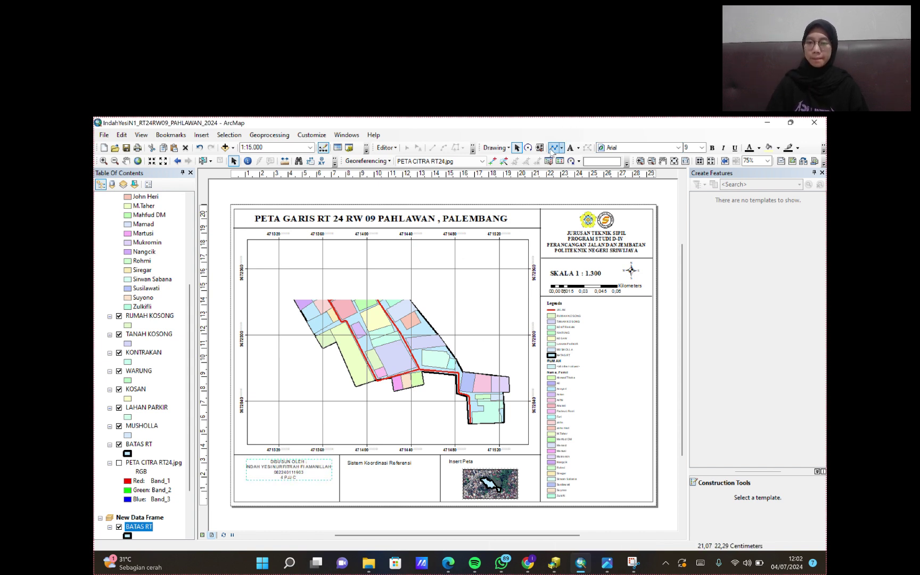
{"action": "left_click", "coordinate": [339, 484]}
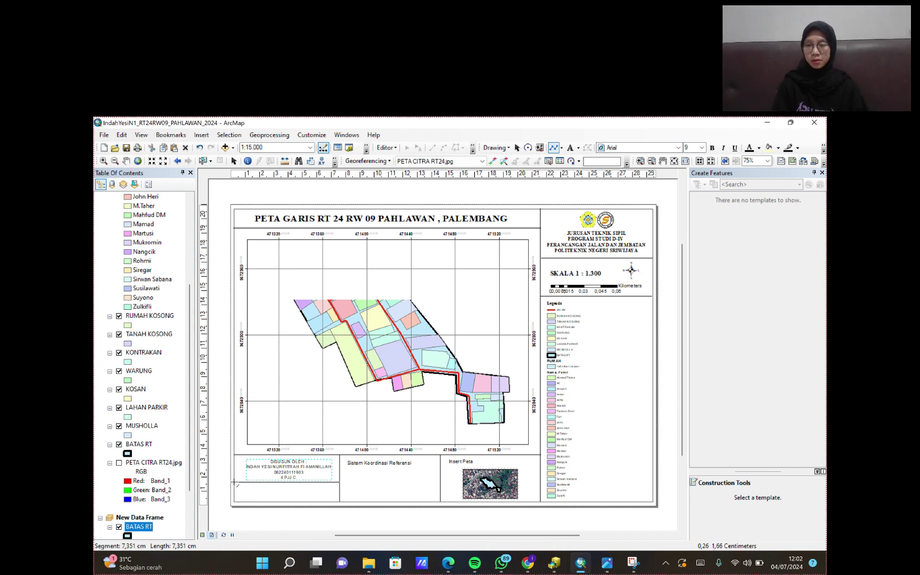
{"action": "double_click", "coordinate": [234, 482]}
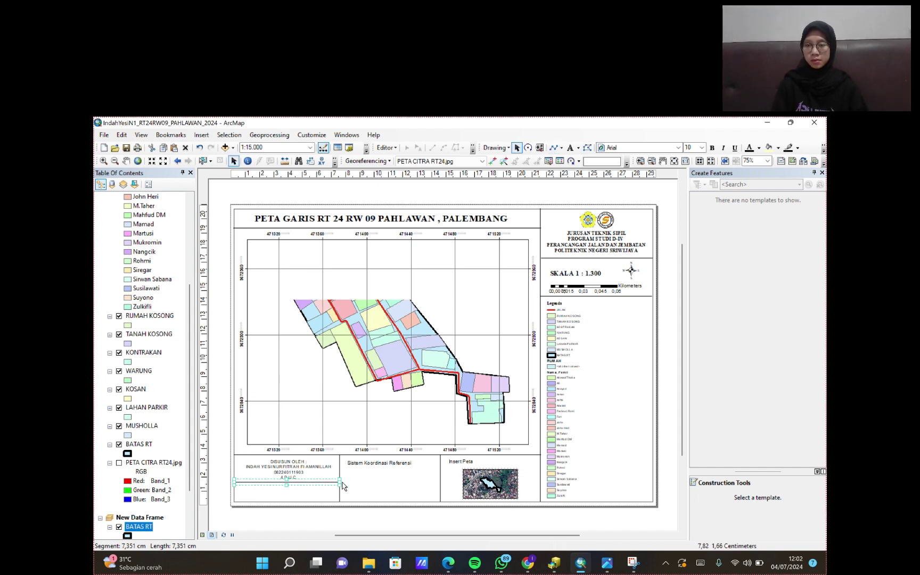
{"action": "left_click", "coordinate": [302, 473]}
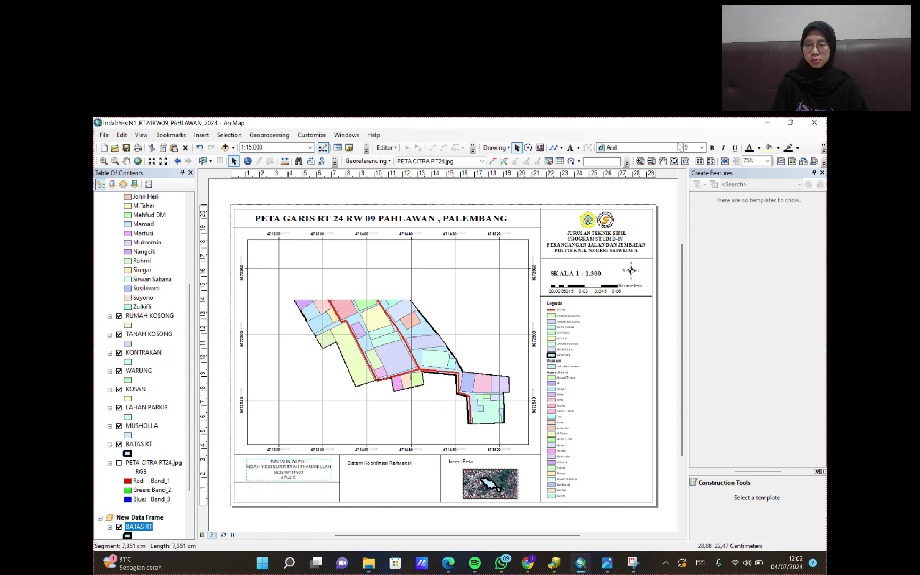
{"action": "left_click", "coordinate": [364, 463]}
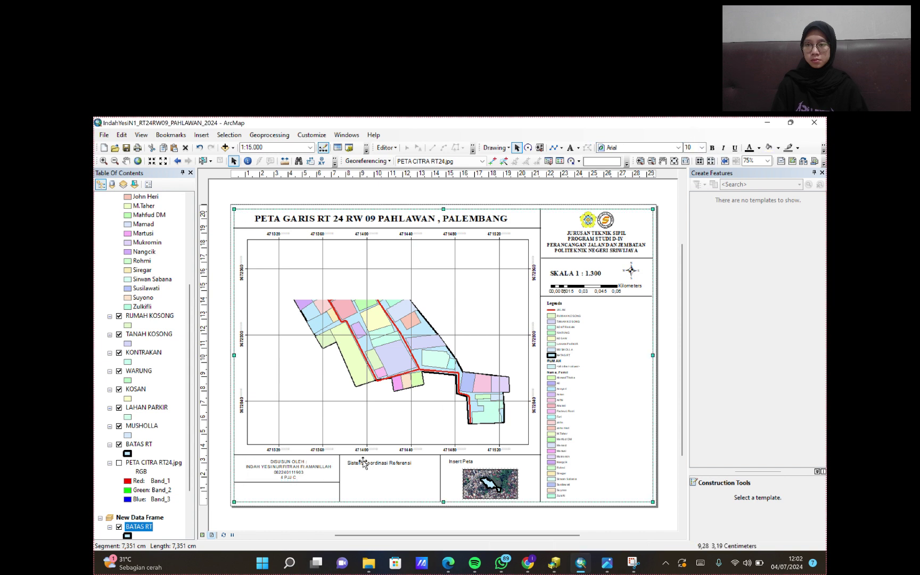
{"action": "left_click", "coordinate": [287, 470]}
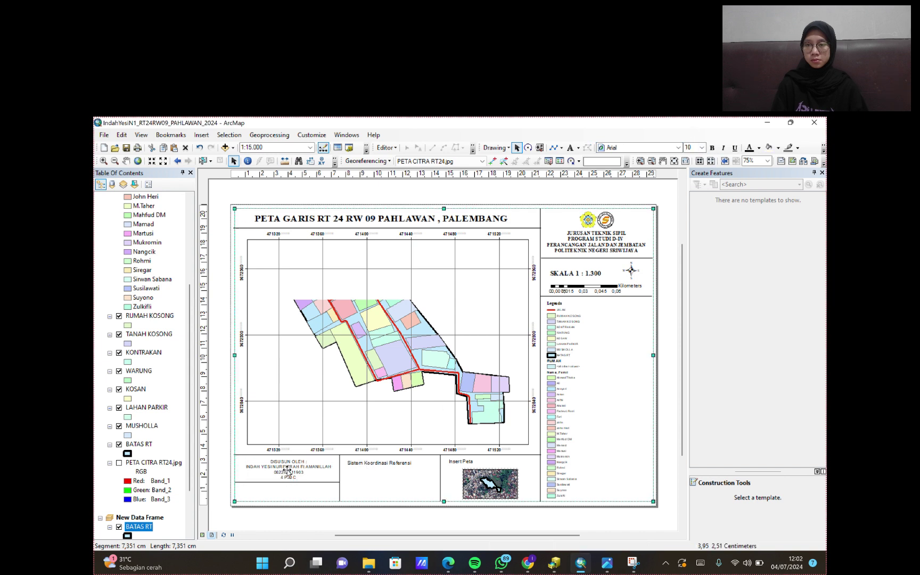
{"action": "left_click", "coordinate": [200, 147]}
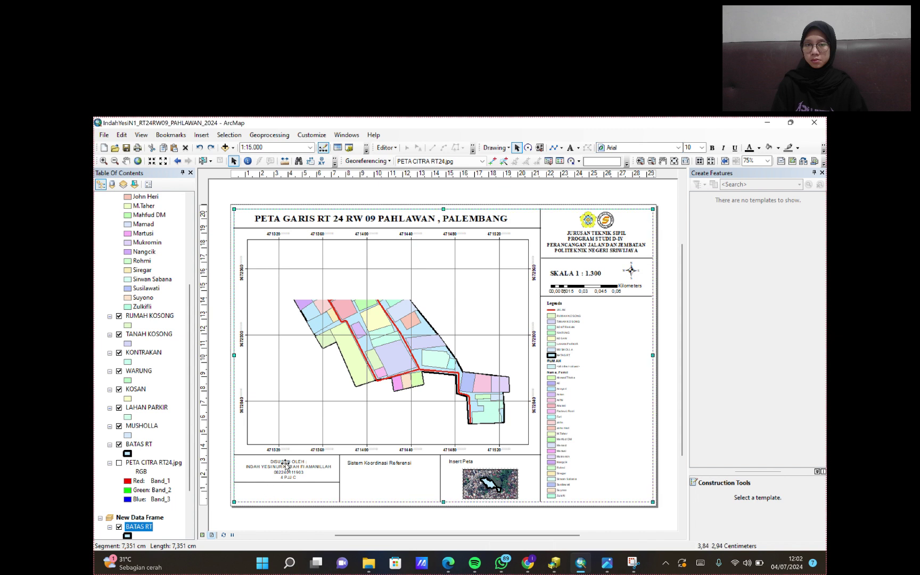
- Set the DISUSUN OLEH author text in bold Times New Roman
{"action": "left_click", "coordinate": [678, 148]}
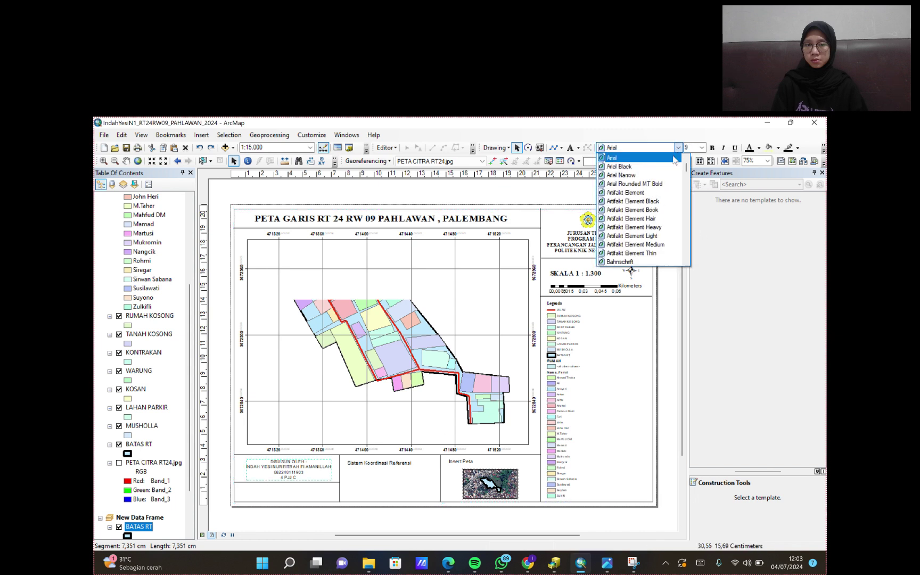
{"action": "left_click_drag", "start_coordinate": [686, 169], "coordinate": [687, 250]}
{"action": "scroll", "coordinate": [645, 219], "scroll_direction": "up", "scroll_amount": 3}
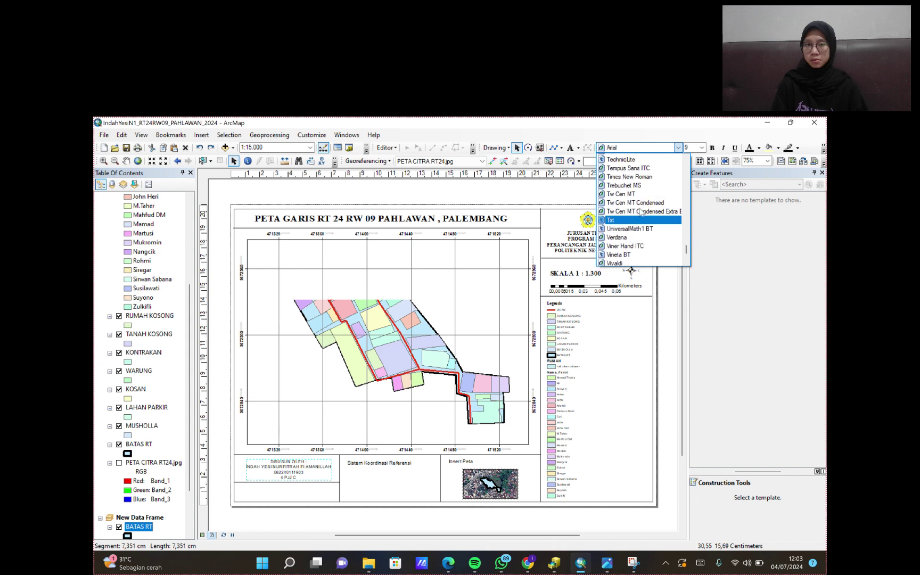
{"action": "left_click", "coordinate": [642, 195]}
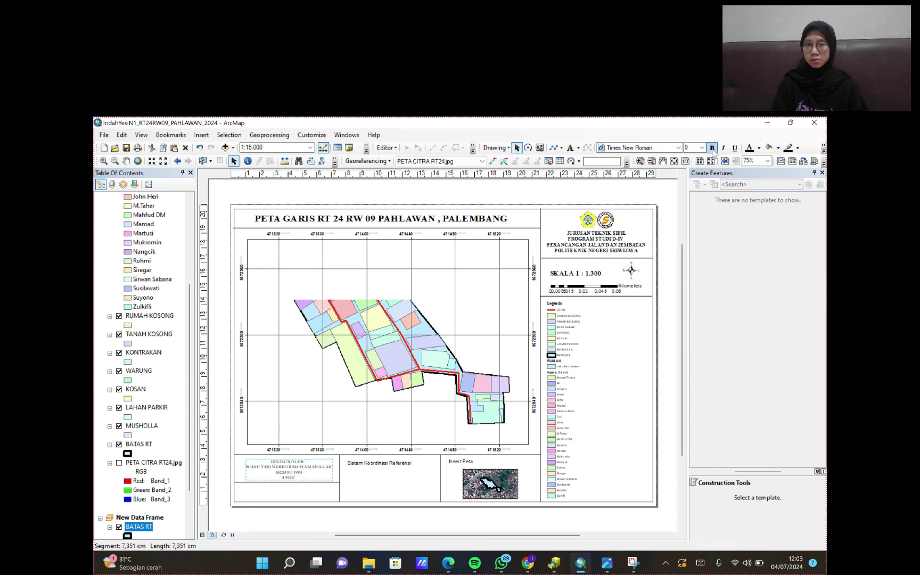
{"action": "left_click", "coordinate": [712, 148]}
- Select the Sistem Koordinasi Referensi heading and browse the font list for it
{"action": "left_click", "coordinate": [359, 464]}
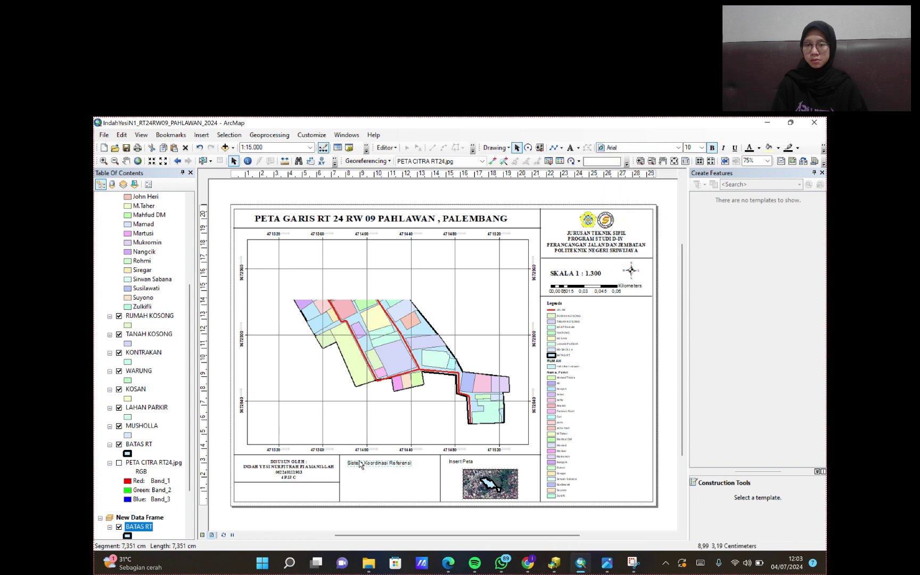
{"action": "left_click", "coordinate": [678, 148]}
{"action": "left_click_drag", "start_coordinate": [686, 173], "coordinate": [687, 254]}
- Make the Sistem Koordinasi Referensi and Insert Peta headings bold Times New Roman, then add text below the author block
{"action": "left_click", "coordinate": [646, 203]}
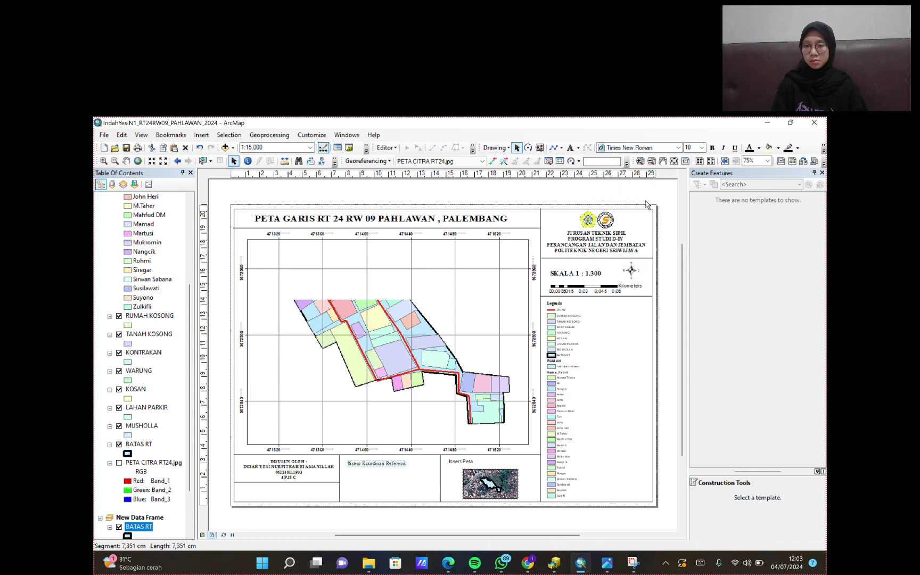
{"action": "left_click", "coordinate": [712, 148]}
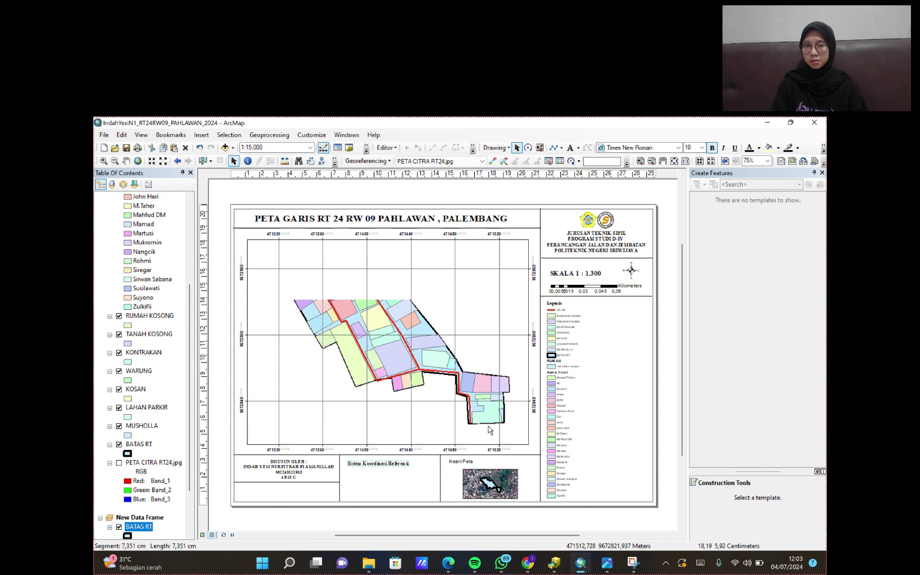
{"action": "left_click", "coordinate": [458, 460]}
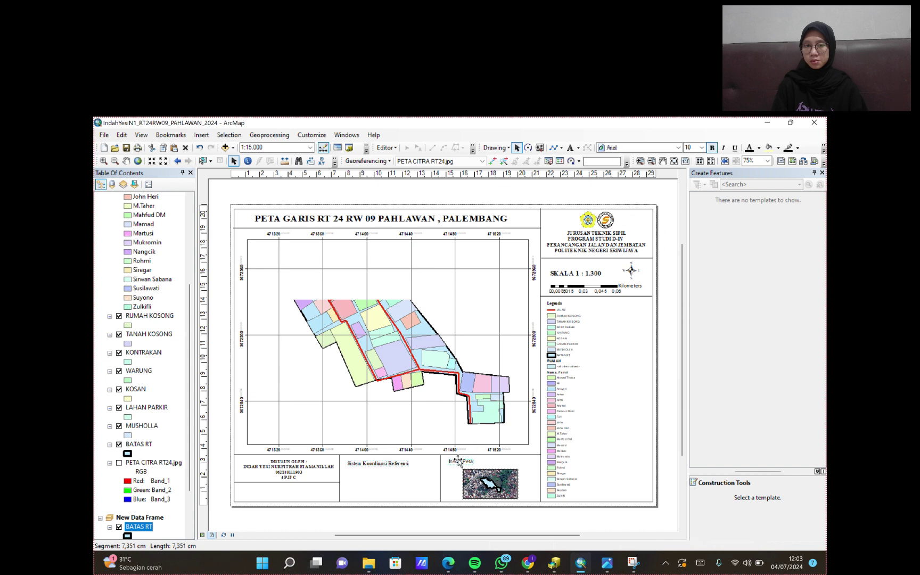
{"action": "left_click", "coordinate": [678, 148]}
{"action": "scroll", "coordinate": [641, 223], "scroll_direction": "down", "scroll_amount": 4}
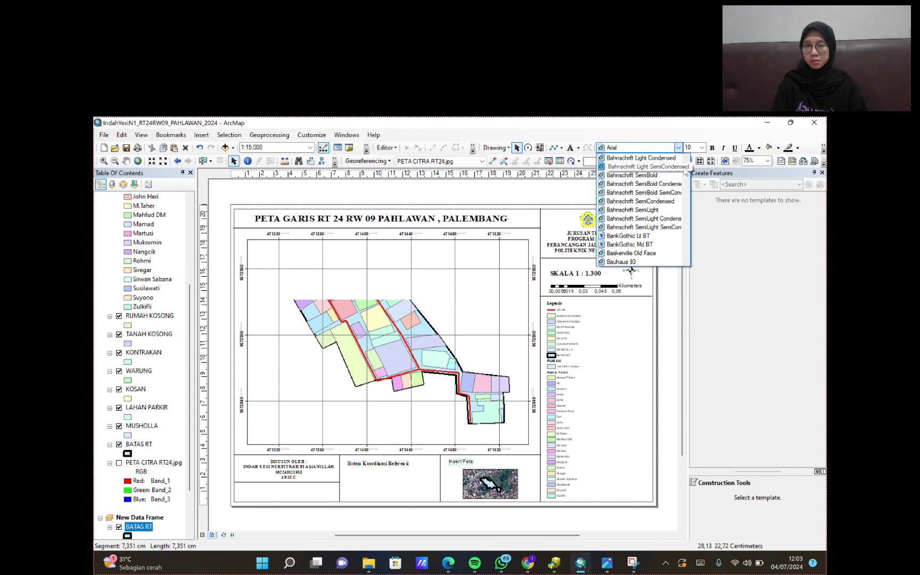
{"action": "left_click_drag", "start_coordinate": [687, 178], "coordinate": [686, 259]}
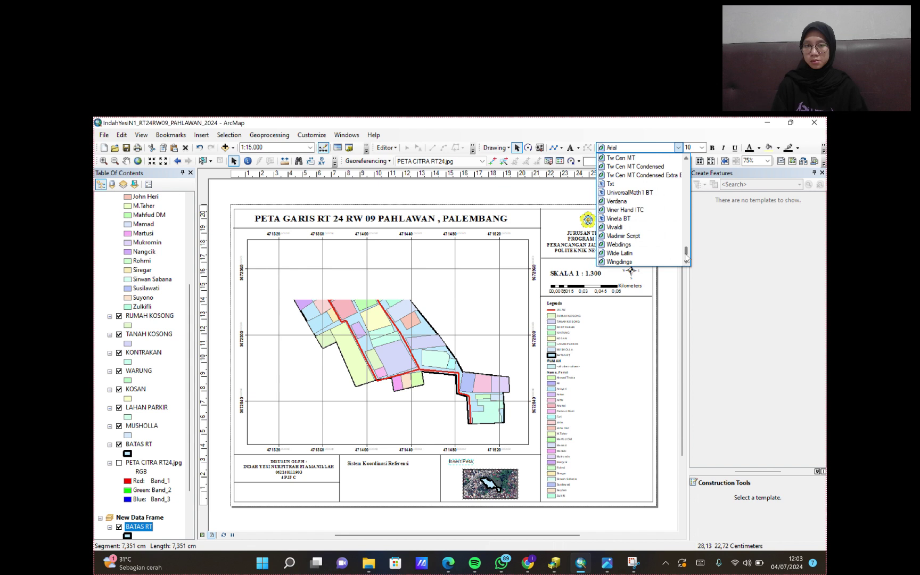
{"action": "scroll", "coordinate": [639, 228], "scroll_direction": "up", "scroll_amount": 3}
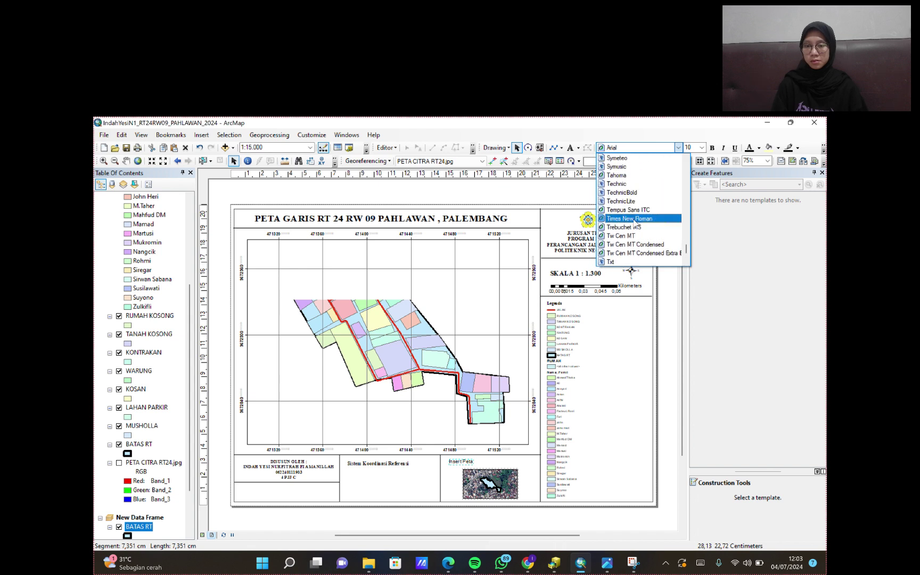
{"action": "left_click", "coordinate": [635, 222]}
{"action": "left_click", "coordinate": [711, 147]}
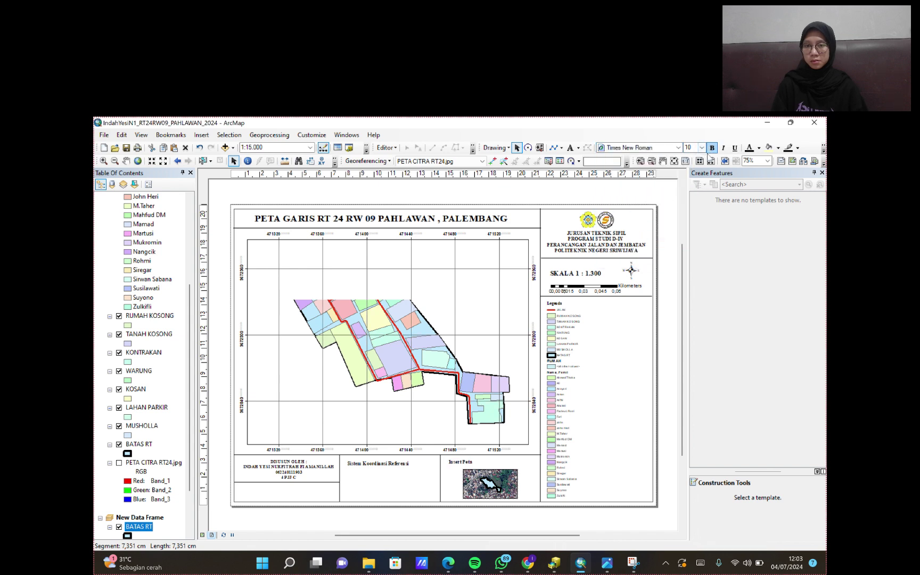
{"action": "left_click", "coordinate": [569, 148]}
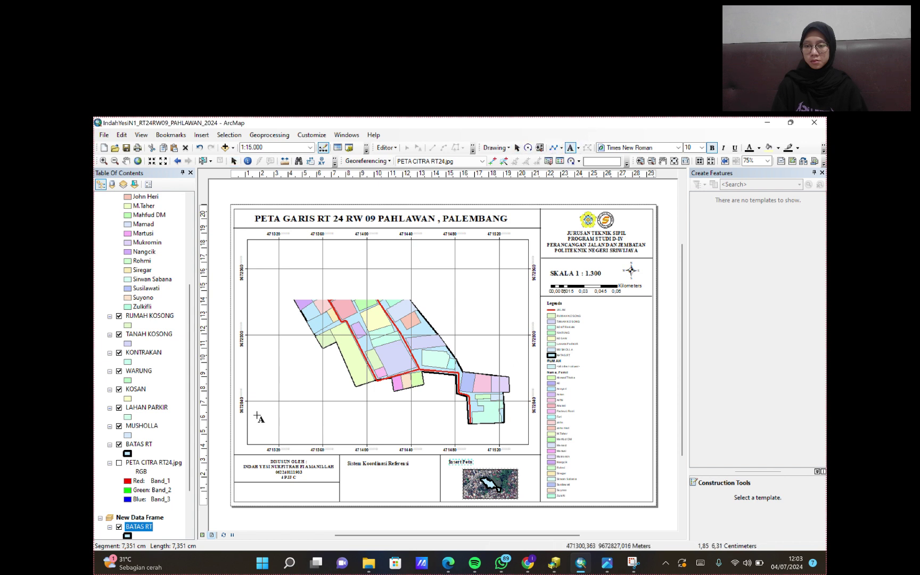
{"action": "left_click", "coordinate": [242, 487]}
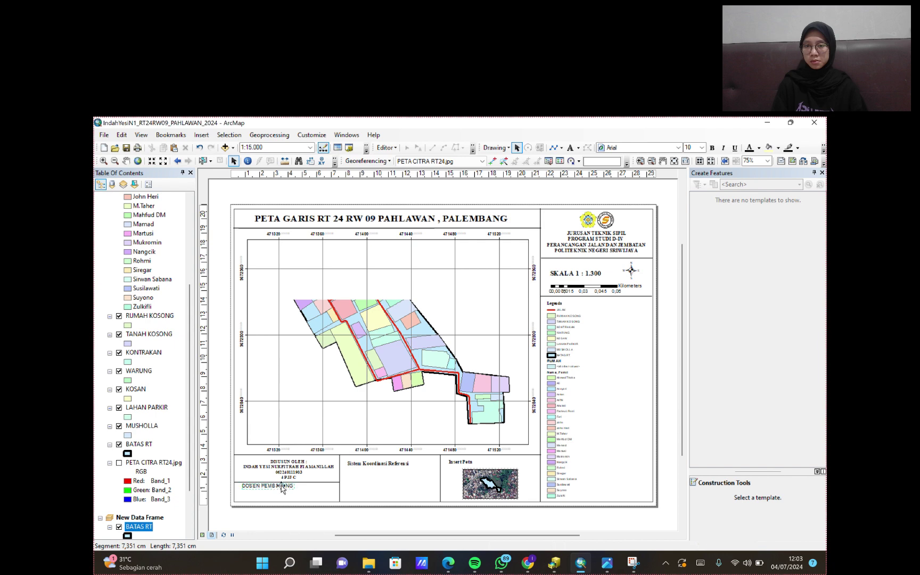
- Add the supervisor's name and staff ID number lines under DOSEN PEMBIMBING
{"action": "double_click", "coordinate": [277, 484]}
{"action": "left_click", "coordinate": [464, 289]}
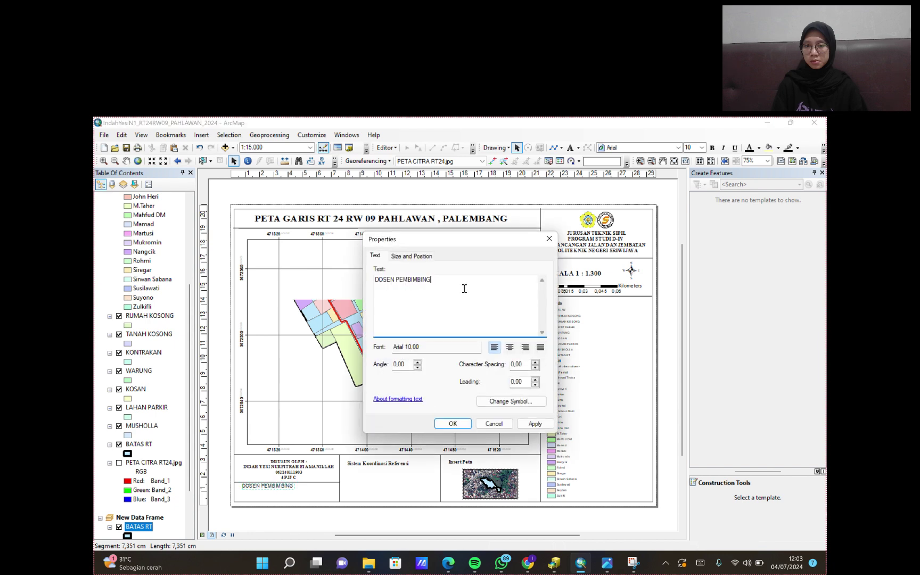
{"action": "key", "text": "Return"}
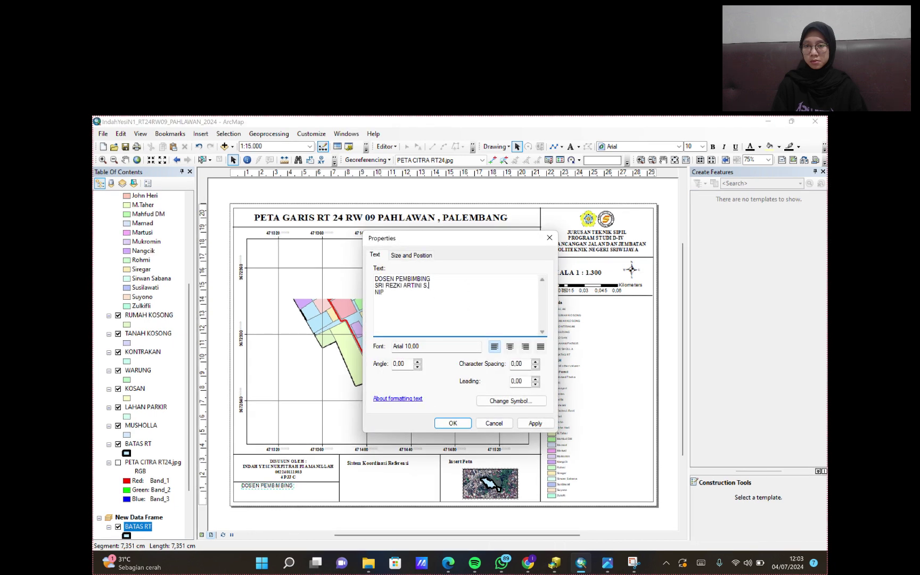
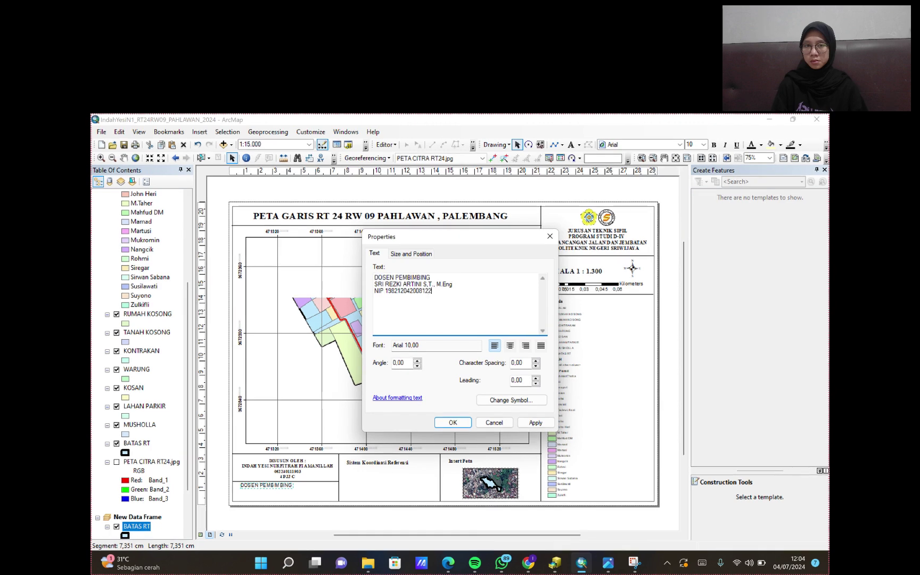
{"action": "left_click", "coordinate": [452, 422]}
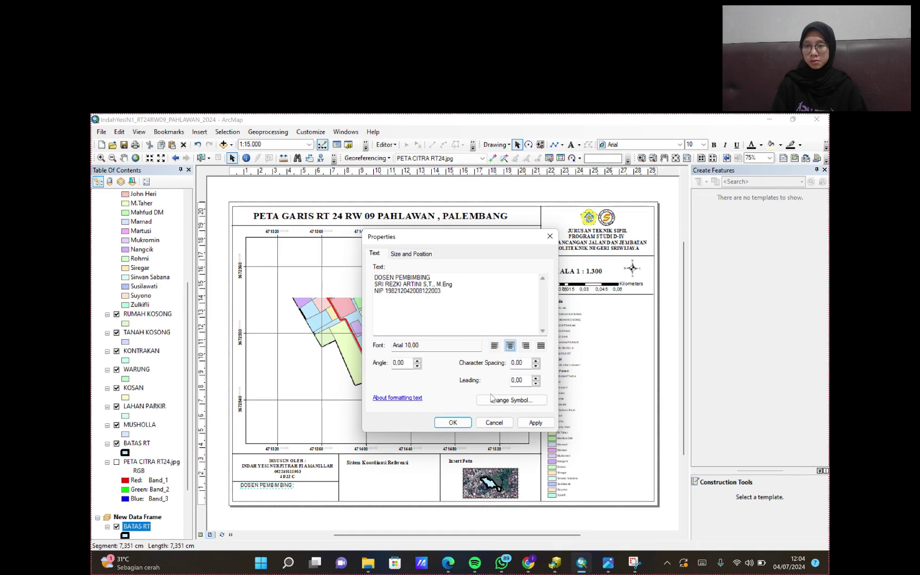
- Set the supervisor text to size 9 Times New Roman
{"action": "left_click", "coordinate": [704, 145]}
{"action": "type", "text": "9"}
{"action": "key", "text": "Return"}
{"action": "left_click", "coordinate": [680, 144]}
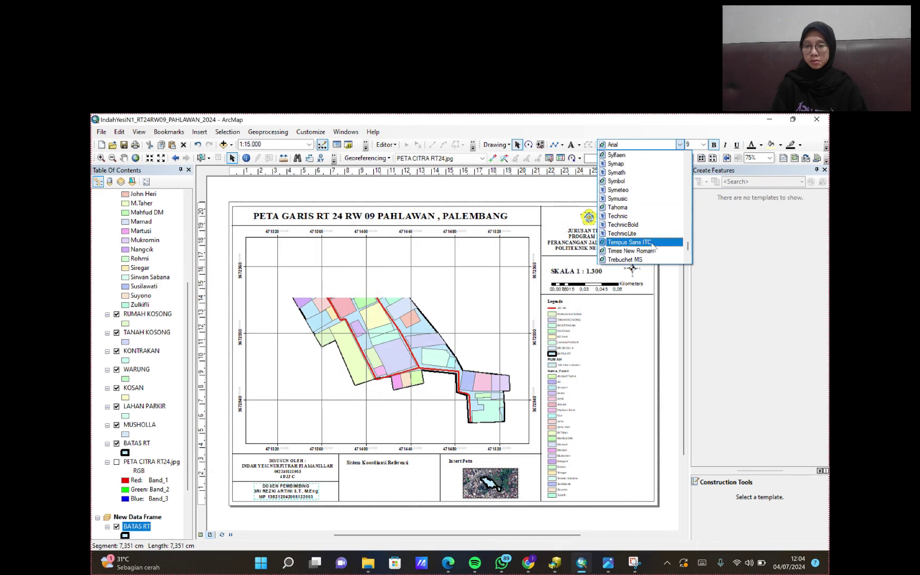
{"action": "left_click", "coordinate": [642, 252]}
- Place a new text element under the coordinate-system heading and open its properties
{"action": "left_click", "coordinate": [570, 144]}
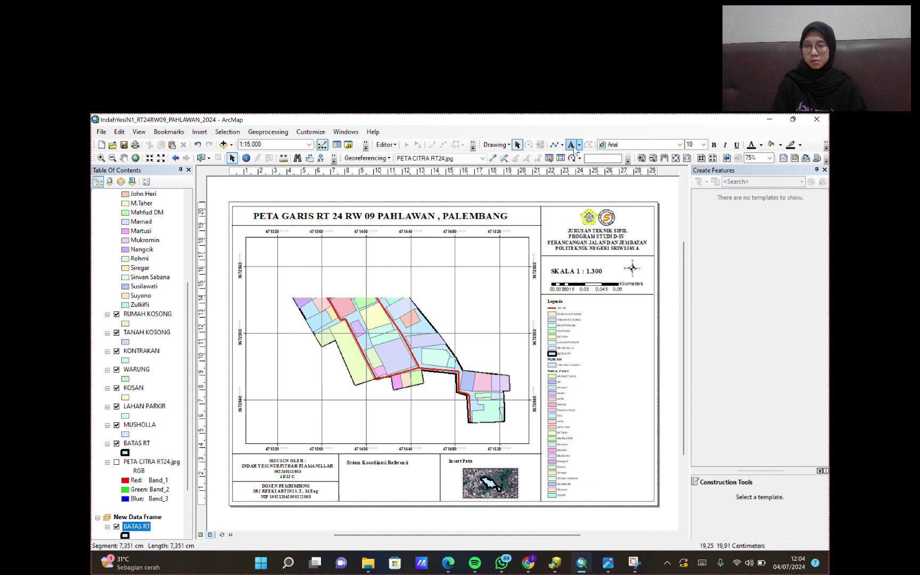
{"action": "left_click", "coordinate": [360, 474]}
{"action": "double_click", "coordinate": [360, 474]}
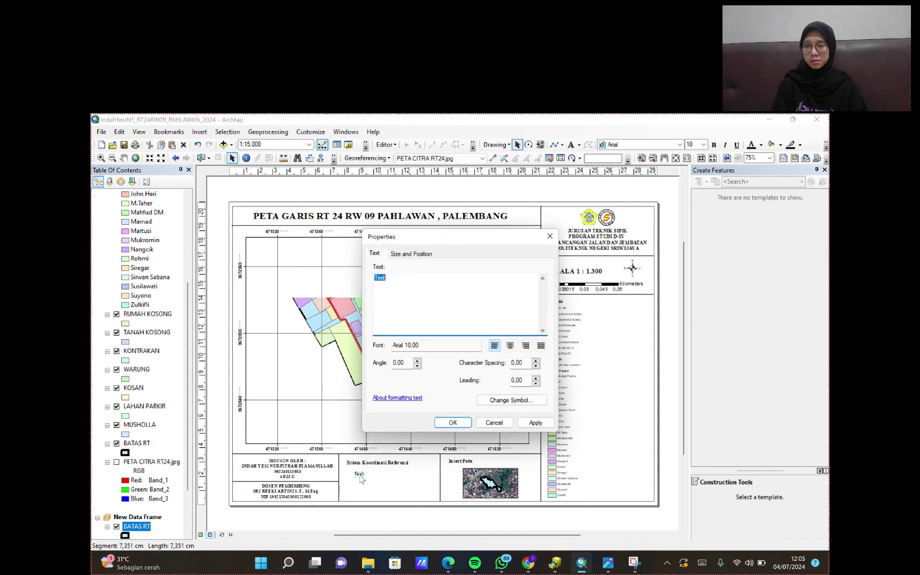
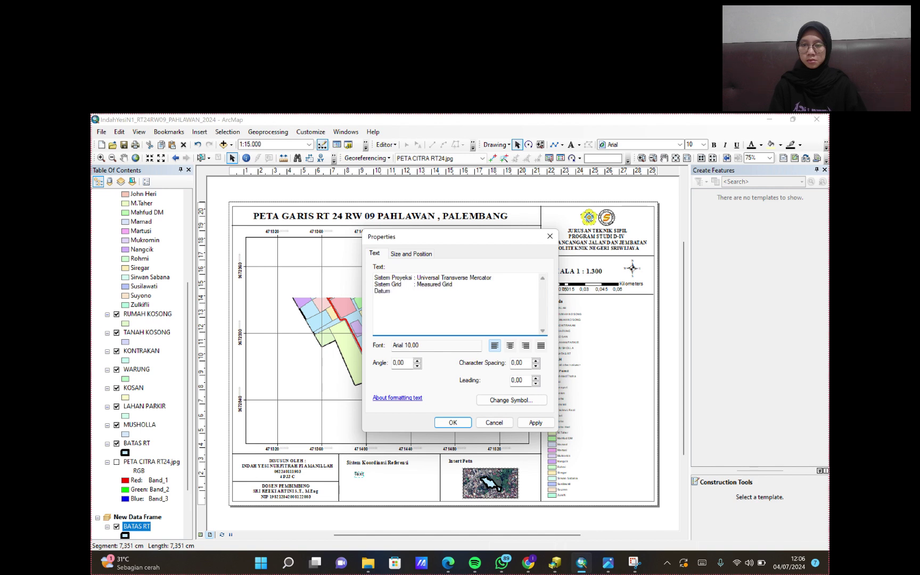
- Add a Zona line to the coordinate reference text
{"action": "type", "text": "Zona"}
{"action": "key", "text": "Tab"}
{"action": "left_click", "coordinate": [534, 422]}
- Set the coordinate reference text to Times New Roman, size 9
{"action": "left_click", "coordinate": [453, 422]}
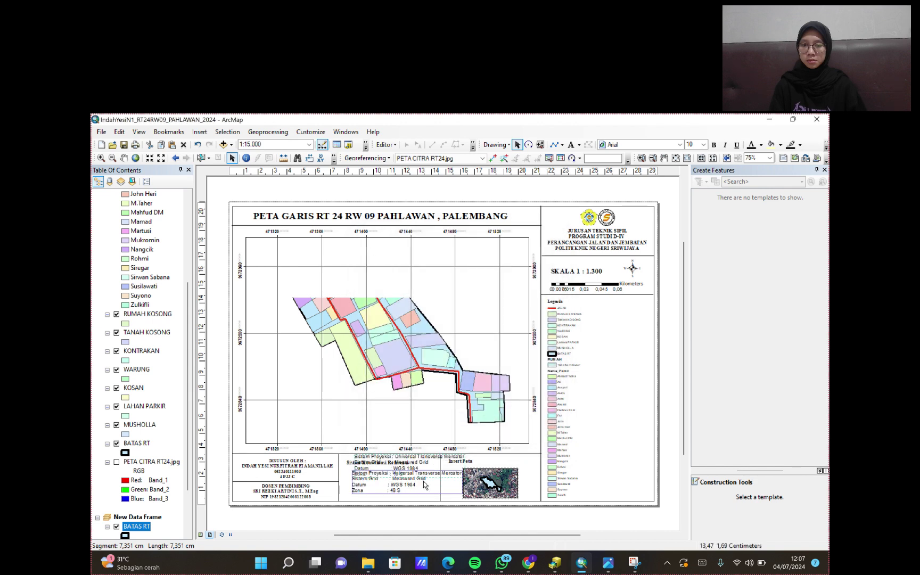
{"action": "left_click", "coordinate": [679, 144]}
{"action": "left_click_drag", "start_coordinate": [687, 160], "coordinate": [690, 243]}
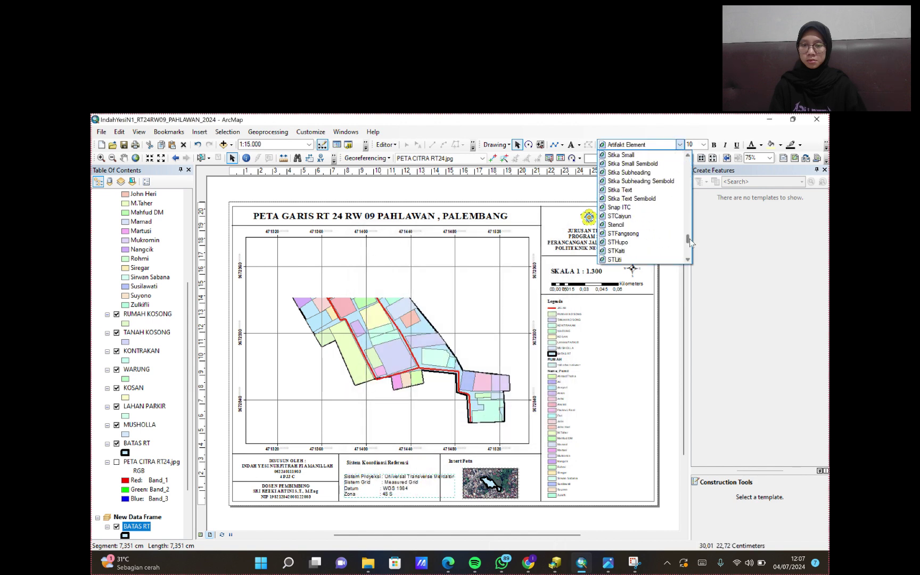
{"action": "left_click", "coordinate": [634, 208]}
{"action": "left_click", "coordinate": [703, 145]}
{"action": "scroll", "coordinate": [693, 209], "scroll_direction": "up", "scroll_amount": 1}
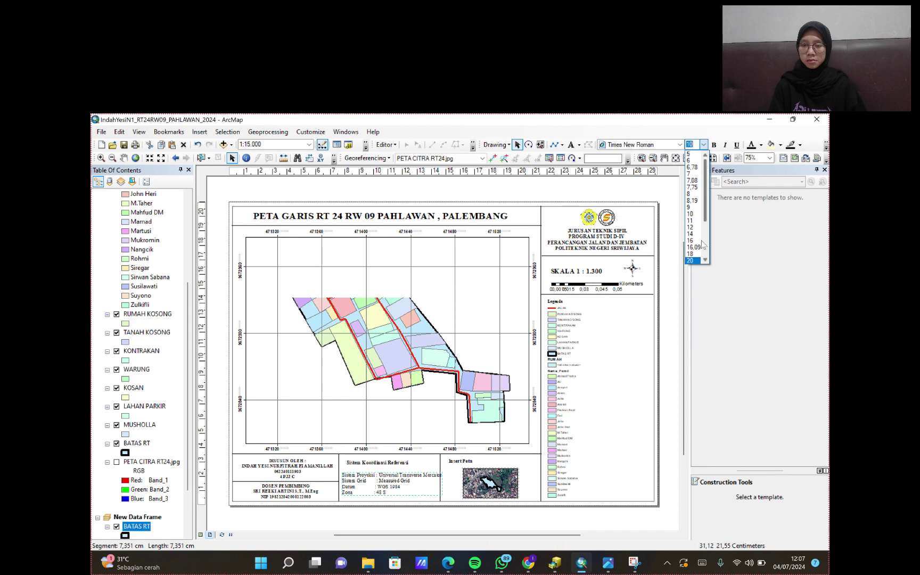
{"action": "left_click", "coordinate": [690, 159]}
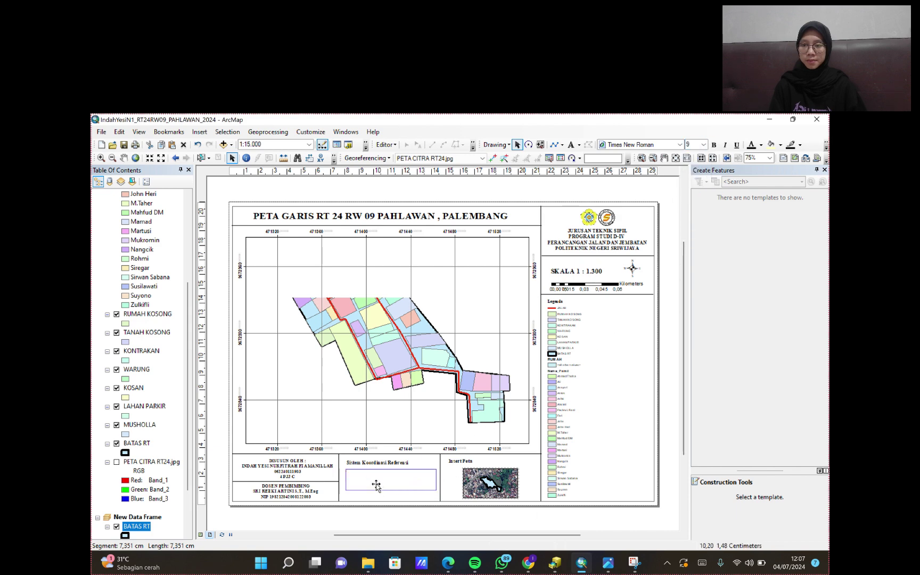
- Recentre the parcels in the map frame at 1:1.300 scale
{"action": "double_click", "coordinate": [377, 463]}
{"action": "left_click", "coordinate": [452, 424]}
{"action": "left_click", "coordinate": [575, 453]}
{"action": "left_click", "coordinate": [123, 158]}
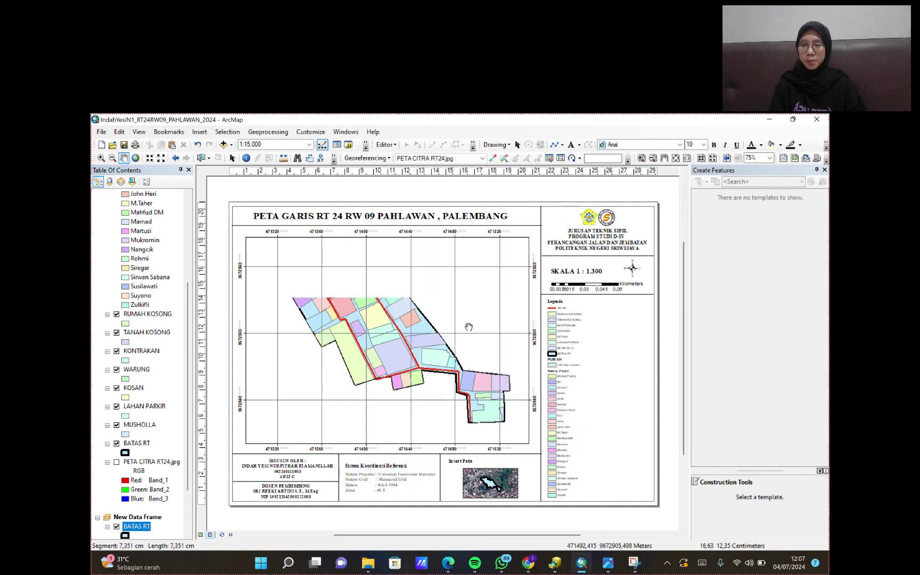
{"action": "mouse_move", "coordinate": [379, 323]}
{"action": "left_mouse_down"}
{"action": "mouse_move", "coordinate": [388, 315]}
{"action": "mouse_move", "coordinate": [381, 313]}
{"action": "left_mouse_up"}
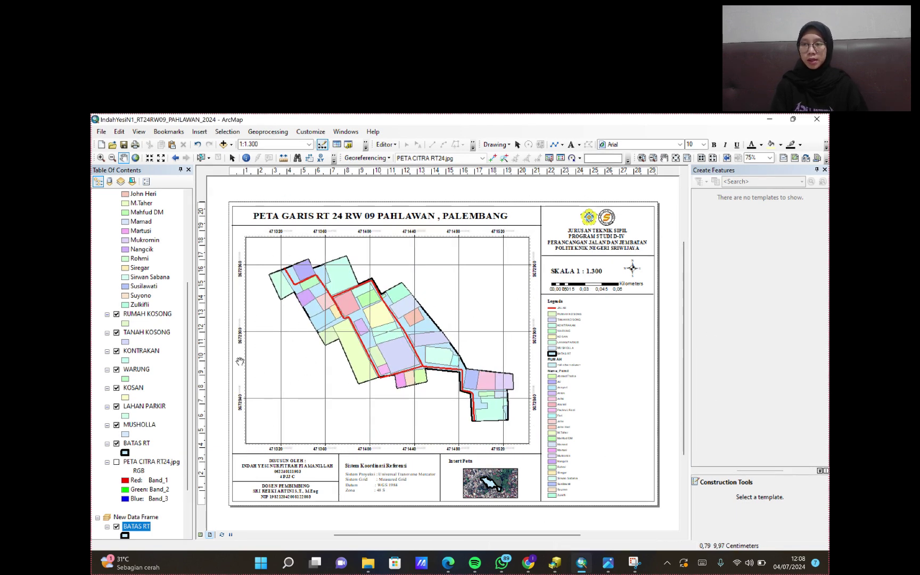
- Export the finished layout to a 300 dpi PDF in the Documents folder
{"action": "left_click", "coordinate": [101, 132]}
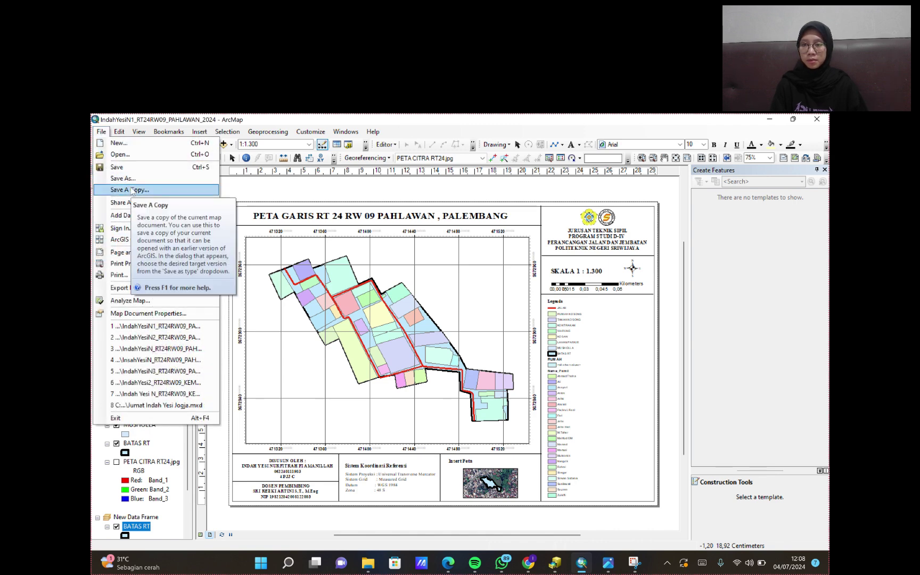
{"action": "left_click", "coordinate": [149, 288]}
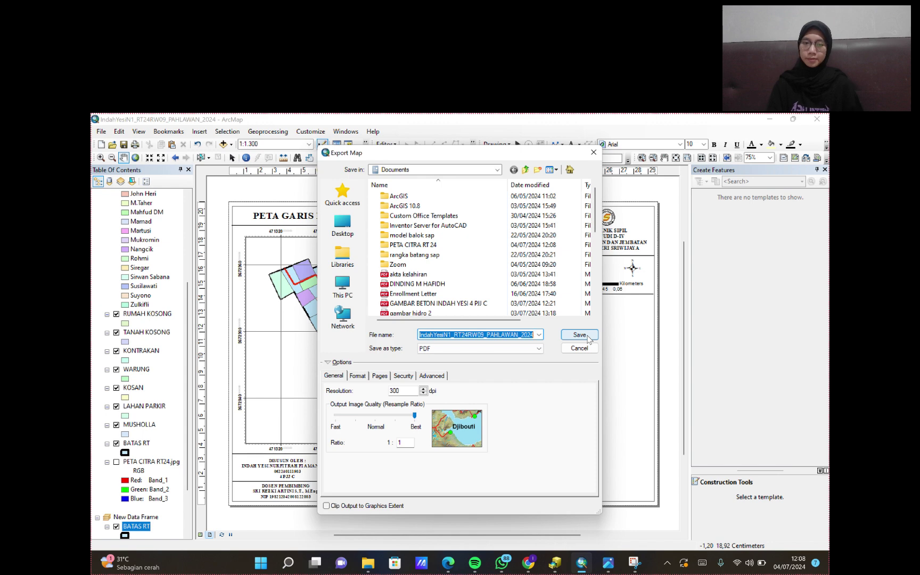
{"action": "left_click", "coordinate": [588, 338]}
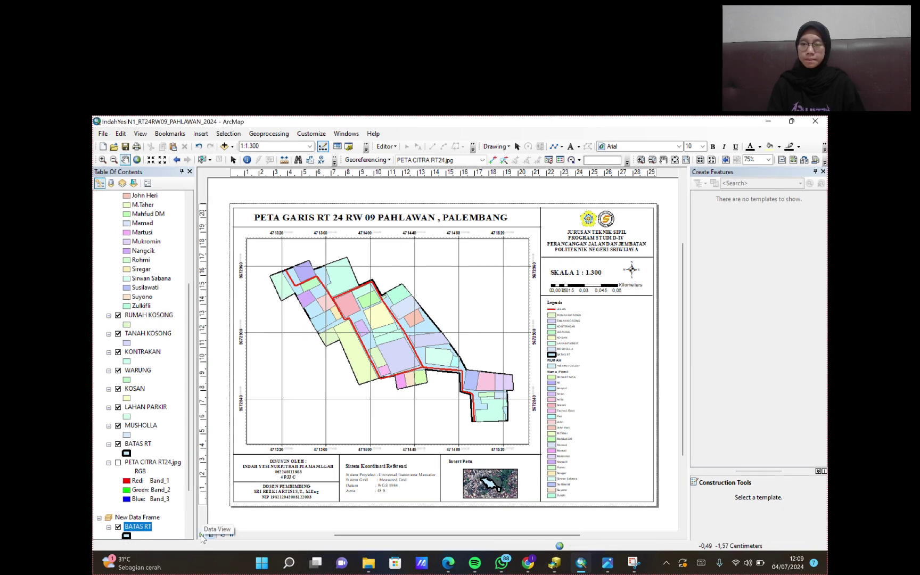
- Turn on the PETA CITRA RT24.jpg imagery and pan the parcels over it
{"action": "left_click", "coordinate": [118, 462]}
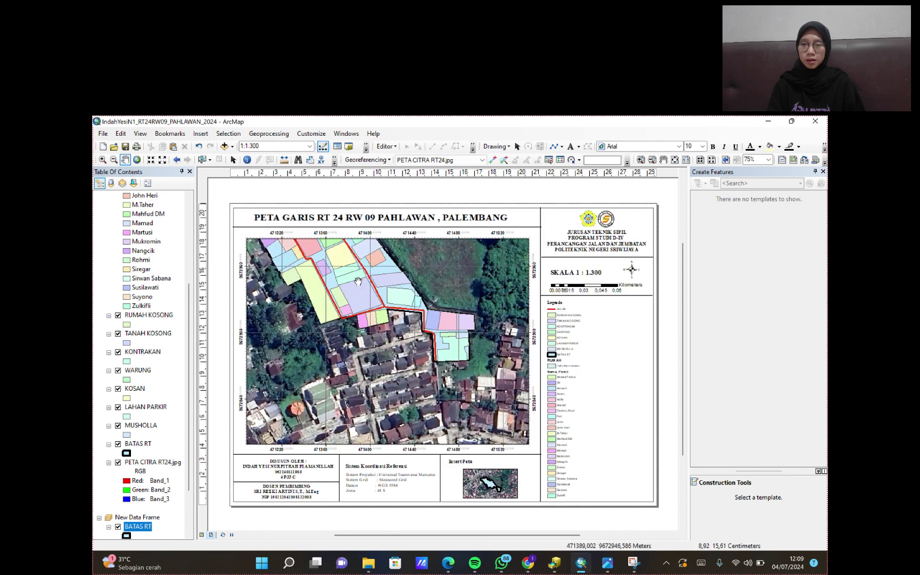
{"action": "left_click_drag", "start_coordinate": [355, 280], "coordinate": [374, 330]}
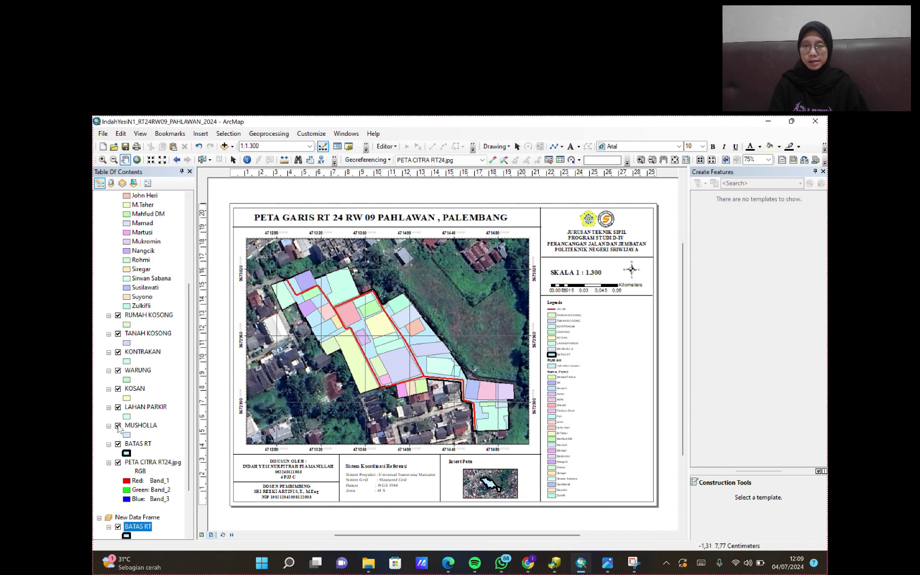
- Make the BATAS RT boundary symbol hollow with no fill
{"action": "left_click", "coordinate": [126, 453]}
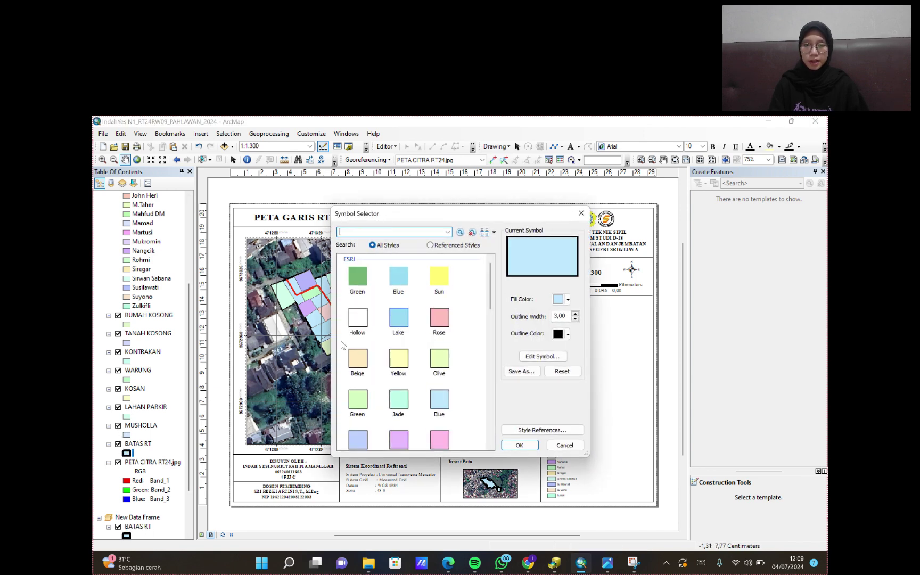
{"action": "left_click", "coordinate": [568, 300]}
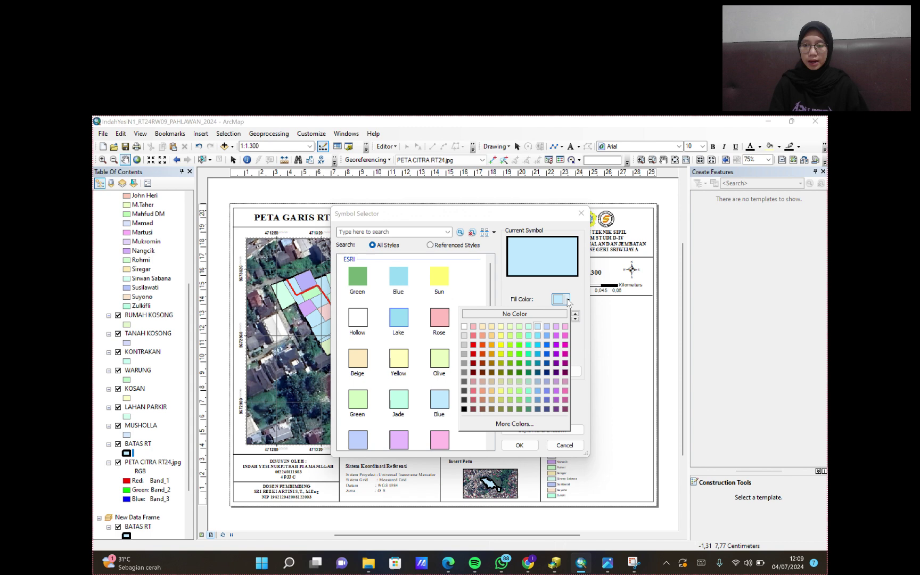
{"action": "left_click", "coordinate": [543, 314]}
{"action": "left_click", "coordinate": [532, 446]}
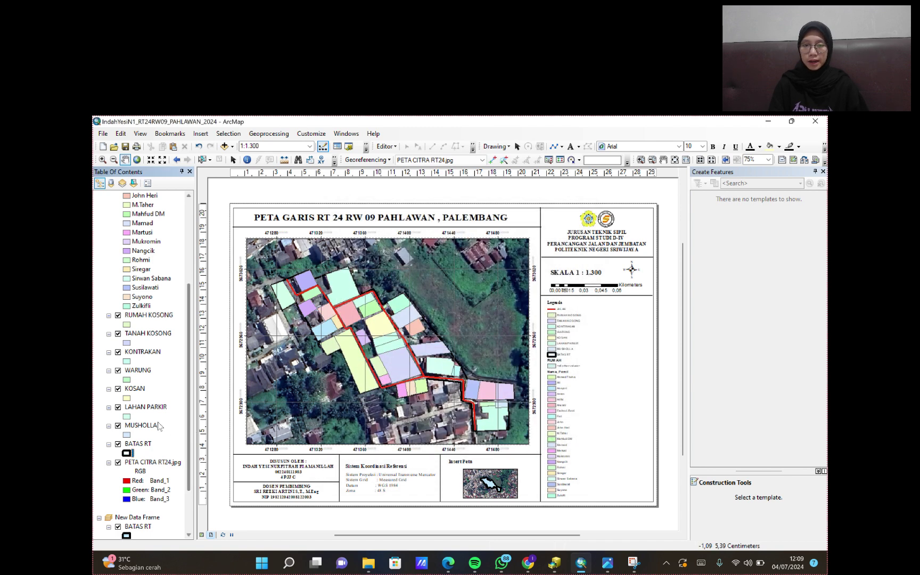
- Make MUSHOLLA hollow with a 3-width outline
{"action": "left_click", "coordinate": [127, 434]}
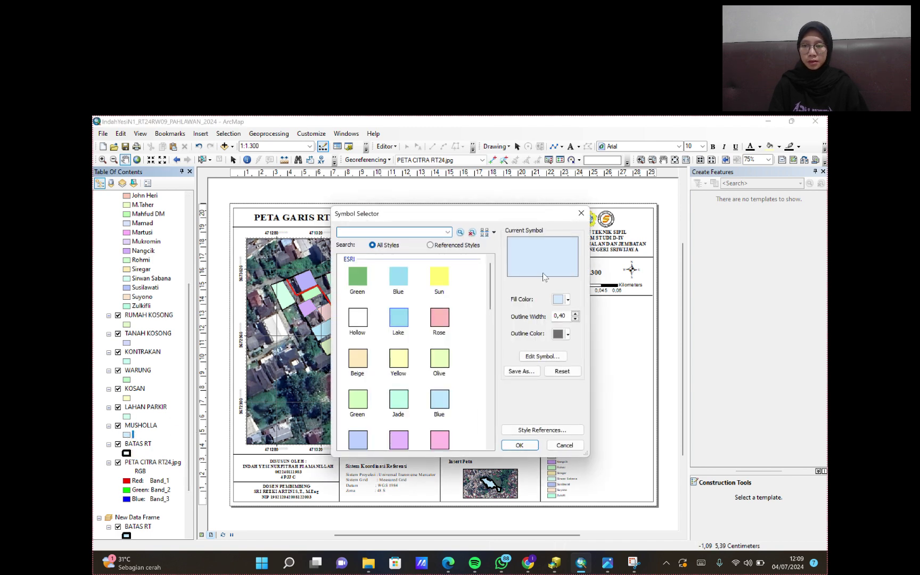
{"action": "left_click", "coordinate": [567, 301]}
{"action": "left_click", "coordinate": [538, 315]}
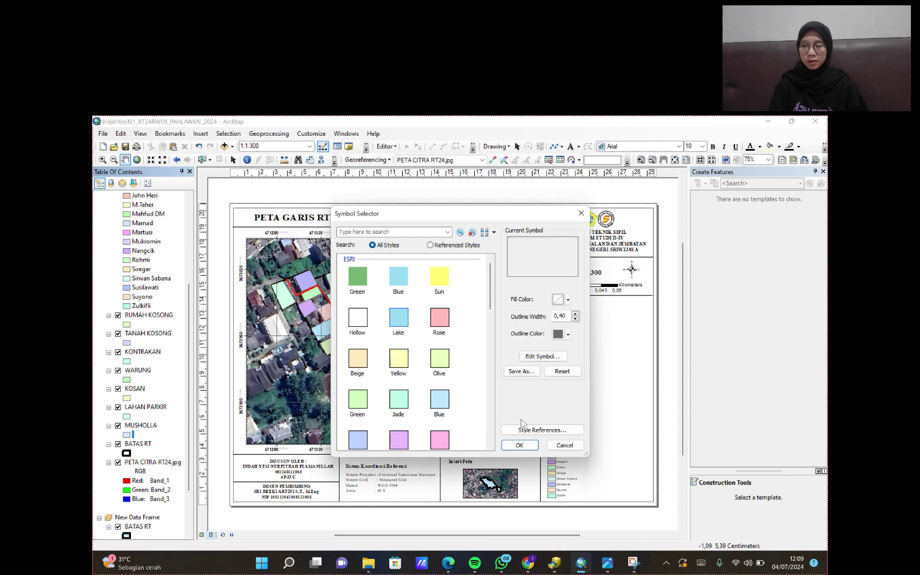
{"action": "left_click", "coordinate": [520, 445]}
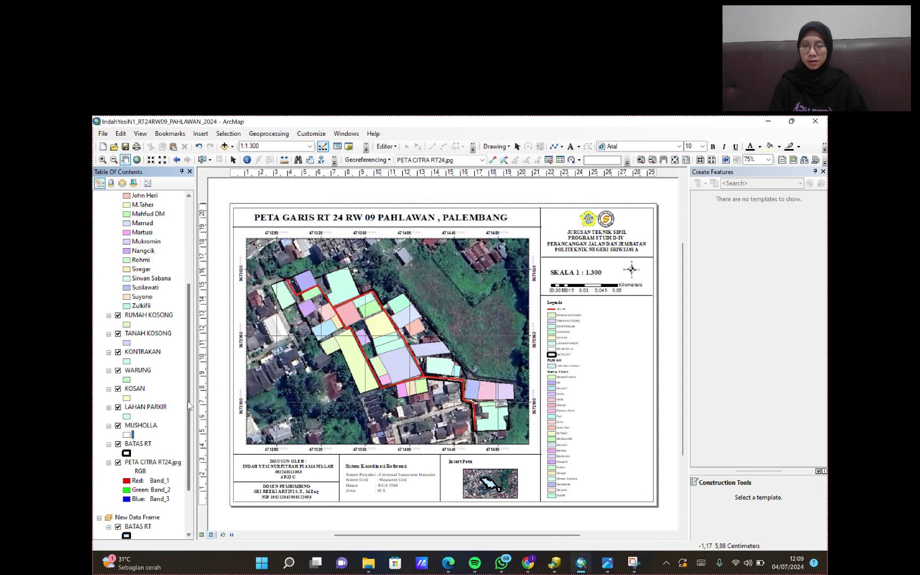
{"action": "left_click", "coordinate": [126, 434]}
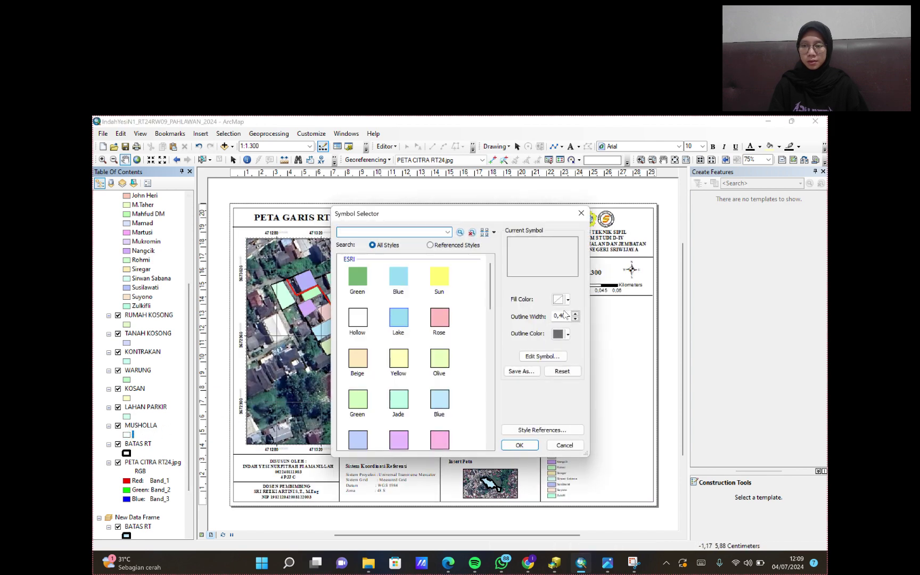
{"action": "left_click", "coordinate": [576, 317]}
{"action": "type", "text": "3"}
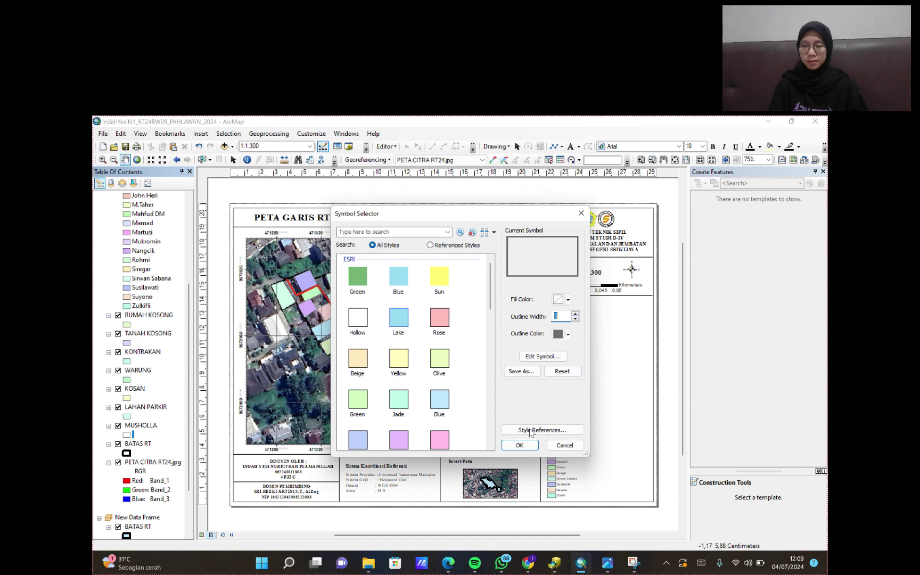
{"action": "left_click", "coordinate": [520, 445]}
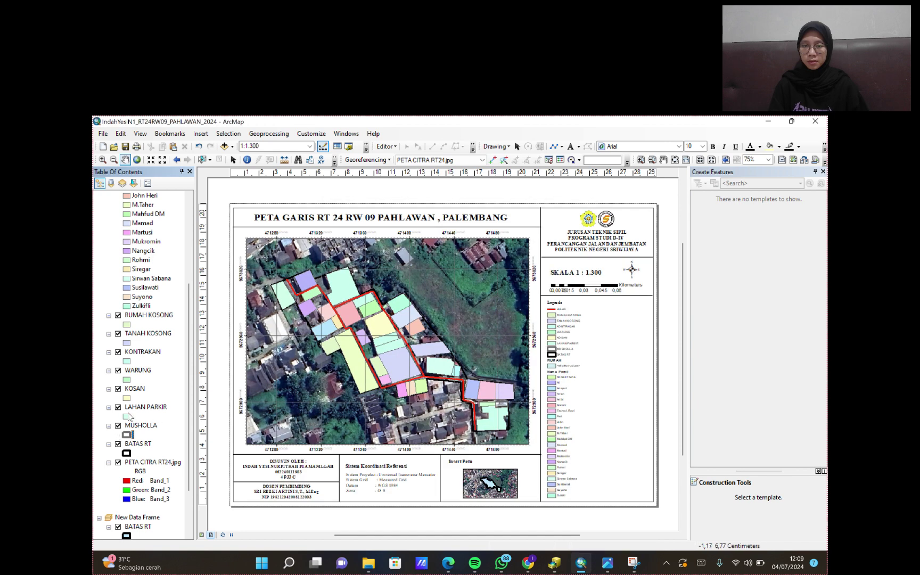
- Make LAHAN PARKIR hollow with a yellow outline
{"action": "left_click", "coordinate": [128, 416]}
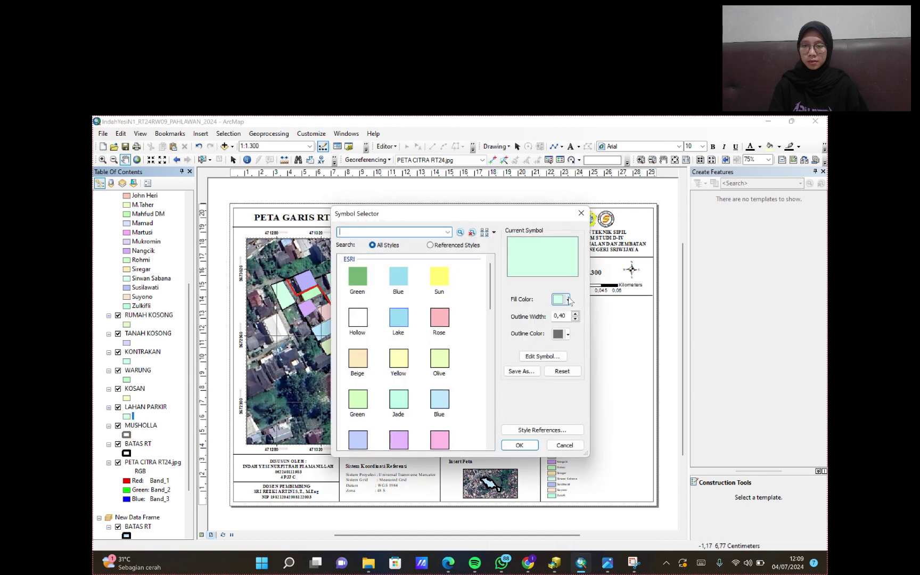
{"action": "left_click", "coordinate": [568, 299]}
{"action": "left_click", "coordinate": [545, 312]}
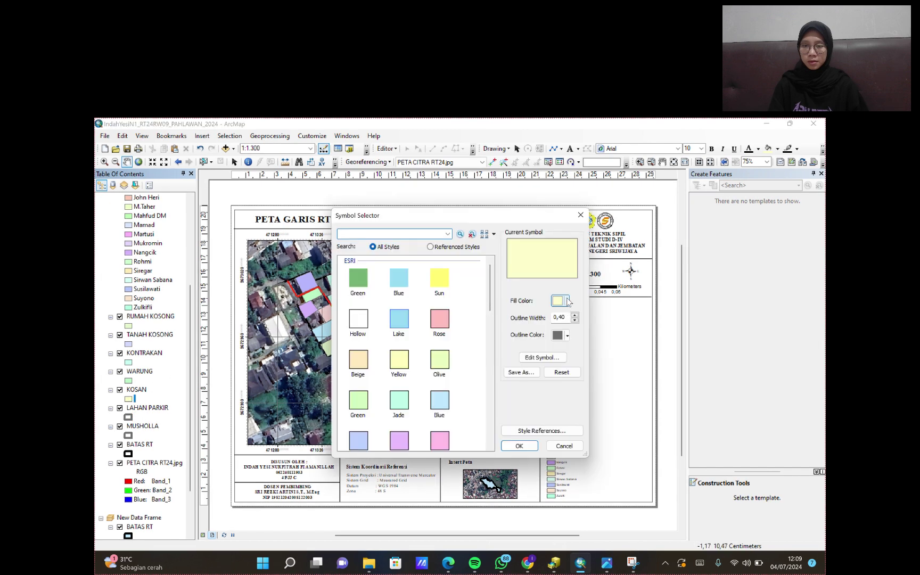
{"action": "left_click", "coordinate": [567, 300]}
{"action": "left_click", "coordinate": [567, 301]}
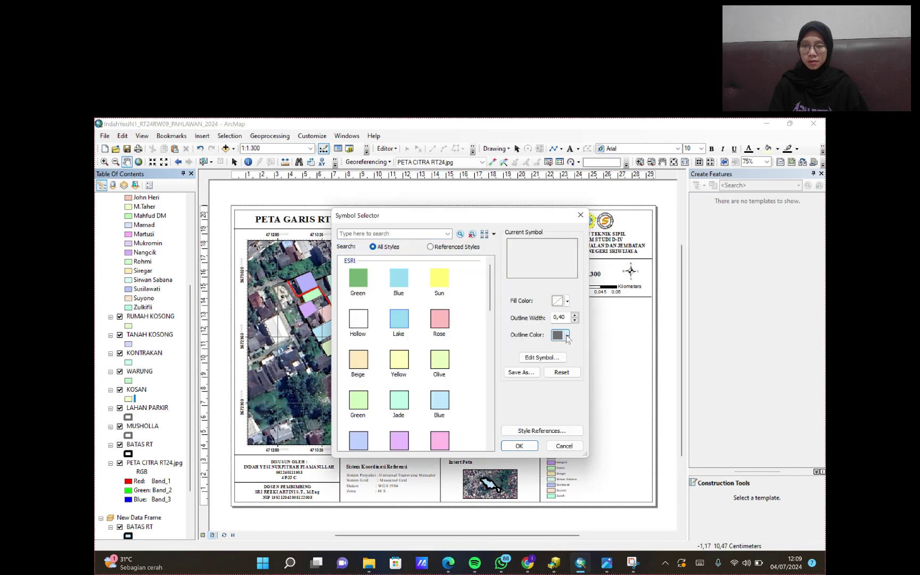
{"action": "left_click", "coordinate": [567, 335]}
{"action": "left_click", "coordinate": [501, 366]}
{"action": "left_click", "coordinate": [519, 445]}
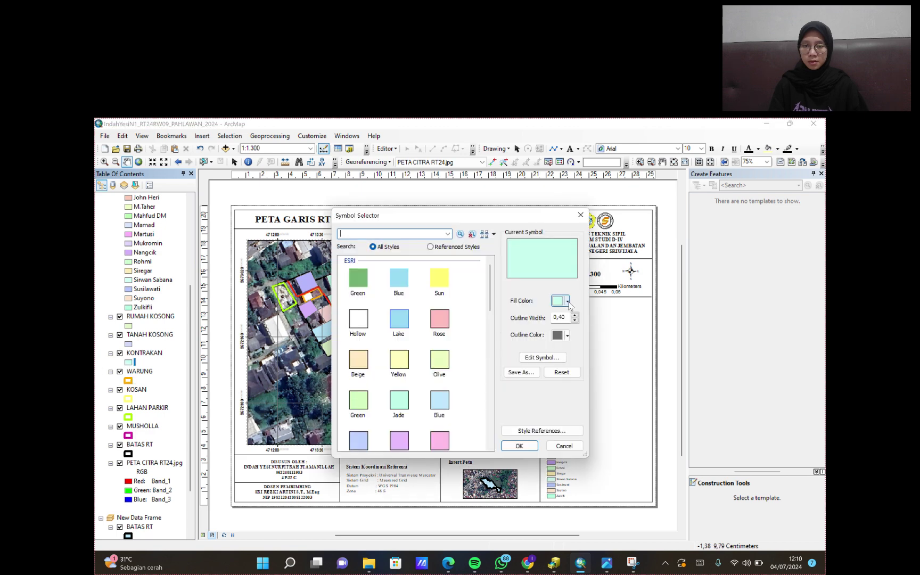
- Make KONTRAKAN hollow with an orange outline
{"action": "left_click", "coordinate": [567, 302]}
{"action": "left_click", "coordinate": [556, 387]}
{"action": "left_click", "coordinate": [567, 341]}
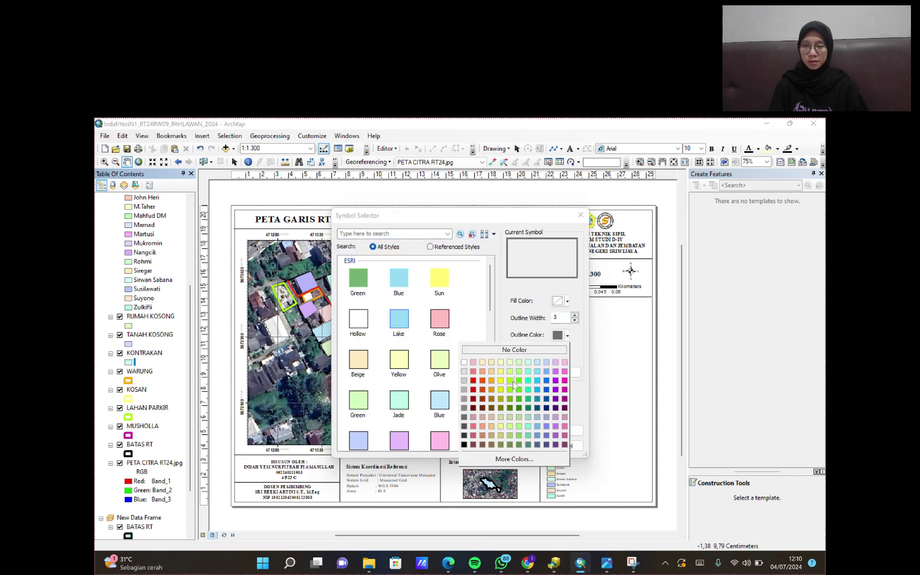
{"action": "left_click", "coordinate": [482, 377]}
{"action": "left_click", "coordinate": [519, 445]}
- Make TANAH KOSONG hollow with a purple outline
{"action": "scroll", "coordinate": [189, 329], "scroll_direction": "up", "scroll_amount": 3}
{"action": "left_click", "coordinate": [128, 425]}
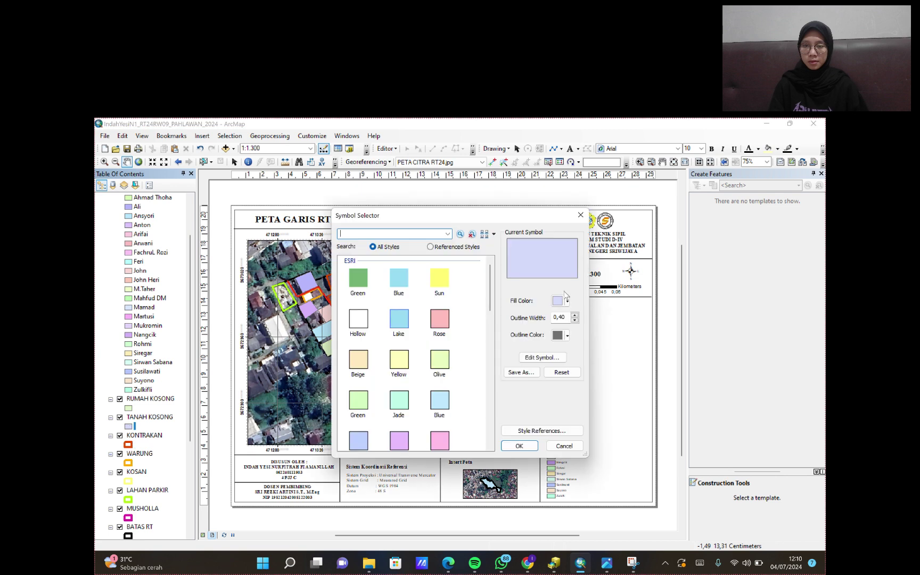
{"action": "left_click", "coordinate": [567, 302]}
{"action": "left_click", "coordinate": [514, 315]}
{"action": "left_click", "coordinate": [567, 335]}
{"action": "left_click", "coordinate": [555, 362]}
{"action": "left_click", "coordinate": [519, 445]}
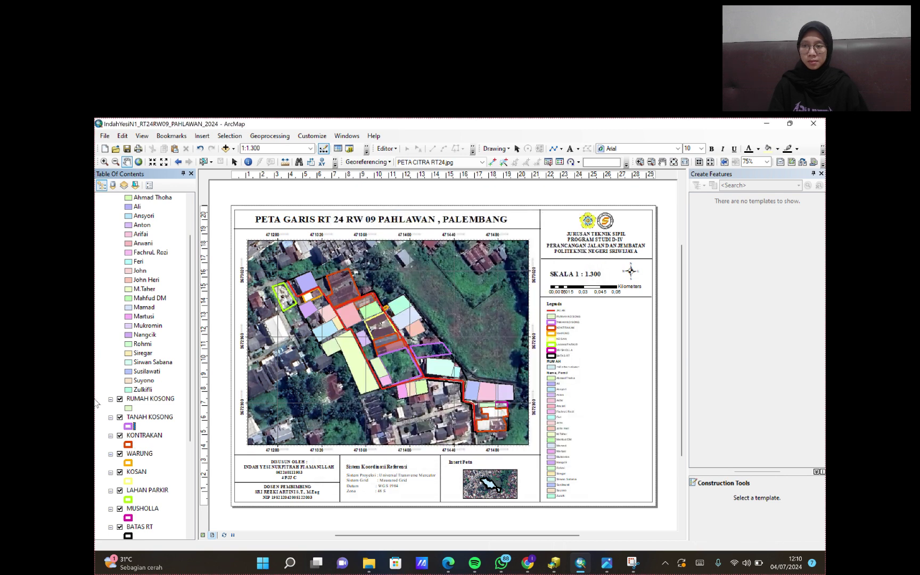
- Make RUMAH KOSONG hollow with a green outline
{"action": "left_click", "coordinate": [128, 407]}
{"action": "left_click", "coordinate": [566, 301]}
{"action": "left_click", "coordinate": [546, 317]}
{"action": "left_click", "coordinate": [567, 335]}
{"action": "left_click", "coordinate": [519, 366]}
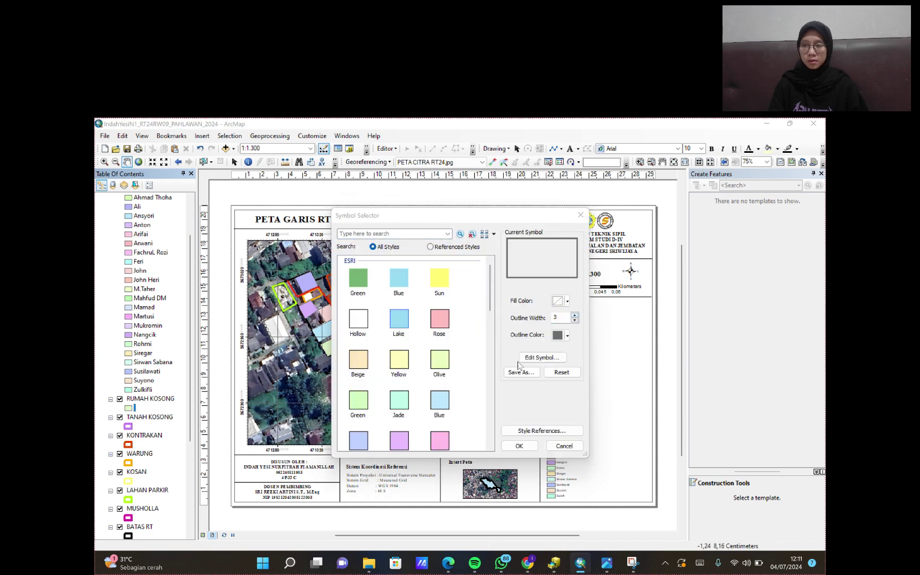
{"action": "left_click", "coordinate": [519, 445]}
- Remove all owner categories from RUMAH and make the house symbol hollow
{"action": "right_click", "coordinate": [128, 225]}
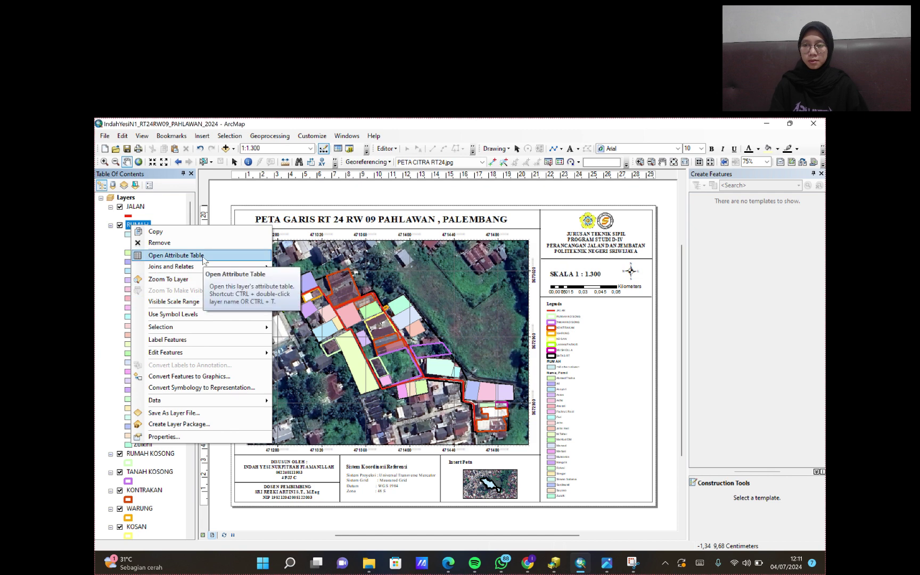
{"action": "key", "text": "Escape"}
{"action": "right_click", "coordinate": [136, 224]}
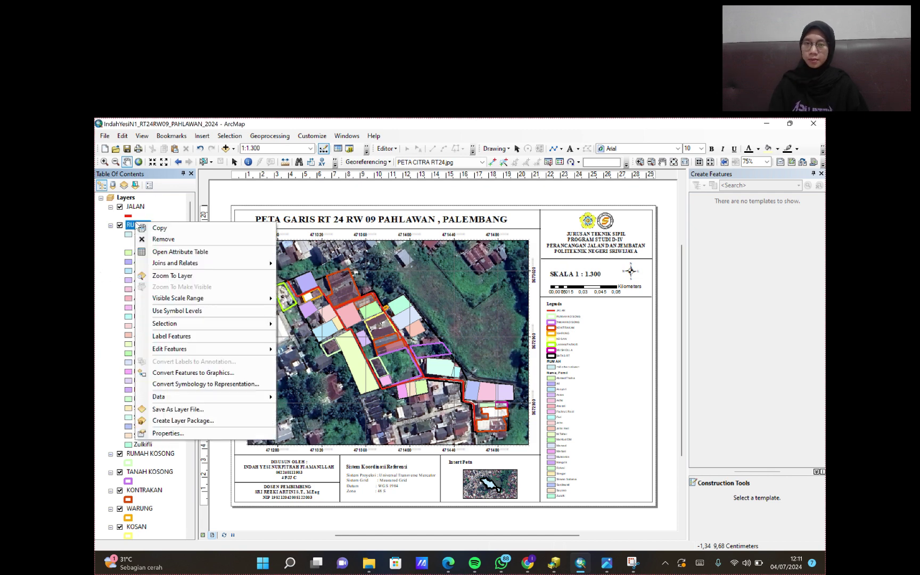
{"action": "left_click", "coordinate": [168, 432]}
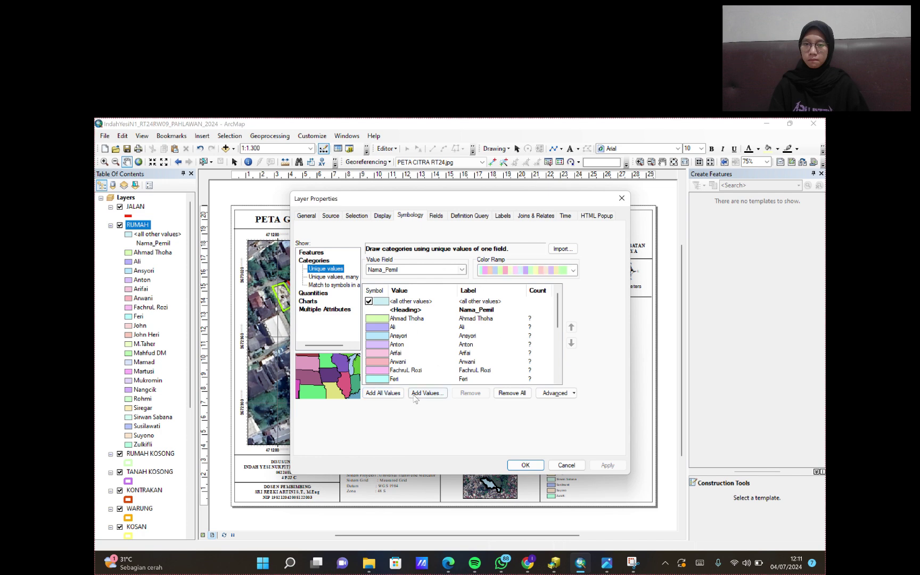
{"action": "left_click", "coordinate": [512, 393]}
{"action": "key", "text": "Return"}
{"action": "left_click", "coordinate": [127, 234]}
{"action": "left_click", "coordinate": [558, 301]}
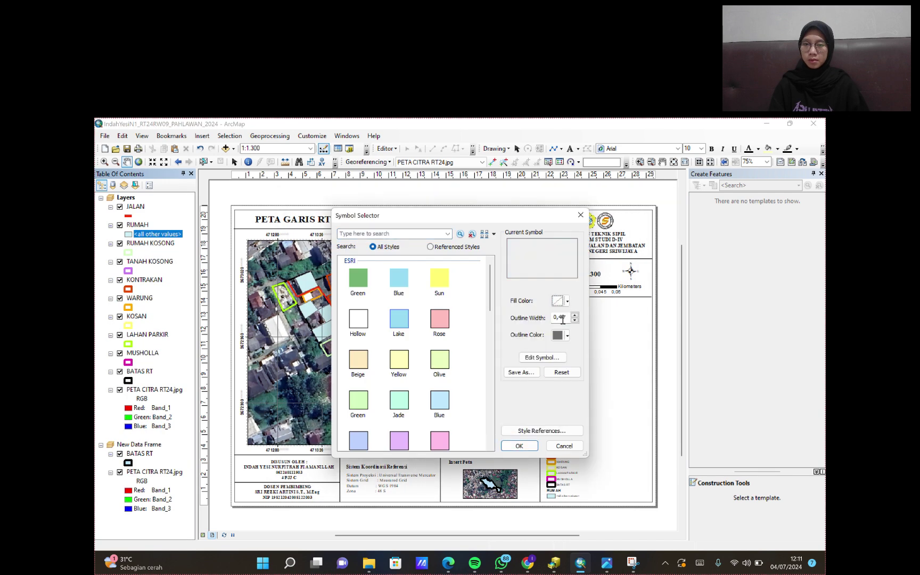
{"action": "left_click", "coordinate": [519, 443]}
- Re-add every Nama_Pemil owner name as a RUMAH category
{"action": "right_click", "coordinate": [149, 226]}
{"action": "left_click", "coordinate": [196, 423]}
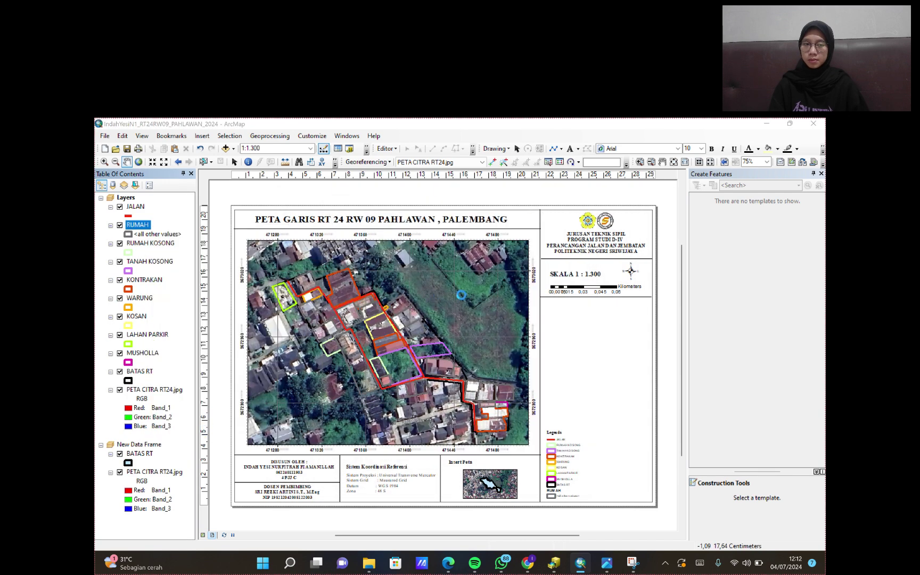
{"action": "left_click", "coordinate": [382, 390]}
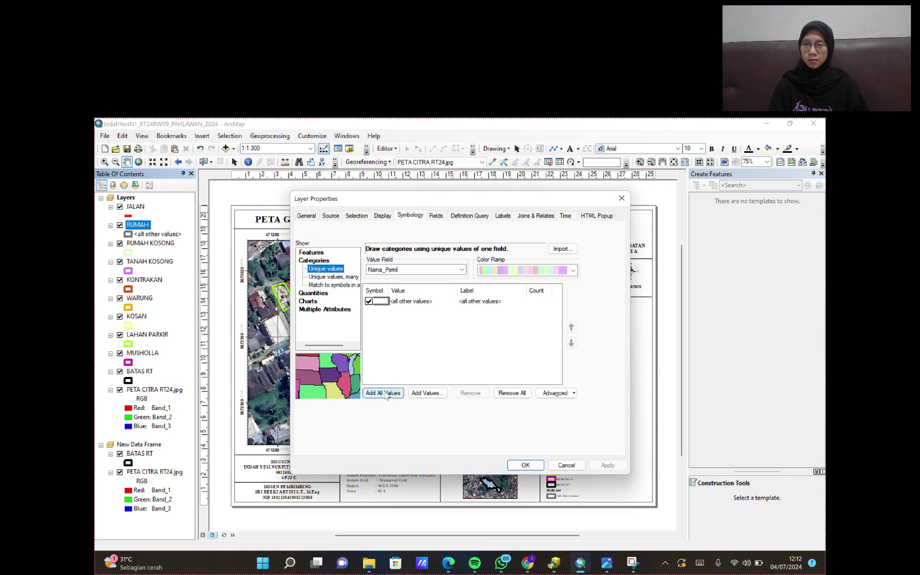
{"action": "left_click", "coordinate": [524, 465]}
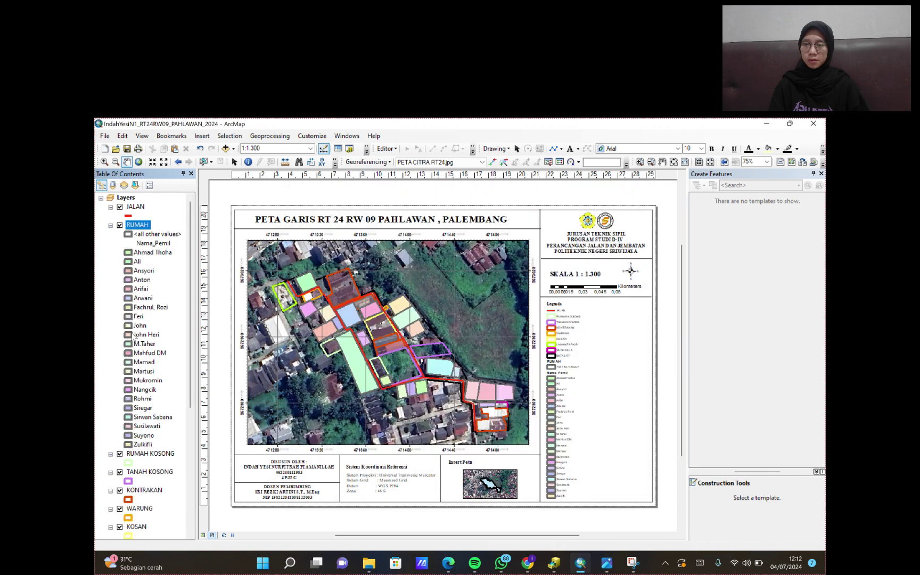
- Clear the RUMAH owner categories again and give the houses pink outlines
{"action": "right_click", "coordinate": [137, 225]}
{"action": "left_click", "coordinate": [210, 424]}
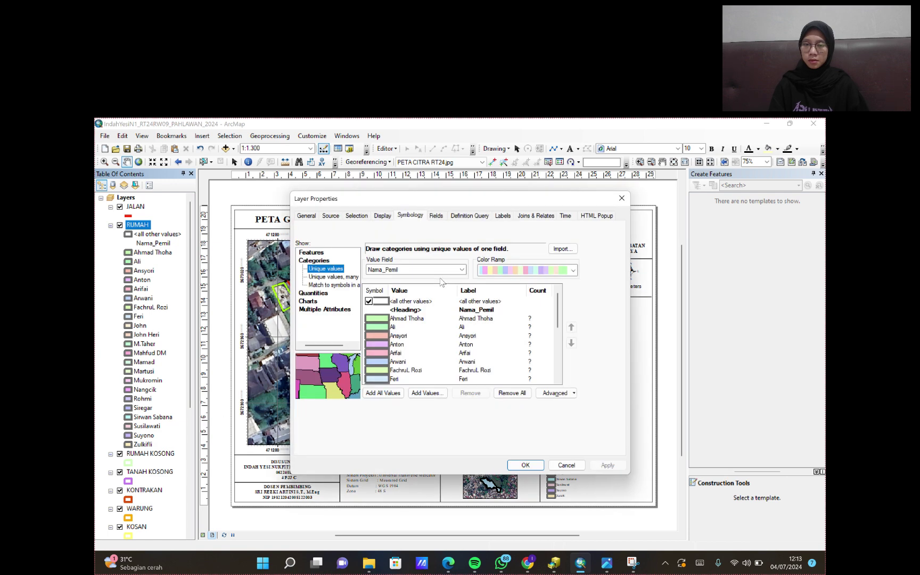
{"action": "left_click", "coordinate": [512, 393]}
{"action": "left_click", "coordinate": [526, 464]}
{"action": "left_click", "coordinate": [128, 233]}
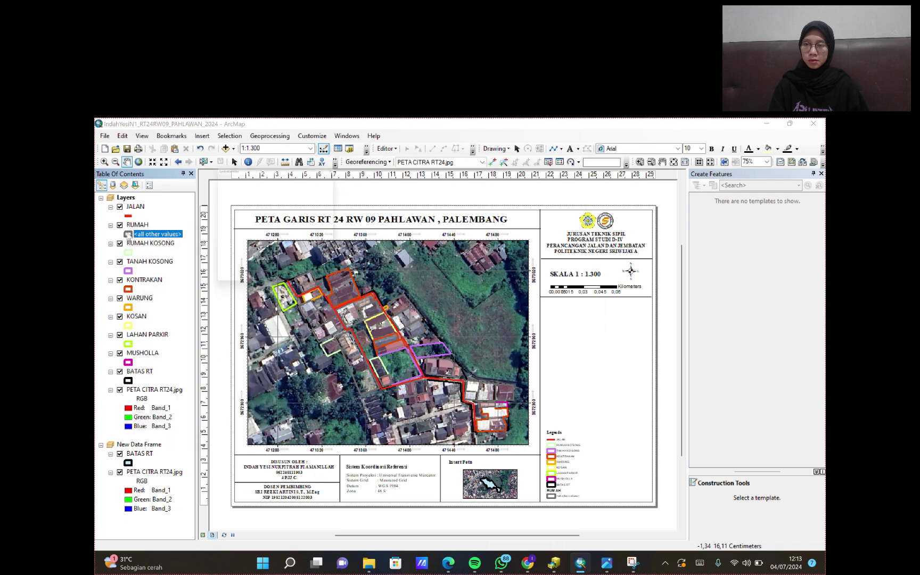
{"action": "left_click", "coordinate": [567, 335]}
{"action": "left_click", "coordinate": [565, 362]}
{"action": "left_click", "coordinate": [524, 445]}
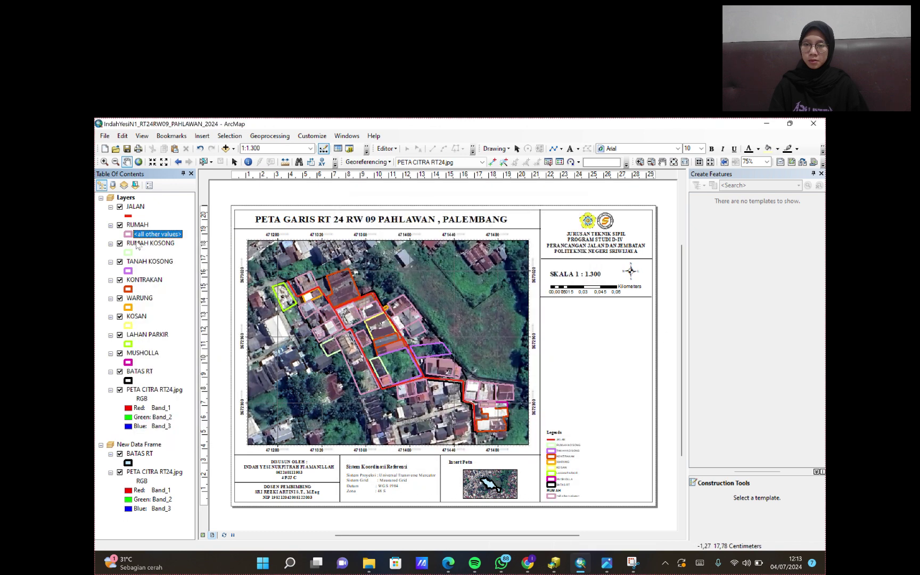
{"action": "right_click", "coordinate": [136, 224]}
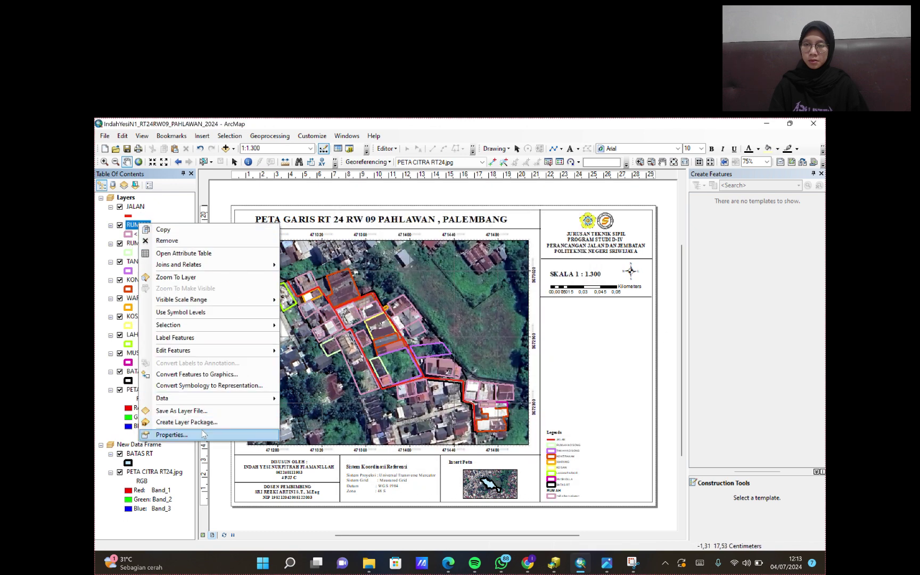
- Categorize the RUMAH layer by Nama_Pemil, adding every owner value as a unique-value class
{"action": "left_click", "coordinate": [159, 434]}
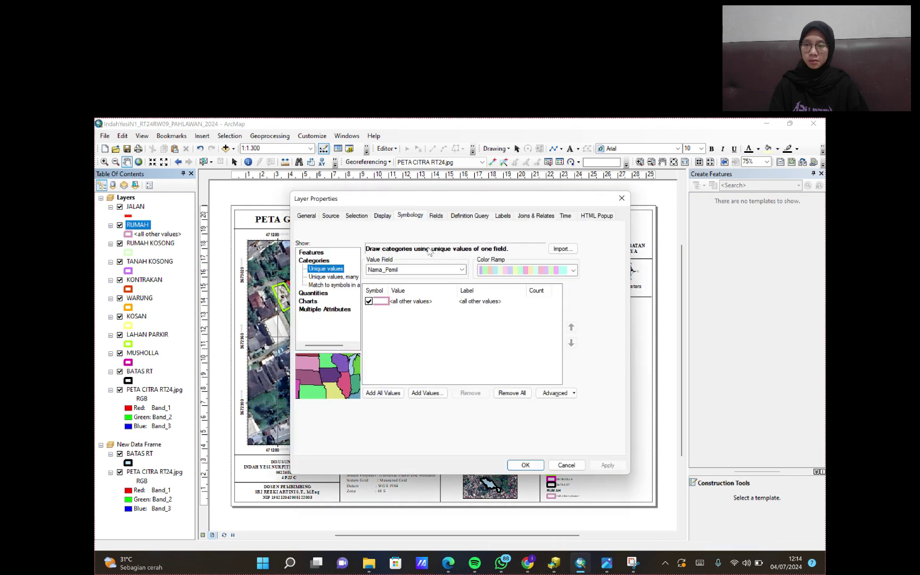
{"action": "left_click", "coordinate": [382, 393]}
{"action": "left_click", "coordinate": [526, 465]}
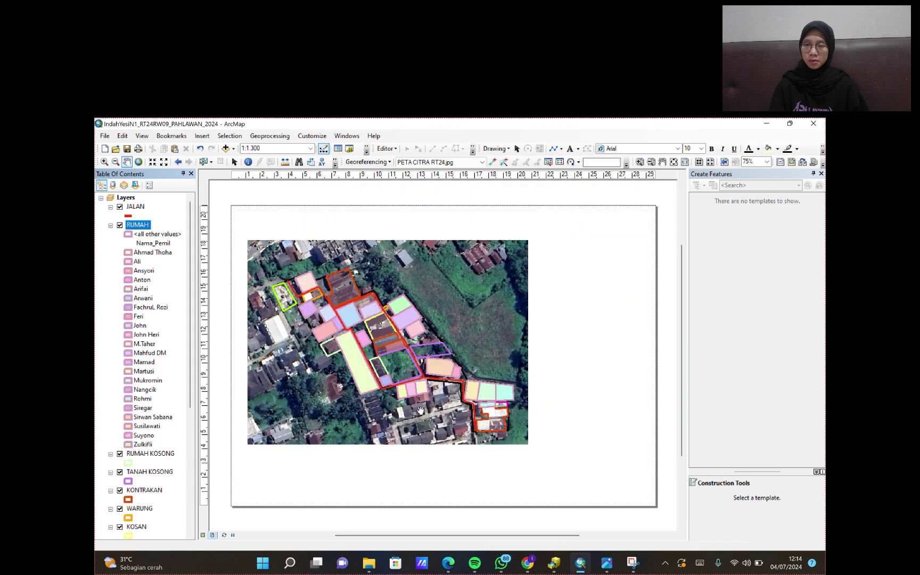
- Give the first three owner categories new fill colours
{"action": "left_click", "coordinate": [128, 252]}
{"action": "left_click", "coordinate": [567, 300]}
{"action": "left_click", "coordinate": [532, 346]}
{"action": "left_click", "coordinate": [519, 445]}
{"action": "left_click", "coordinate": [128, 261]}
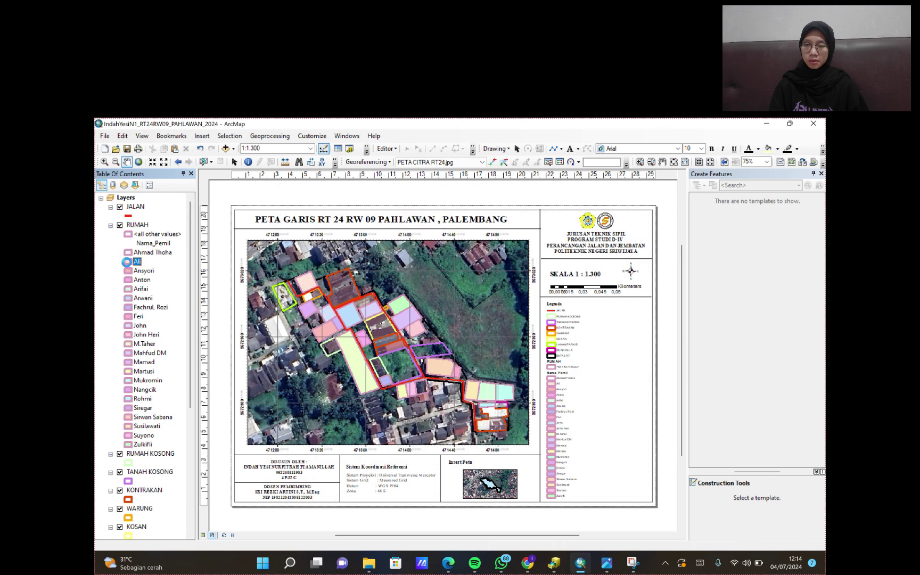
{"action": "left_click", "coordinate": [567, 301]}
{"action": "left_click", "coordinate": [533, 346]}
{"action": "left_click", "coordinate": [519, 445]}
{"action": "left_click", "coordinate": [129, 270]}
{"action": "left_click", "coordinate": [567, 301]}
{"action": "left_click", "coordinate": [532, 346]}
{"action": "left_click", "coordinate": [519, 446]}
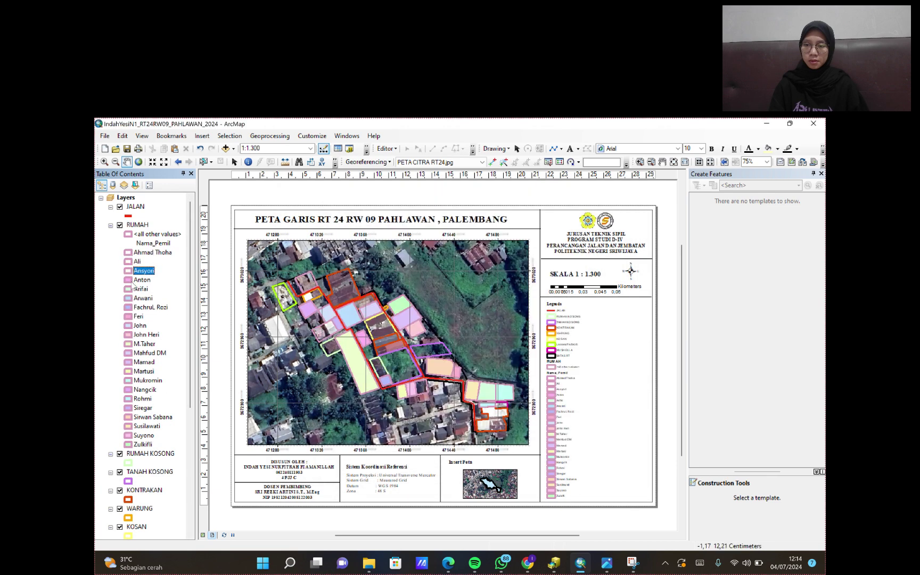
- Recolour the fills of the fourth to sixth owner categories
{"action": "left_click", "coordinate": [128, 279]}
{"action": "left_click", "coordinate": [567, 301]}
{"action": "left_click", "coordinate": [533, 346]}
{"action": "left_click", "coordinate": [519, 445]}
{"action": "left_click", "coordinate": [128, 288]}
{"action": "left_click", "coordinate": [567, 301]}
{"action": "left_click", "coordinate": [533, 346]}
{"action": "left_click", "coordinate": [519, 445]}
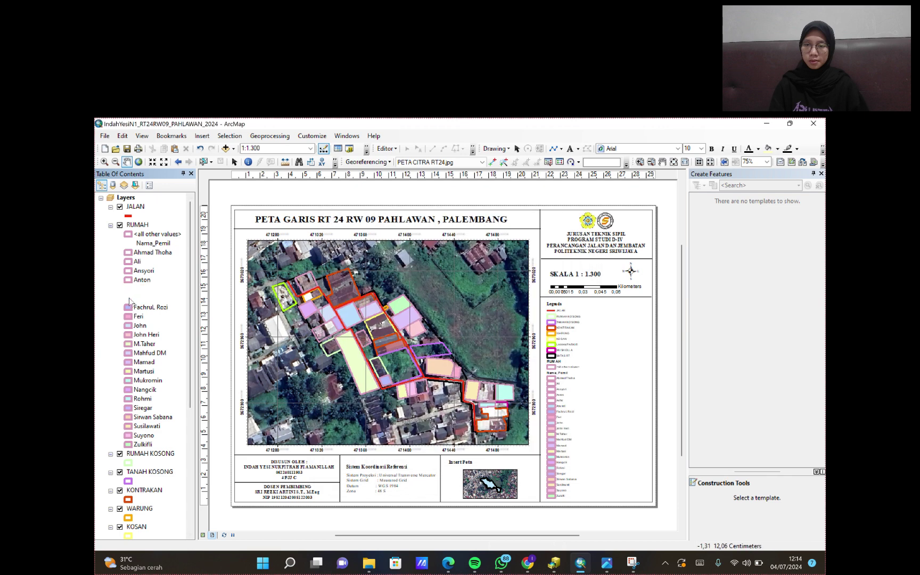
{"action": "left_click", "coordinate": [128, 298]}
{"action": "left_click", "coordinate": [567, 301]}
{"action": "left_click", "coordinate": [532, 346]}
{"action": "left_click", "coordinate": [519, 445]}
- Set new fill colours for the seventh to ninth owner categories
{"action": "left_click", "coordinate": [128, 307]}
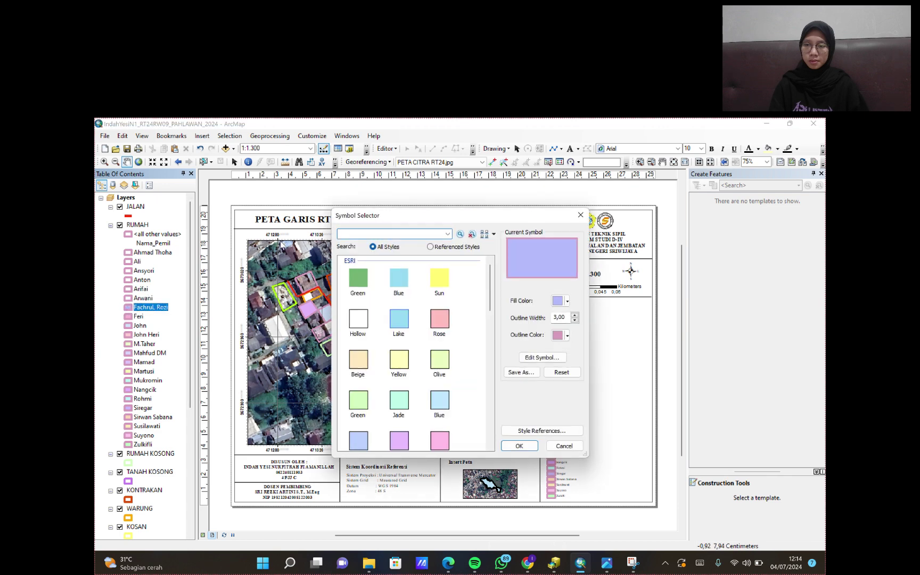
{"action": "left_click", "coordinate": [566, 301]}
{"action": "left_click", "coordinate": [532, 346]}
{"action": "left_click", "coordinate": [519, 445]}
{"action": "left_click", "coordinate": [129, 316]}
{"action": "left_click", "coordinate": [567, 301]}
{"action": "left_click", "coordinate": [532, 345]}
{"action": "left_click", "coordinate": [519, 446]}
{"action": "left_click", "coordinate": [129, 326]}
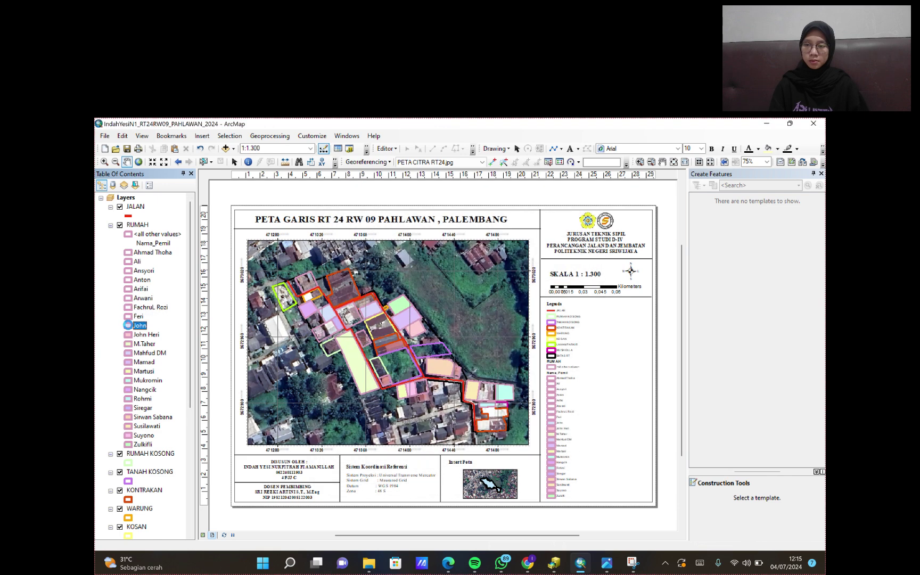
{"action": "left_click", "coordinate": [532, 346]}
{"action": "left_click", "coordinate": [519, 445]}
{"action": "left_click", "coordinate": [128, 335]}
- Recolour the tenth and eleventh owners' parcels, revising the eleventh's fill a second time
{"action": "left_click", "coordinate": [566, 301]}
{"action": "left_click", "coordinate": [533, 346]}
{"action": "left_click", "coordinate": [519, 446]}
{"action": "left_click", "coordinate": [129, 352]}
{"action": "left_click", "coordinate": [567, 300]}
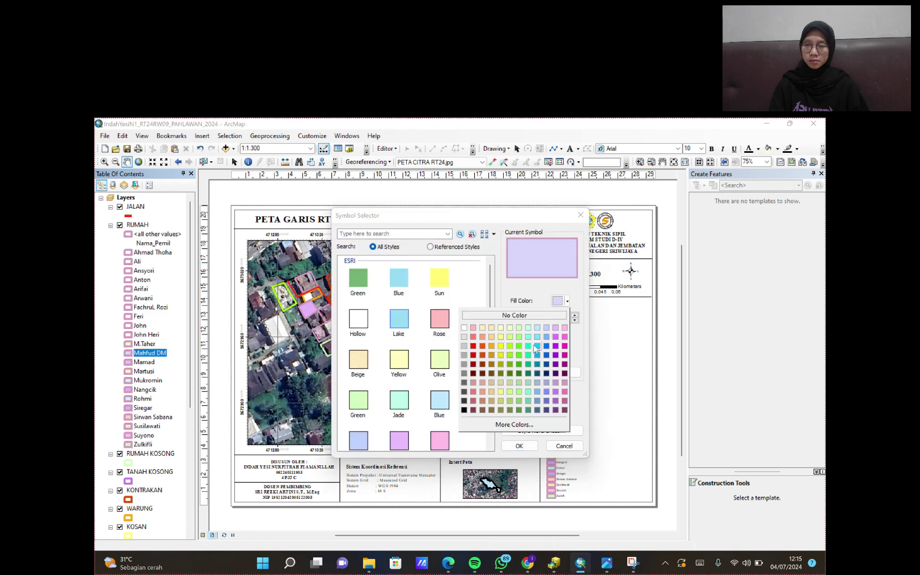
{"action": "left_click", "coordinate": [535, 347]}
{"action": "left_click", "coordinate": [519, 446]}
{"action": "left_click", "coordinate": [128, 352]}
{"action": "left_click", "coordinate": [567, 301]}
{"action": "left_click", "coordinate": [519, 400]}
- Set fills for the twelfth and thirteenth owners, trying light cyan before another colour
{"action": "left_click", "coordinate": [519, 446]}
{"action": "left_click", "coordinate": [128, 361]}
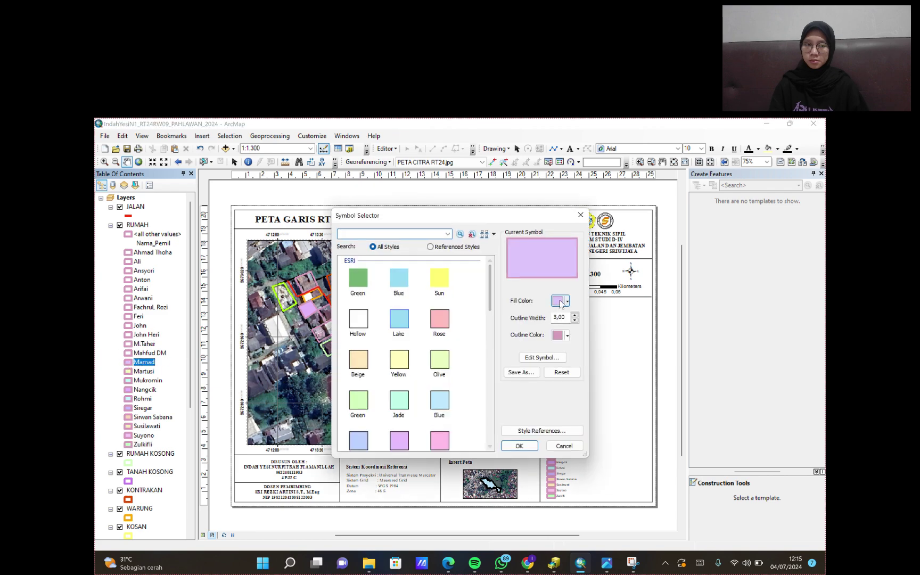
{"action": "left_click", "coordinate": [567, 301]}
{"action": "left_click", "coordinate": [532, 346]}
{"action": "left_click", "coordinate": [519, 446]}
{"action": "left_click", "coordinate": [128, 380]}
{"action": "left_click", "coordinate": [567, 300]}
{"action": "left_click", "coordinate": [537, 325]}
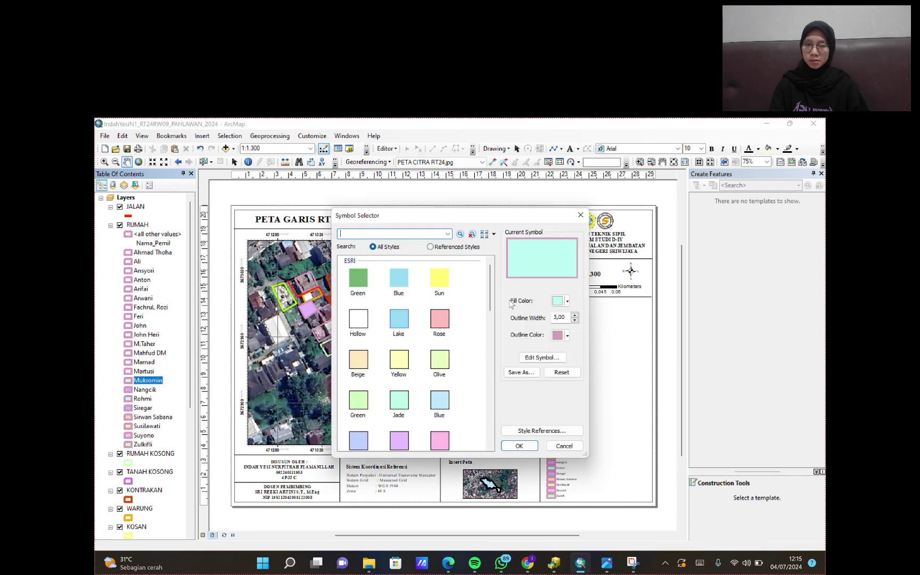
{"action": "left_click", "coordinate": [567, 301]}
{"action": "left_click", "coordinate": [532, 346]}
{"action": "left_click", "coordinate": [519, 445]}
- Close the layer properties and give the fourteenth owner category a new fill colour
{"action": "left_click", "coordinate": [128, 389]}
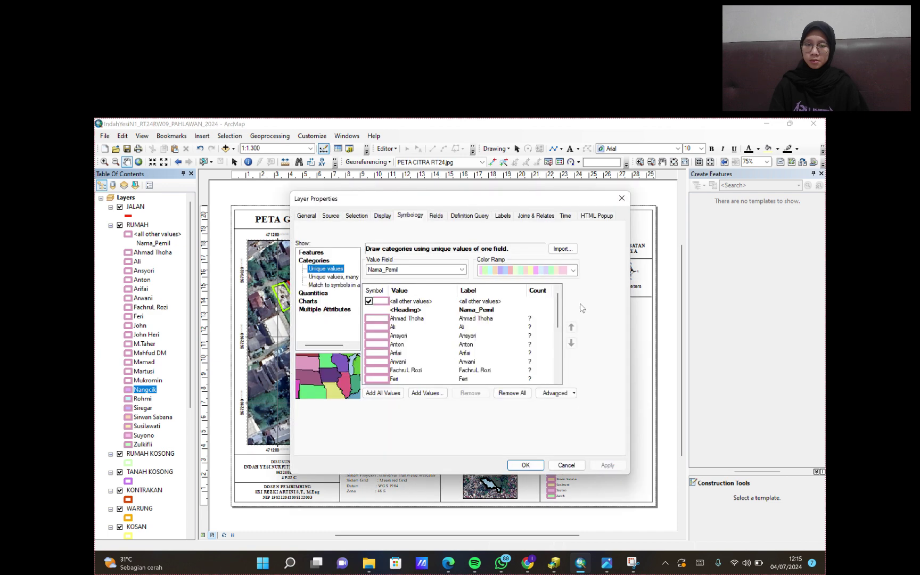
{"action": "left_click", "coordinate": [622, 198]}
{"action": "left_click", "coordinate": [128, 389]}
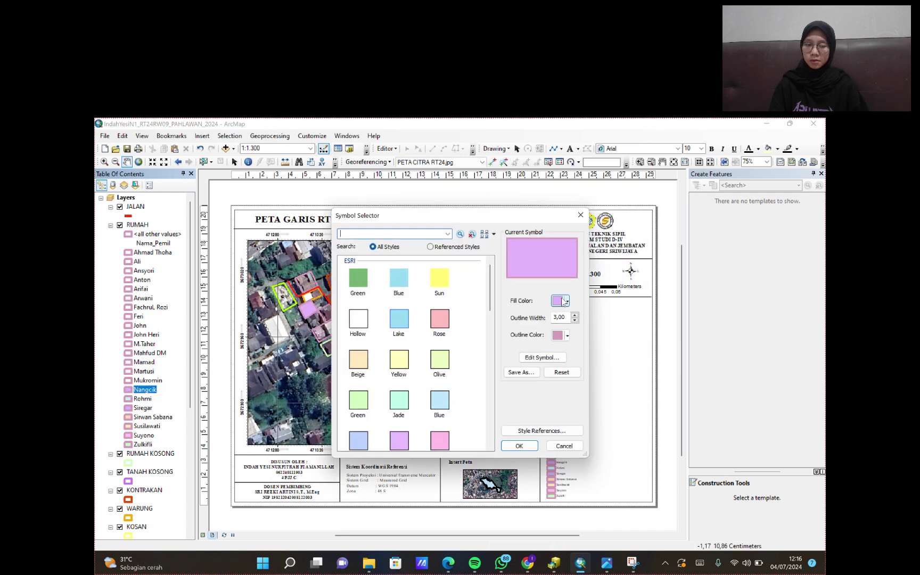
{"action": "key", "text": "Escape"}
{"action": "left_click", "coordinate": [567, 301]}
{"action": "left_click", "coordinate": [532, 346]}
{"action": "left_click", "coordinate": [519, 445]}
- Remove the fill from the fifteenth owner's parcels and leave the sixteenth's symbol unchanged
{"action": "left_click", "coordinate": [128, 407]}
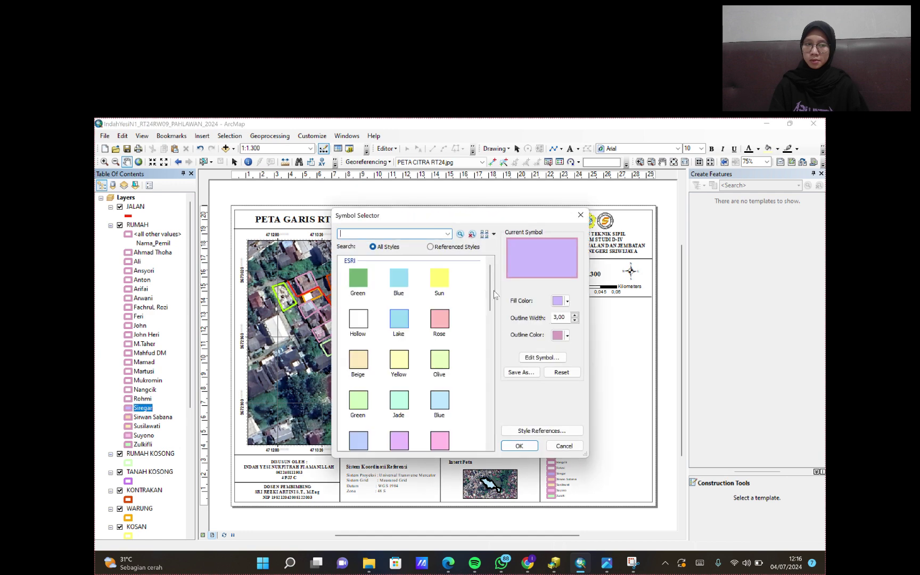
{"action": "left_click", "coordinate": [567, 300]}
{"action": "left_click", "coordinate": [554, 316]}
{"action": "left_click", "coordinate": [519, 446]}
{"action": "left_click", "coordinate": [128, 417]}
{"action": "left_click", "coordinate": [519, 446]}
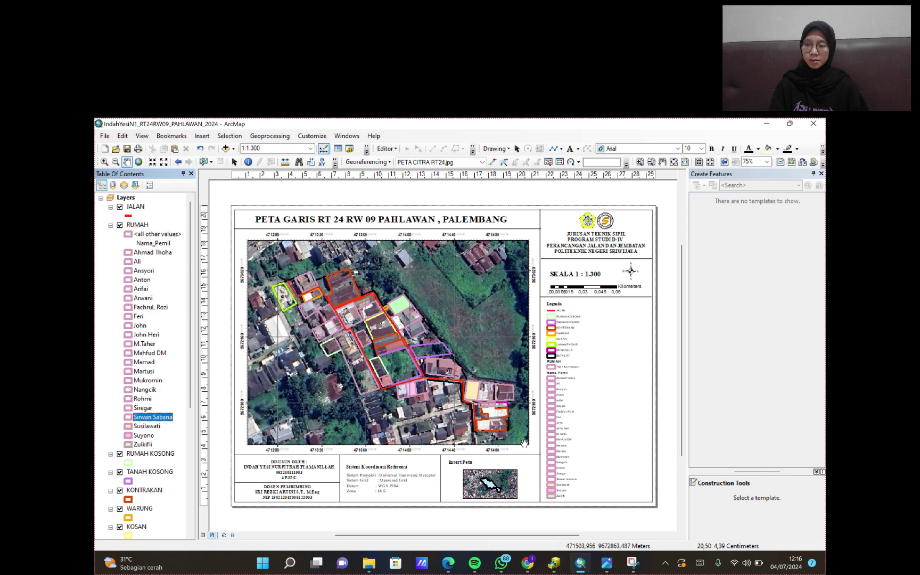
- Make the next two owners' parcels unfilled and change the final owner's fill
{"action": "left_click", "coordinate": [128, 426]}
{"action": "left_click", "coordinate": [566, 300]}
{"action": "left_click", "coordinate": [553, 316]}
{"action": "left_click", "coordinate": [519, 445]}
{"action": "left_click", "coordinate": [128, 435]}
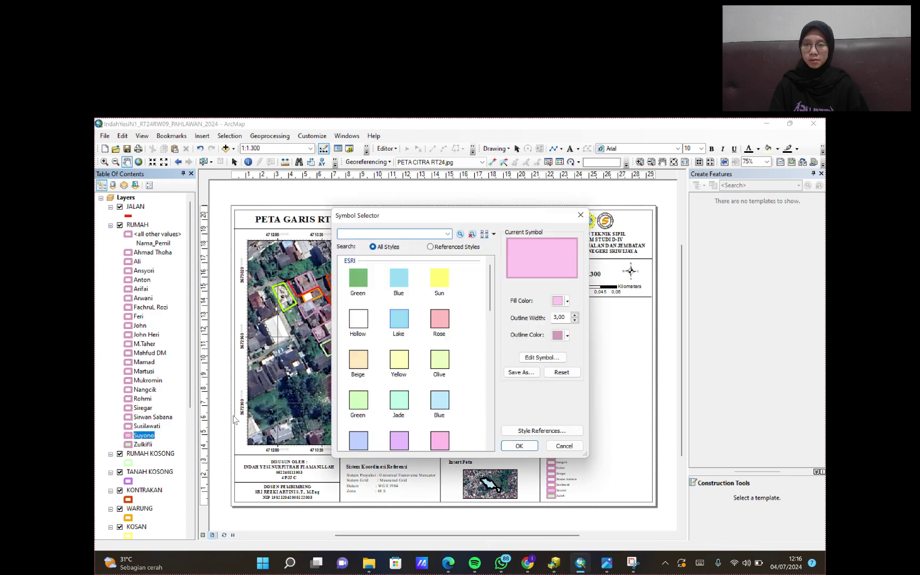
{"action": "left_click", "coordinate": [567, 300]}
{"action": "left_click", "coordinate": [554, 316]}
{"action": "left_click", "coordinate": [519, 446]}
{"action": "left_click", "coordinate": [129, 444]}
{"action": "left_click", "coordinate": [567, 301]}
{"action": "left_click", "coordinate": [554, 316]}
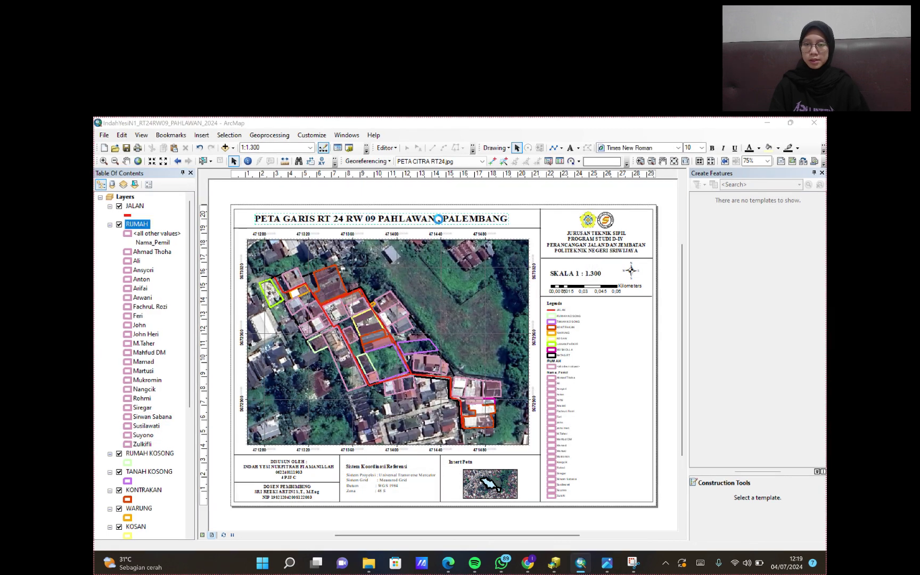
- Replace GARIS with CITRA so the title reads PETA CITRA RT 24 RW 09 PAHLAWAN , PALEMBANG
{"action": "double_click", "coordinate": [298, 214]}
{"action": "left_click", "coordinate": [406, 280]}
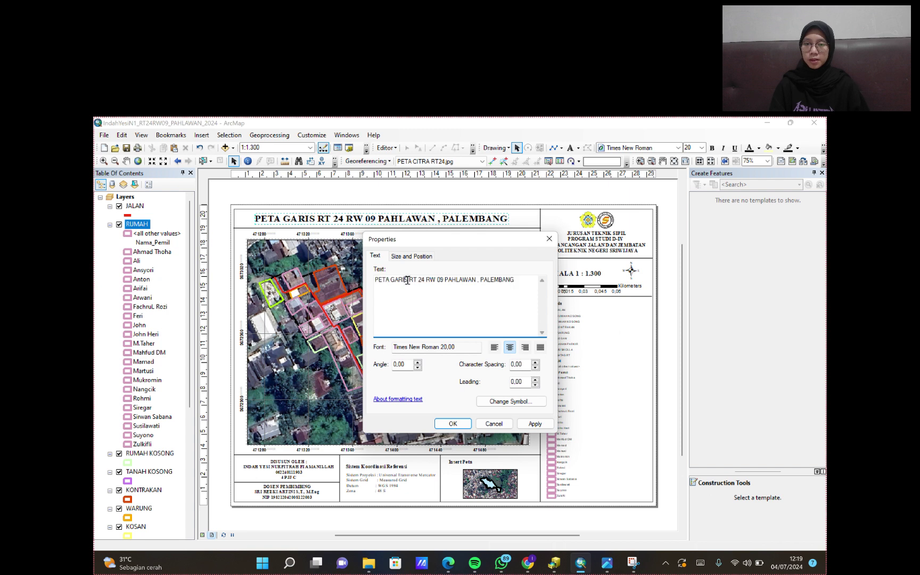
{"action": "key", "text": "BackSpace"}
{"action": "key", "text": "BackSpace"}
{"action": "key", "text": "BackSpace"}
{"action": "key", "text": "BackSpace"}
{"action": "key", "text": "BackSpace"}
{"action": "type", "text": "CITRA"}
{"action": "left_click", "coordinate": [530, 425]}
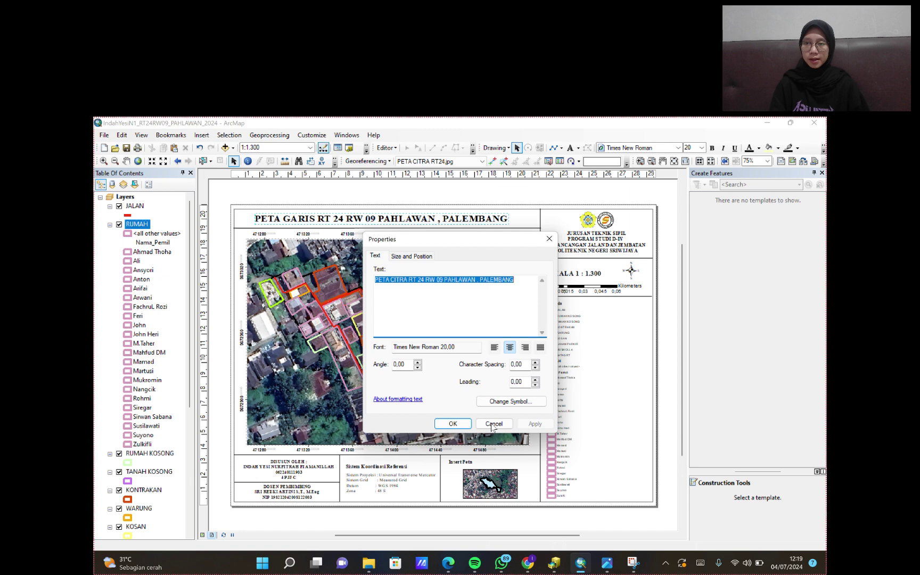
{"action": "left_click", "coordinate": [451, 423]}
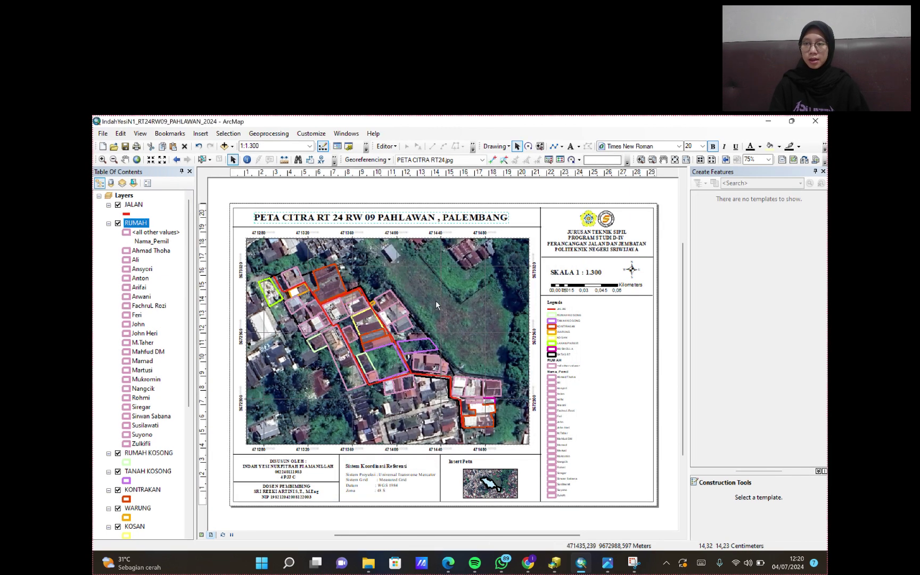
- Export the PETA CITRA layout to Documents as a 300 dpi PDF
{"action": "left_click", "coordinate": [99, 134]}
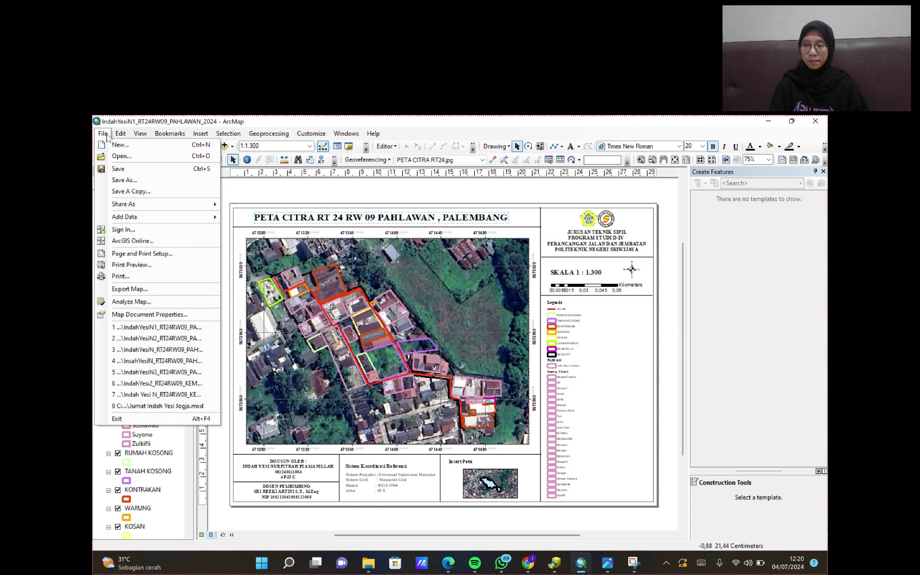
{"action": "left_click", "coordinate": [100, 134]}
{"action": "left_click", "coordinate": [101, 134]}
{"action": "left_click", "coordinate": [147, 288]}
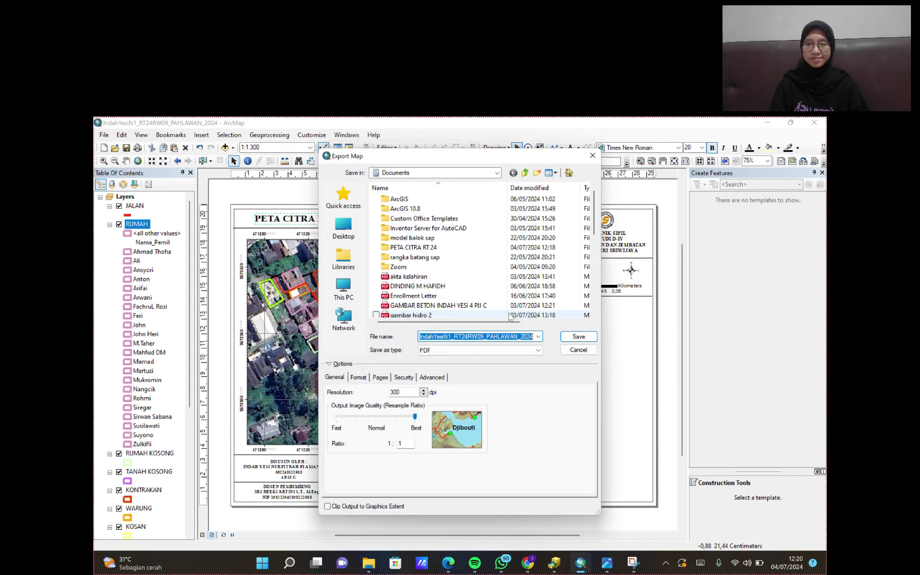
{"action": "left_click", "coordinate": [587, 348]}
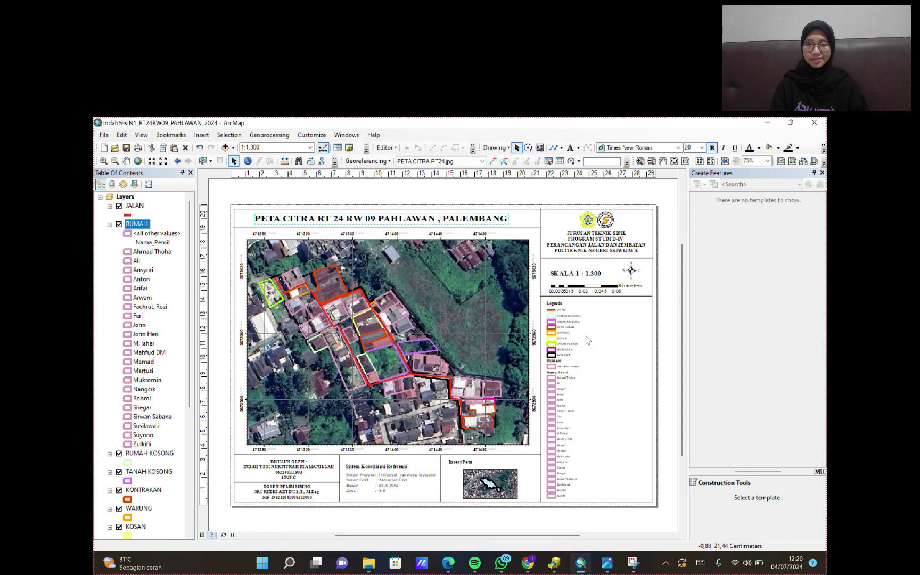